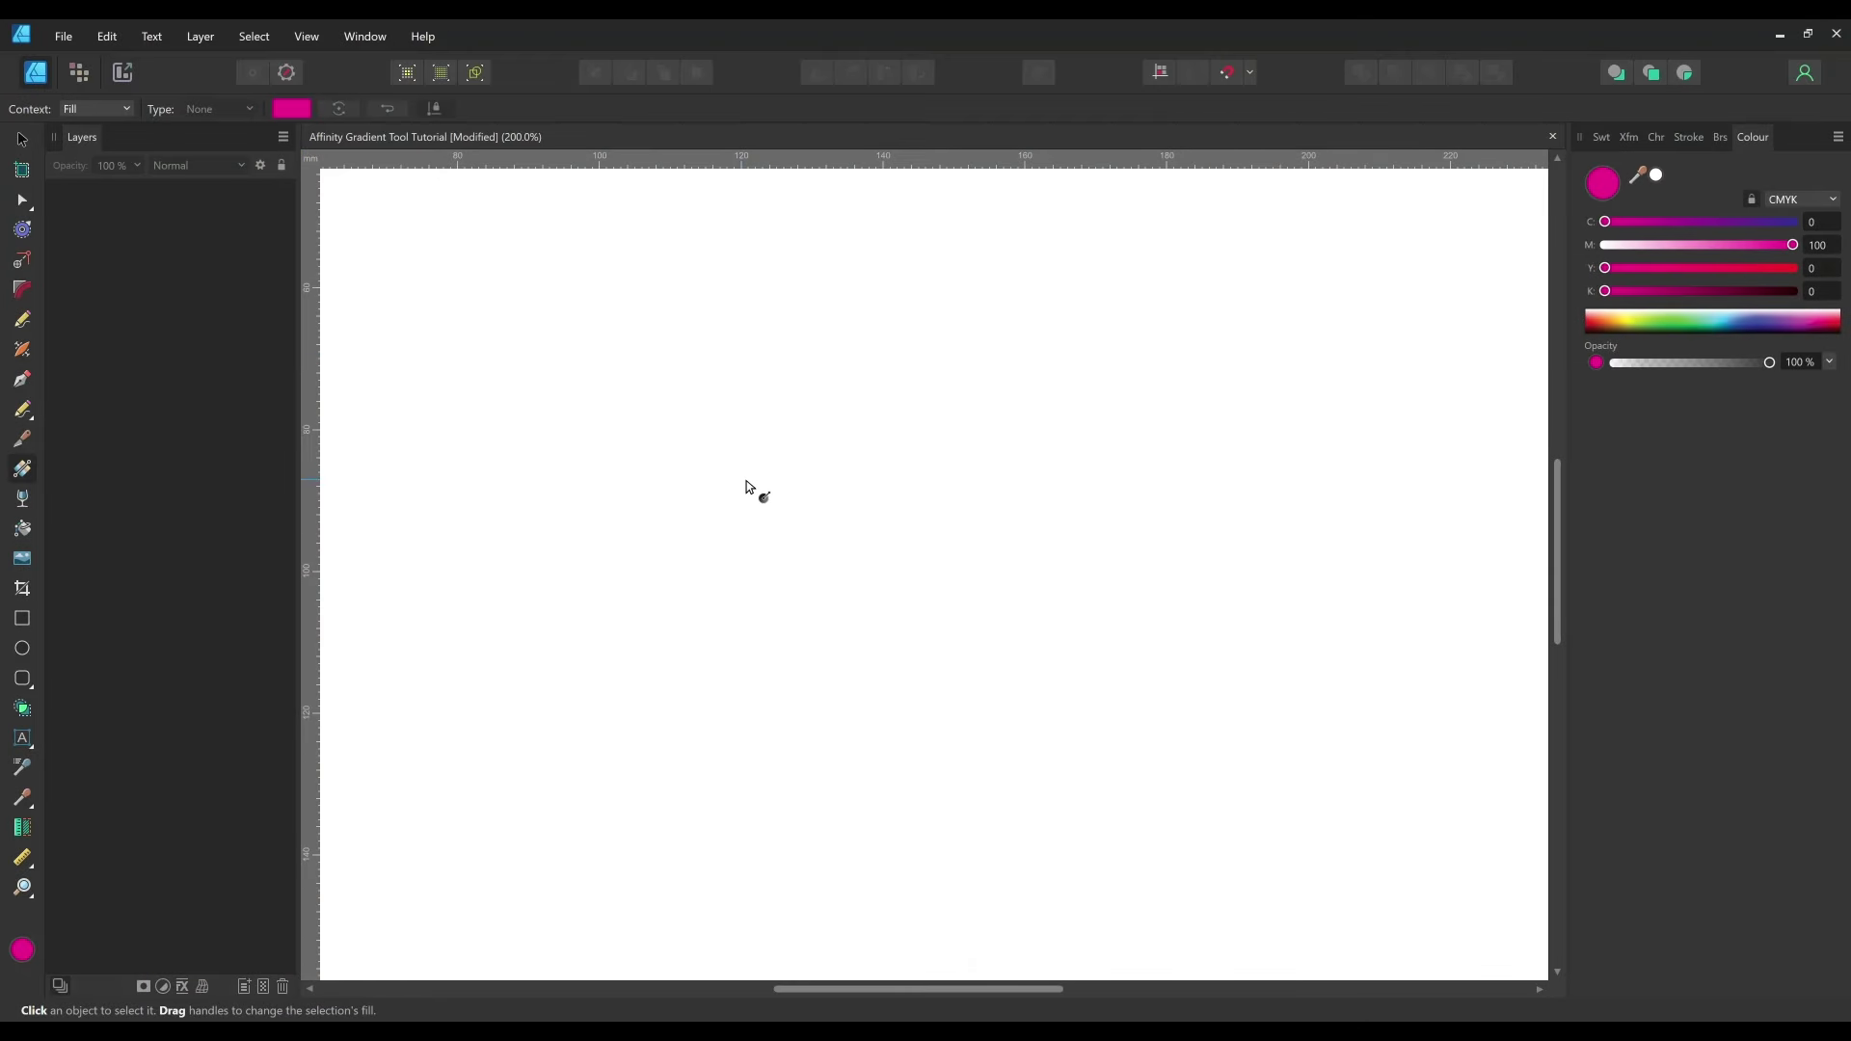
- Draw a wide rectangle across the middle of the page with the Rectangle Tool
left_click(21, 139)
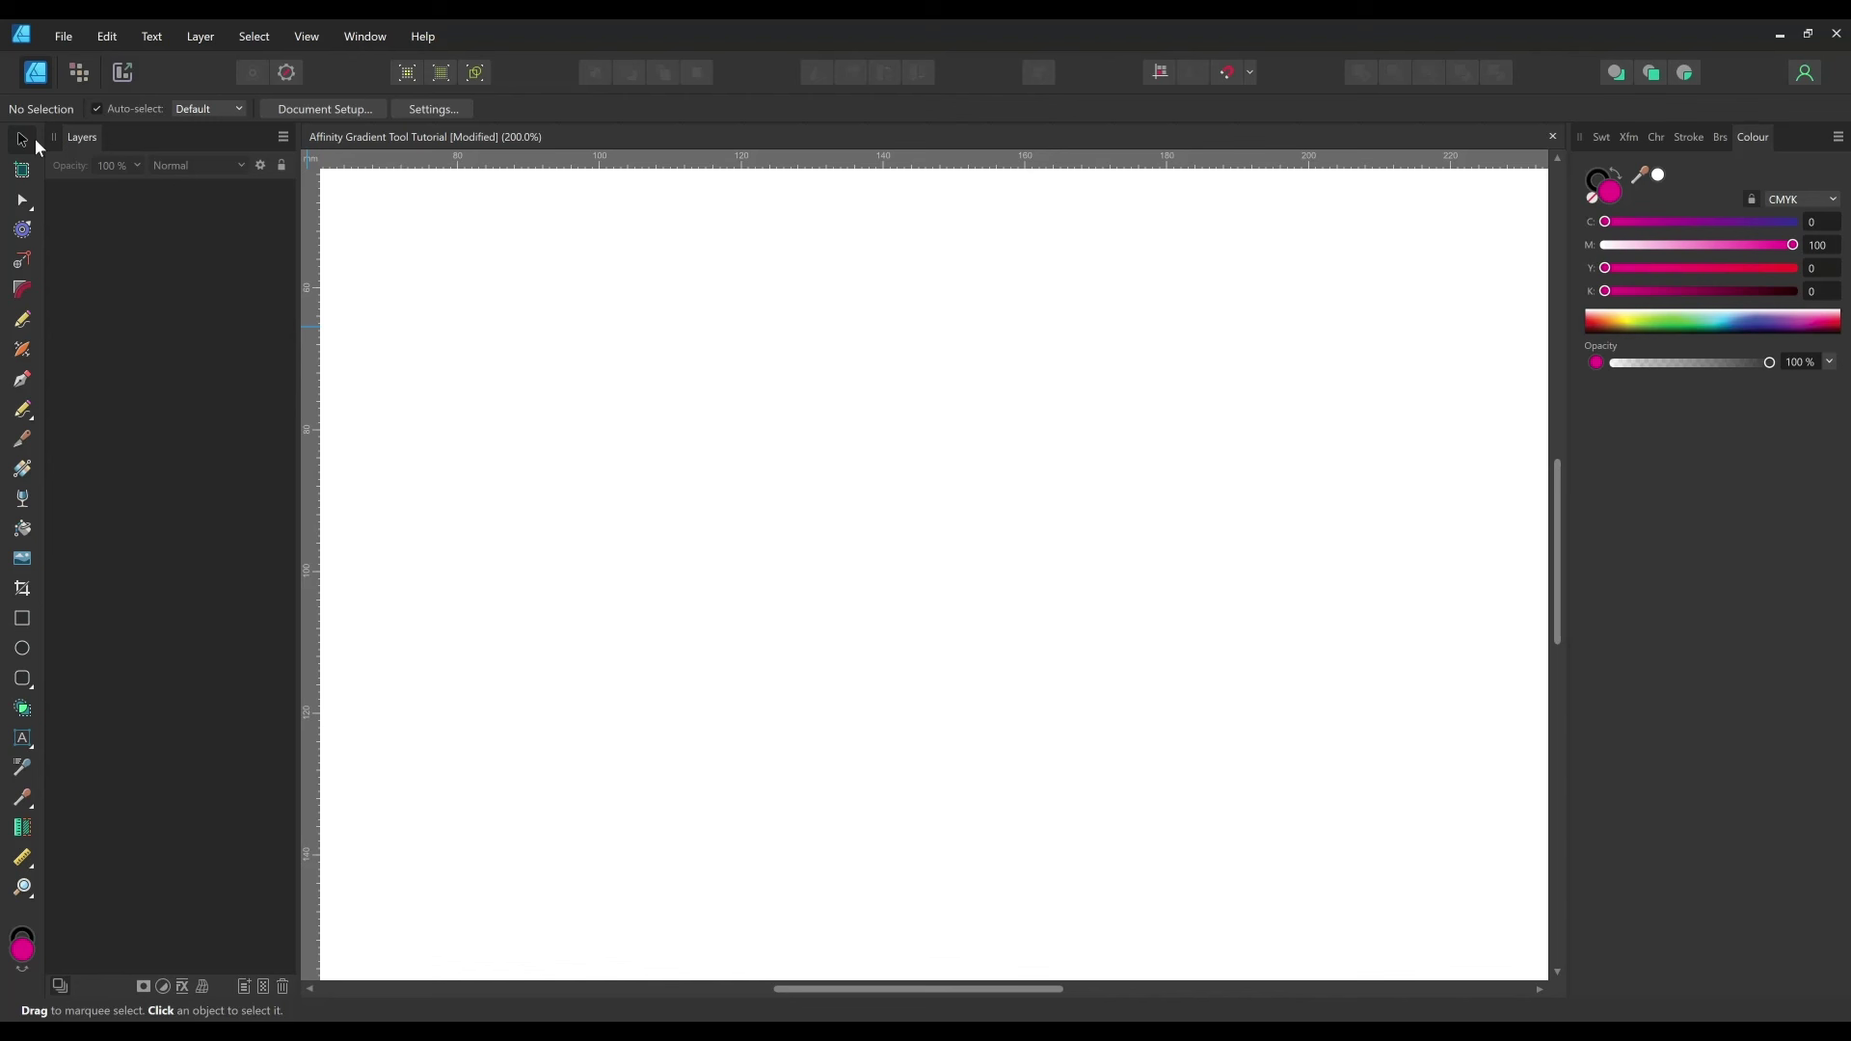
left_click(23, 618)
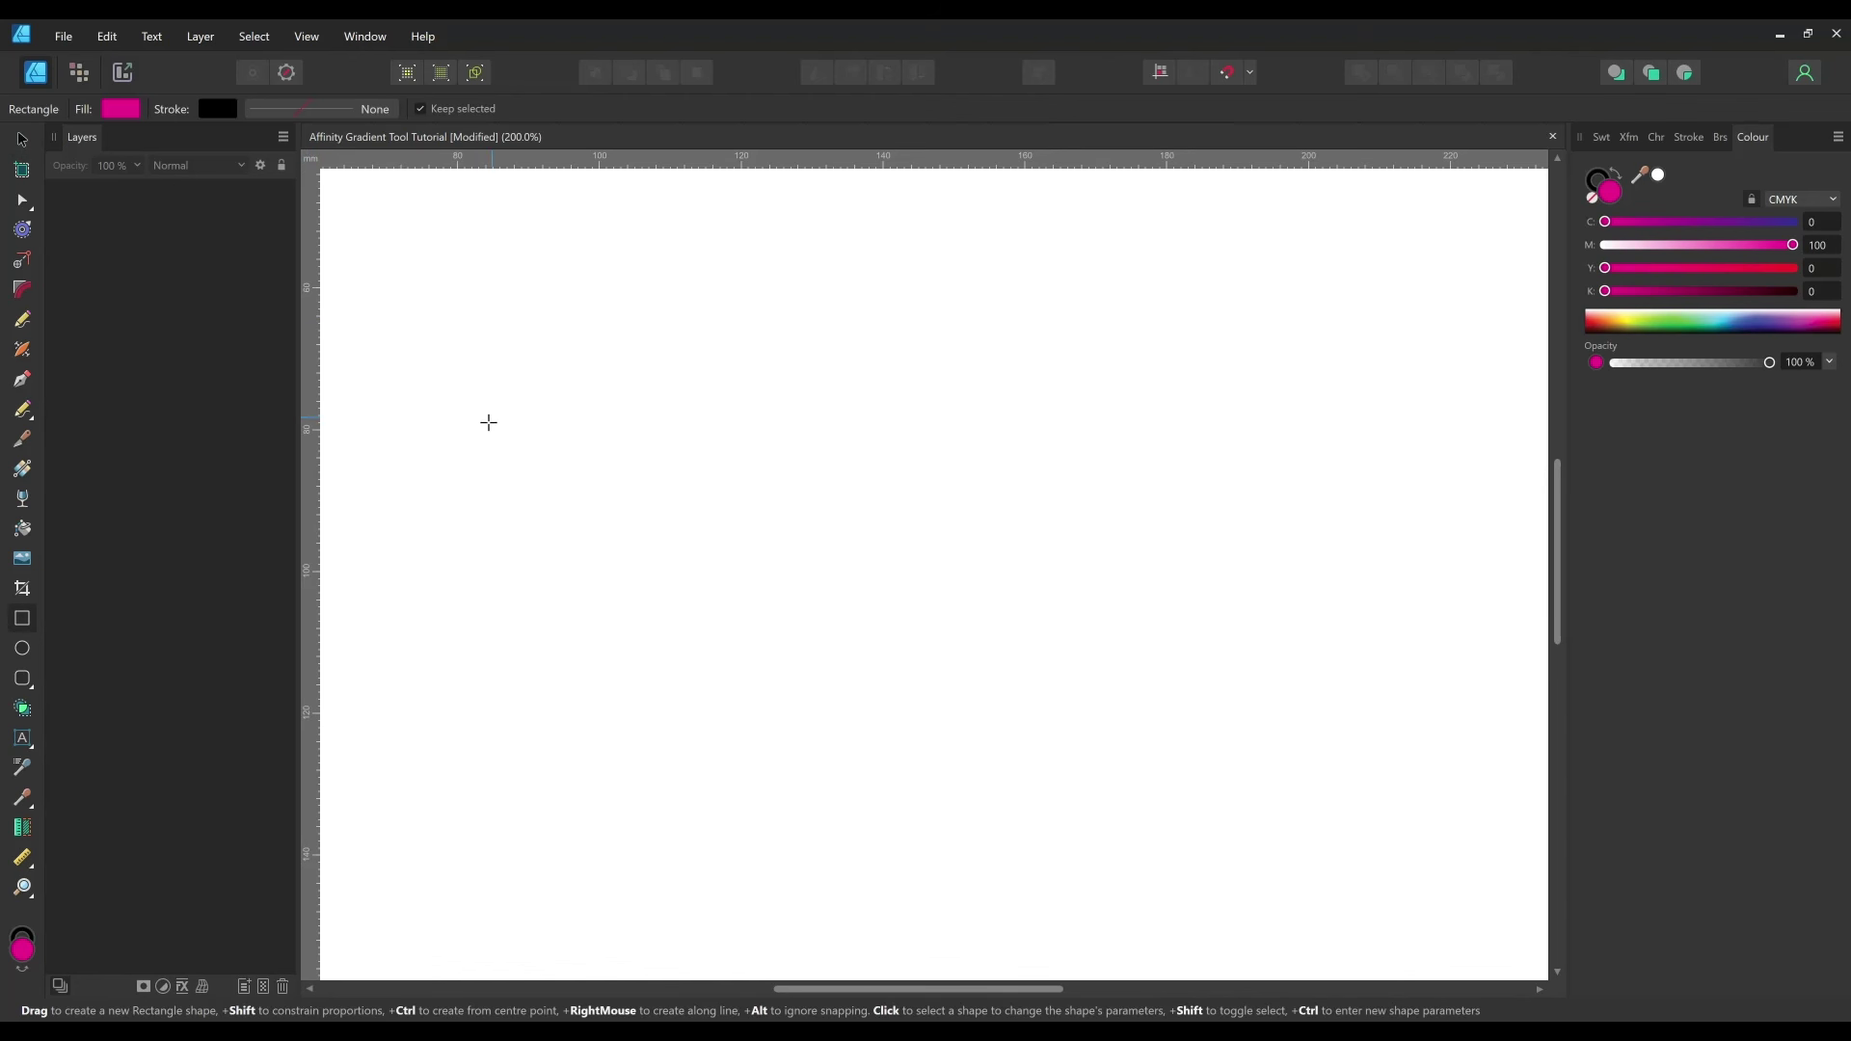
left_click_drag(479, 417, 1373, 752)
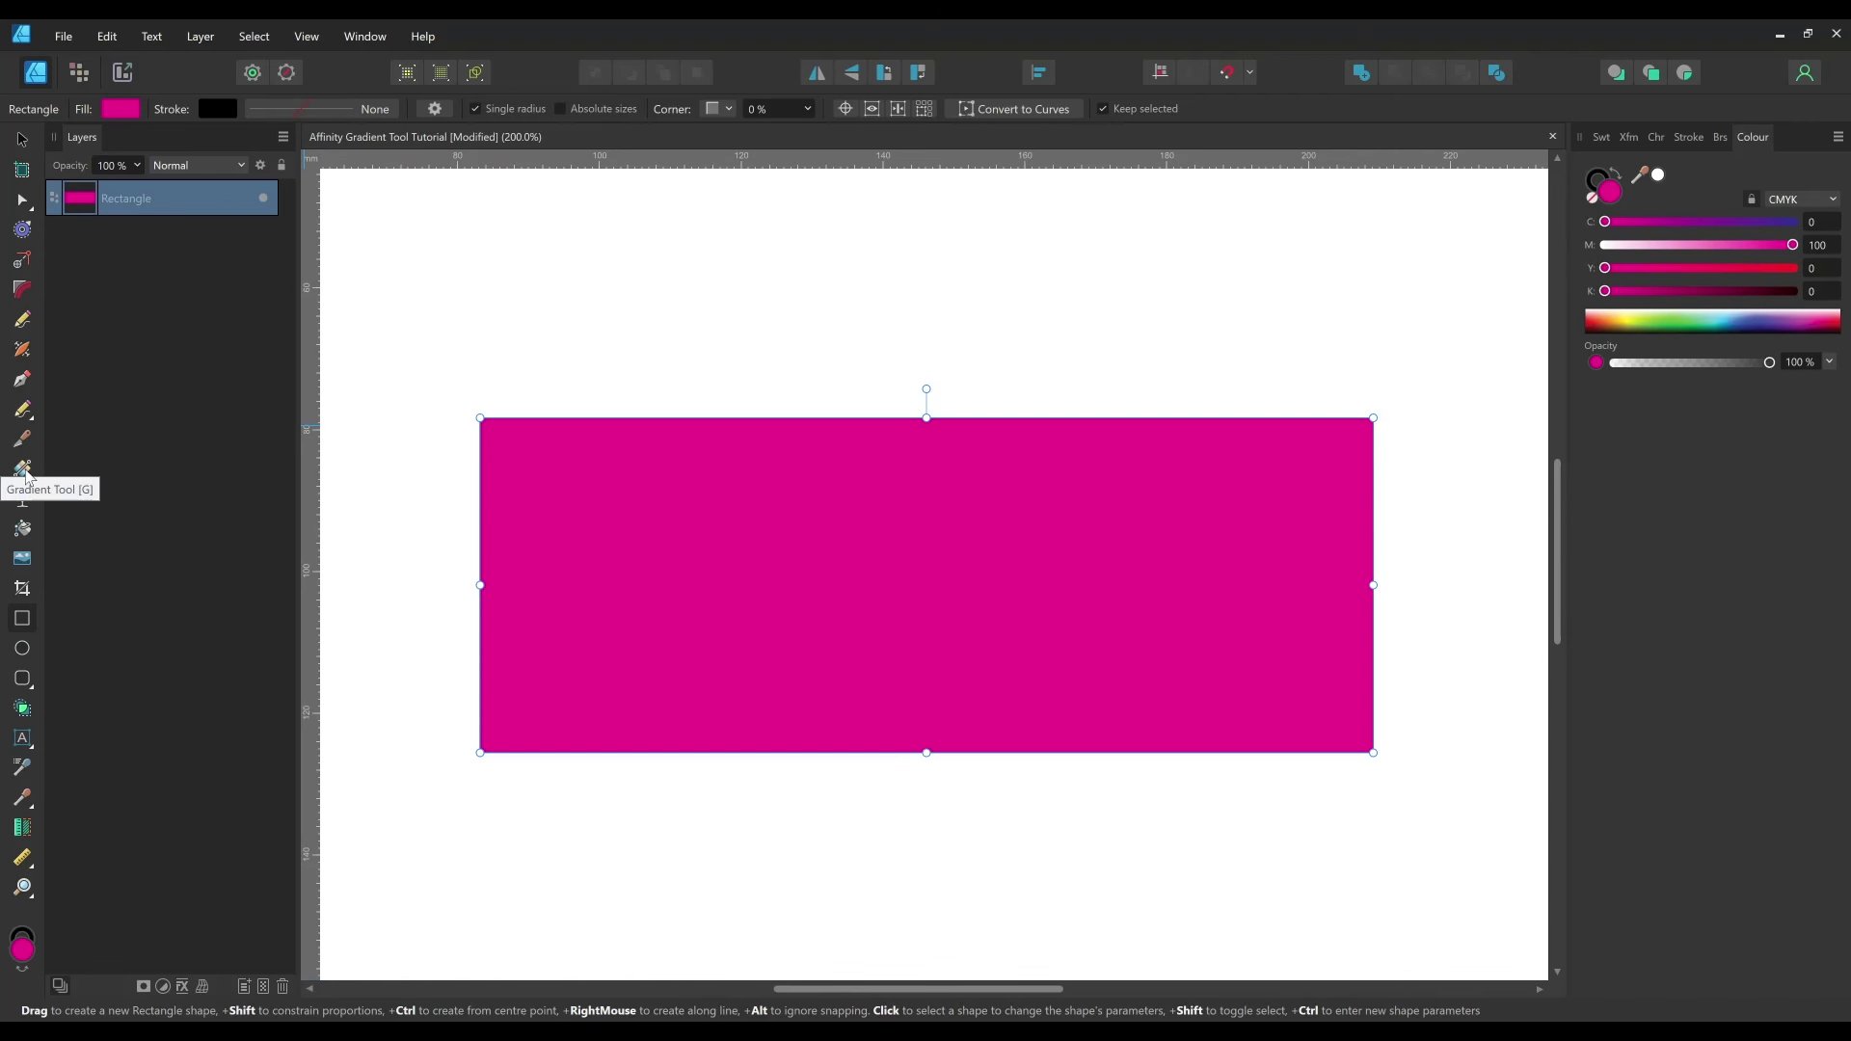
- Lay a horizontal gradient across the rectangle, turn its end stop orange, and shift the midpoint right
left_click(28, 473)
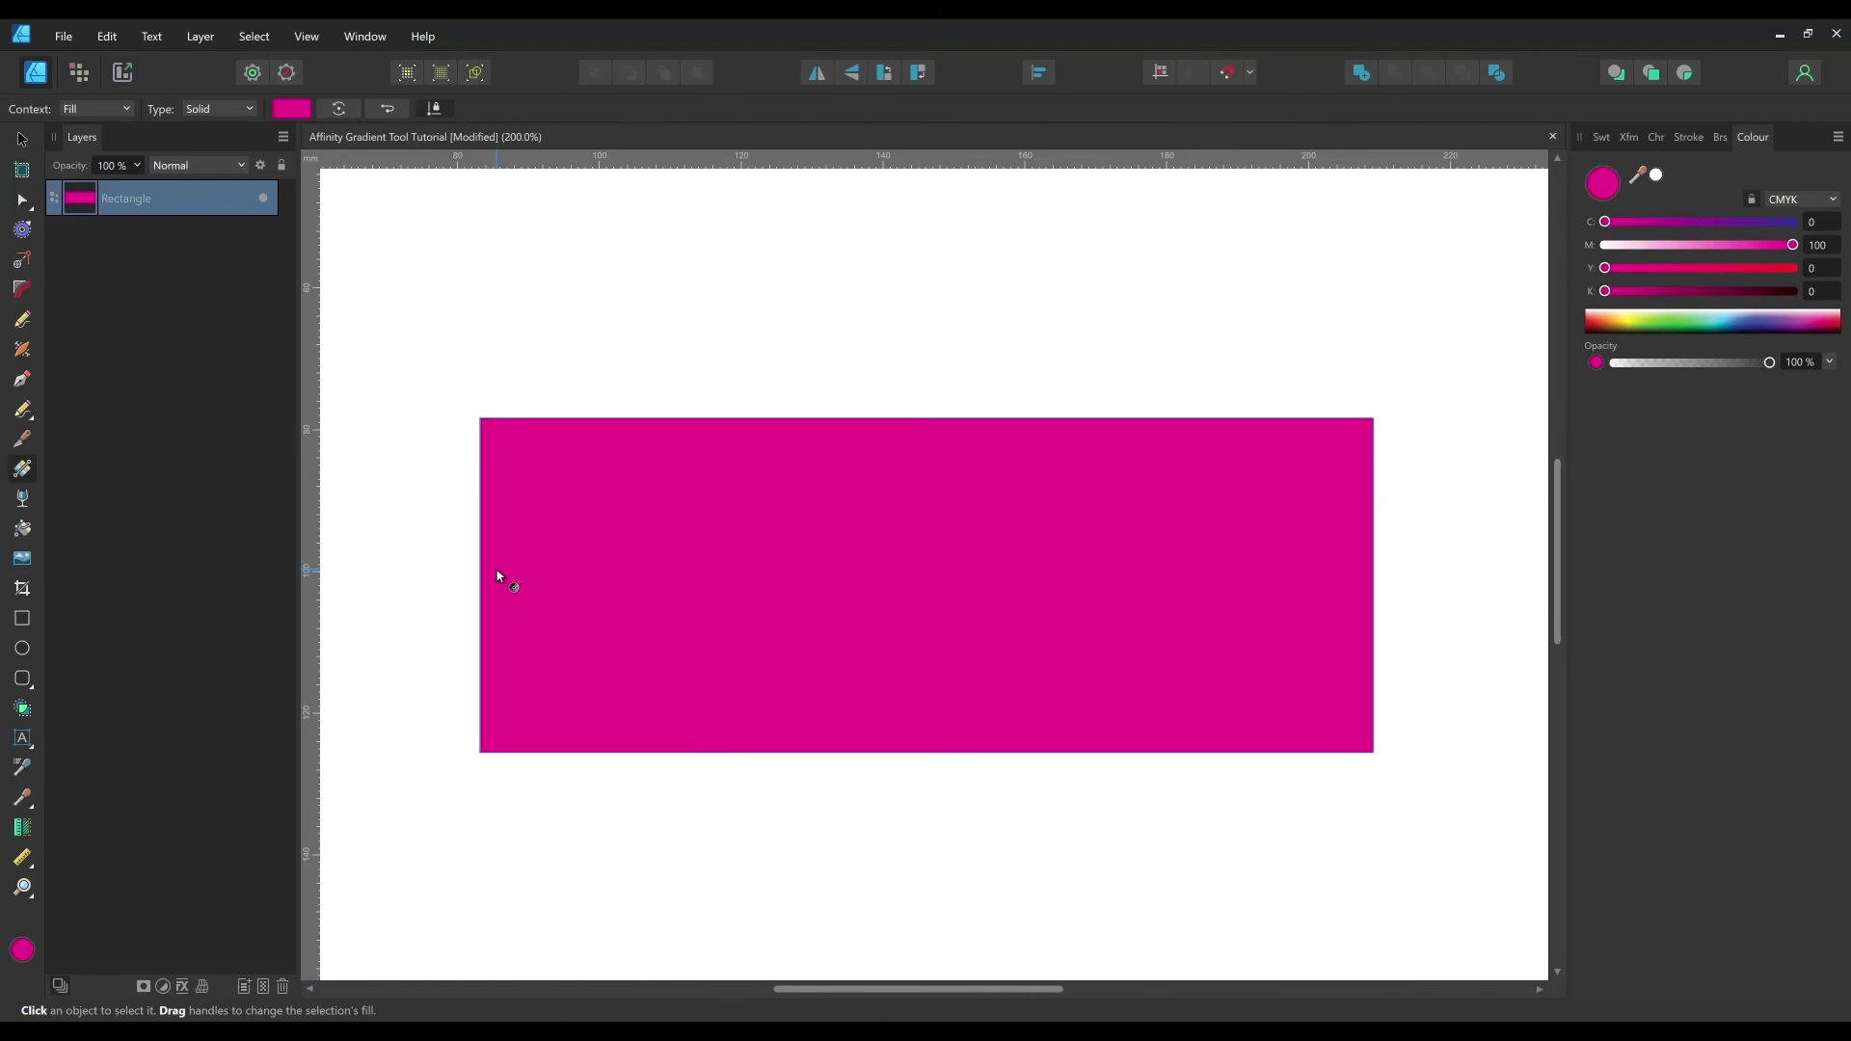
left_click_drag(496, 569, 1359, 603)
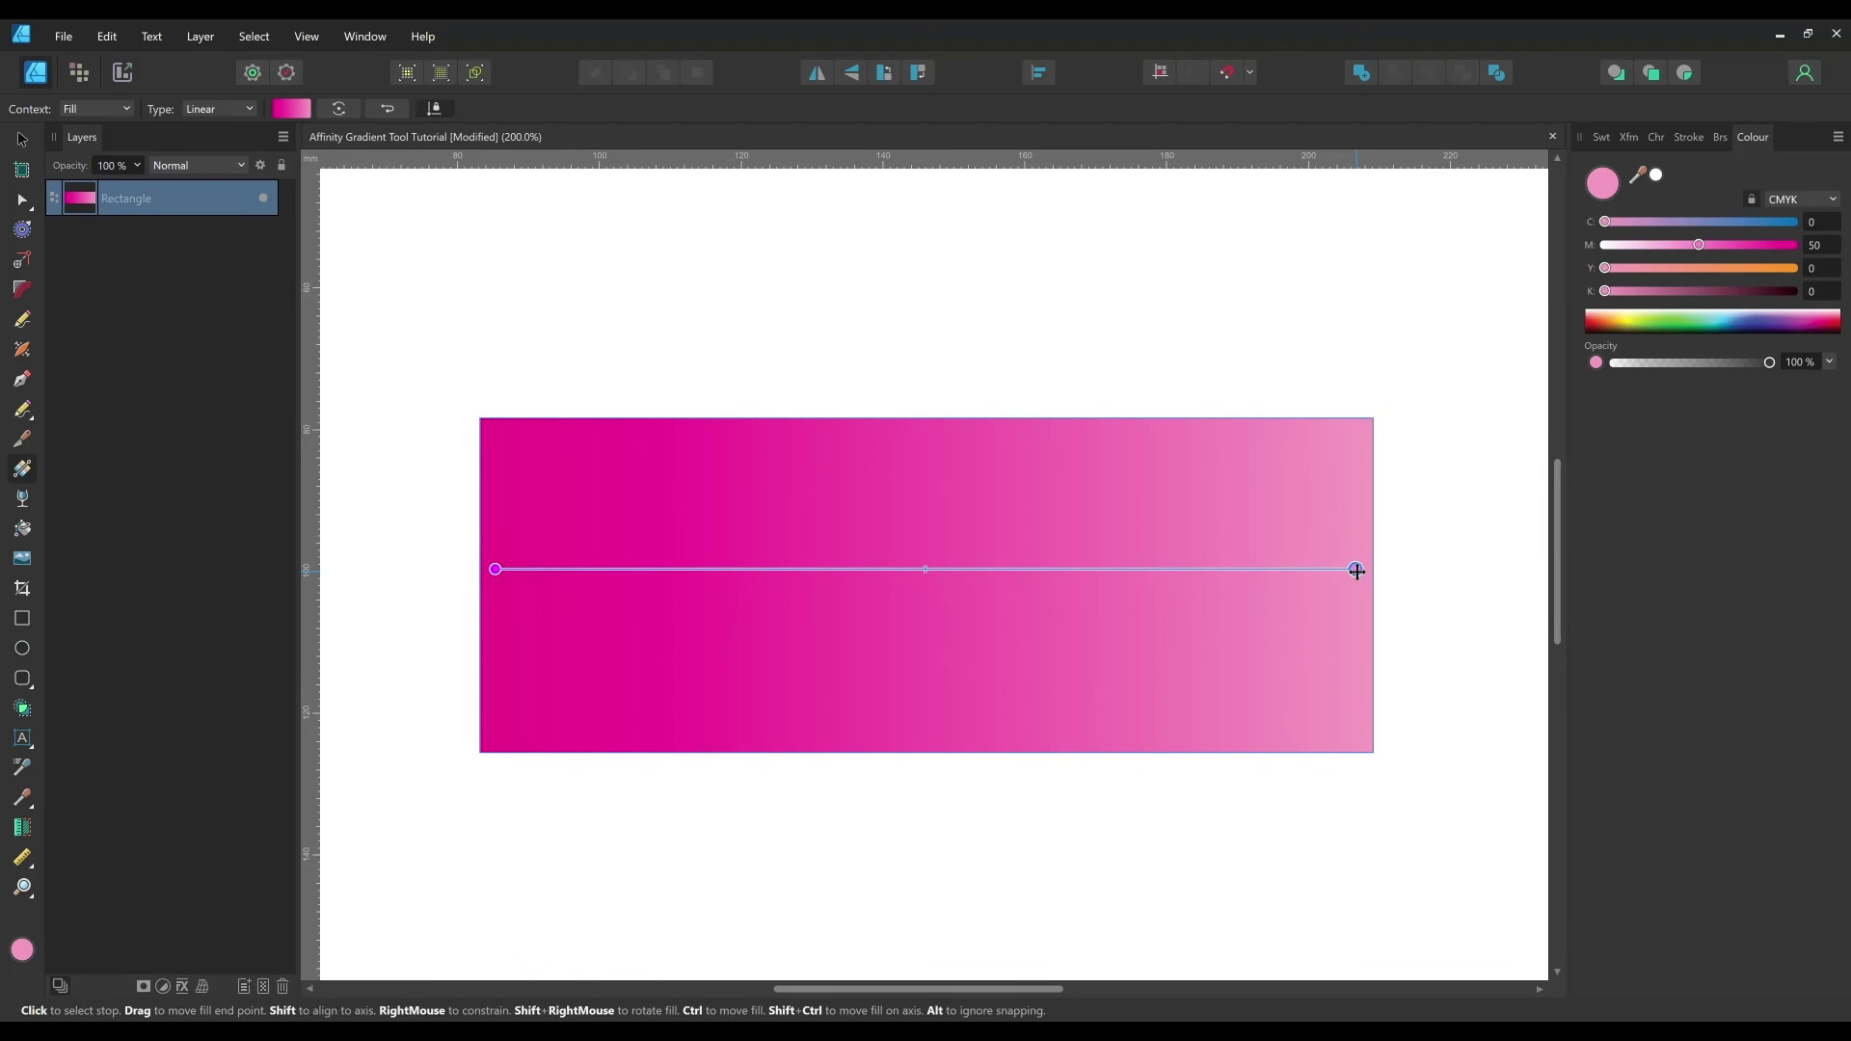
mouse_move(1641, 268)
left_mouse_down()
mouse_move(1767, 268)
mouse_move(1660, 254)
left_mouse_up()
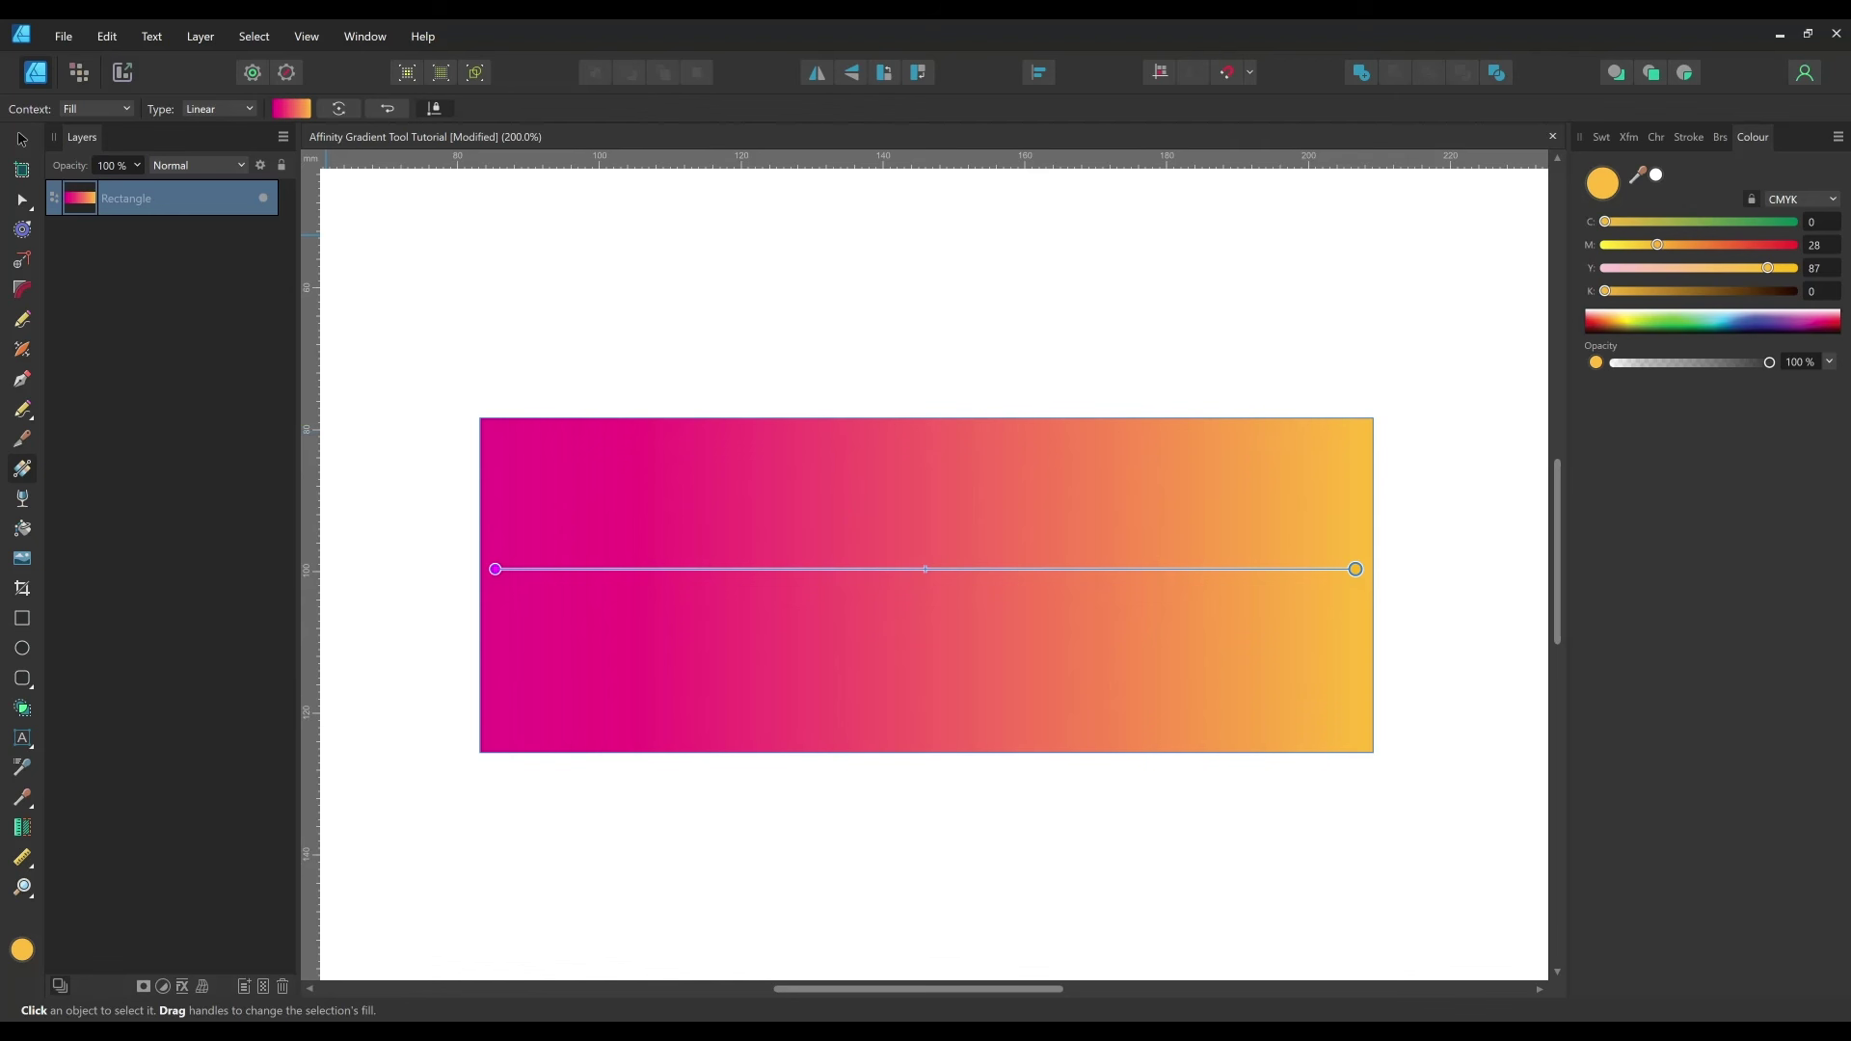
mouse_move(924, 569)
left_mouse_down()
mouse_move(1267, 570)
mouse_move(622, 580)
mouse_move(924, 580)
left_mouse_up()
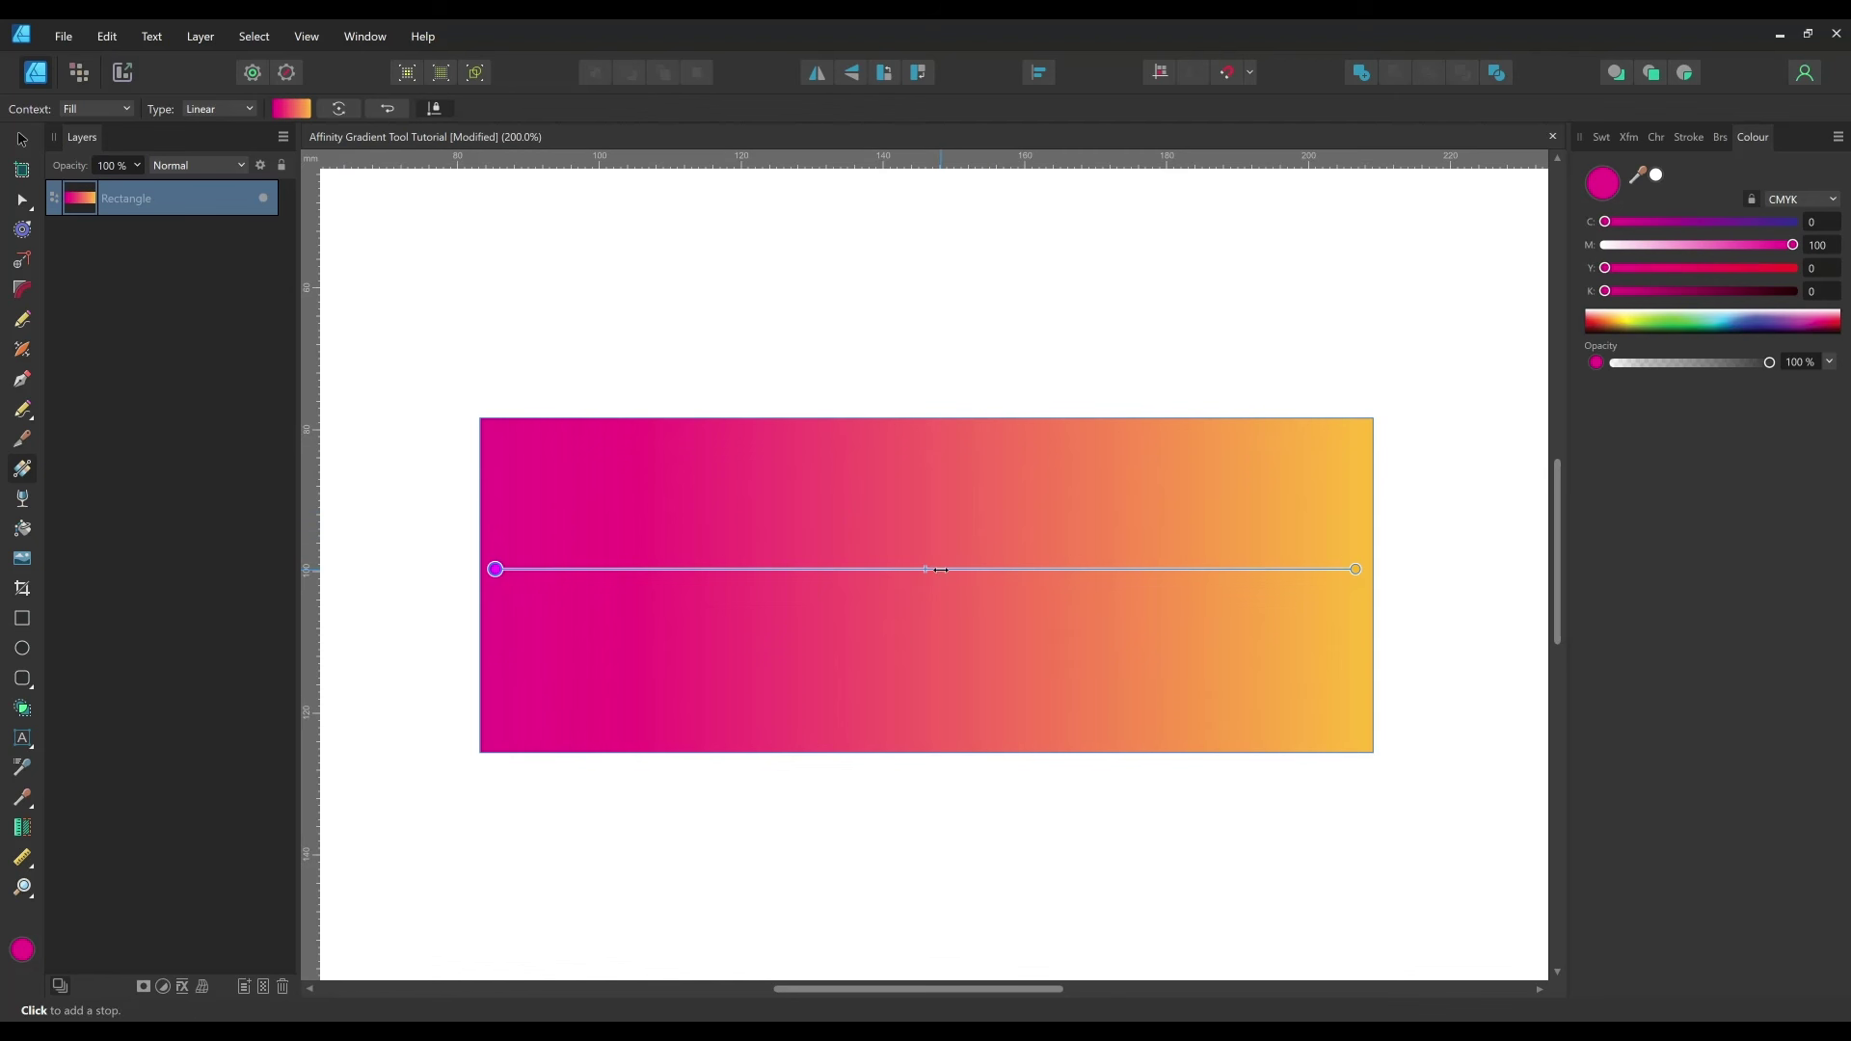
- Add a new stop mid-gradient and tint it purple
left_click(941, 568)
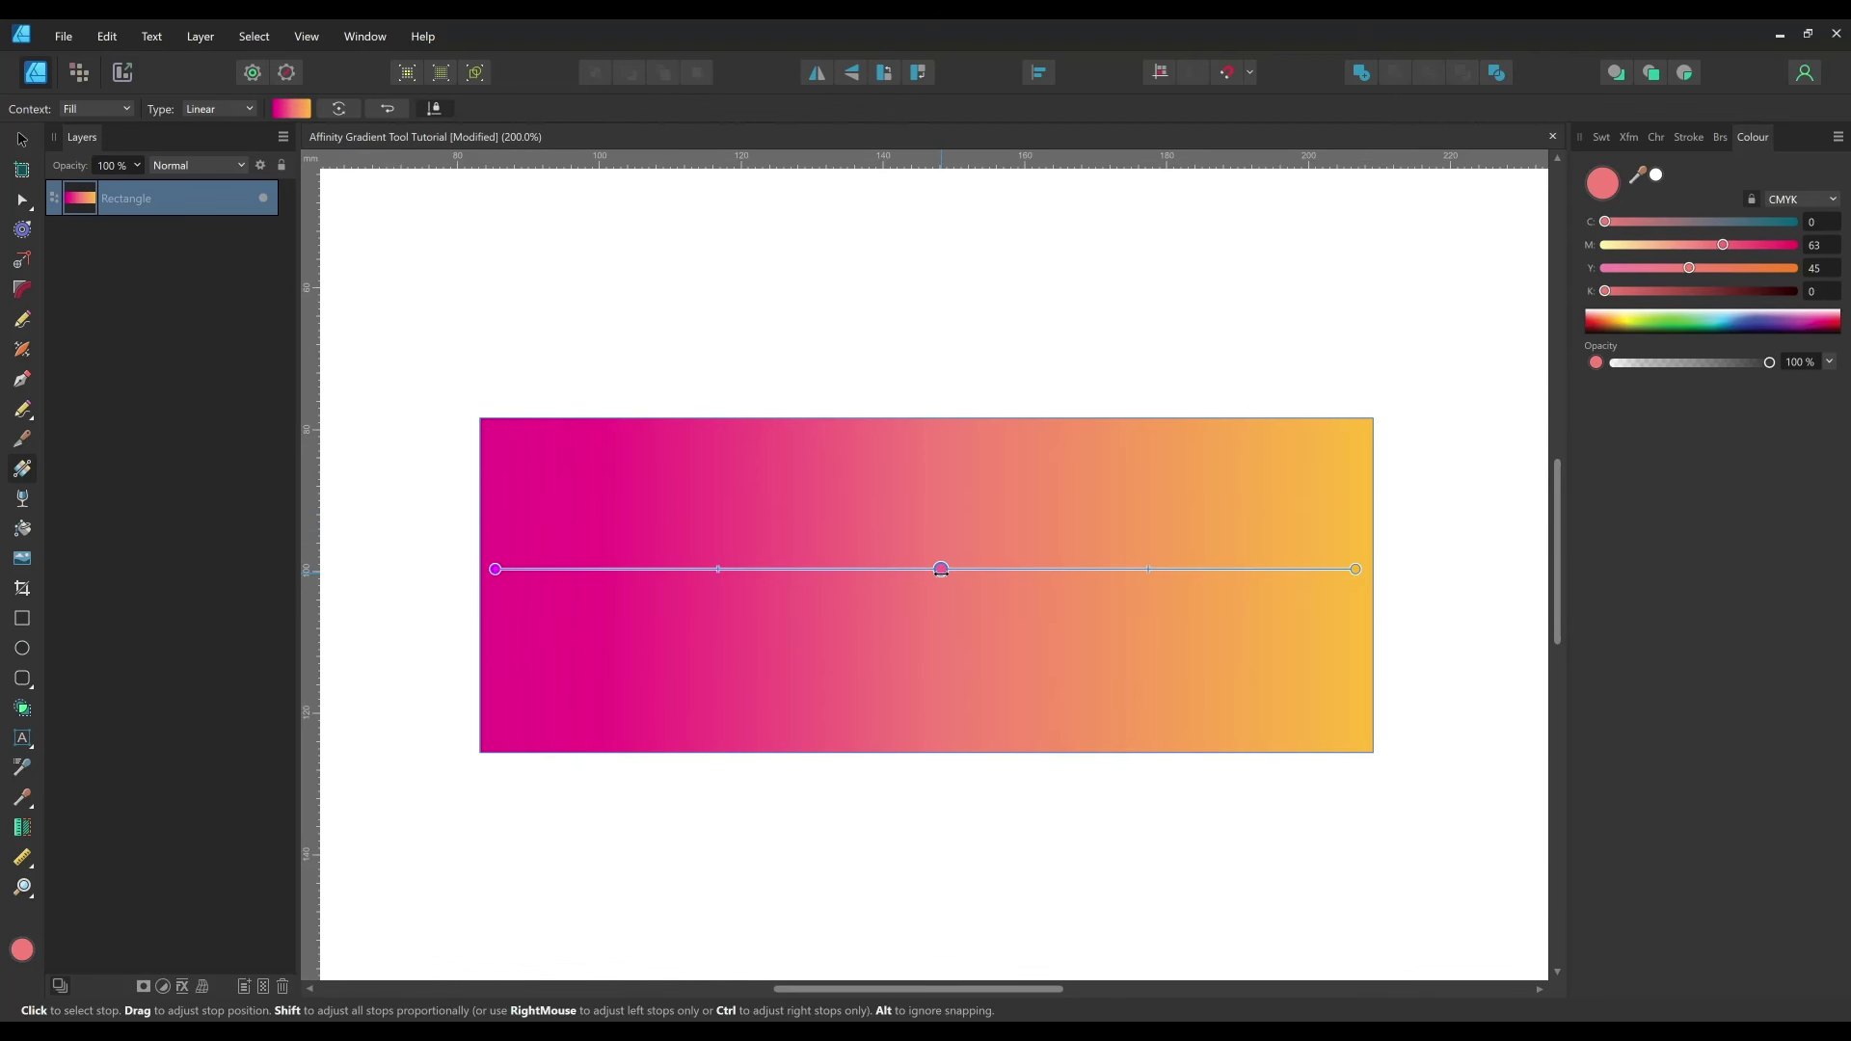
left_click_drag(1605, 221, 1546, 268)
left_click_drag(1723, 245, 1783, 244)
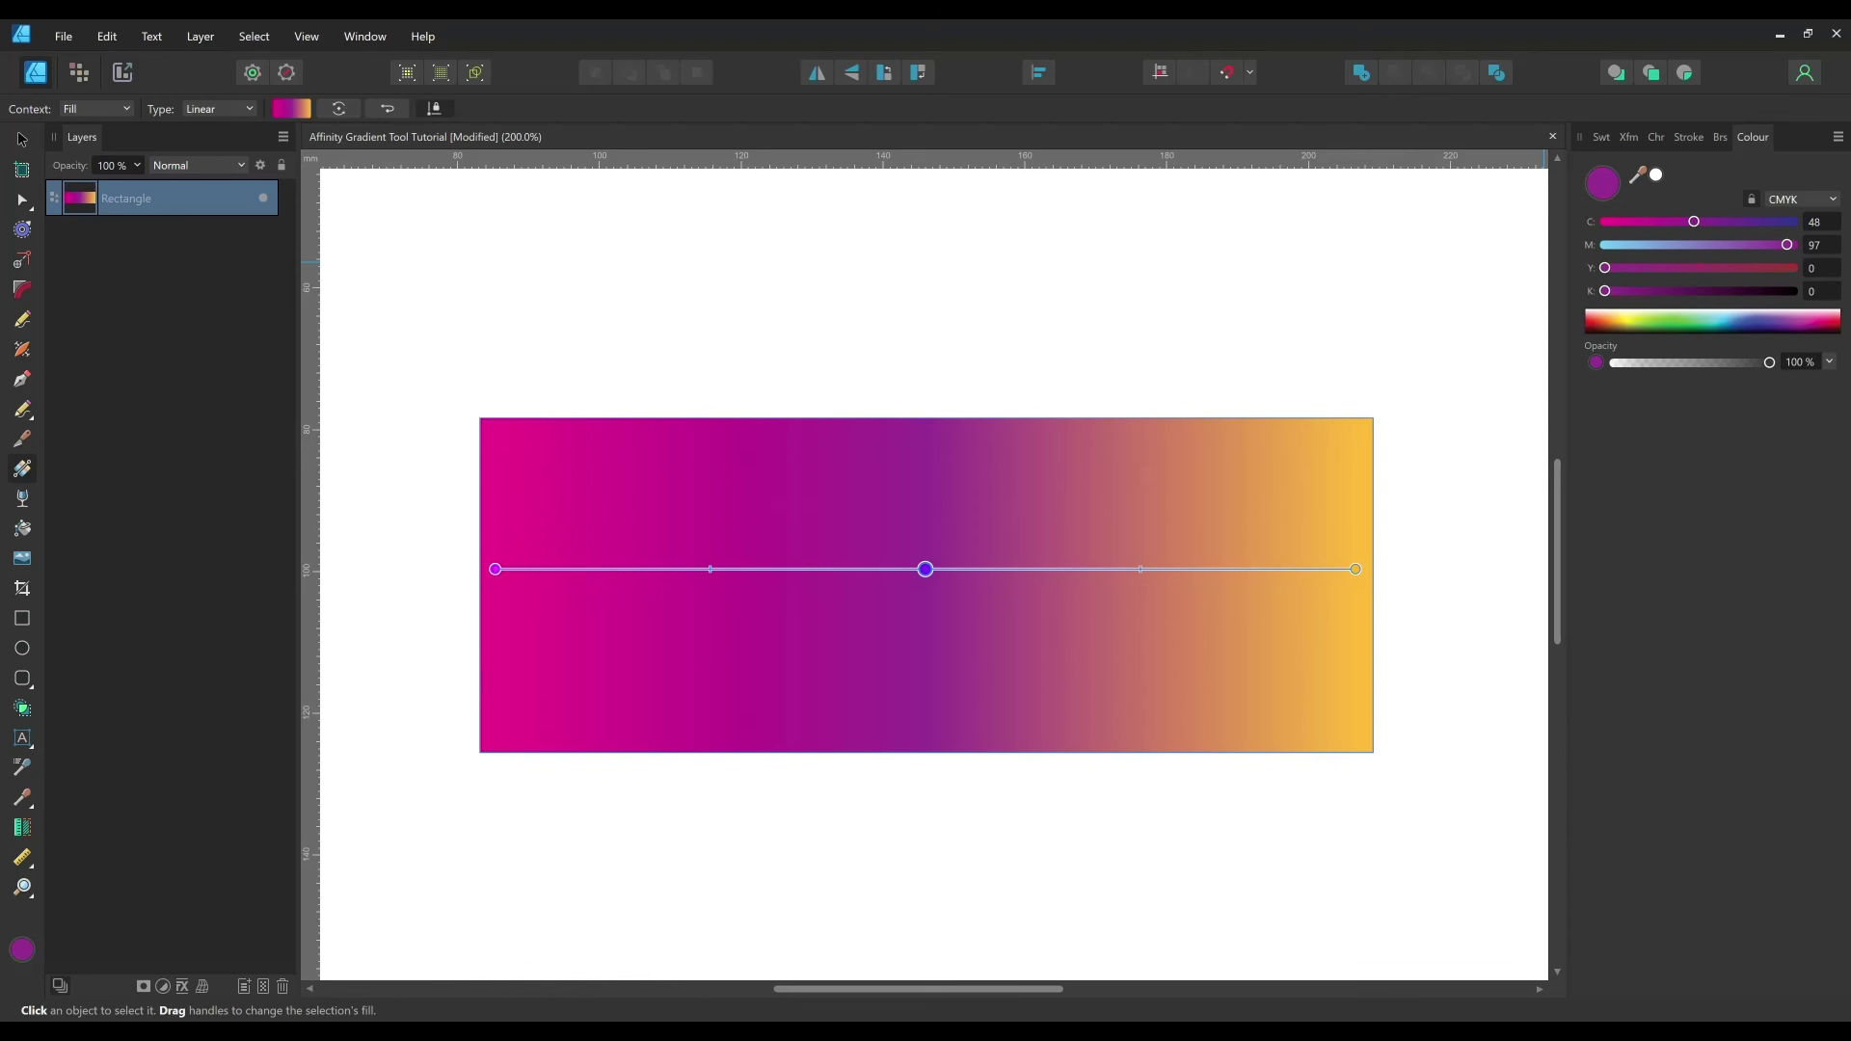
- Lower the orange end stop's opacity and reposition the purple and orange stops
left_click(1355, 569)
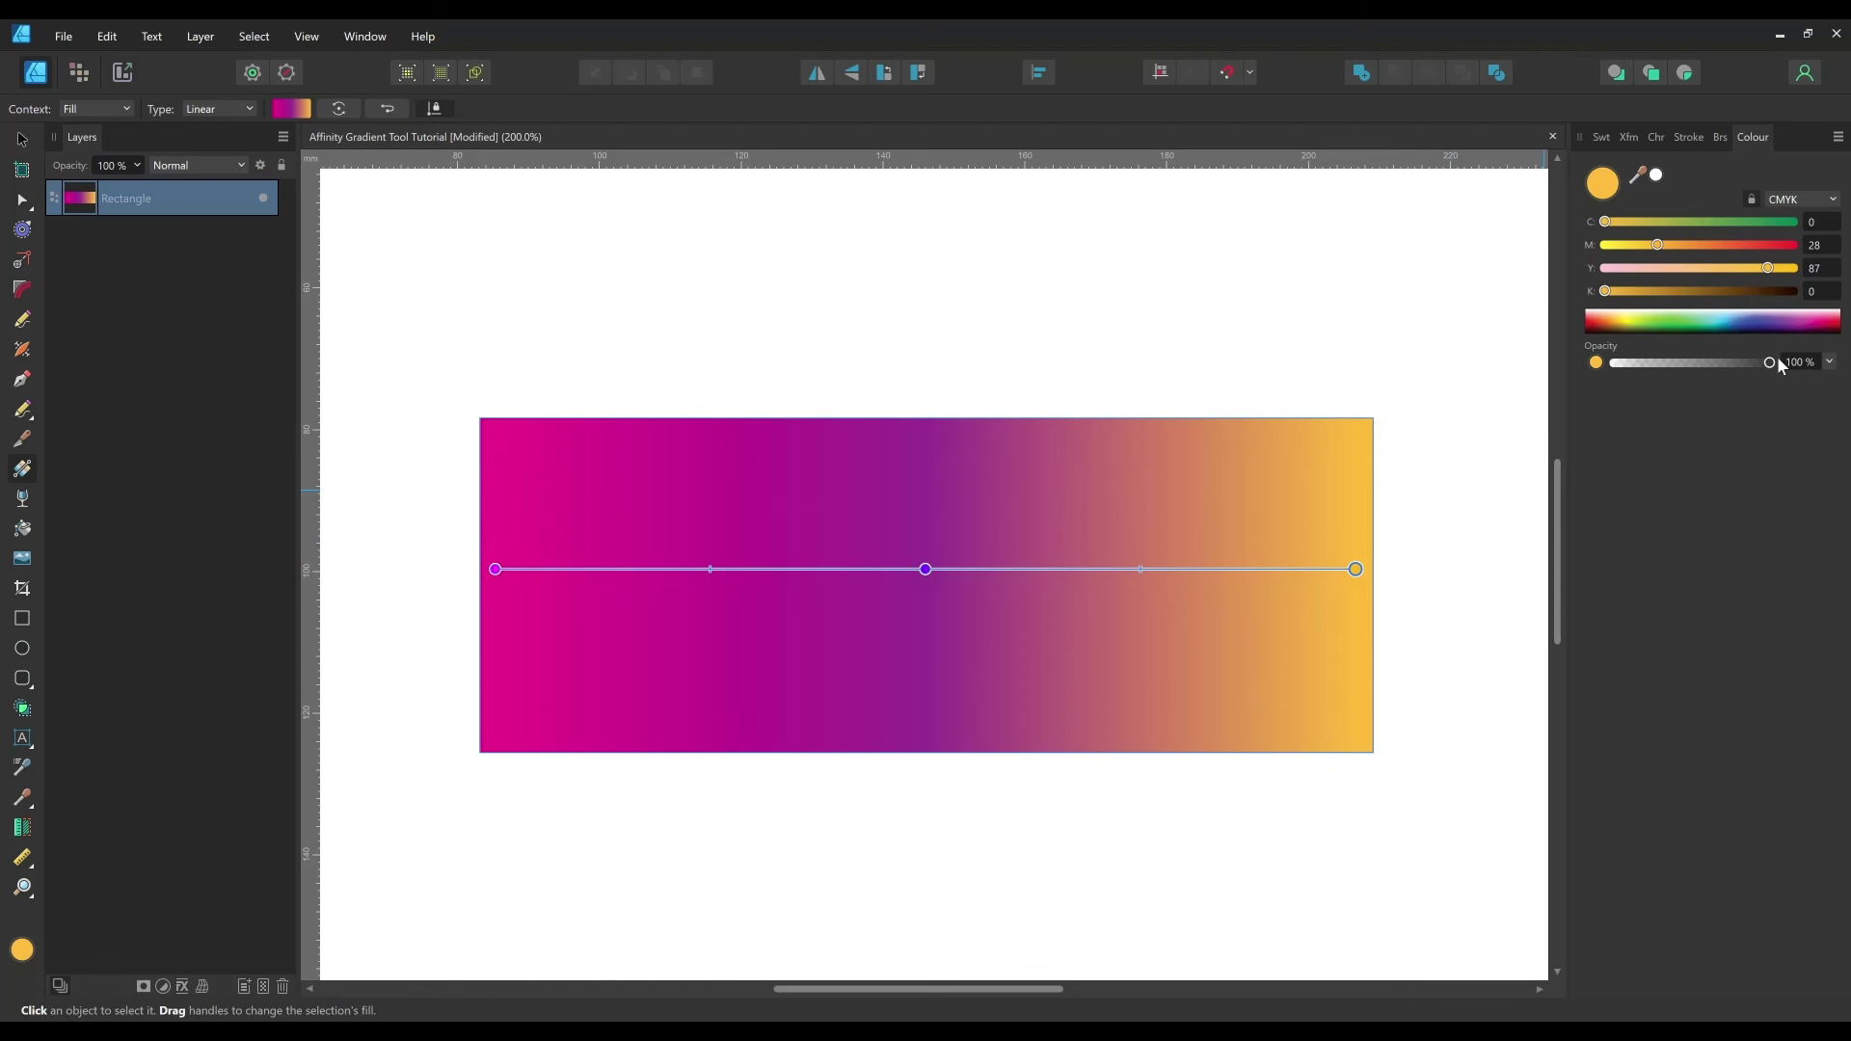
mouse_move(1772, 362)
left_mouse_down()
mouse_move(1639, 366)
mouse_move(1797, 368)
mouse_move(1774, 378)
left_mouse_up()
mouse_move(926, 569)
left_mouse_down()
mouse_move(1164, 569)
mouse_move(714, 568)
mouse_move(925, 568)
left_mouse_up()
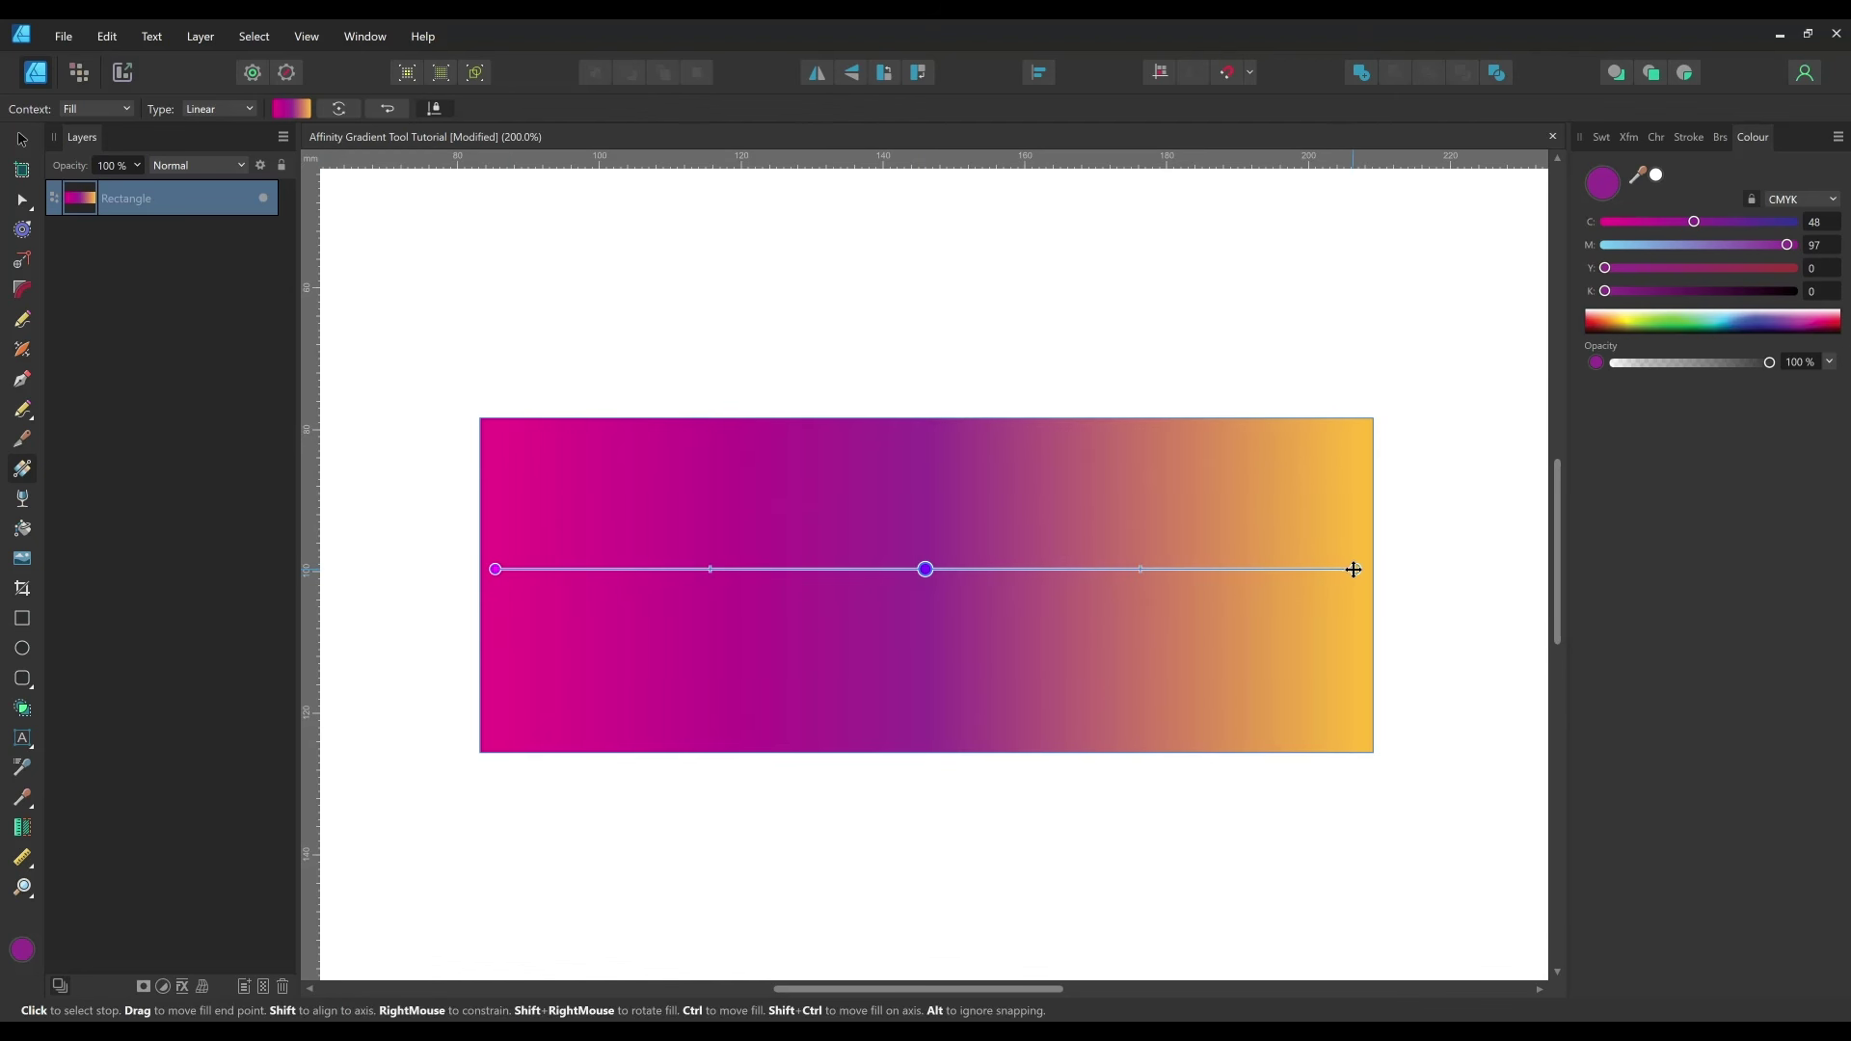
mouse_move(1356, 570)
left_mouse_down()
mouse_move(571, 582)
mouse_move(1355, 591)
left_mouse_up()
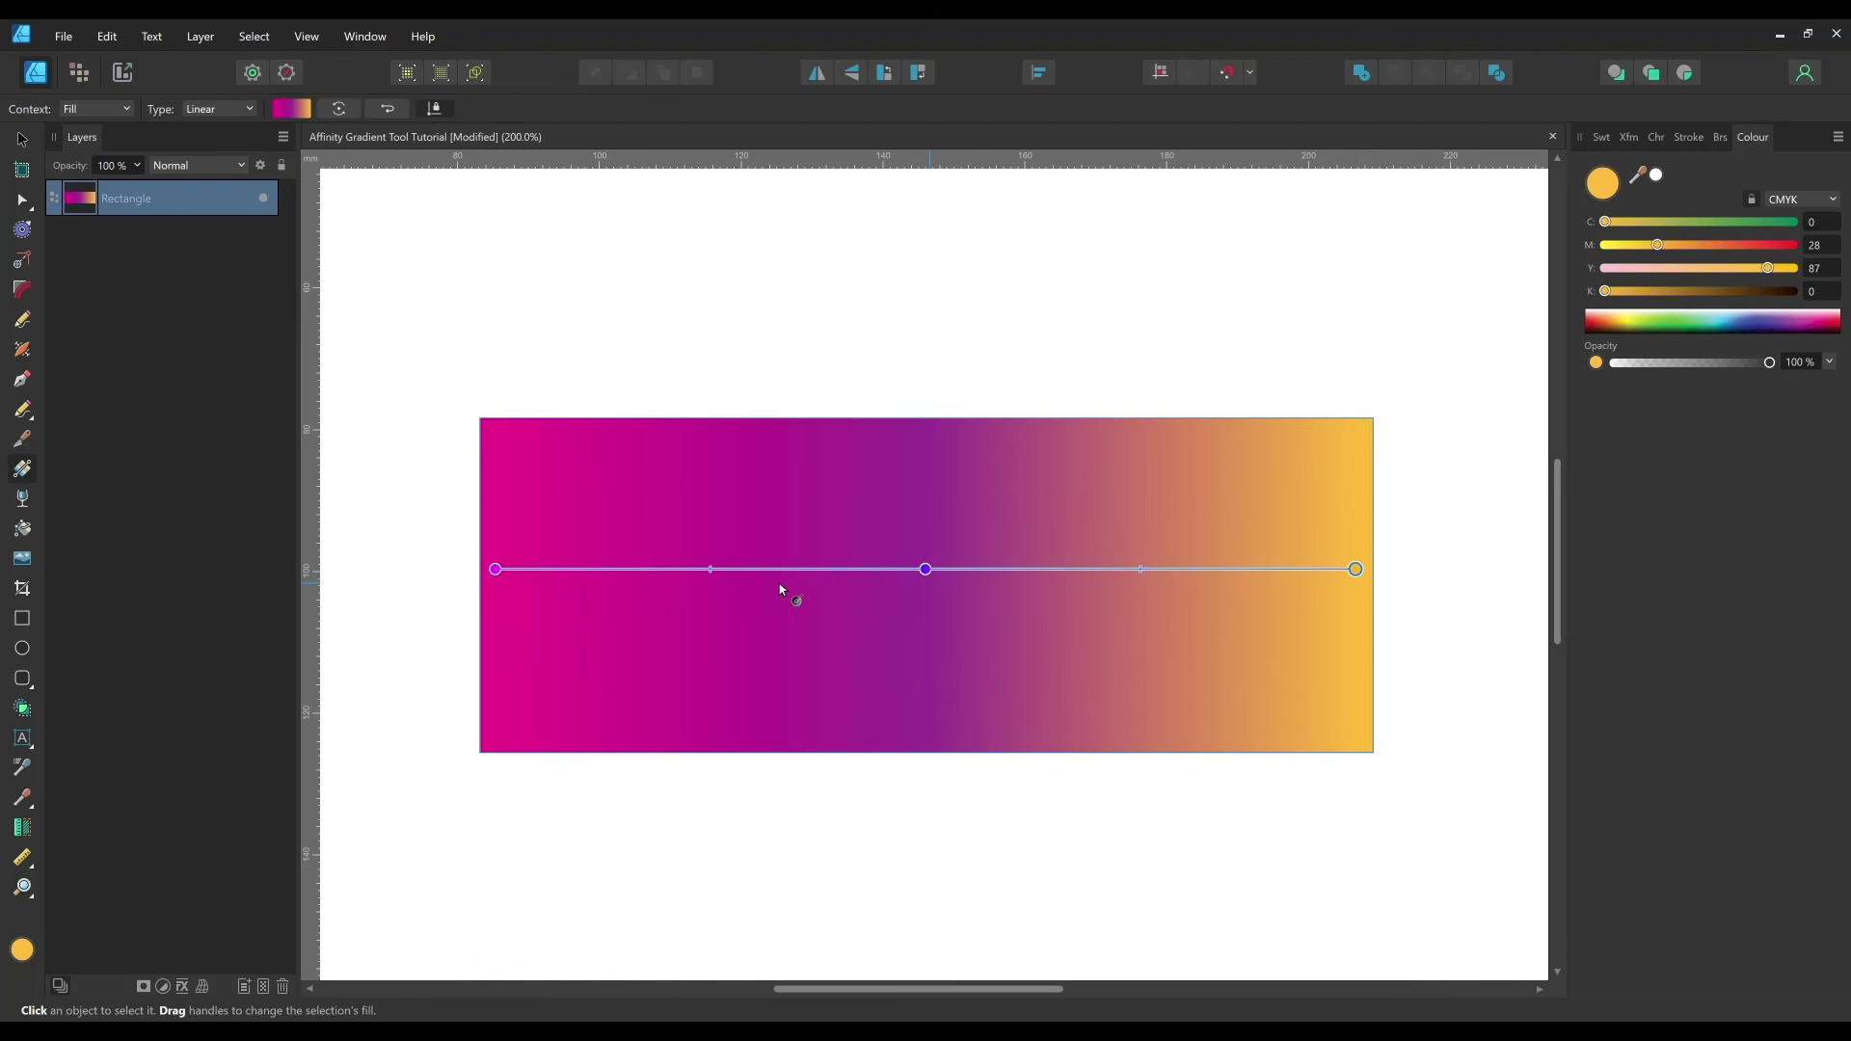
left_click_drag(495, 568, 764, 594)
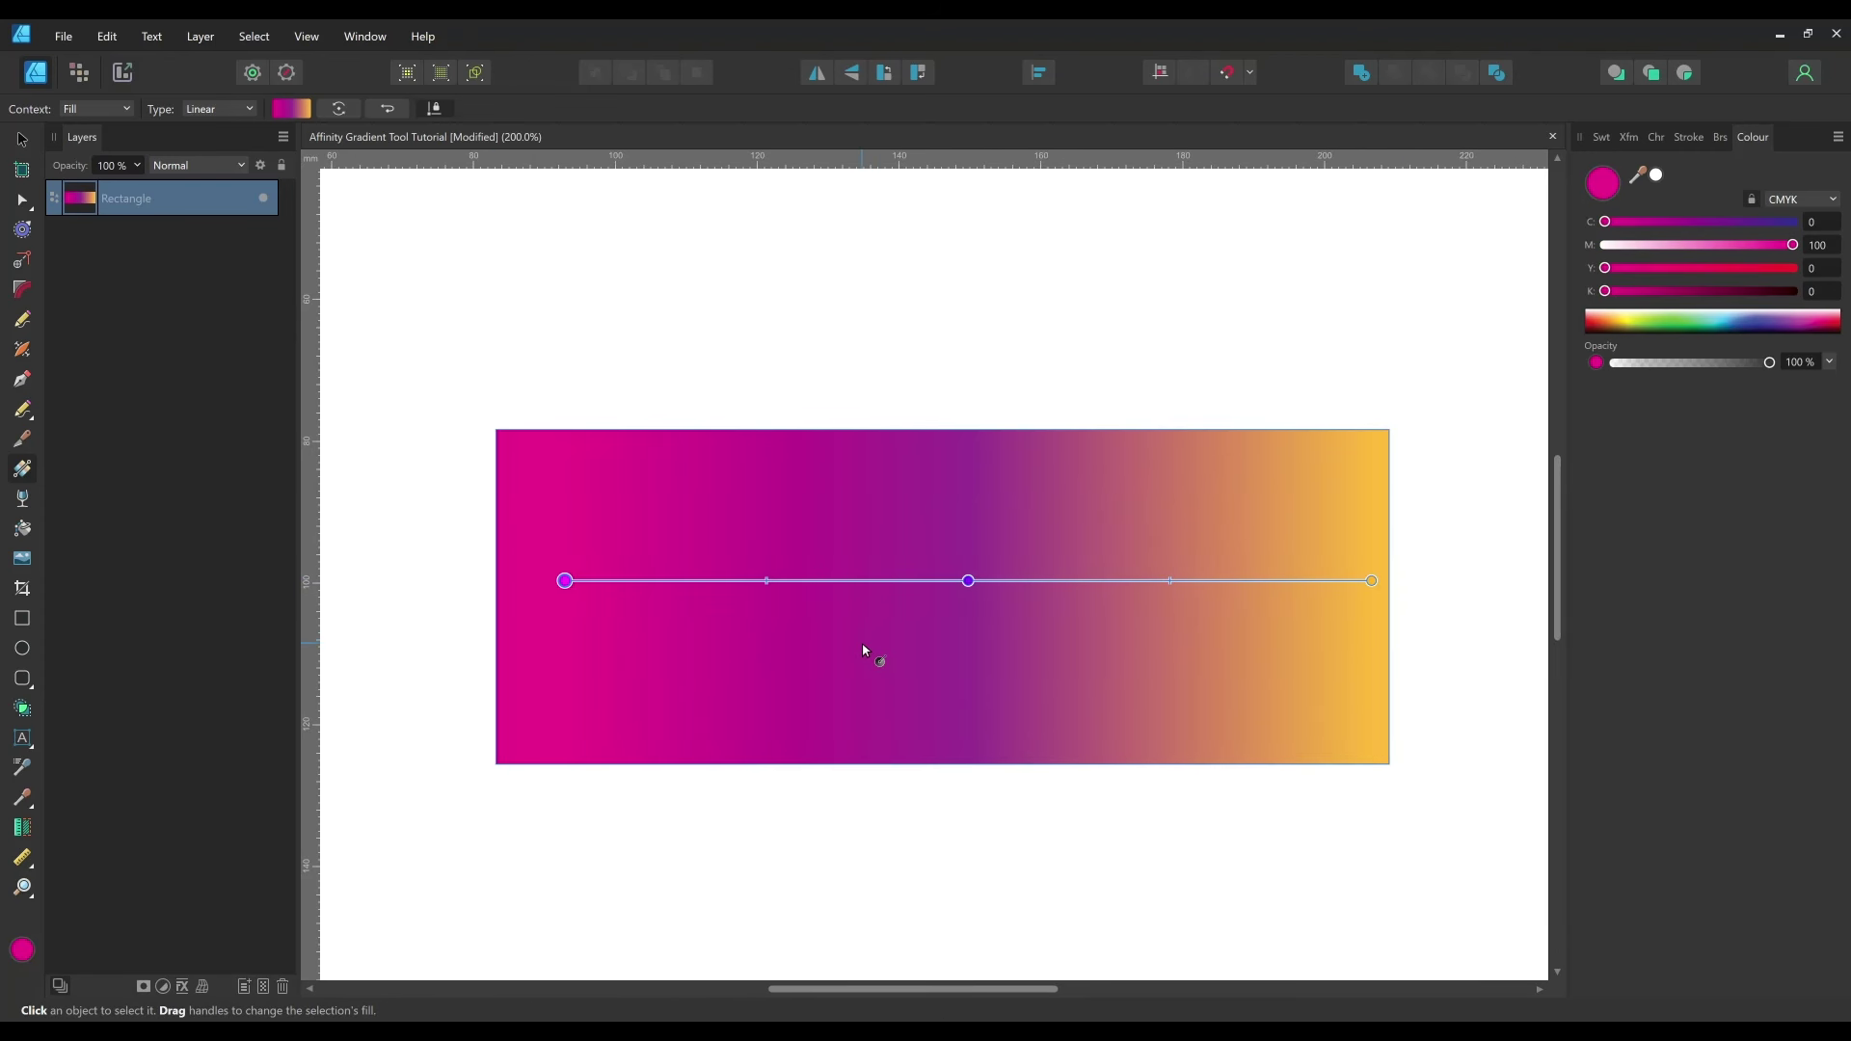
left_click_drag(563, 579, 521, 581)
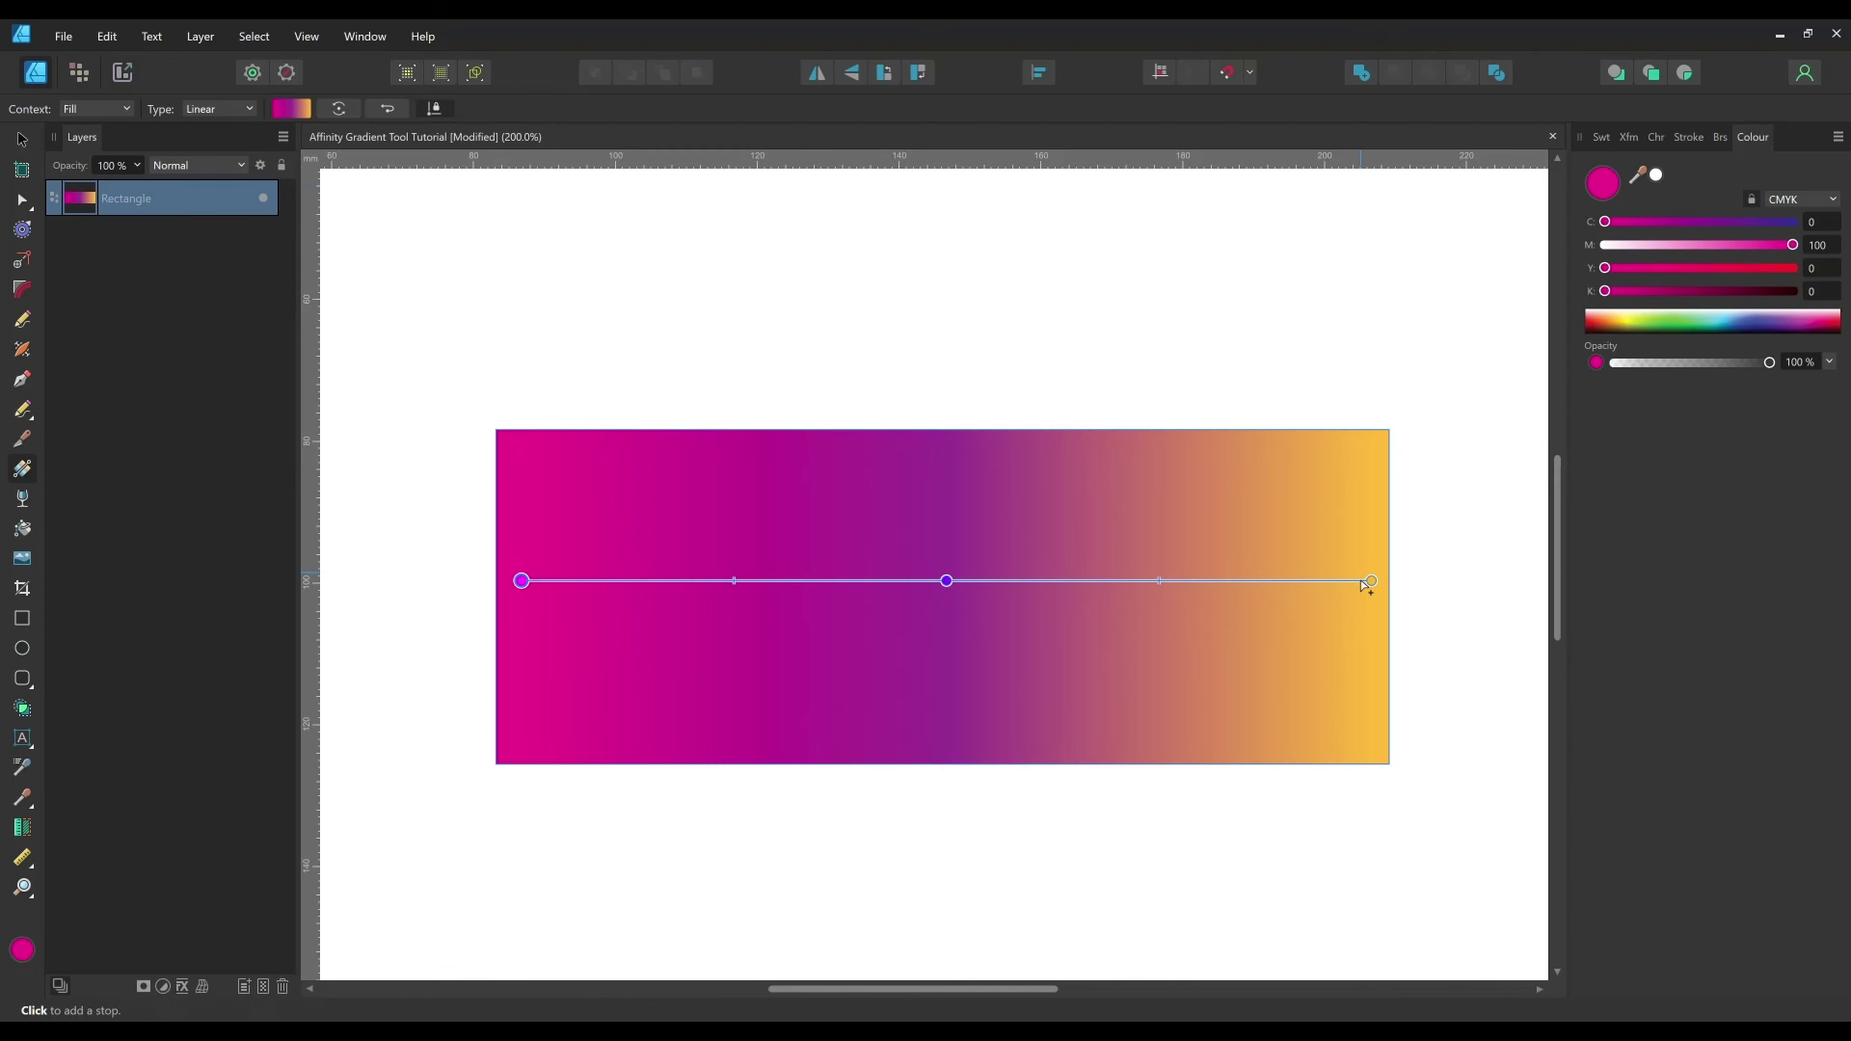
left_click_drag(1372, 580, 881, 194)
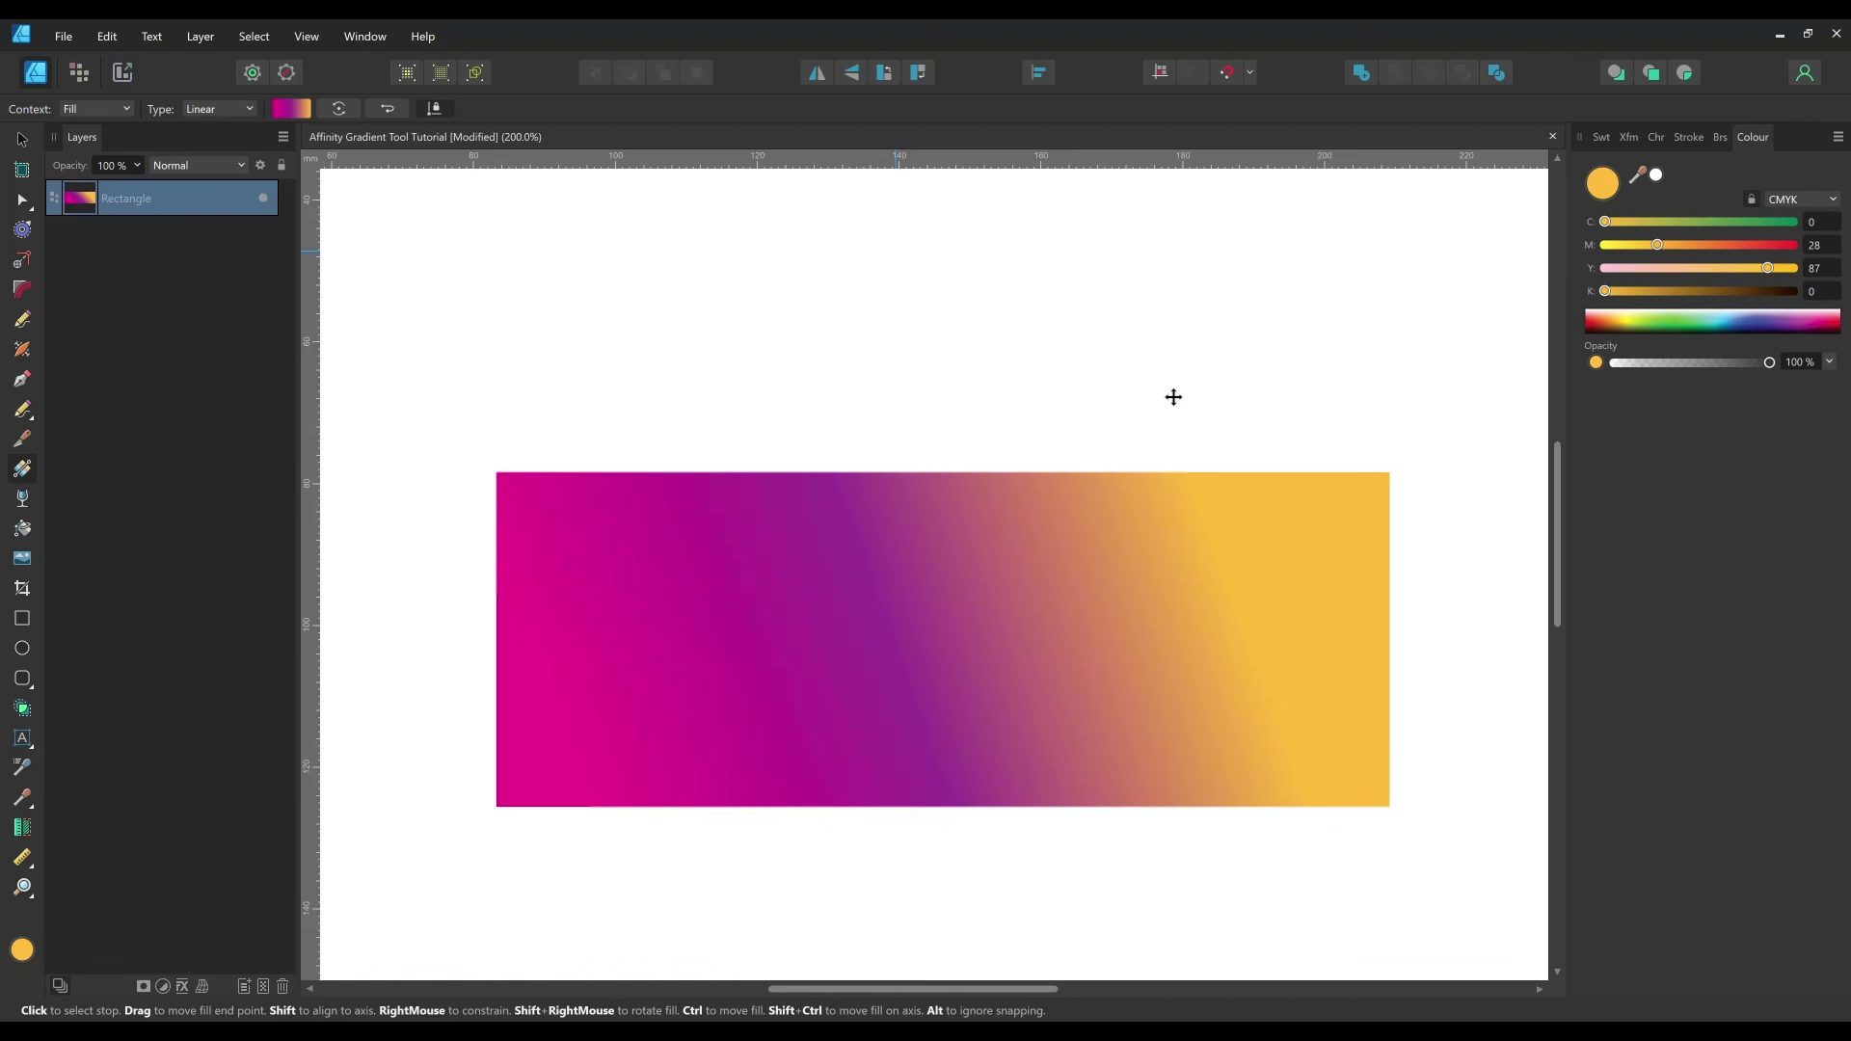
left_click_drag(1174, 398, 866, 190)
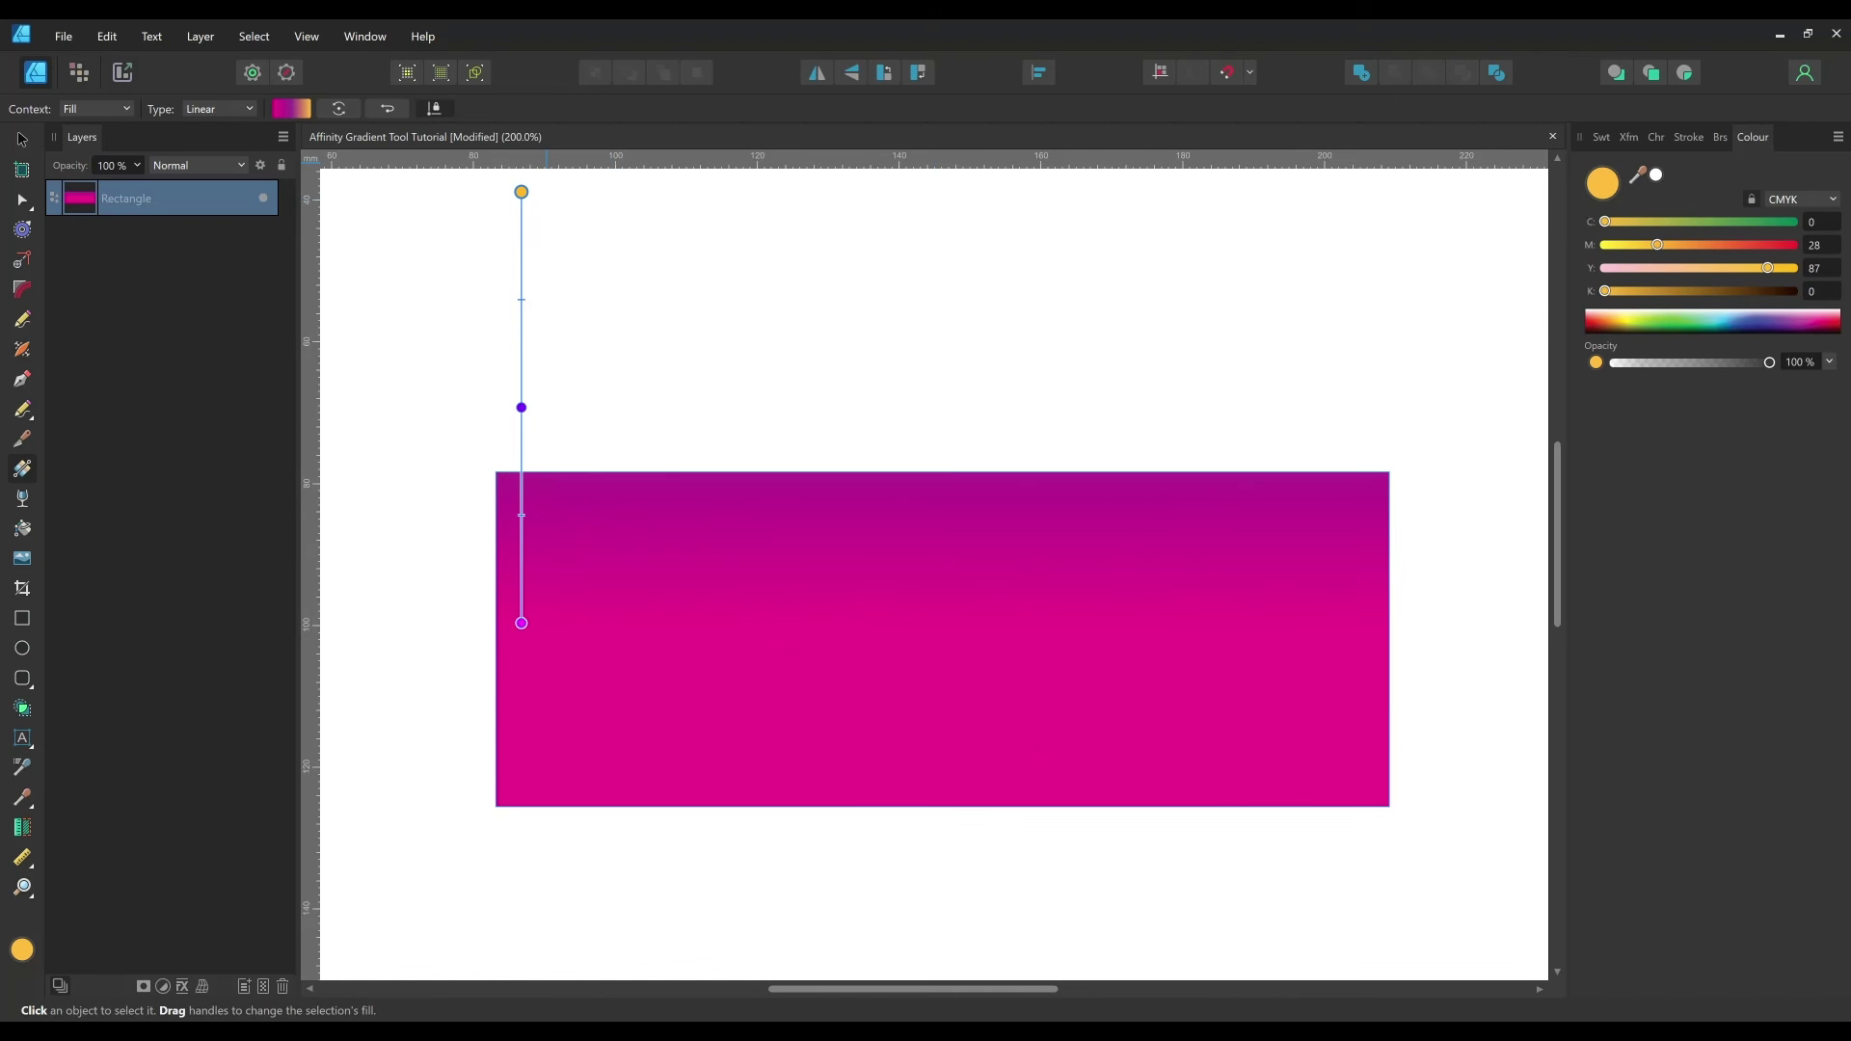
key("ctrl+z")
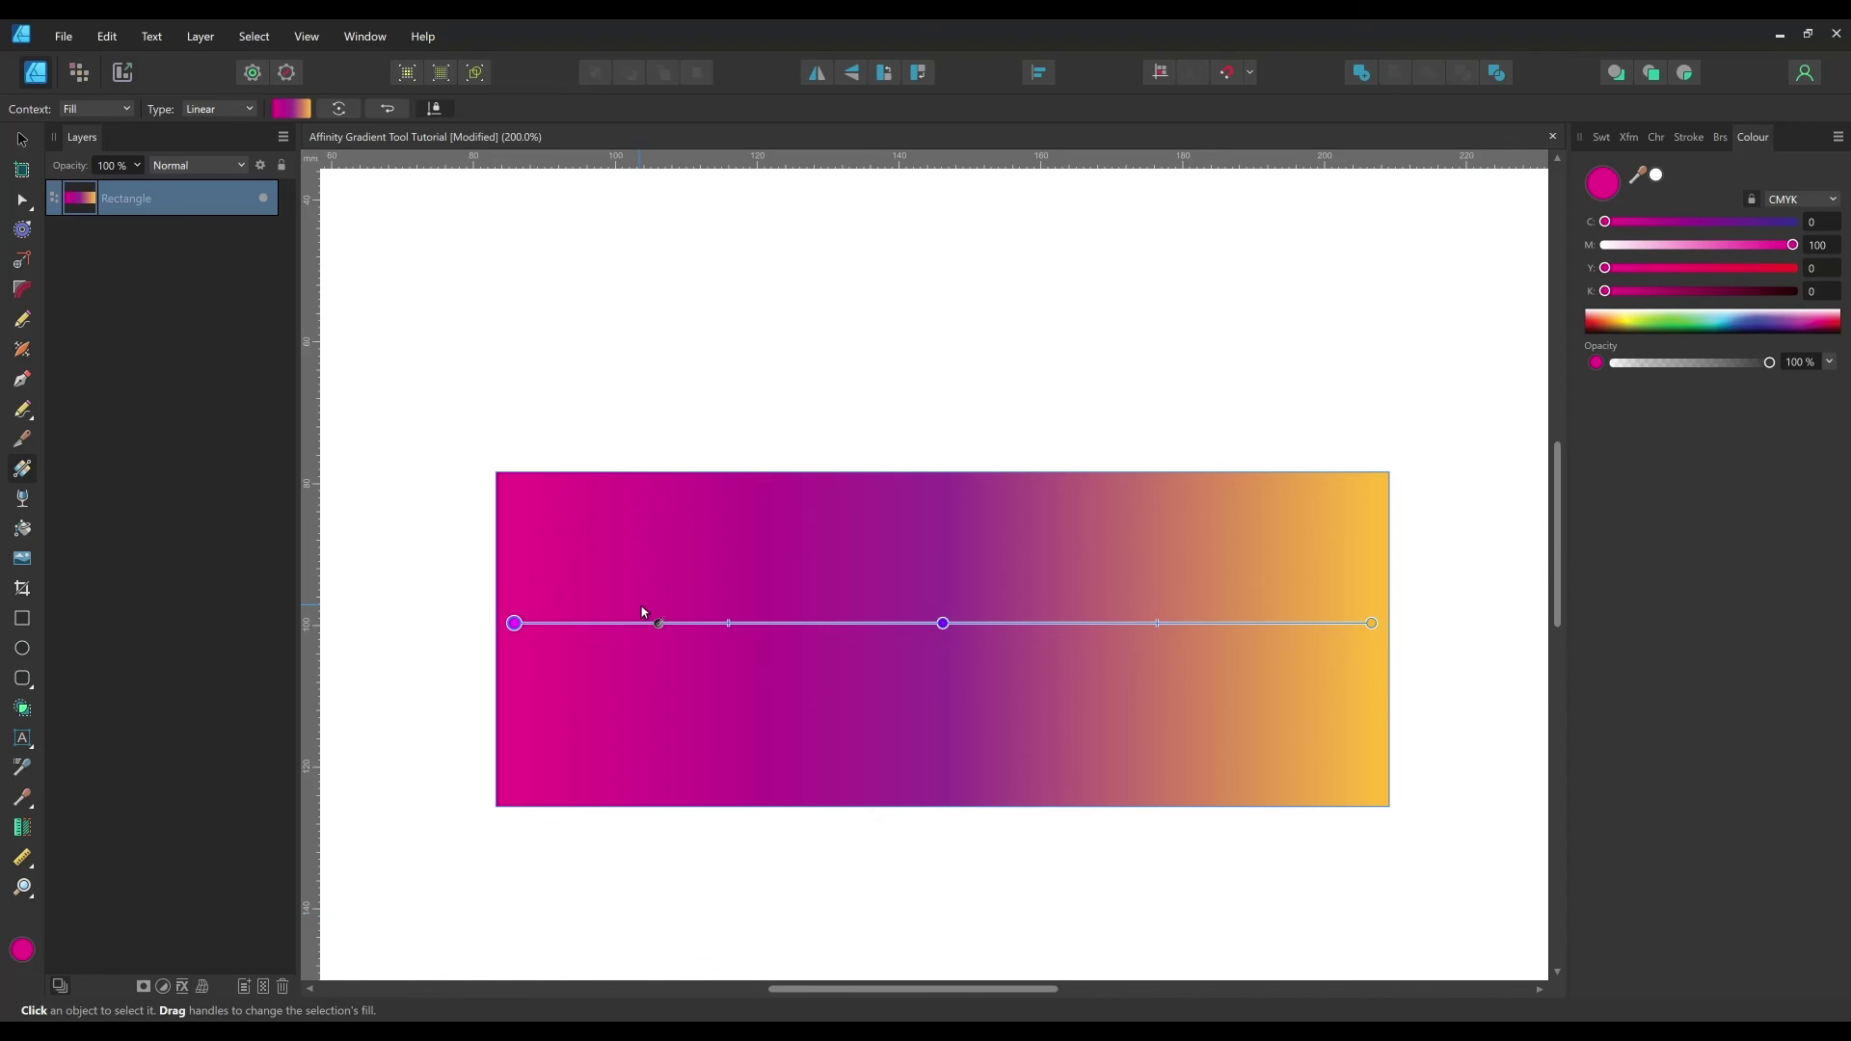
- Rotate the gradient four quarter turns and reverse it twice, leaving magenta on the left
left_click(345, 109)
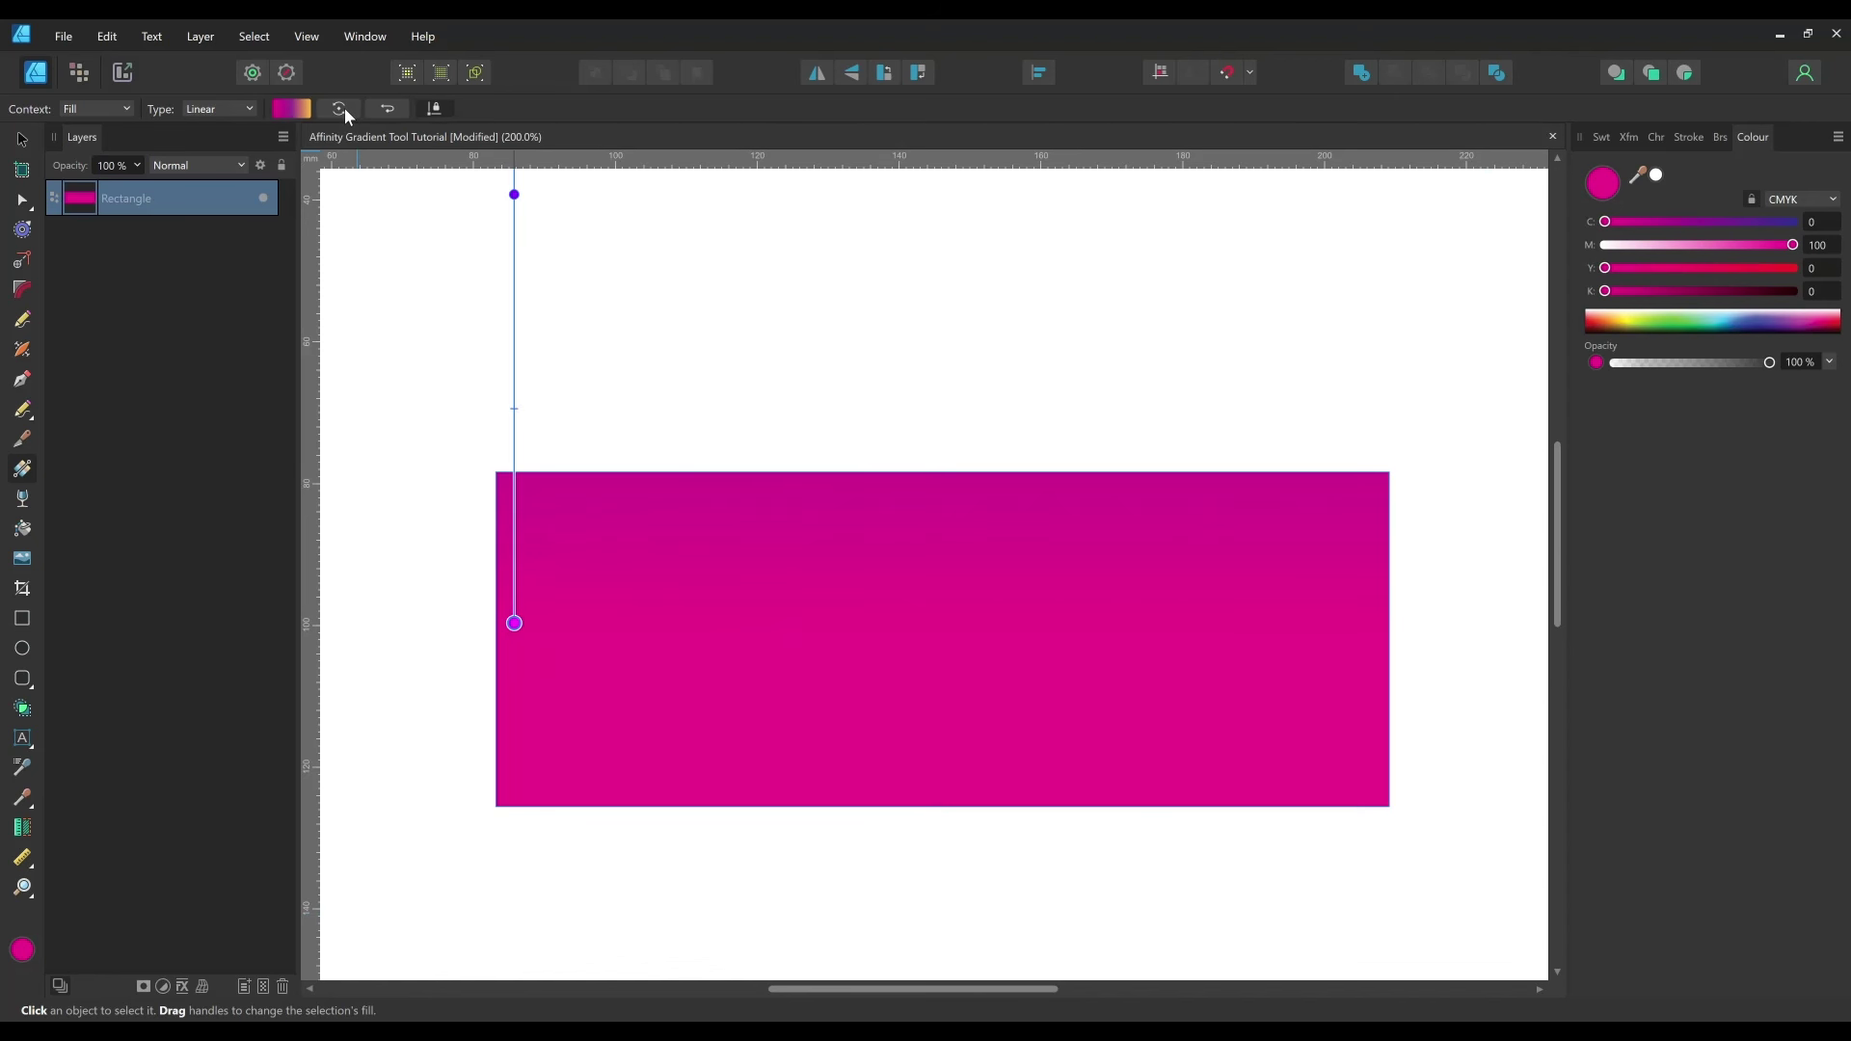
left_click(344, 109)
left_click(345, 108)
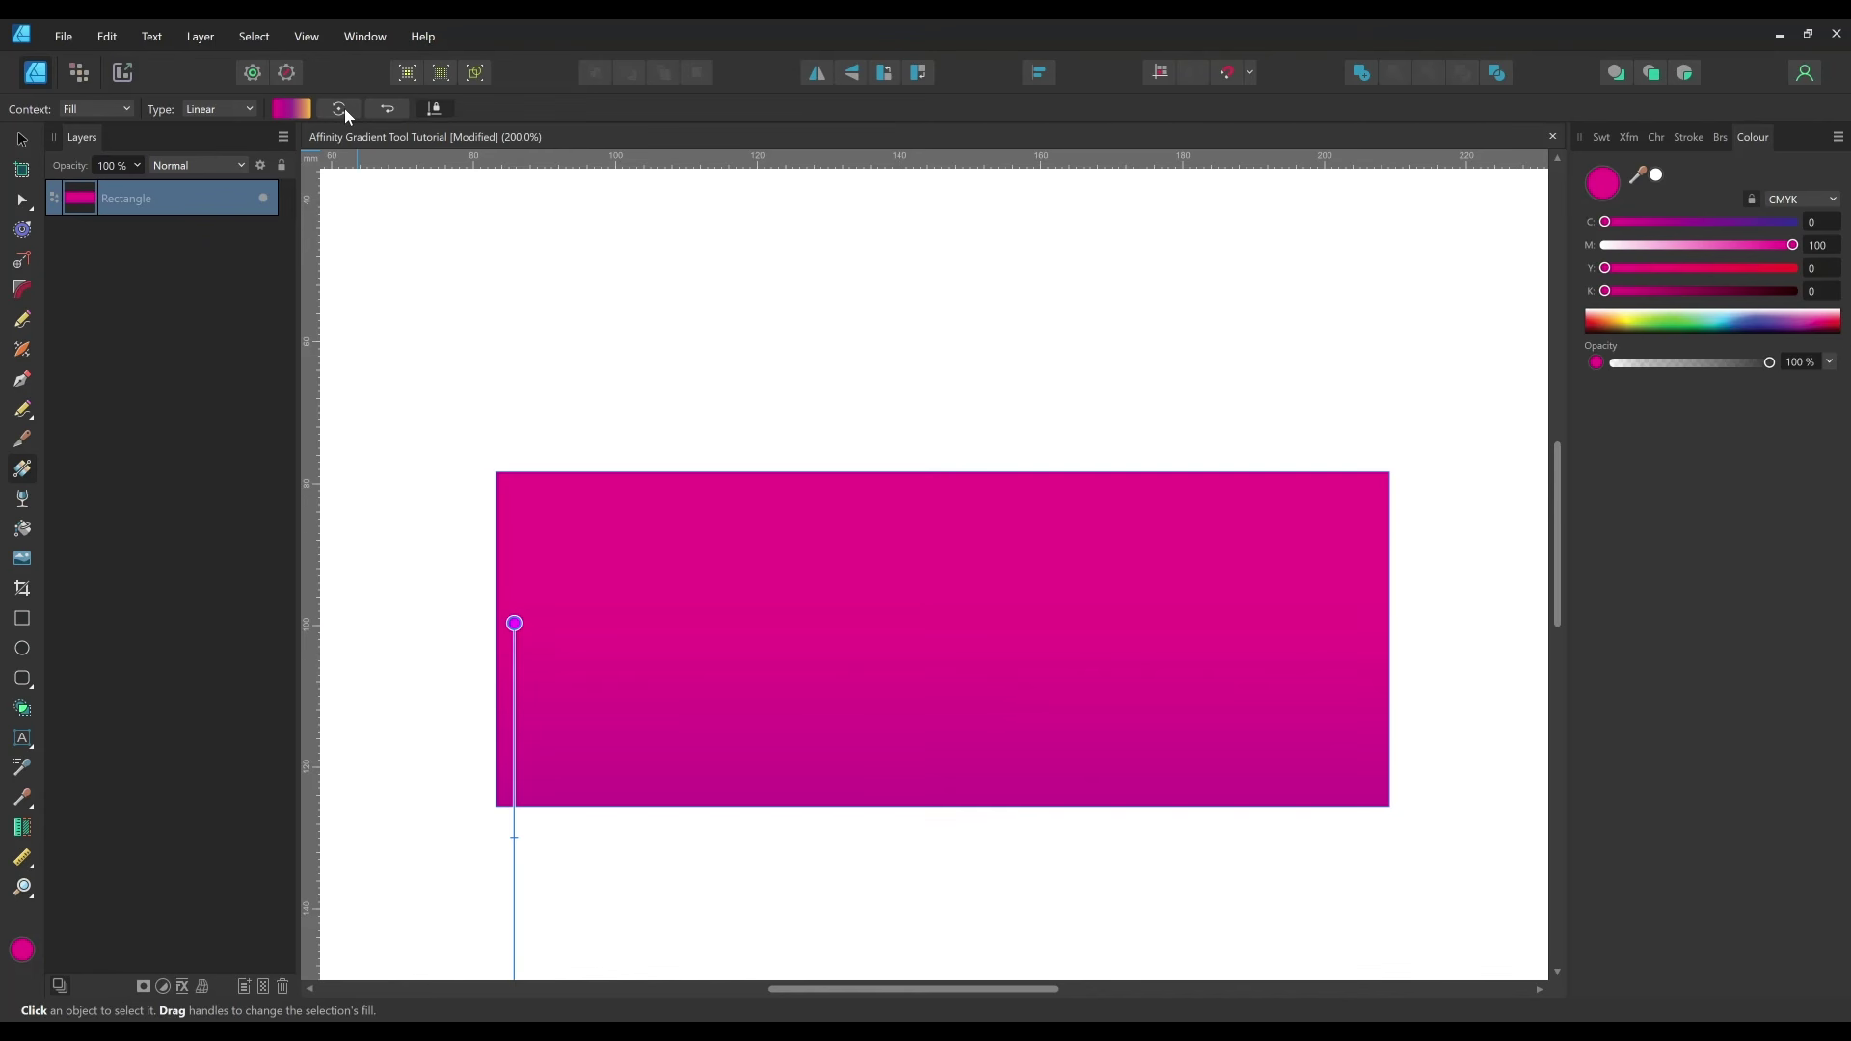
left_click(344, 108)
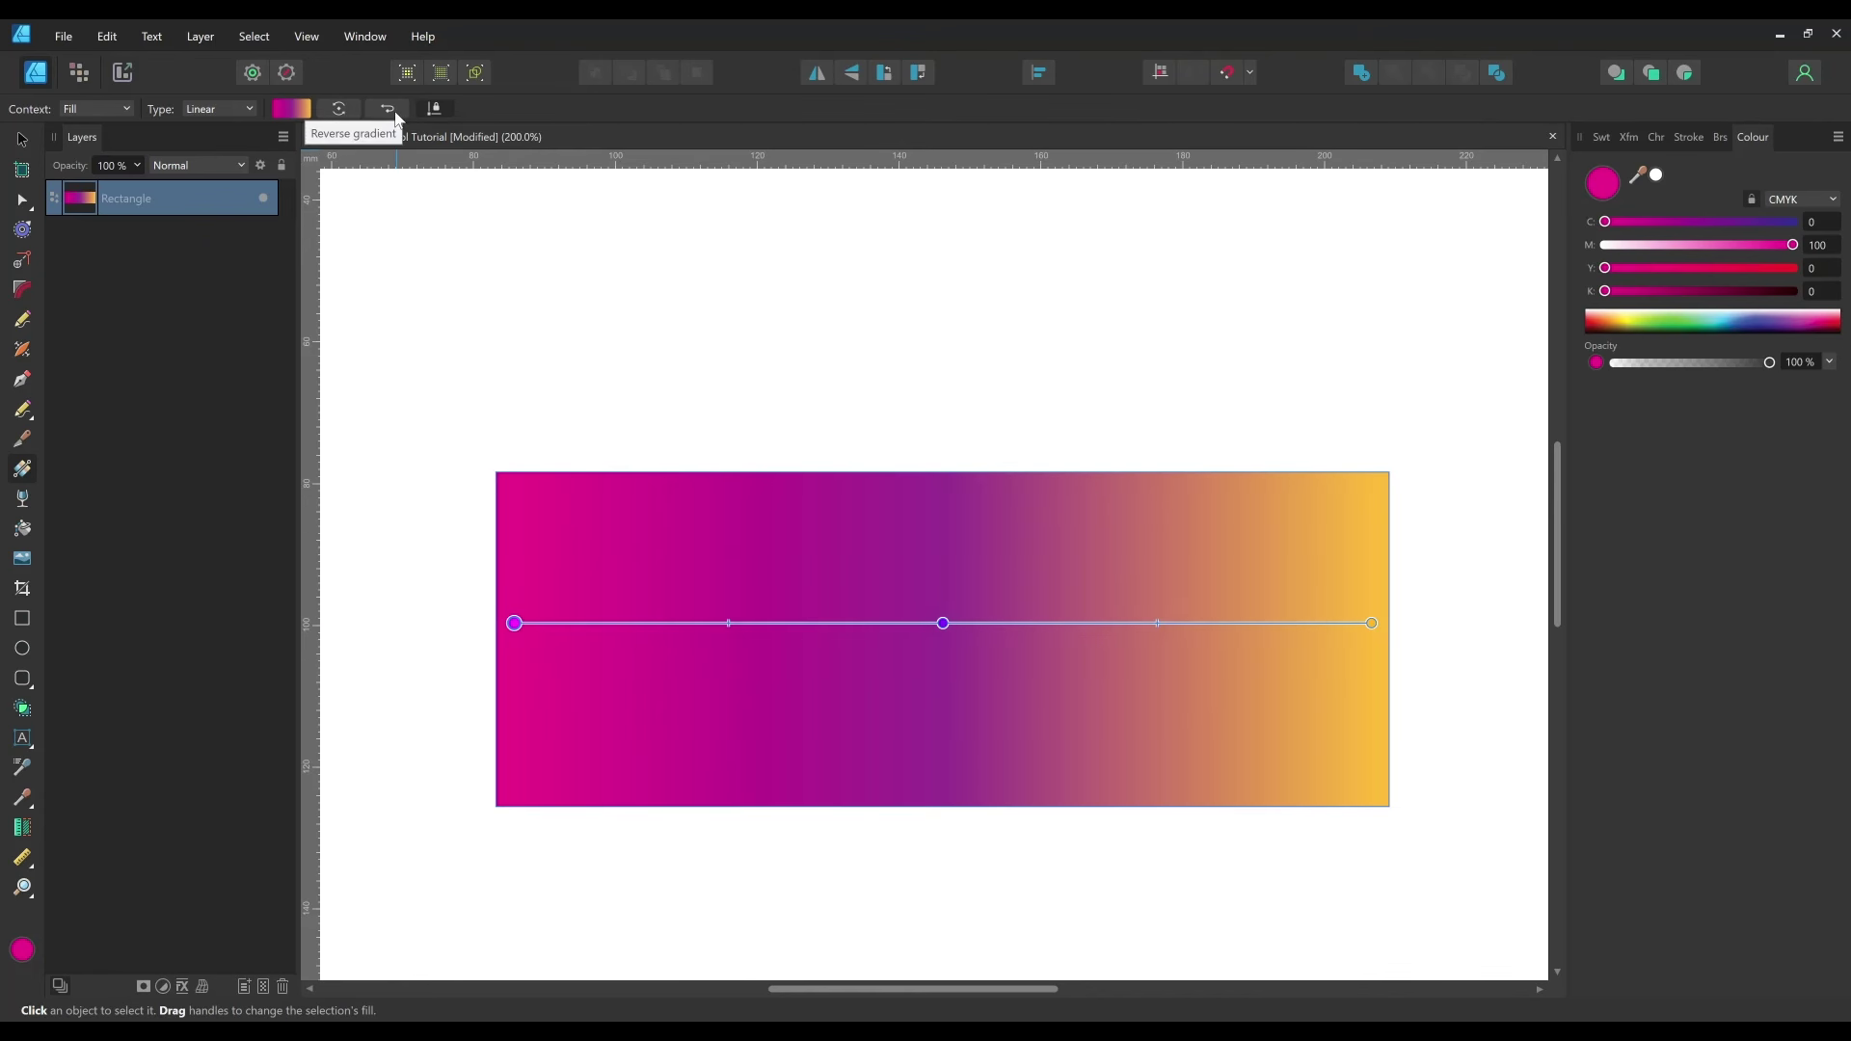
left_click(388, 109)
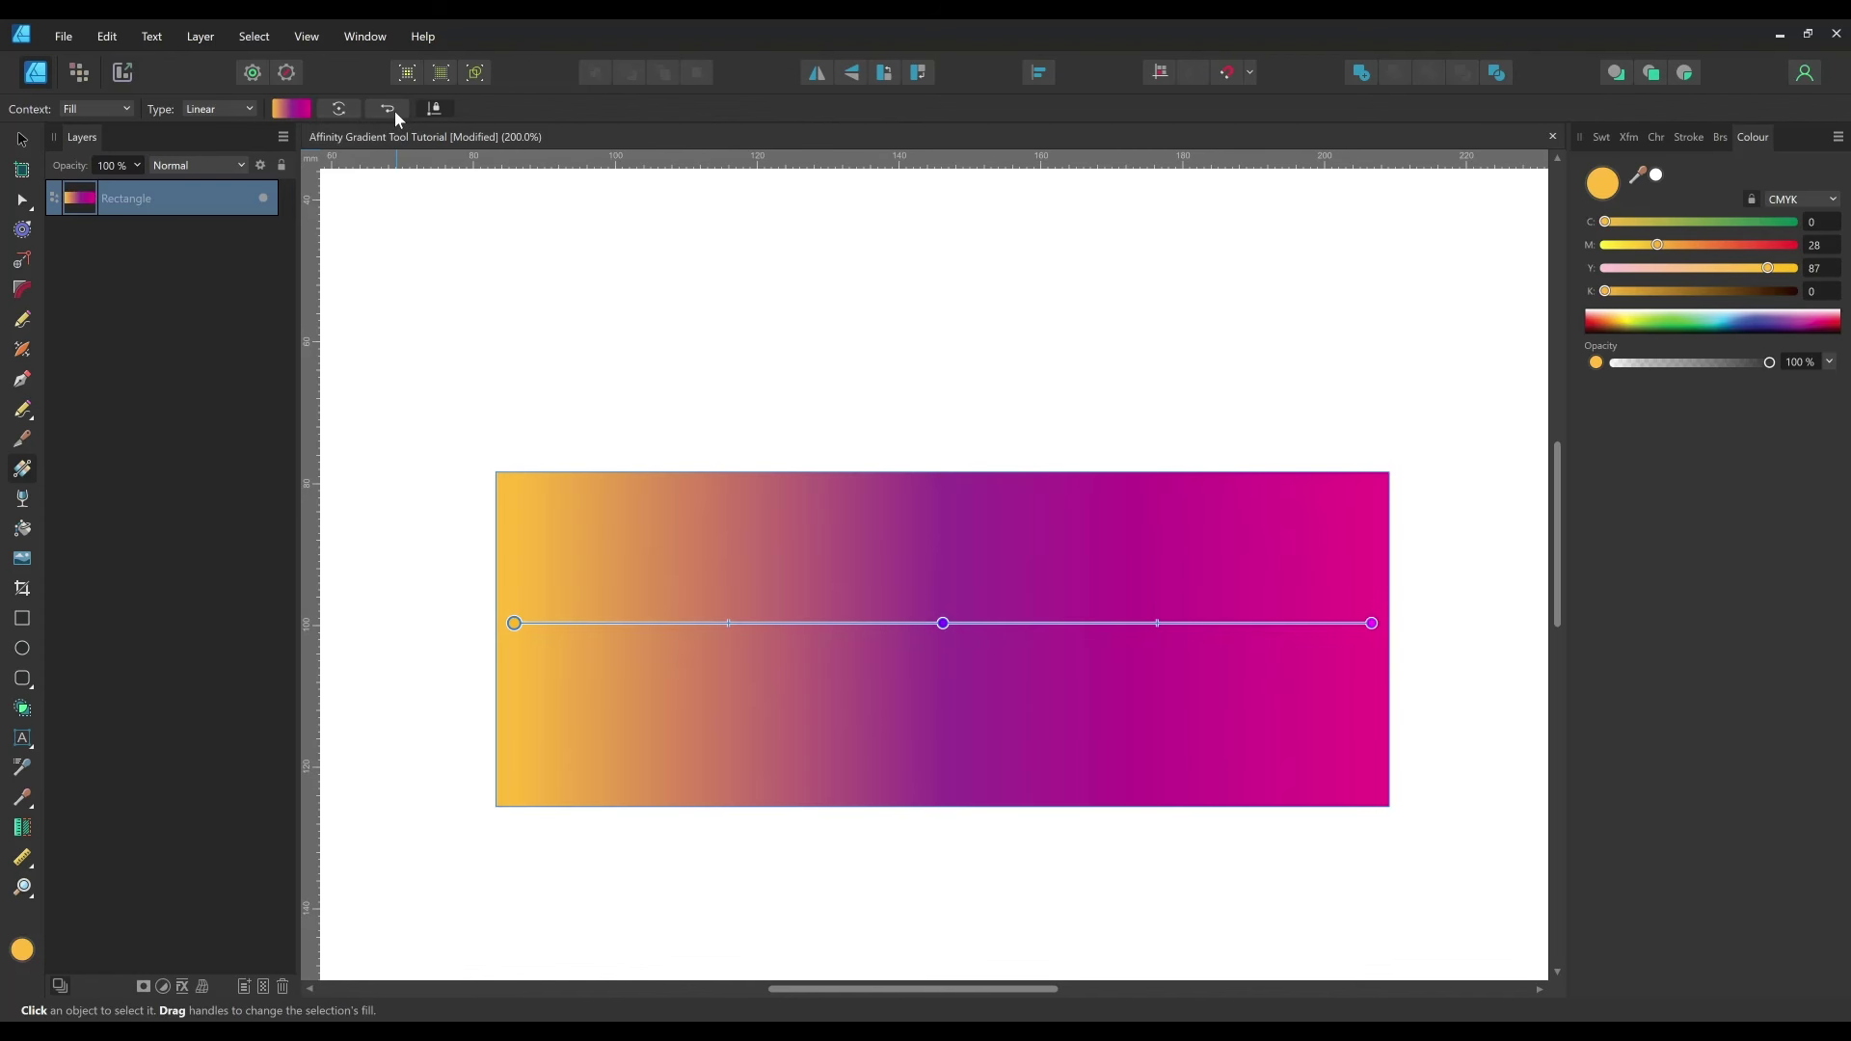
left_click(395, 112)
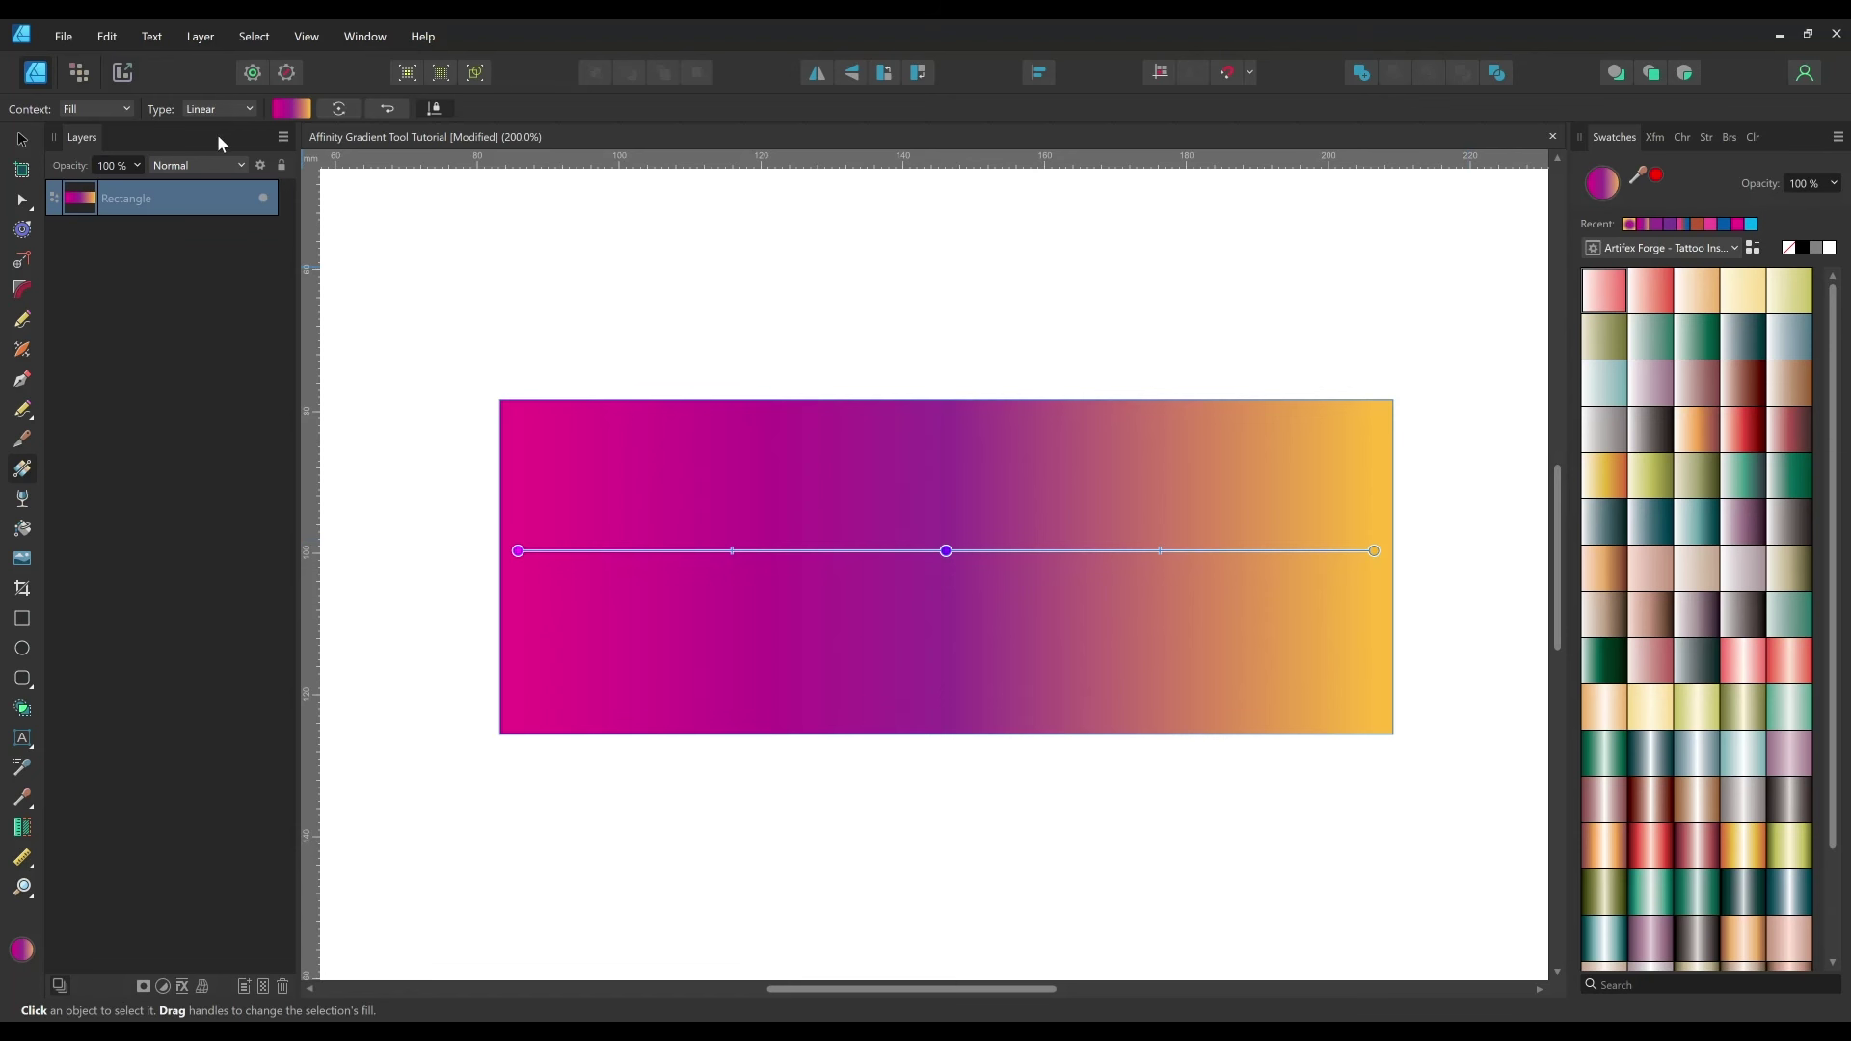
- Try the None and Solid fill types on the rectangle, undoing each to keep the gradient
left_click(249, 110)
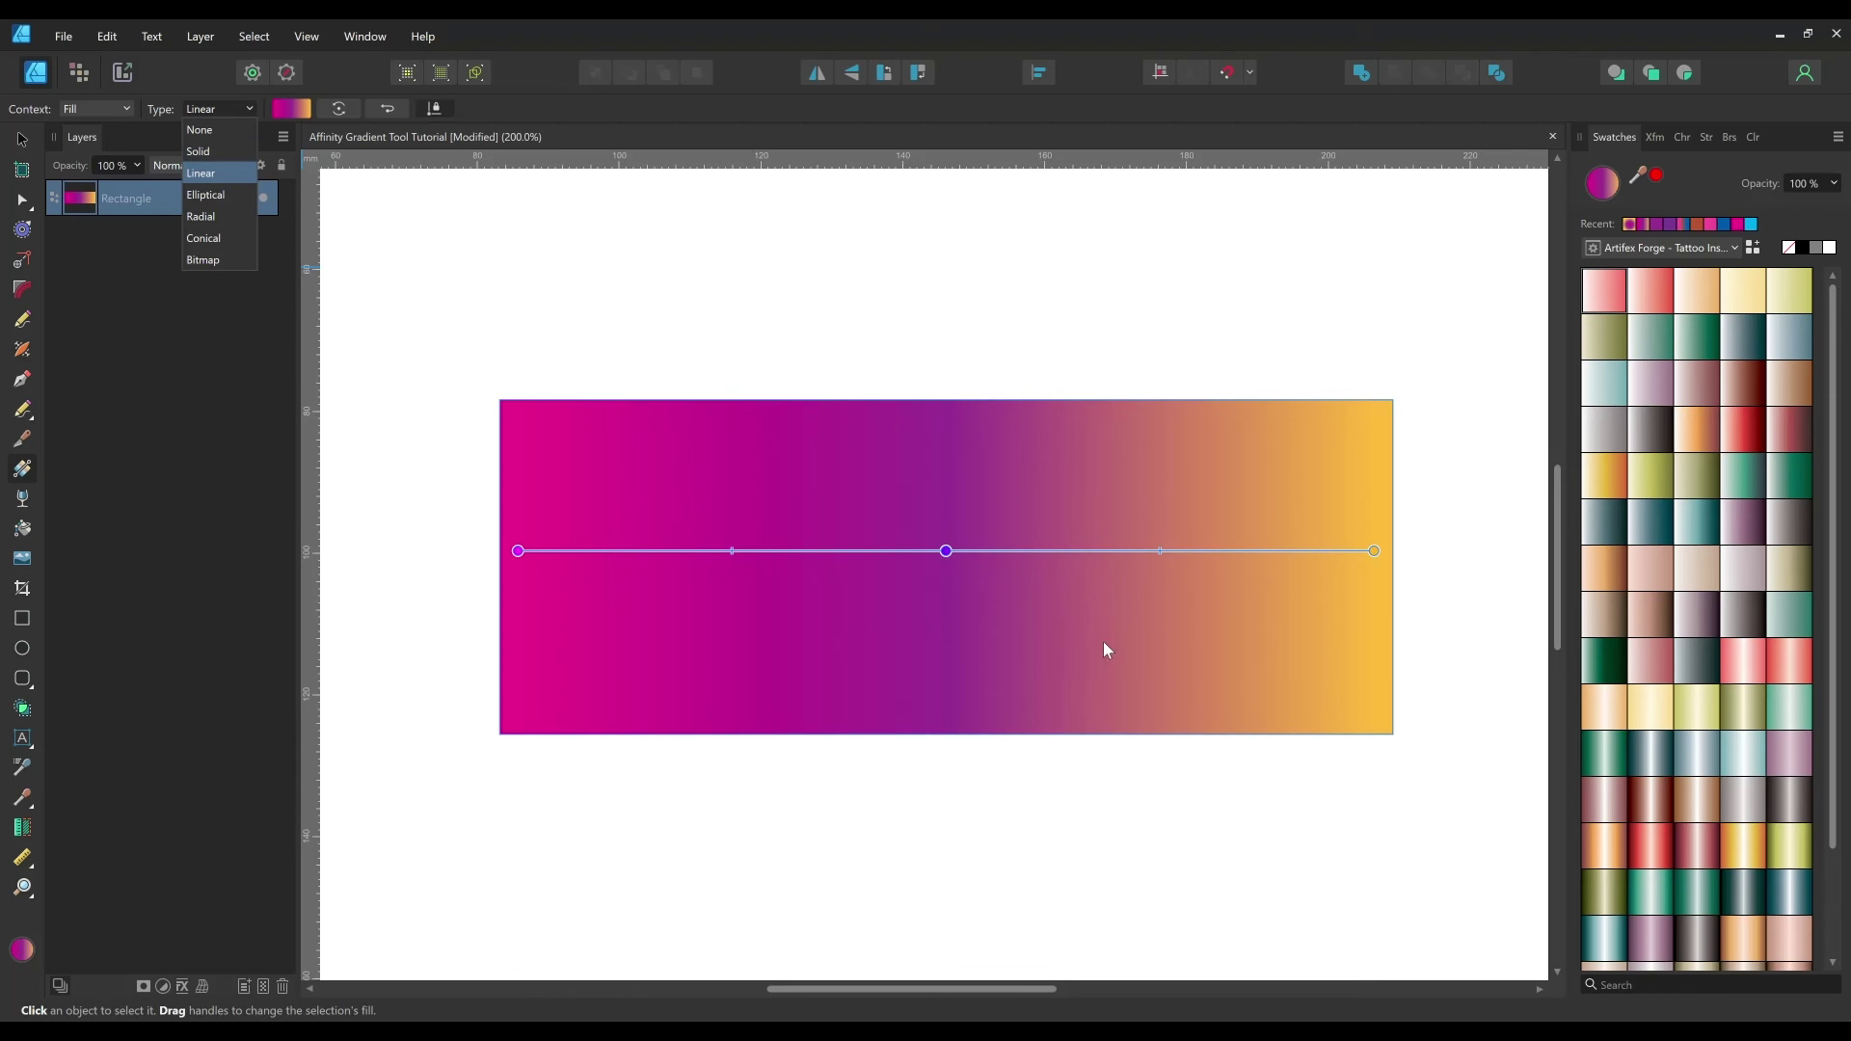
left_click(220, 129)
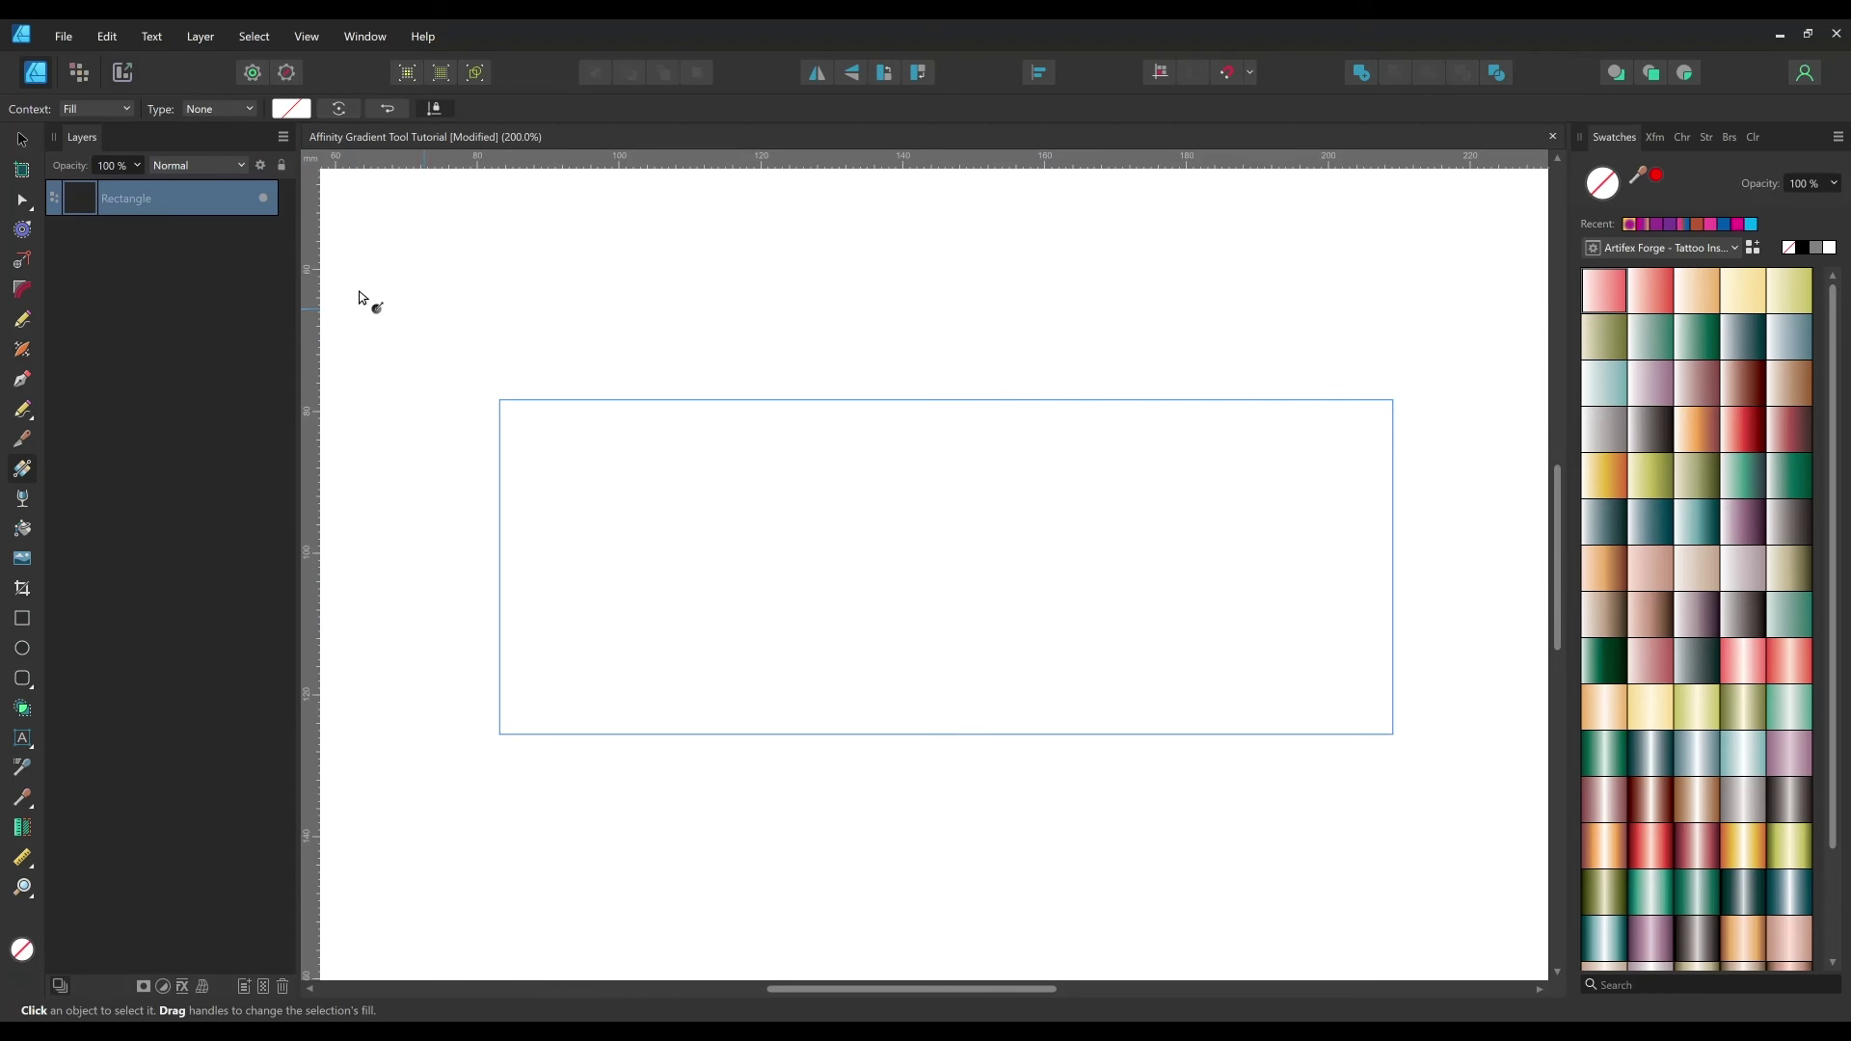
key("ctrl+z")
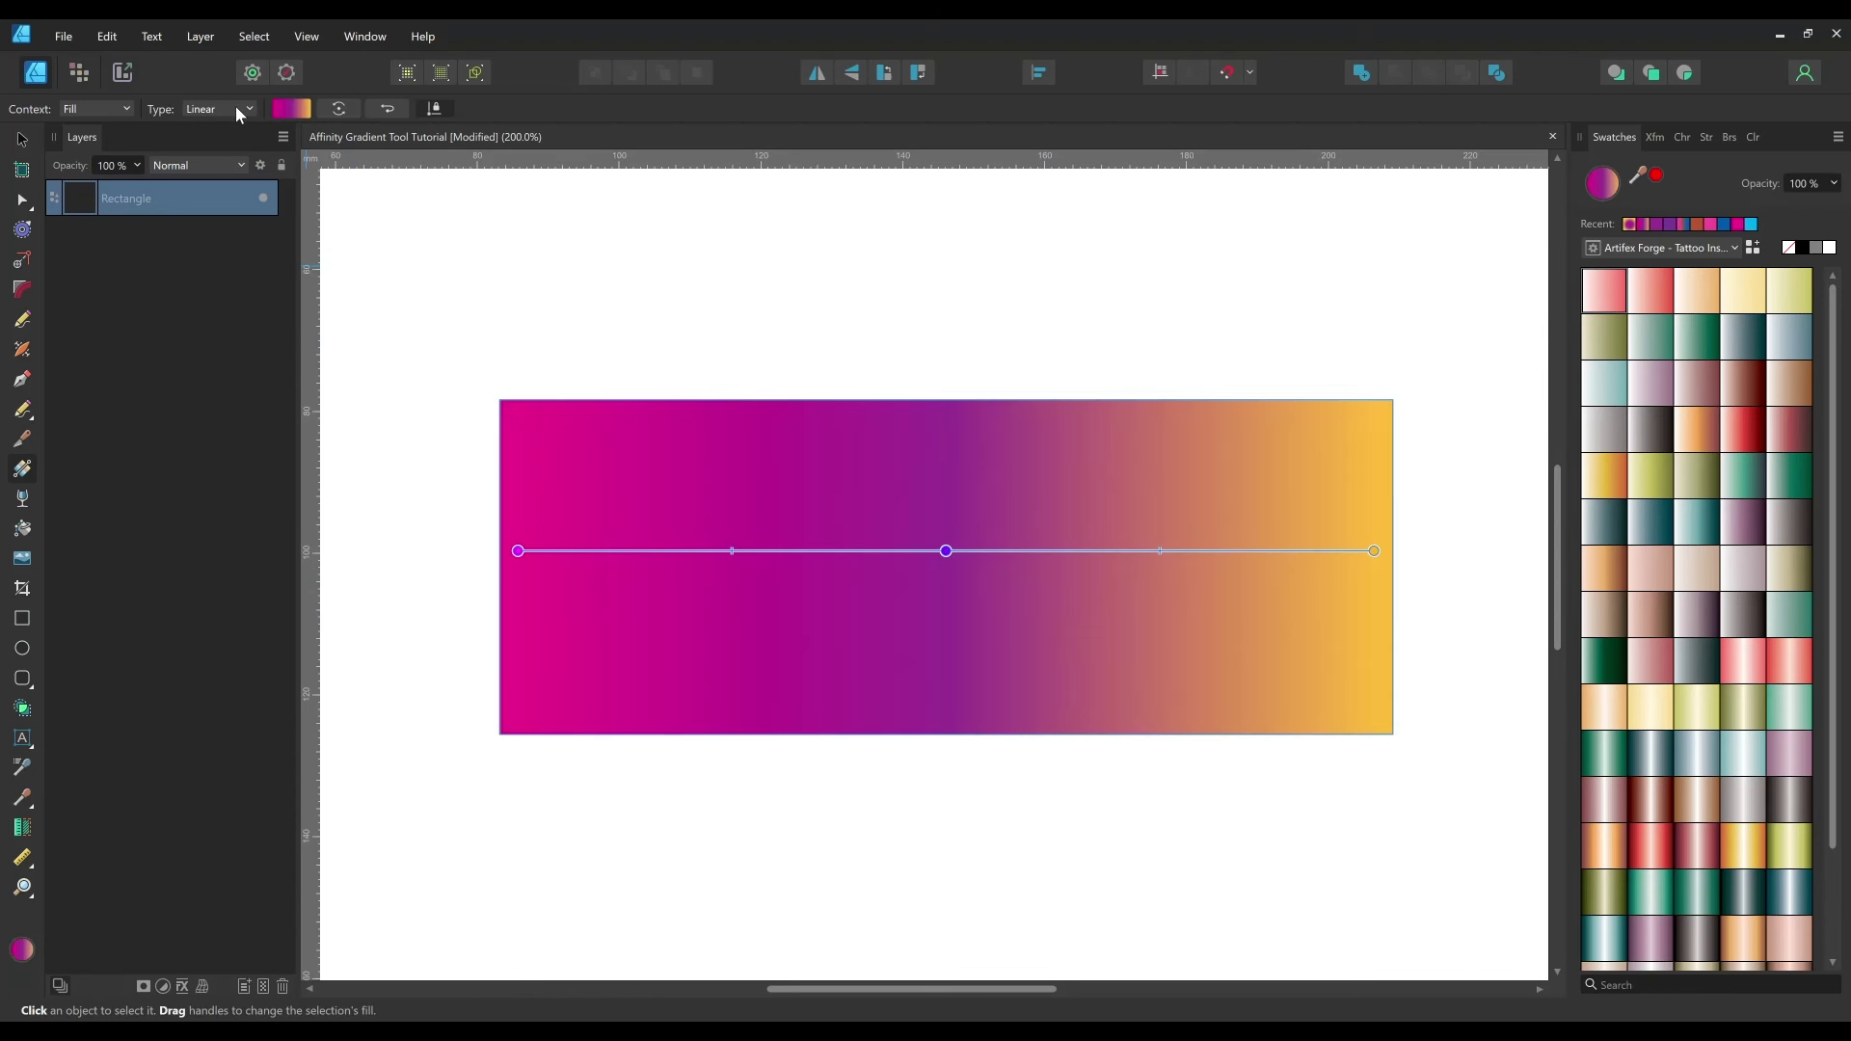
left_click(238, 109)
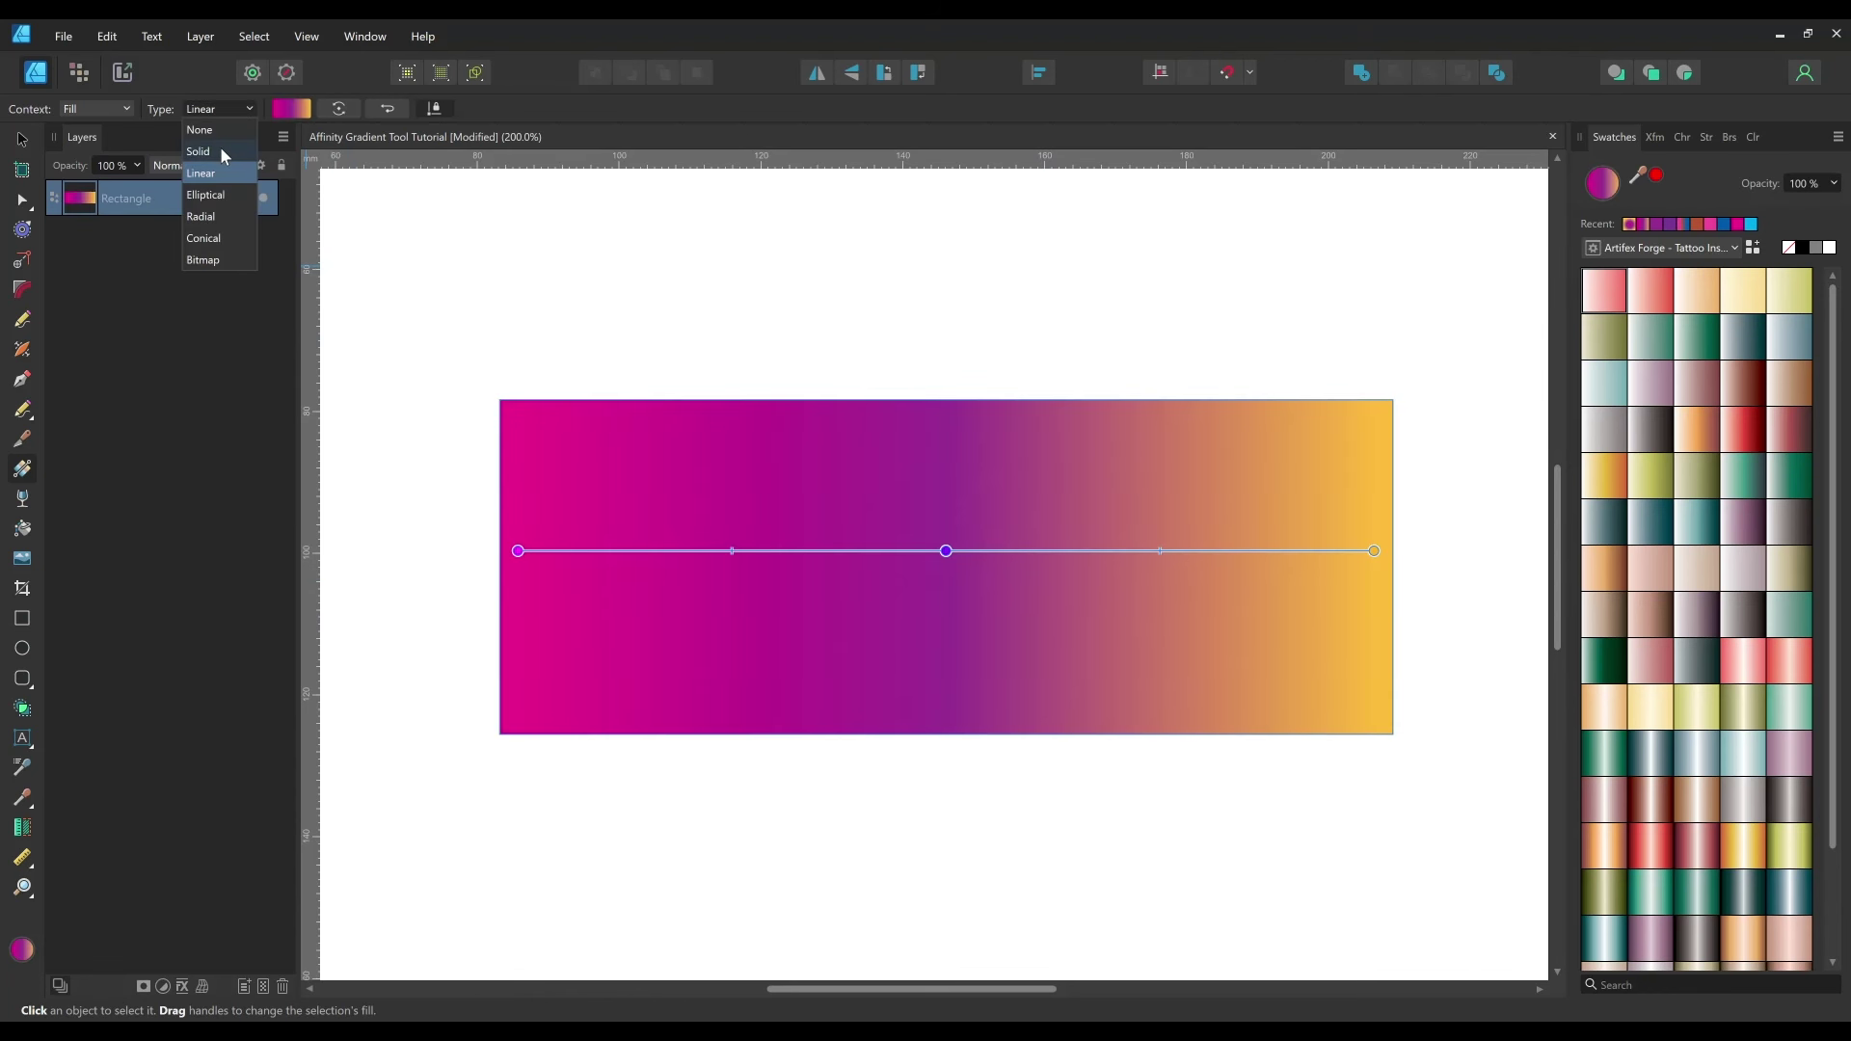
left_click(220, 151)
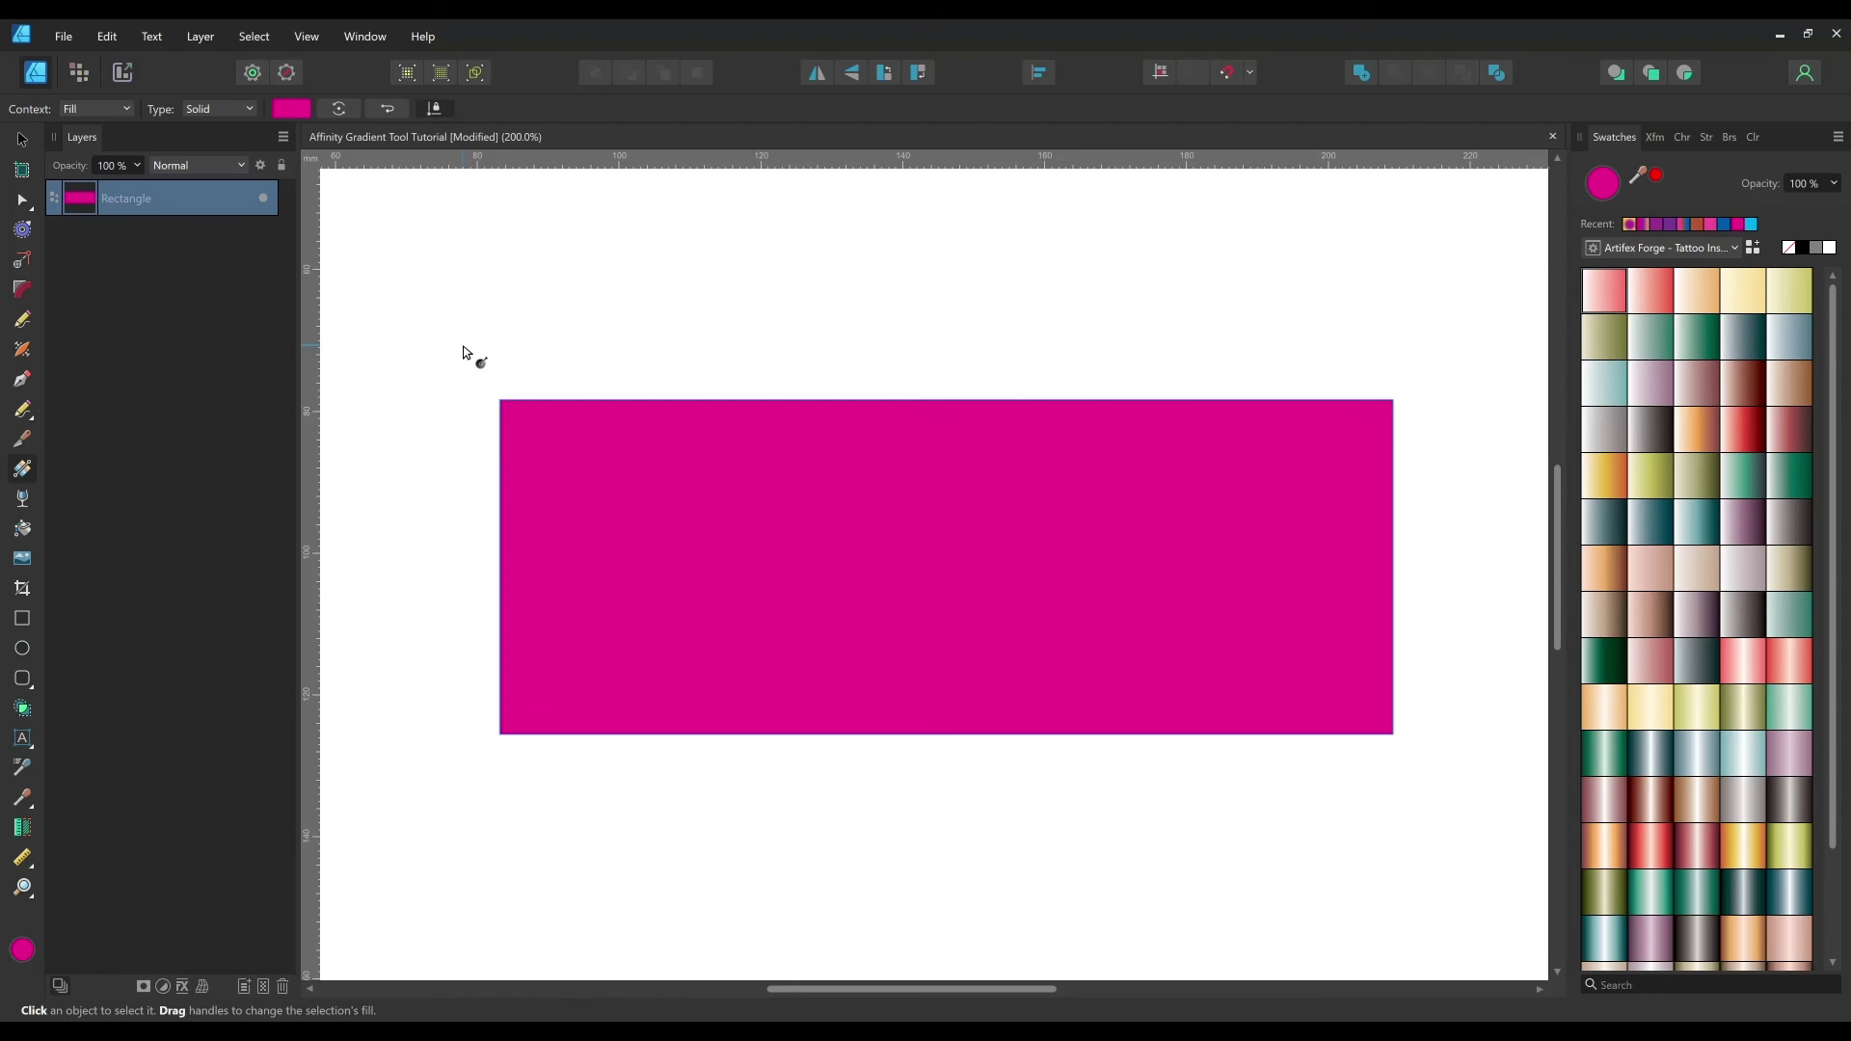
key("ctrl+z")
left_click(247, 111)
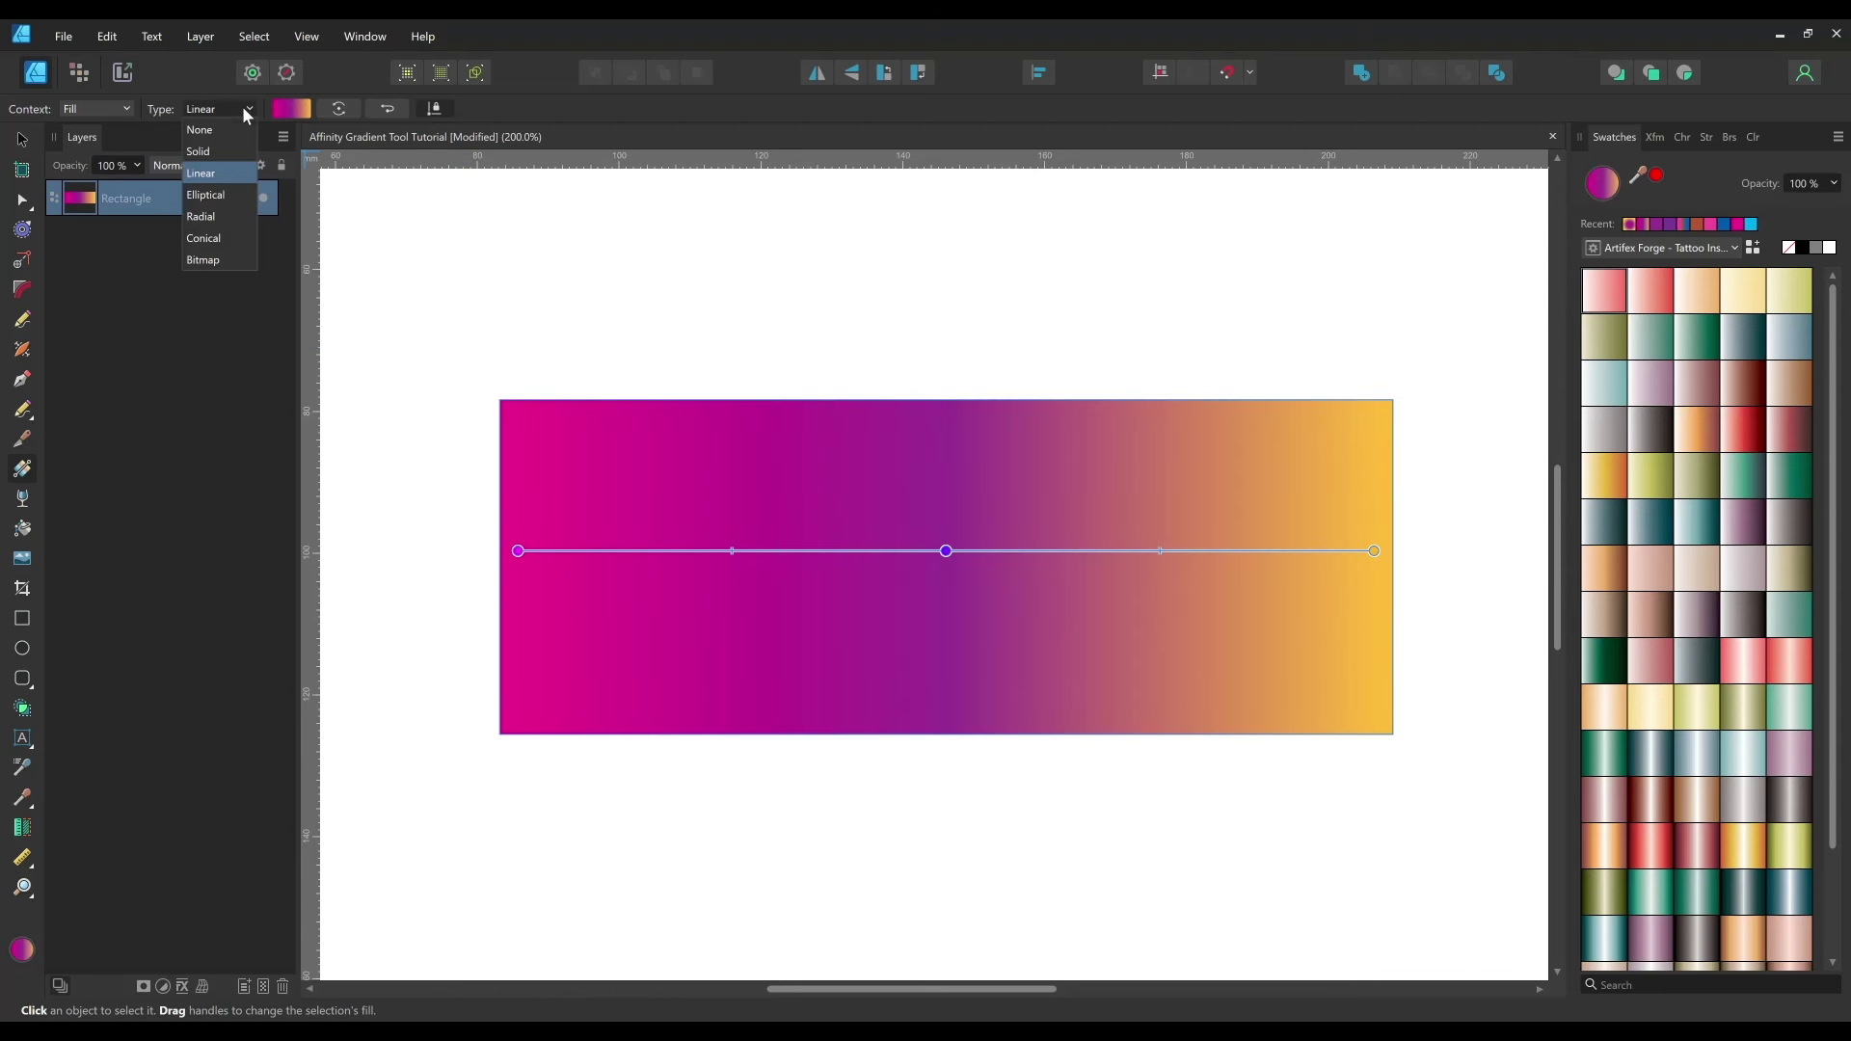
- Make the rectangle's fill elliptical, then Radial, resized and centred in the rectangle
left_click(231, 196)
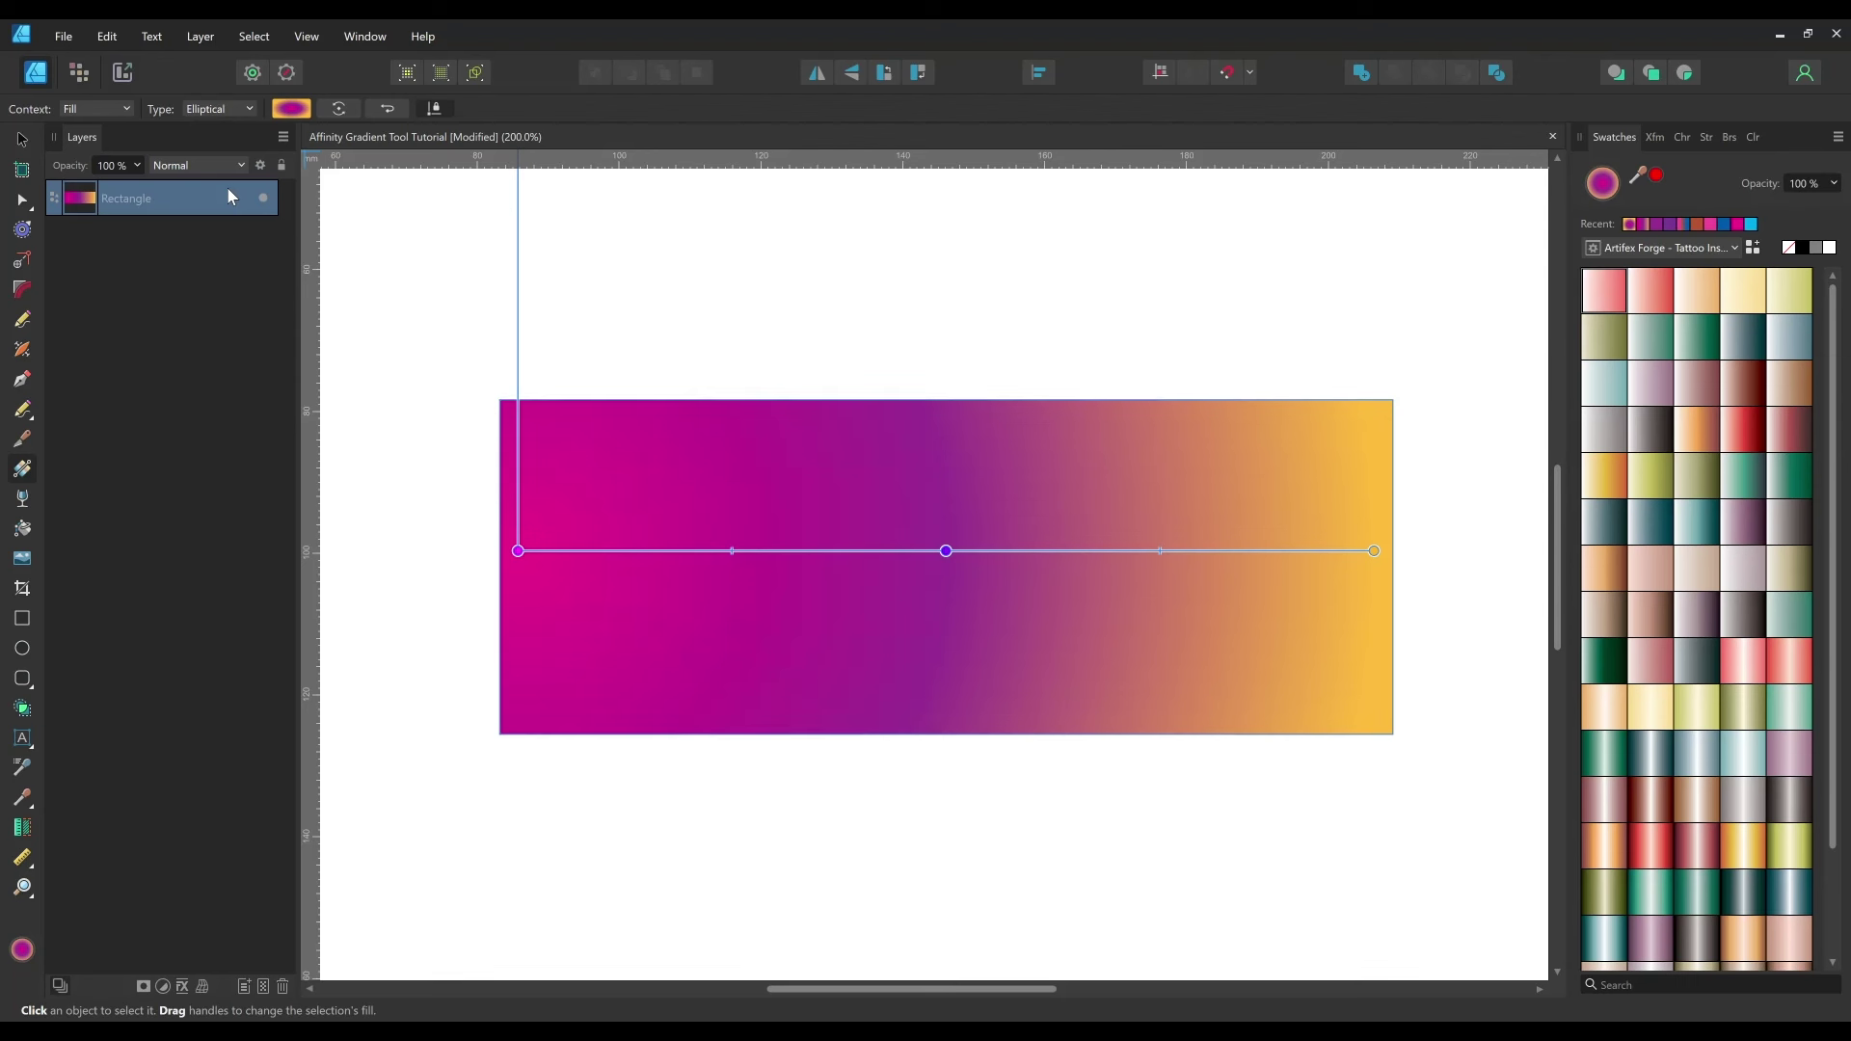
key("ctrl+minus")
key("ctrl+minus")
key("ctrl+minus")
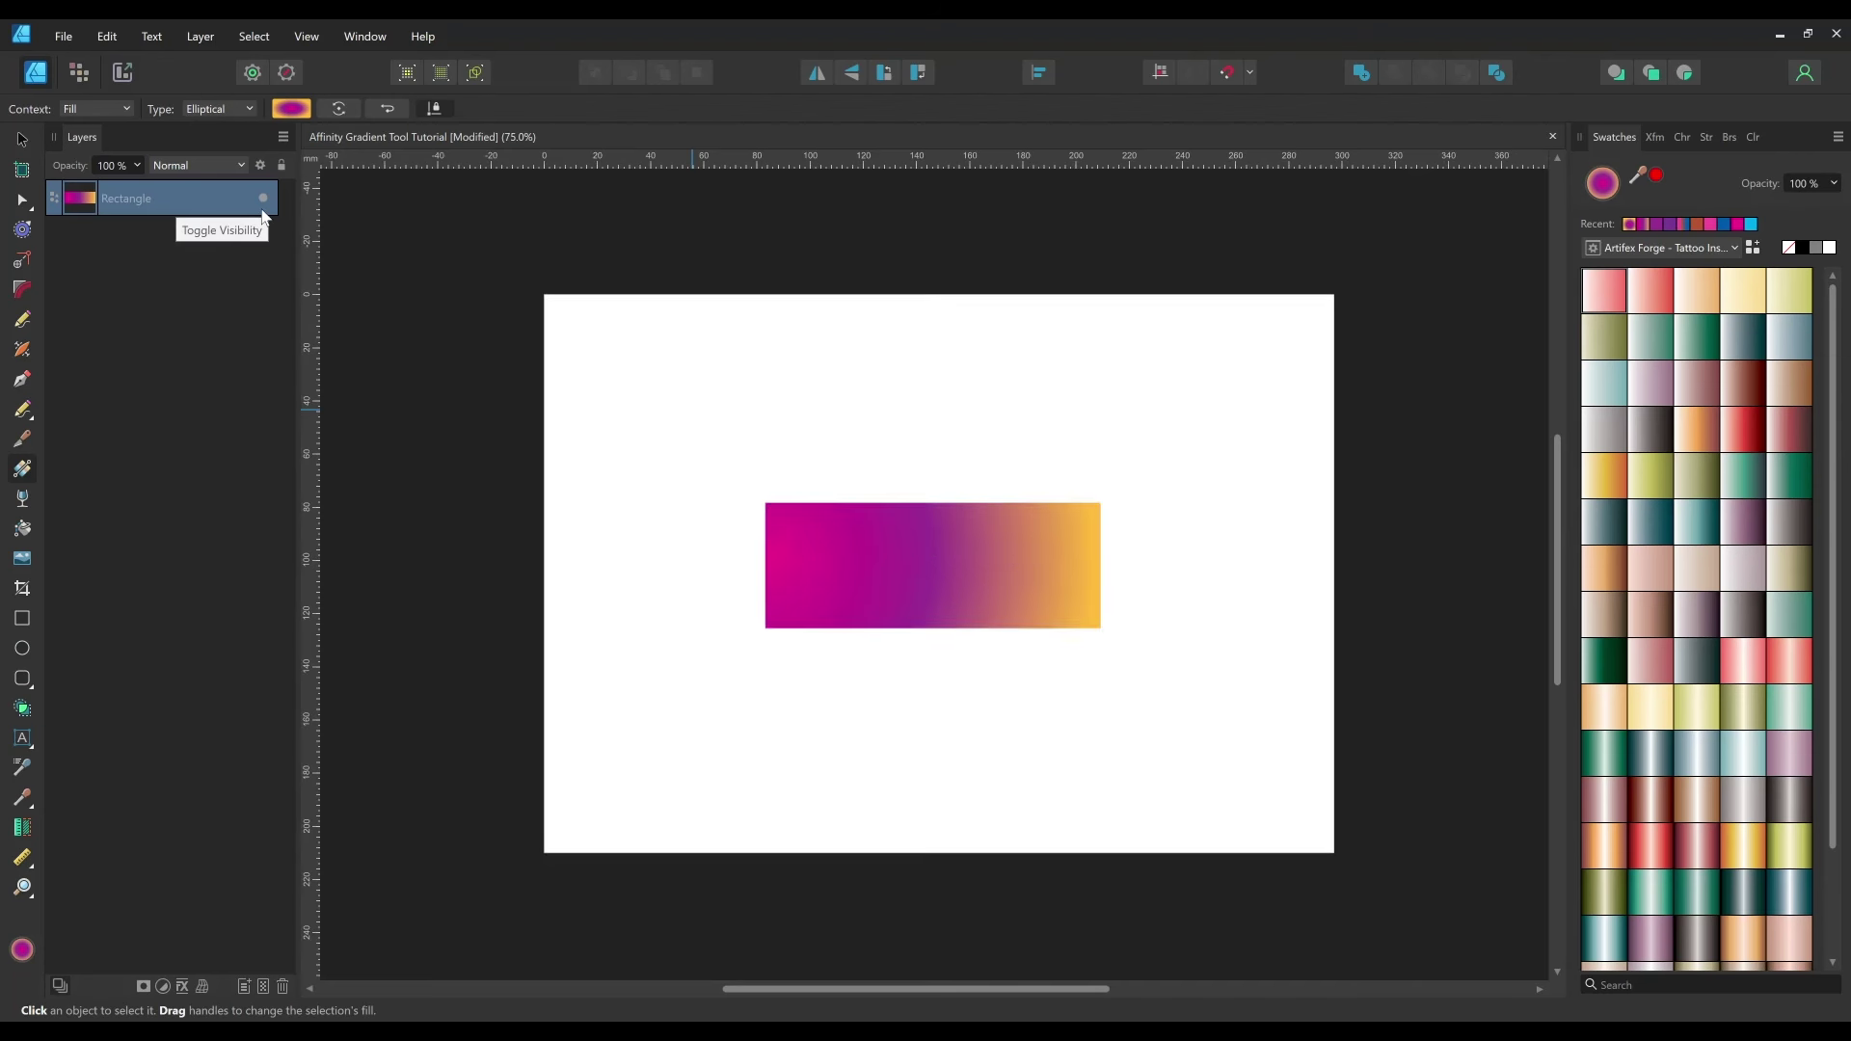
left_click_drag(772, 235, 771, 459)
left_click_drag(772, 559, 934, 684)
left_click_drag(934, 581, 930, 485)
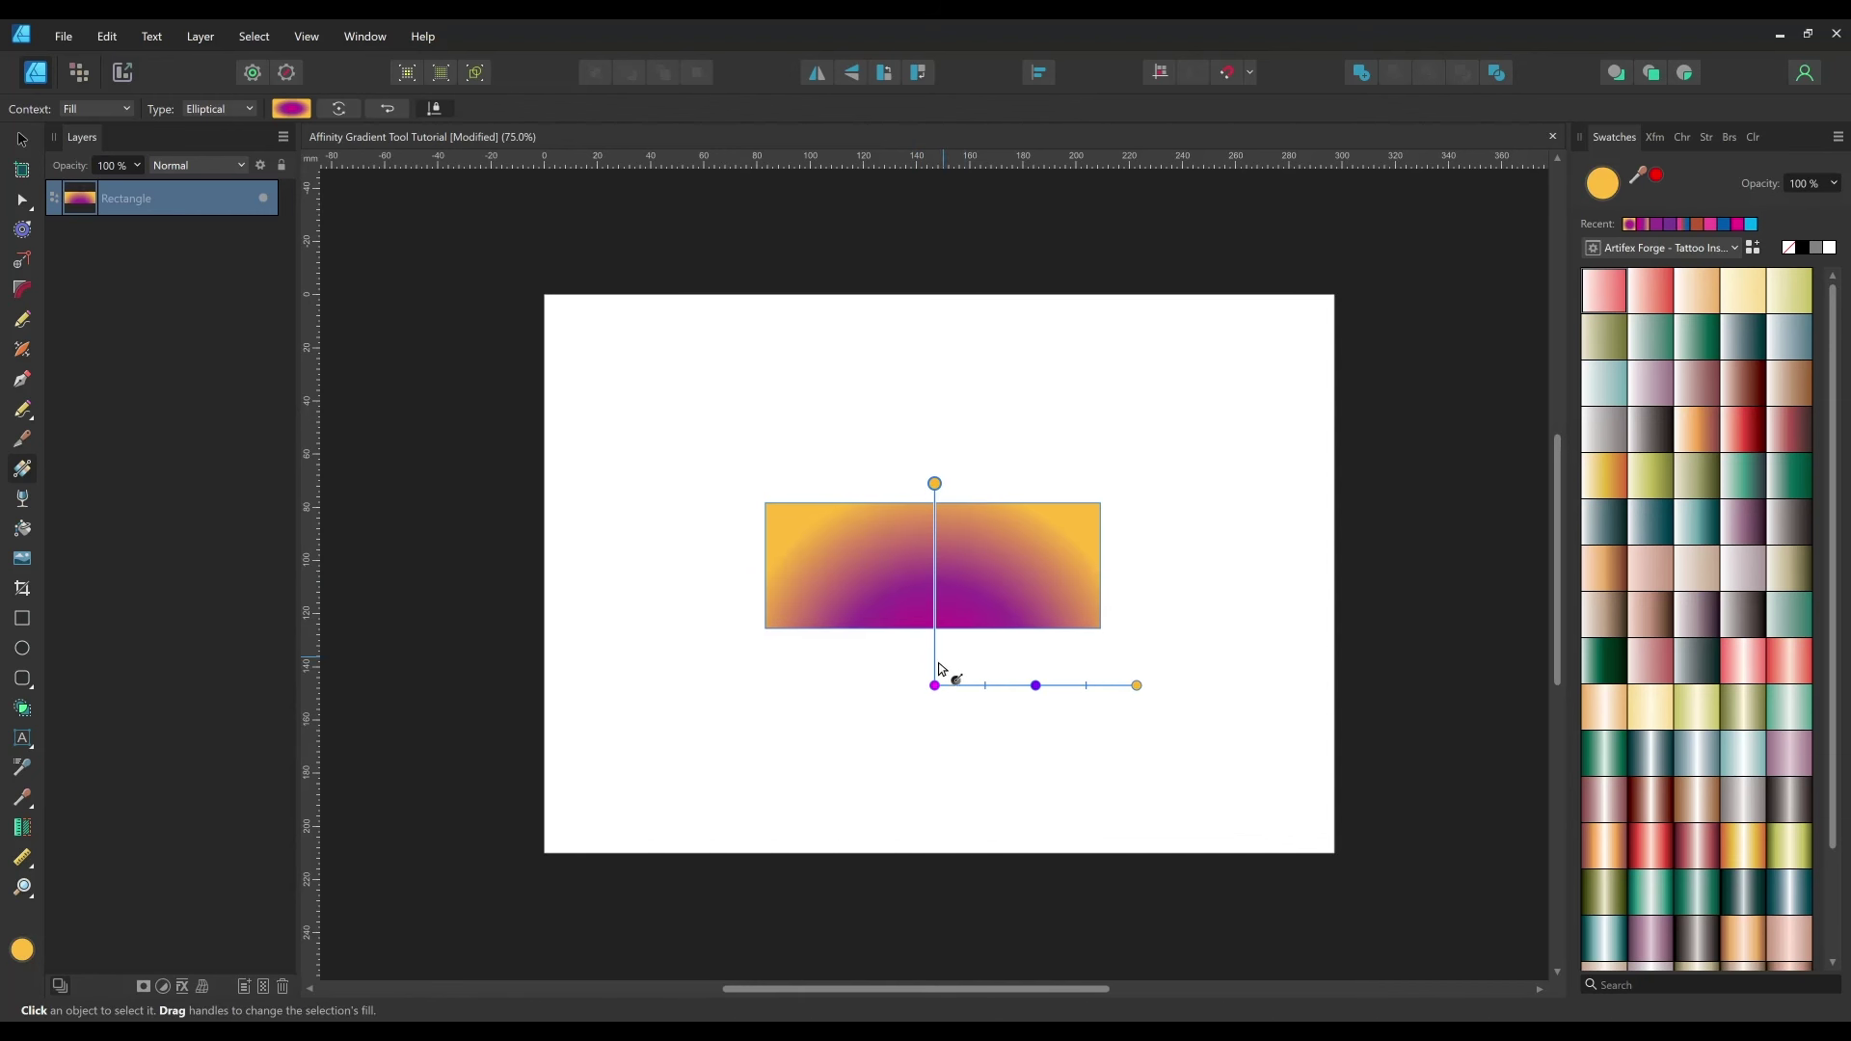
left_click_drag(1126, 677, 1066, 686)
left_click_drag(934, 686, 932, 650)
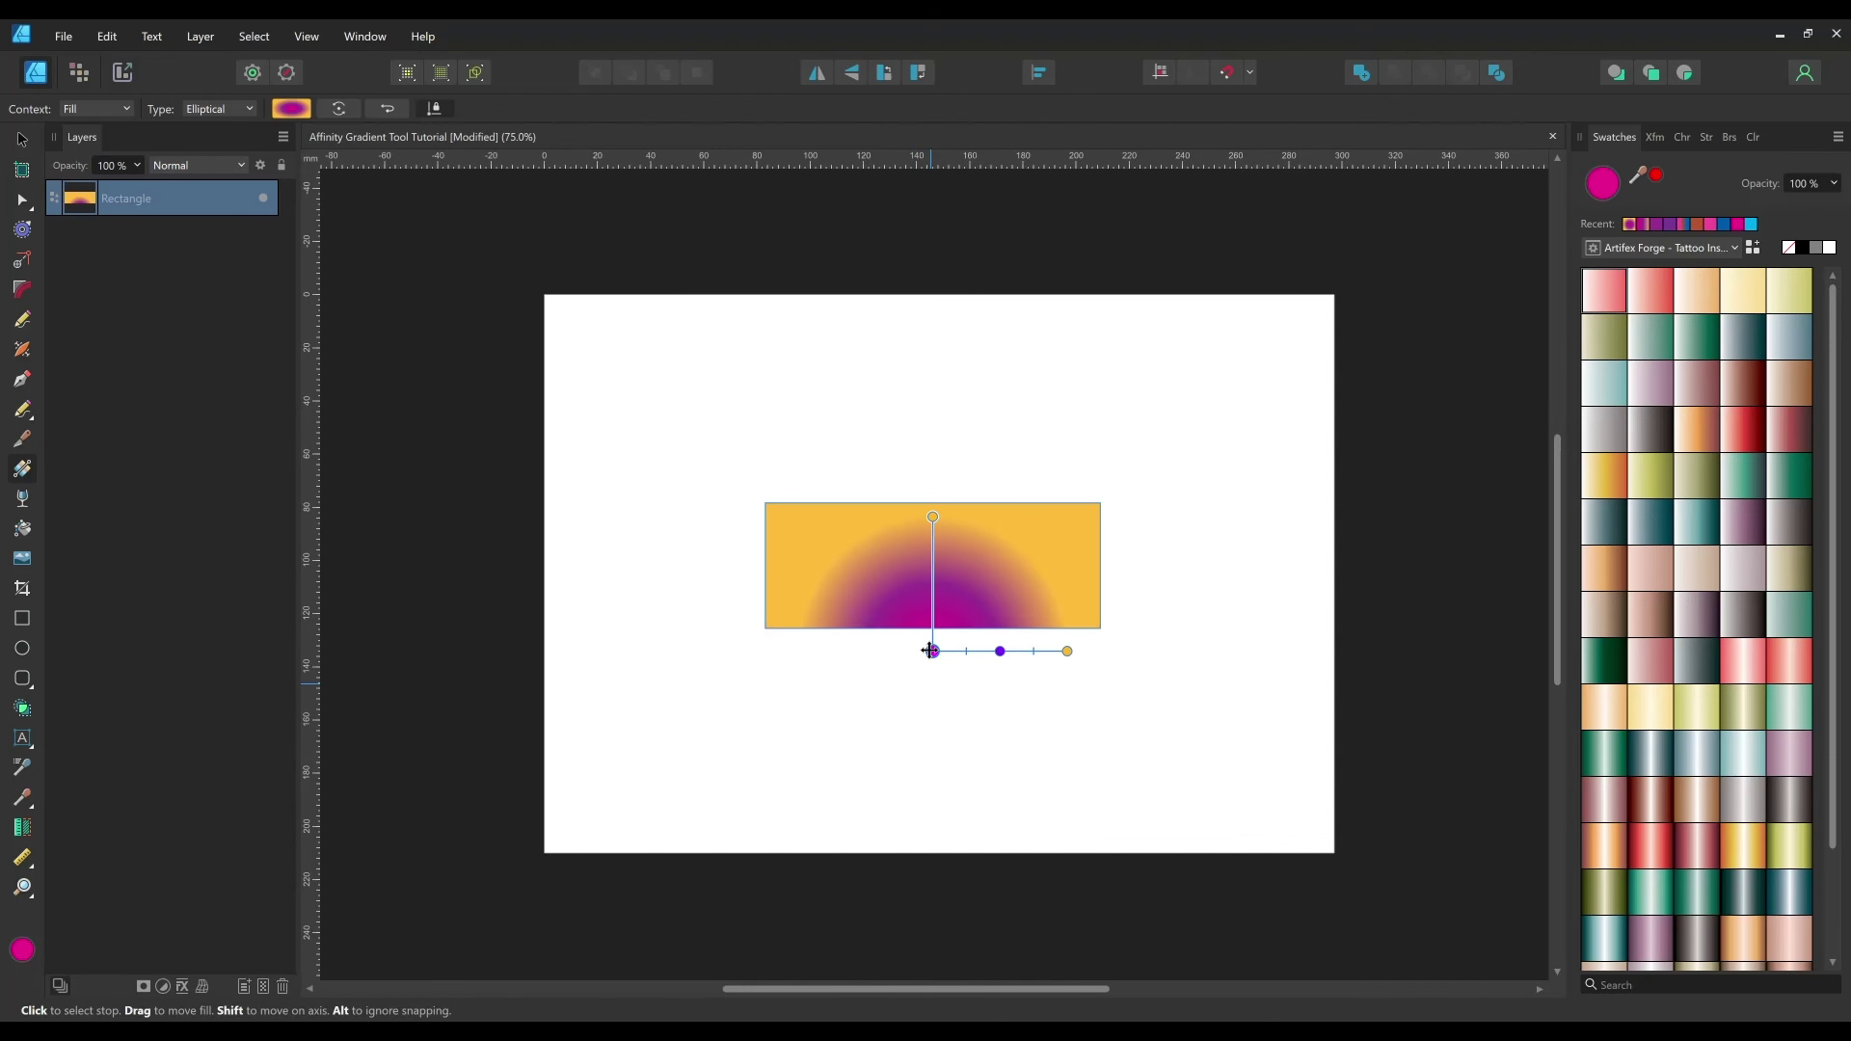
left_click(231, 109)
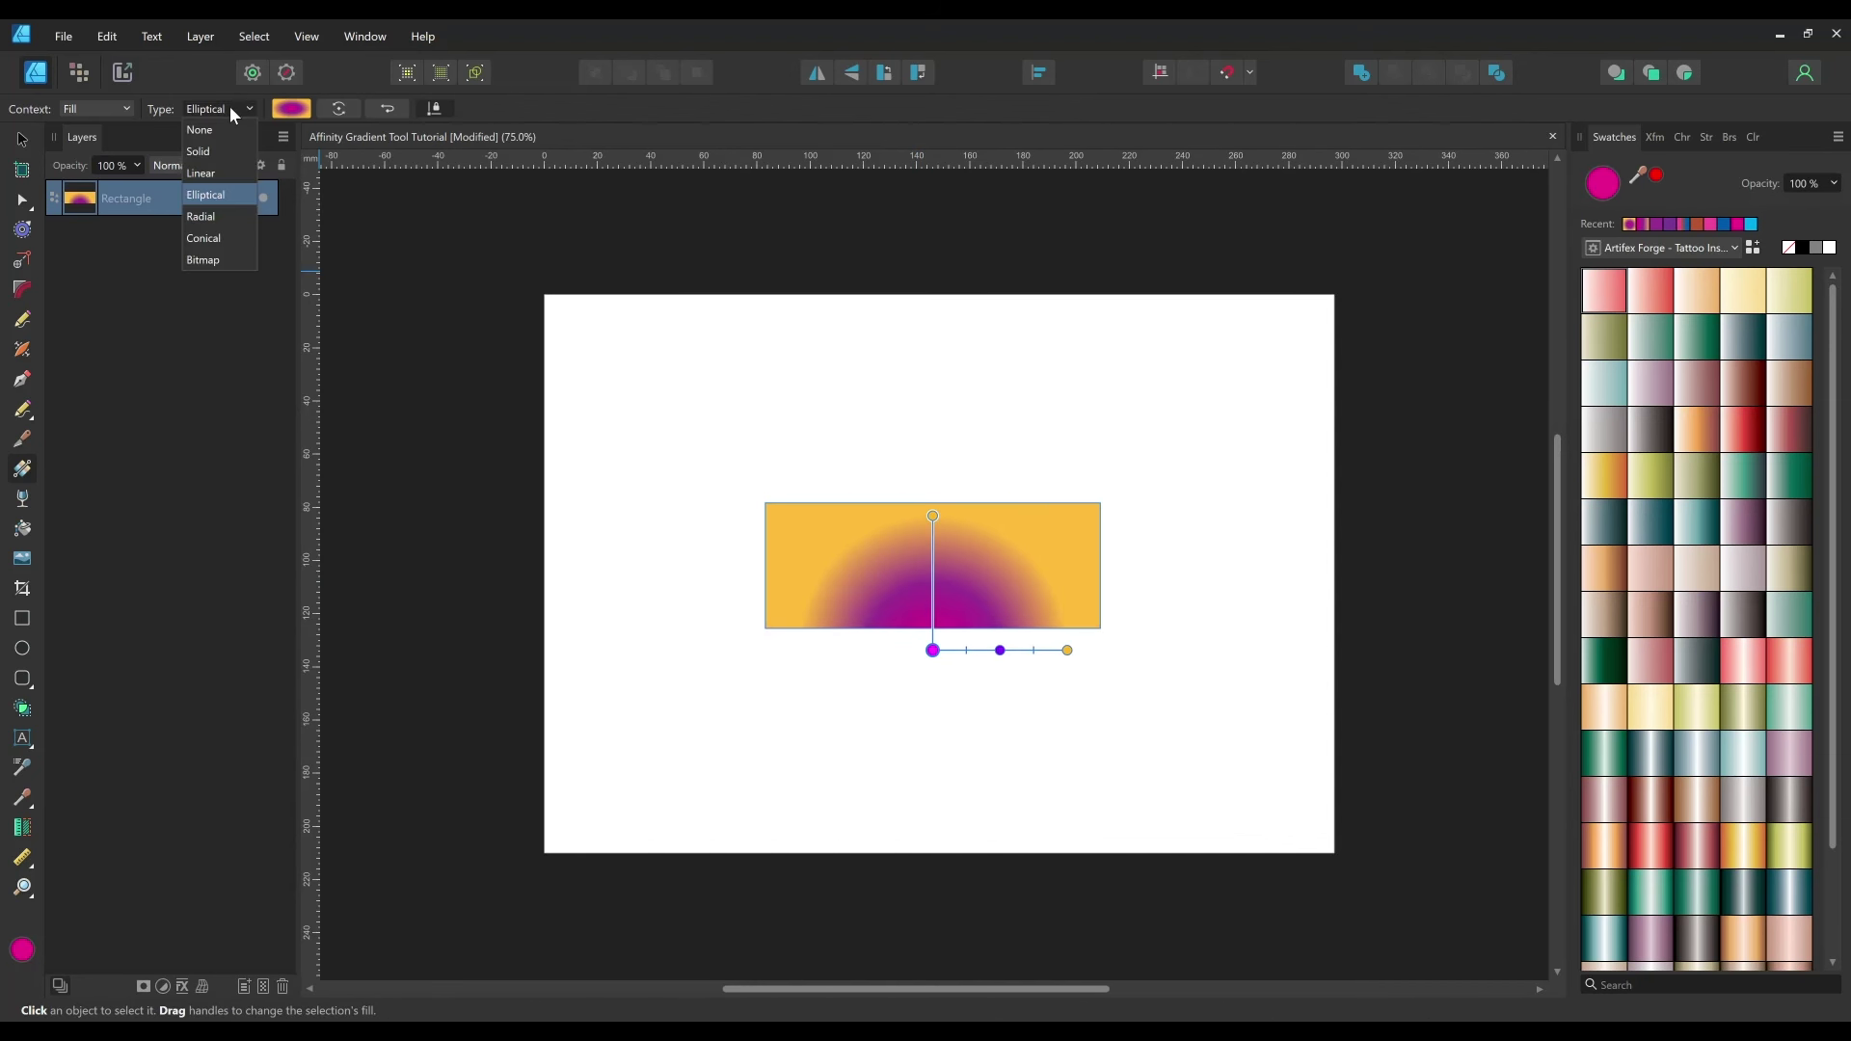
left_click(227, 214)
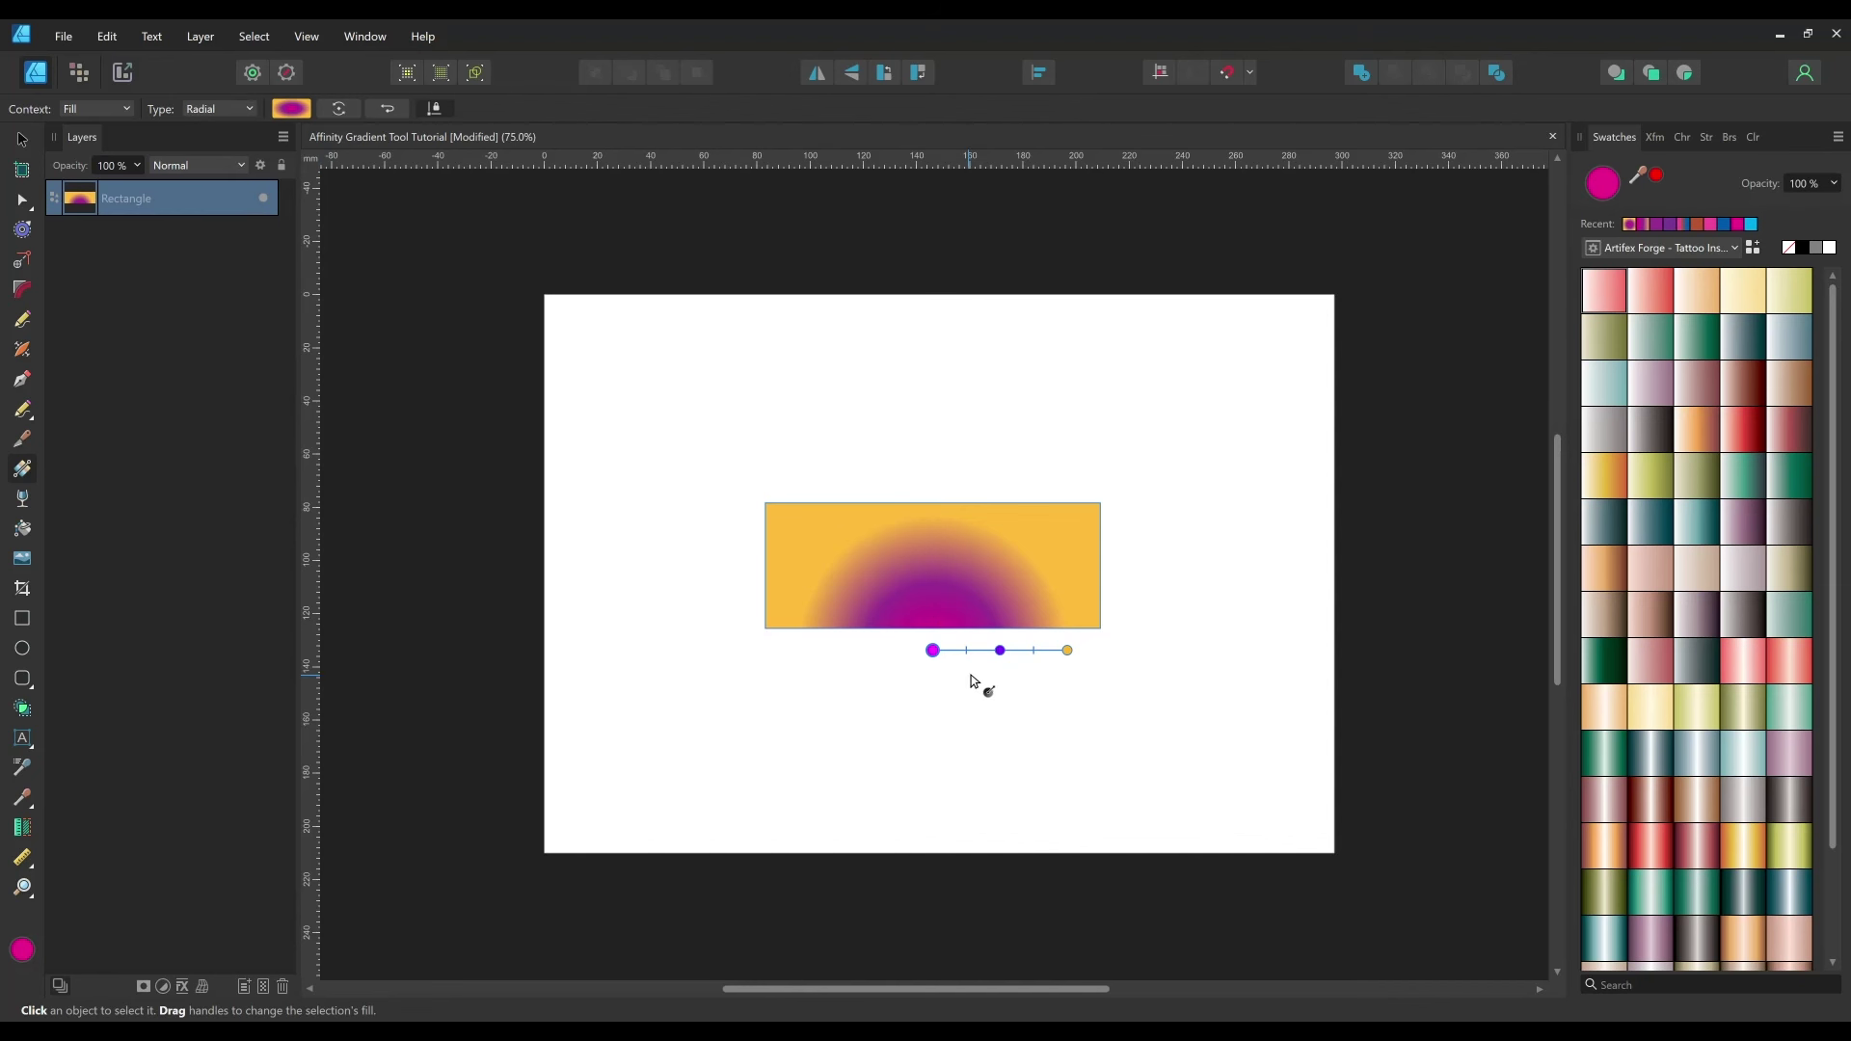
left_click_drag(934, 651, 928, 583)
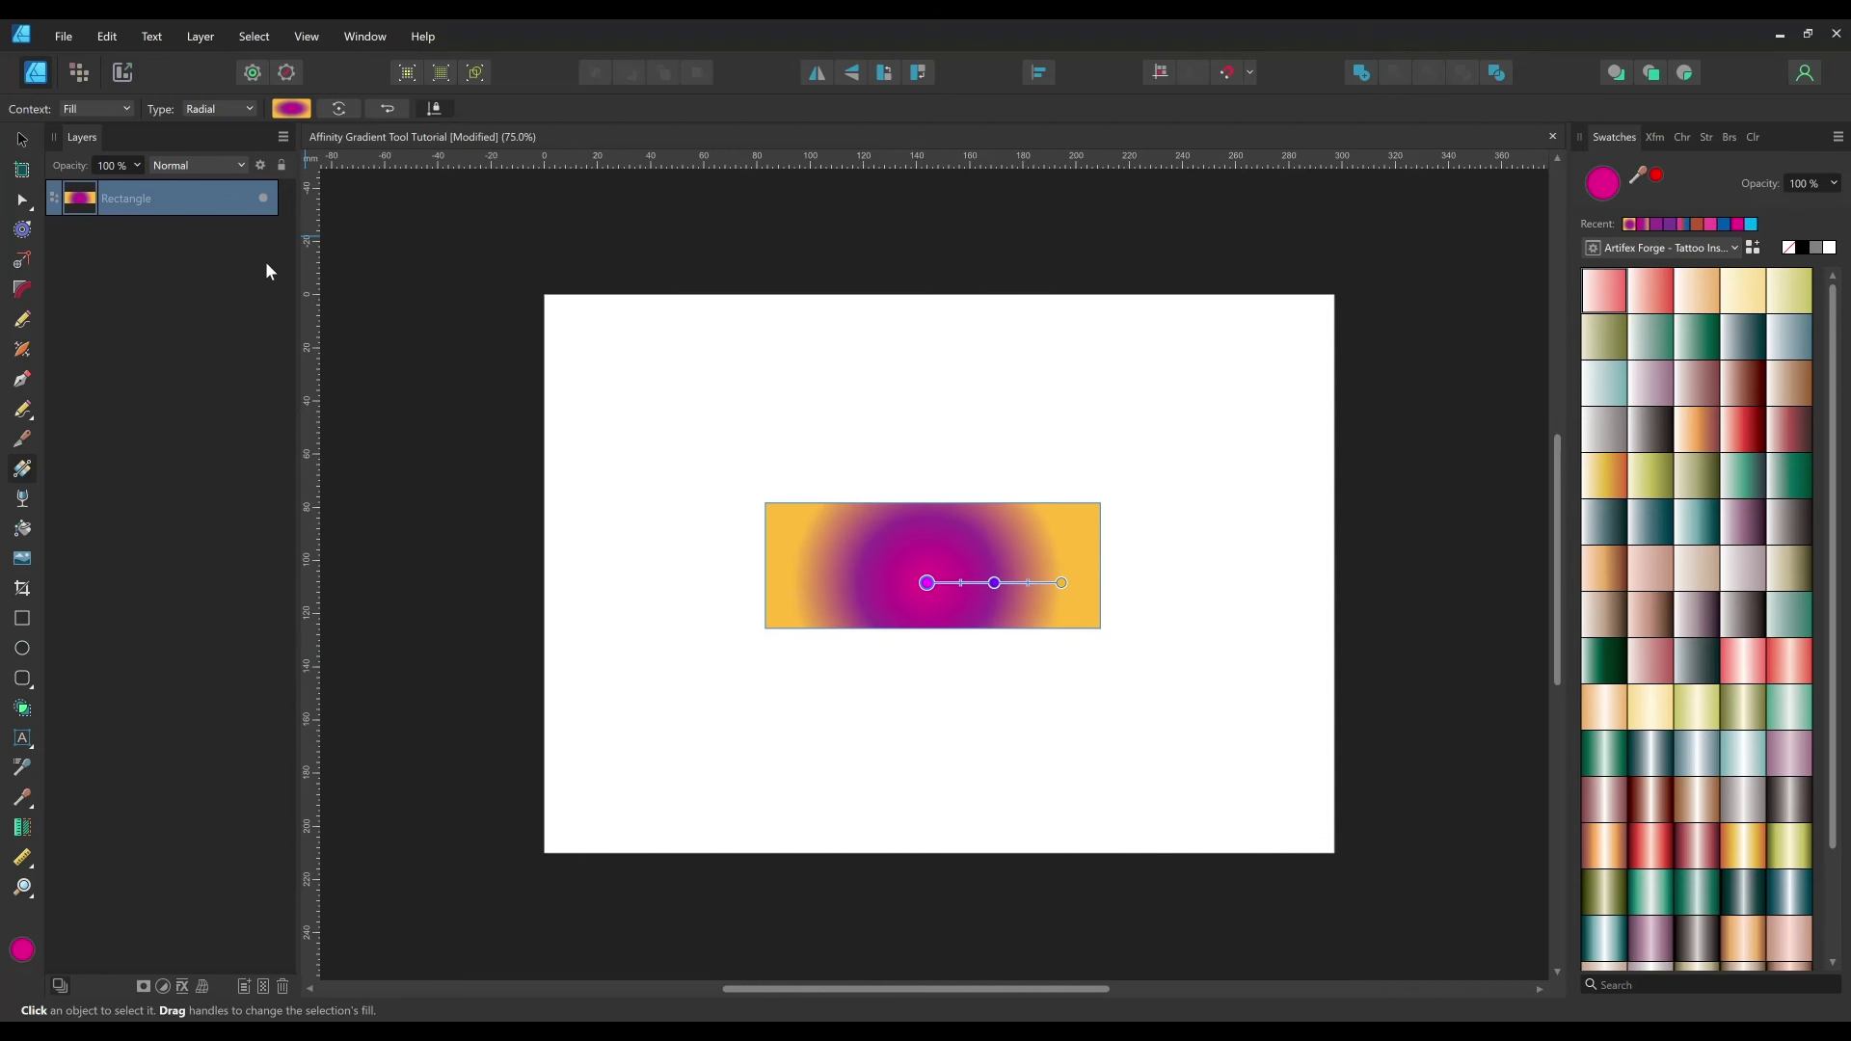
- Hide the rectangle and draw a circle on the page with the Ellipse tool
left_click(264, 198)
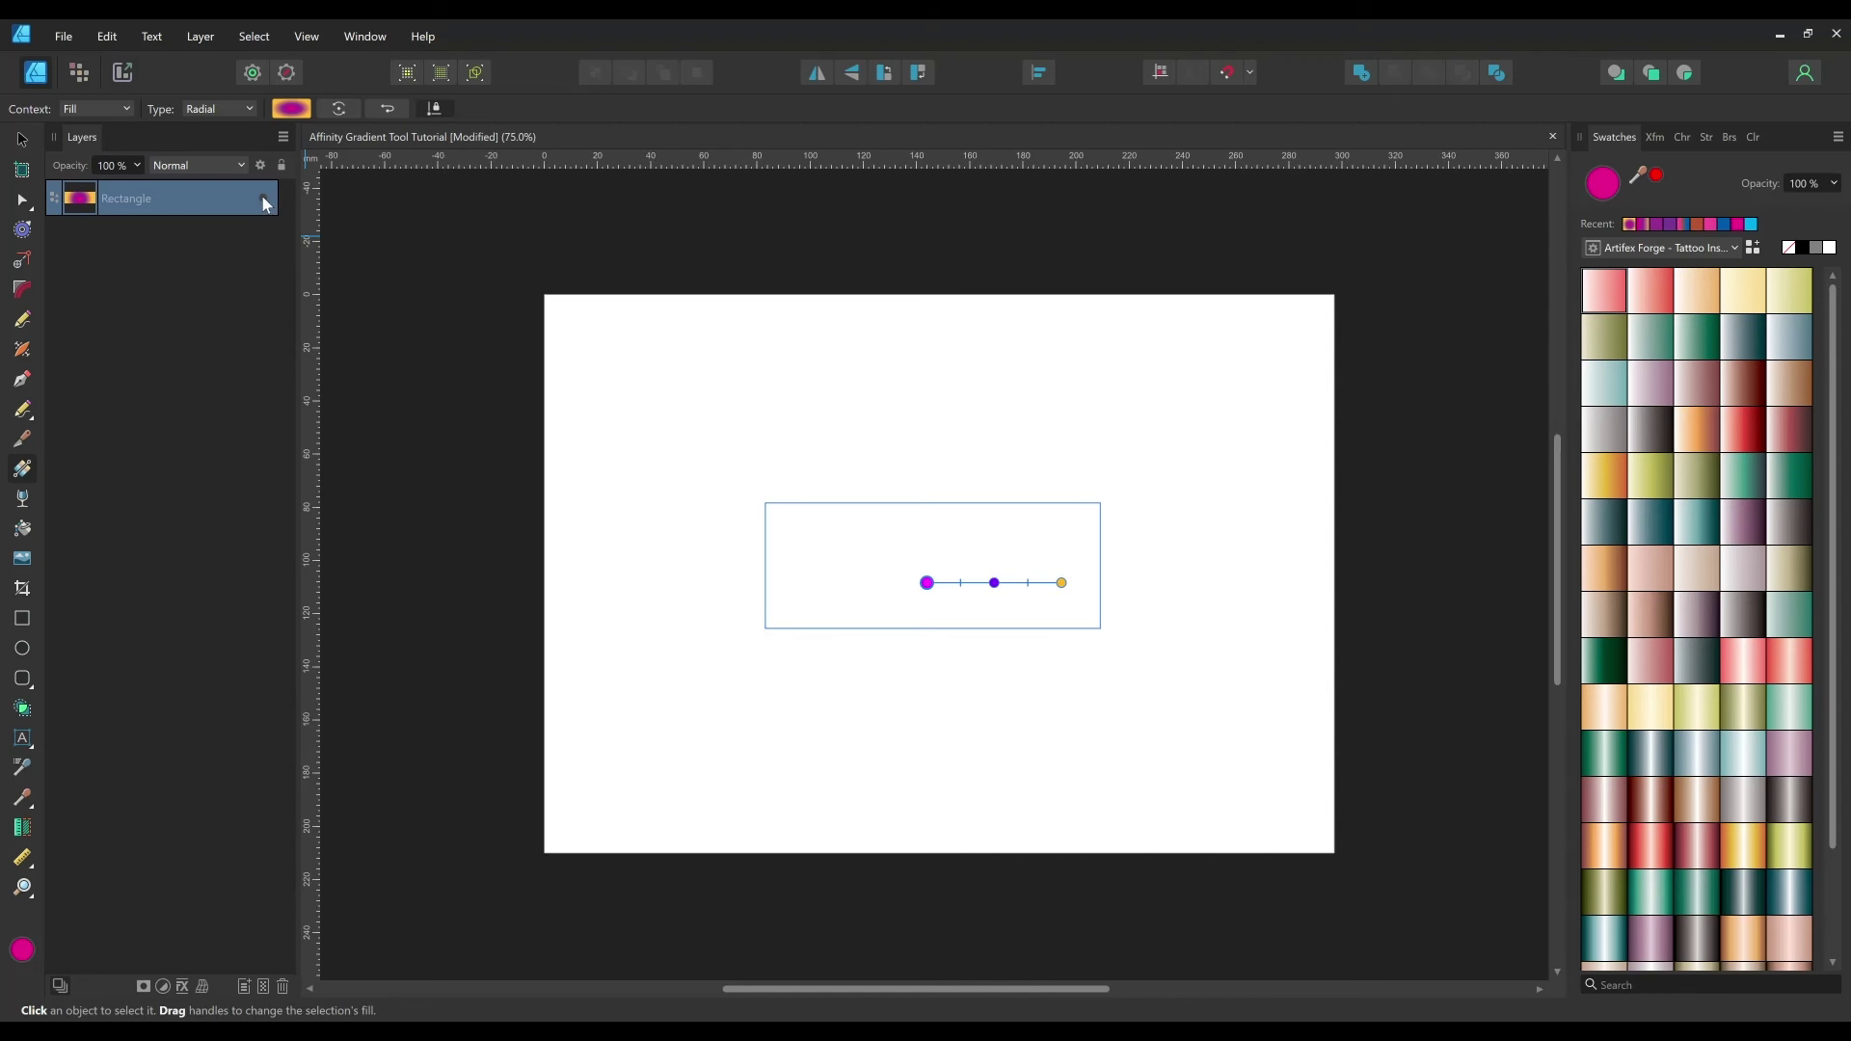
left_click(27, 656)
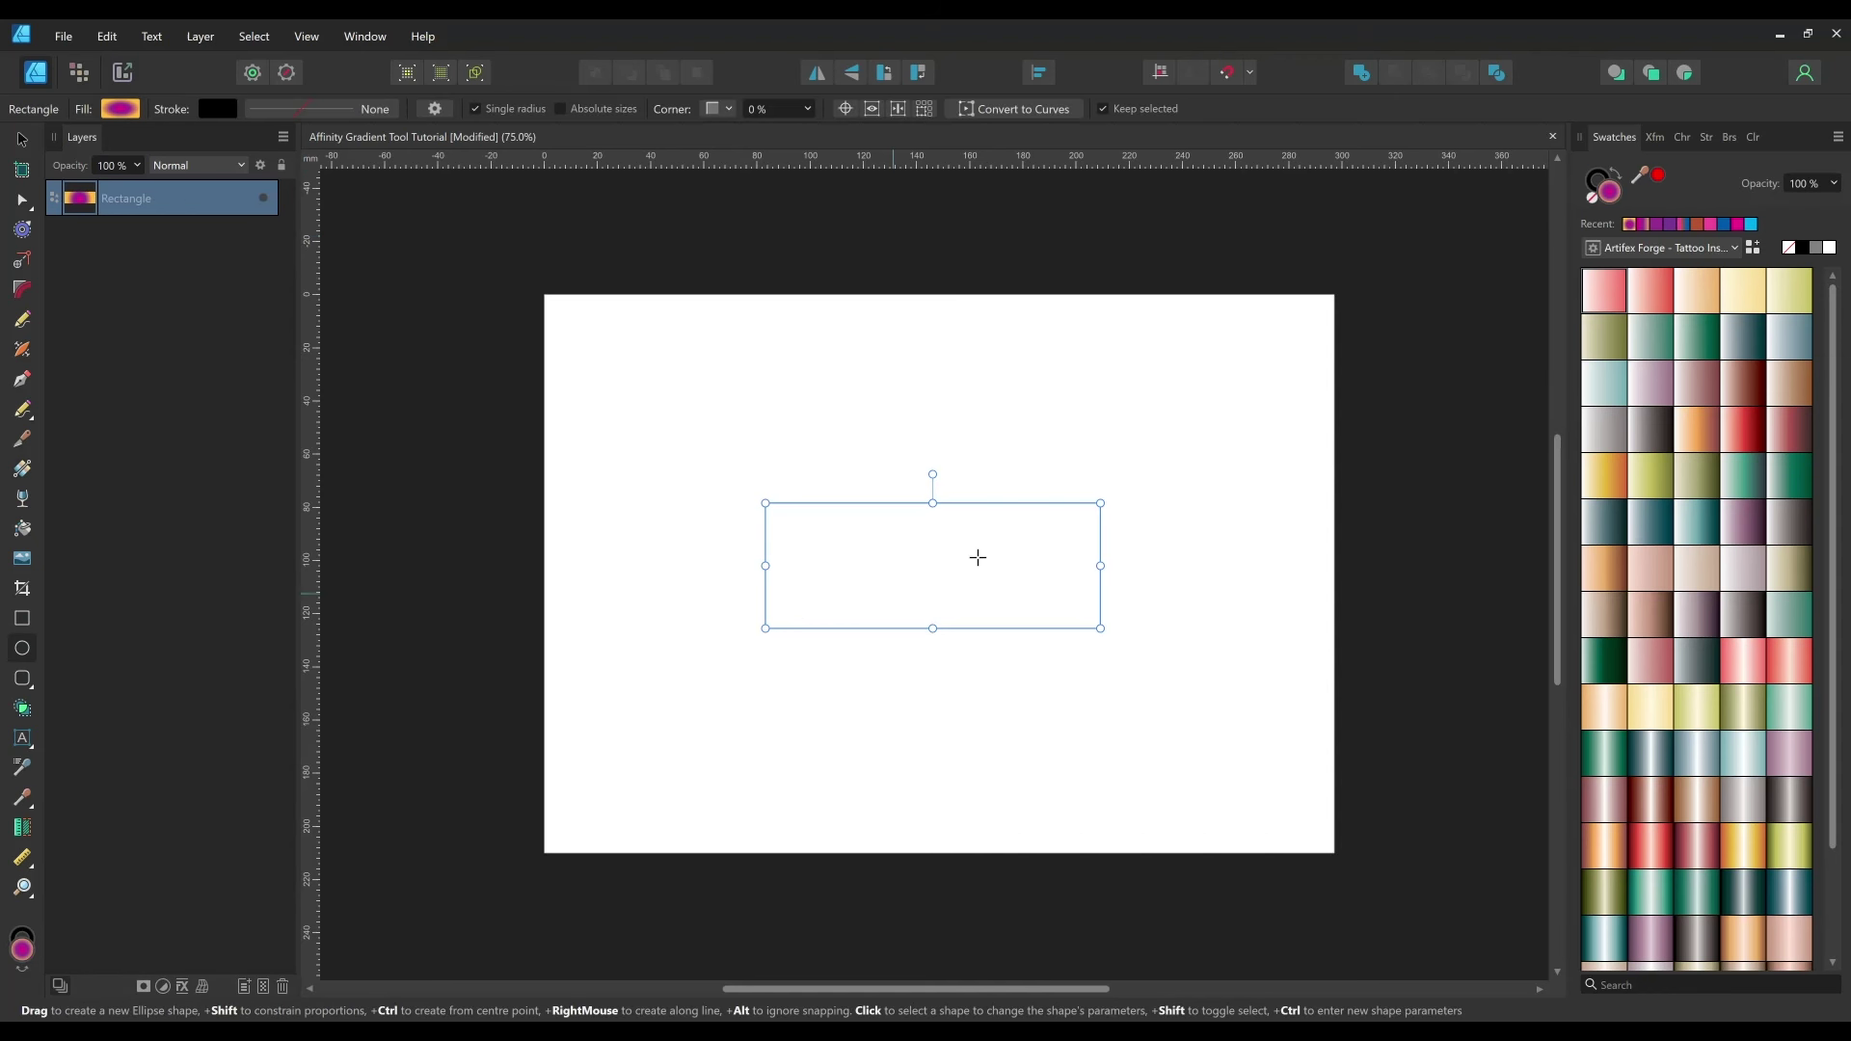
left_click_drag(783, 435, 1082, 674)
- Switch the Swatches palette to the Artifex Forge - Holographic Gradients collection
left_click(1721, 249)
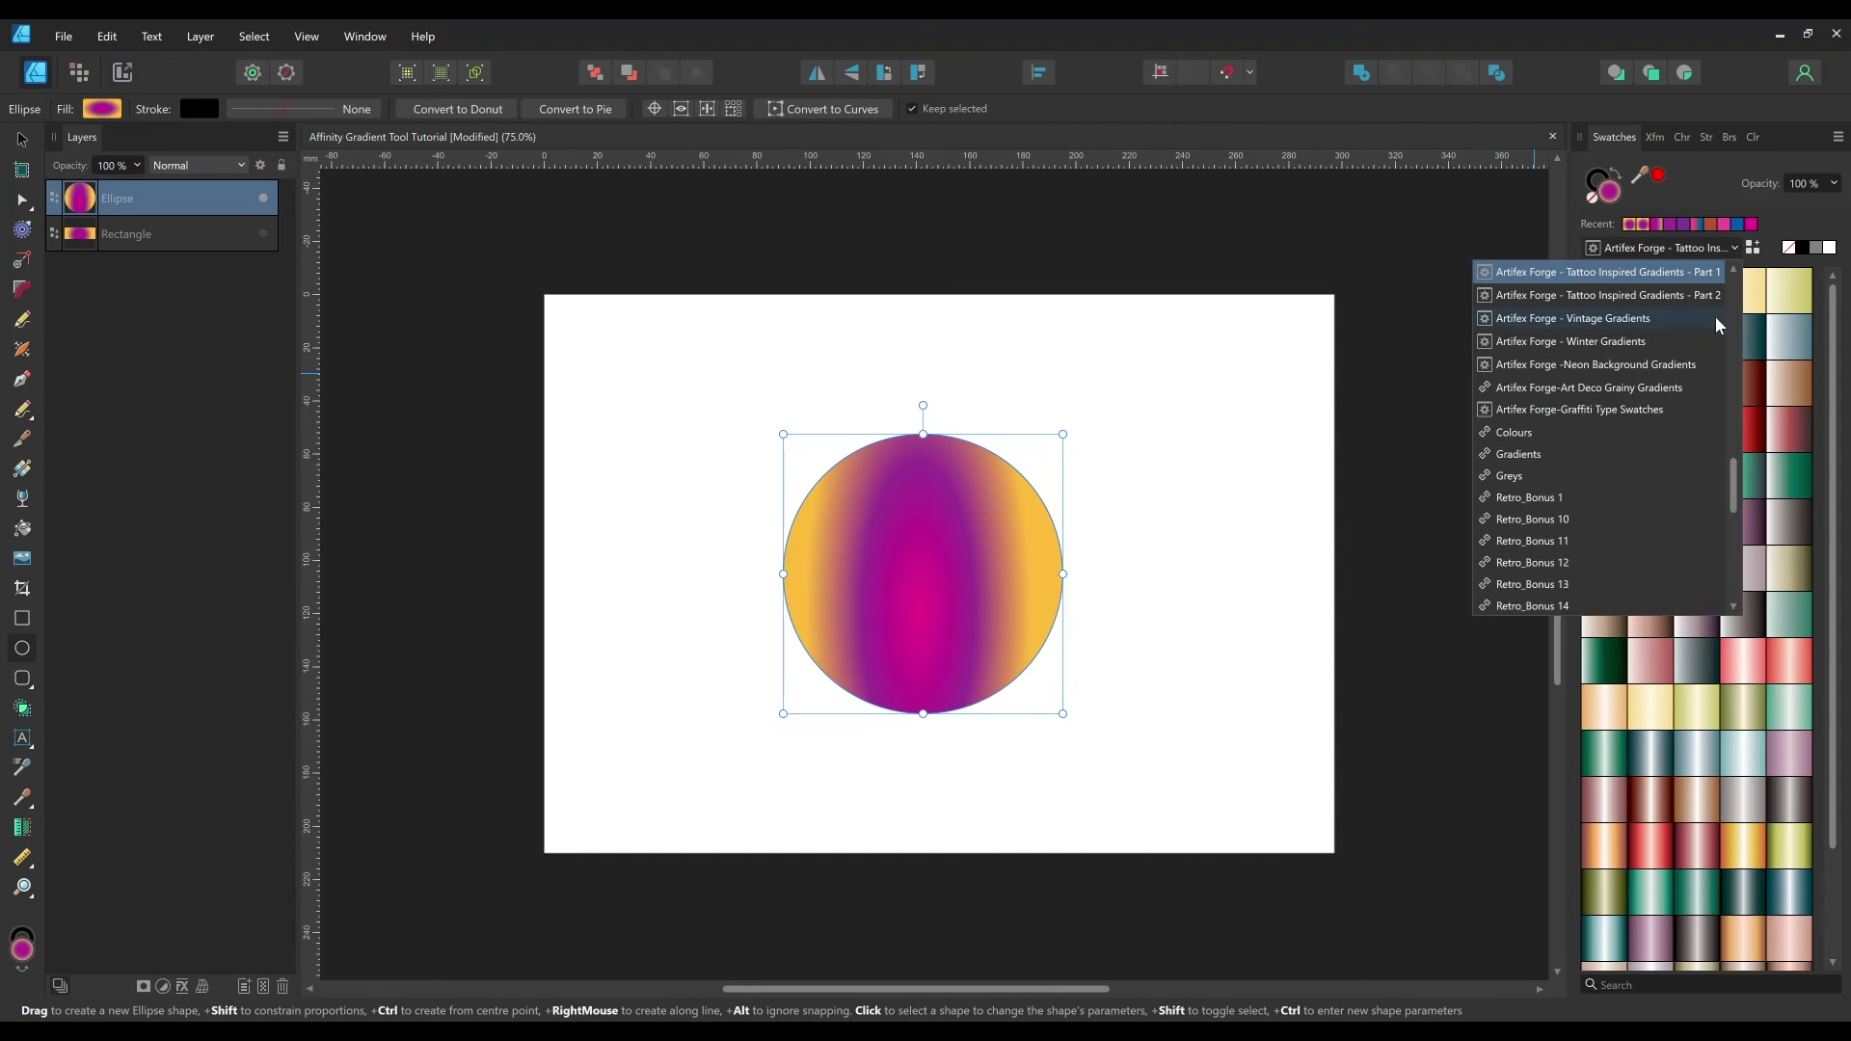
left_click_drag(1738, 491, 1739, 422)
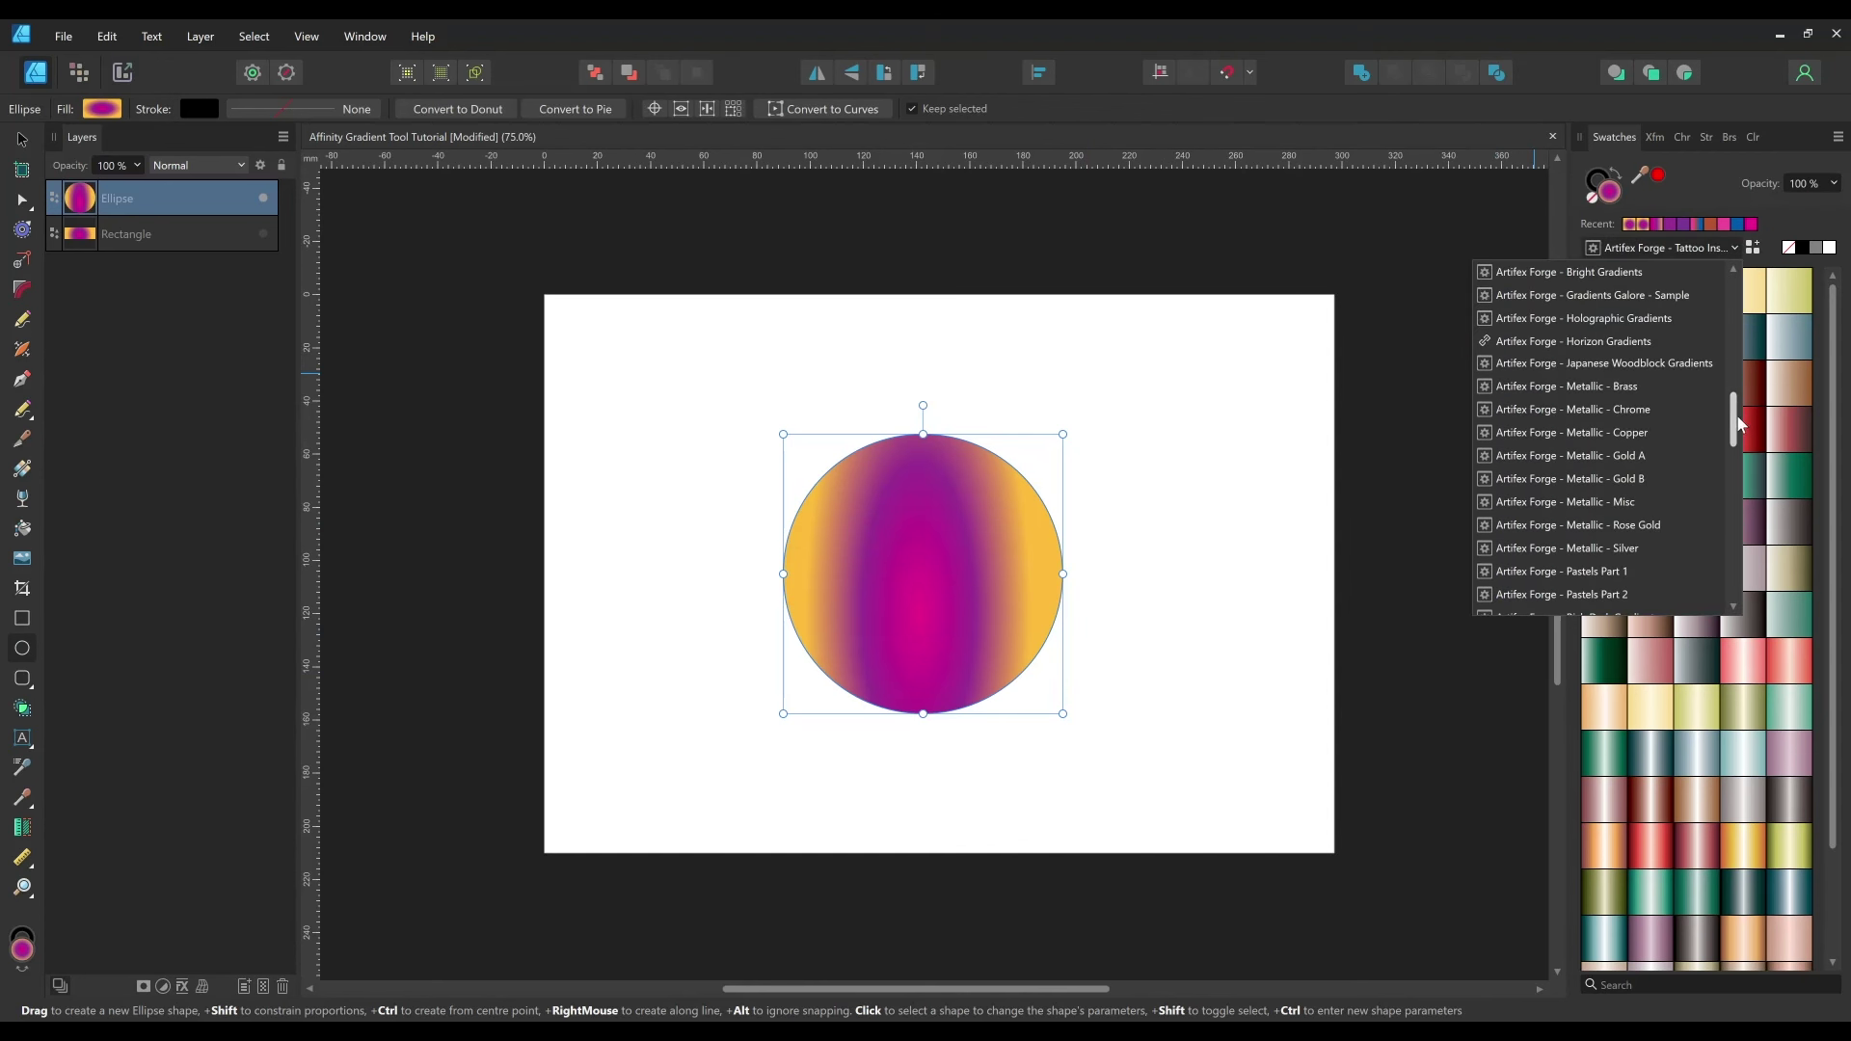
left_click(1662, 318)
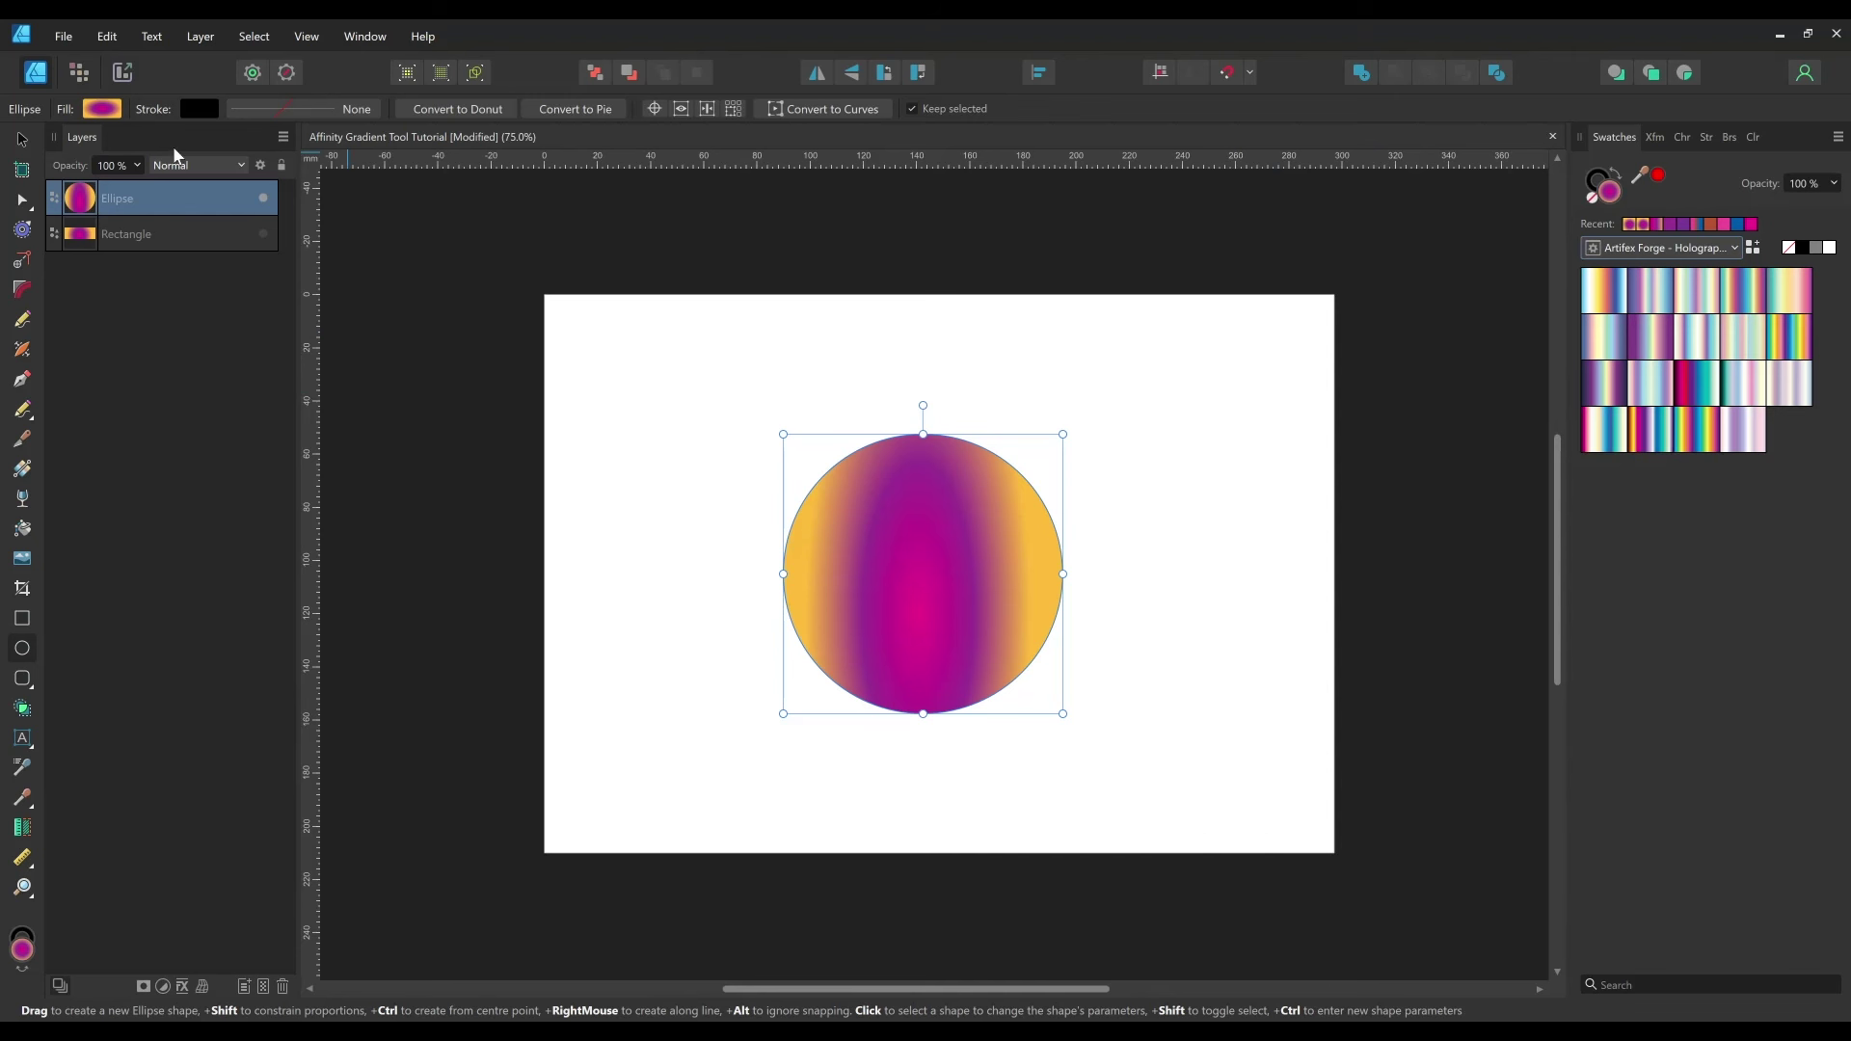
- Fill the circle with a holographic swatch as a Conical gradient centred on the circle
left_click(1699, 297)
key("g")
left_click(245, 107)
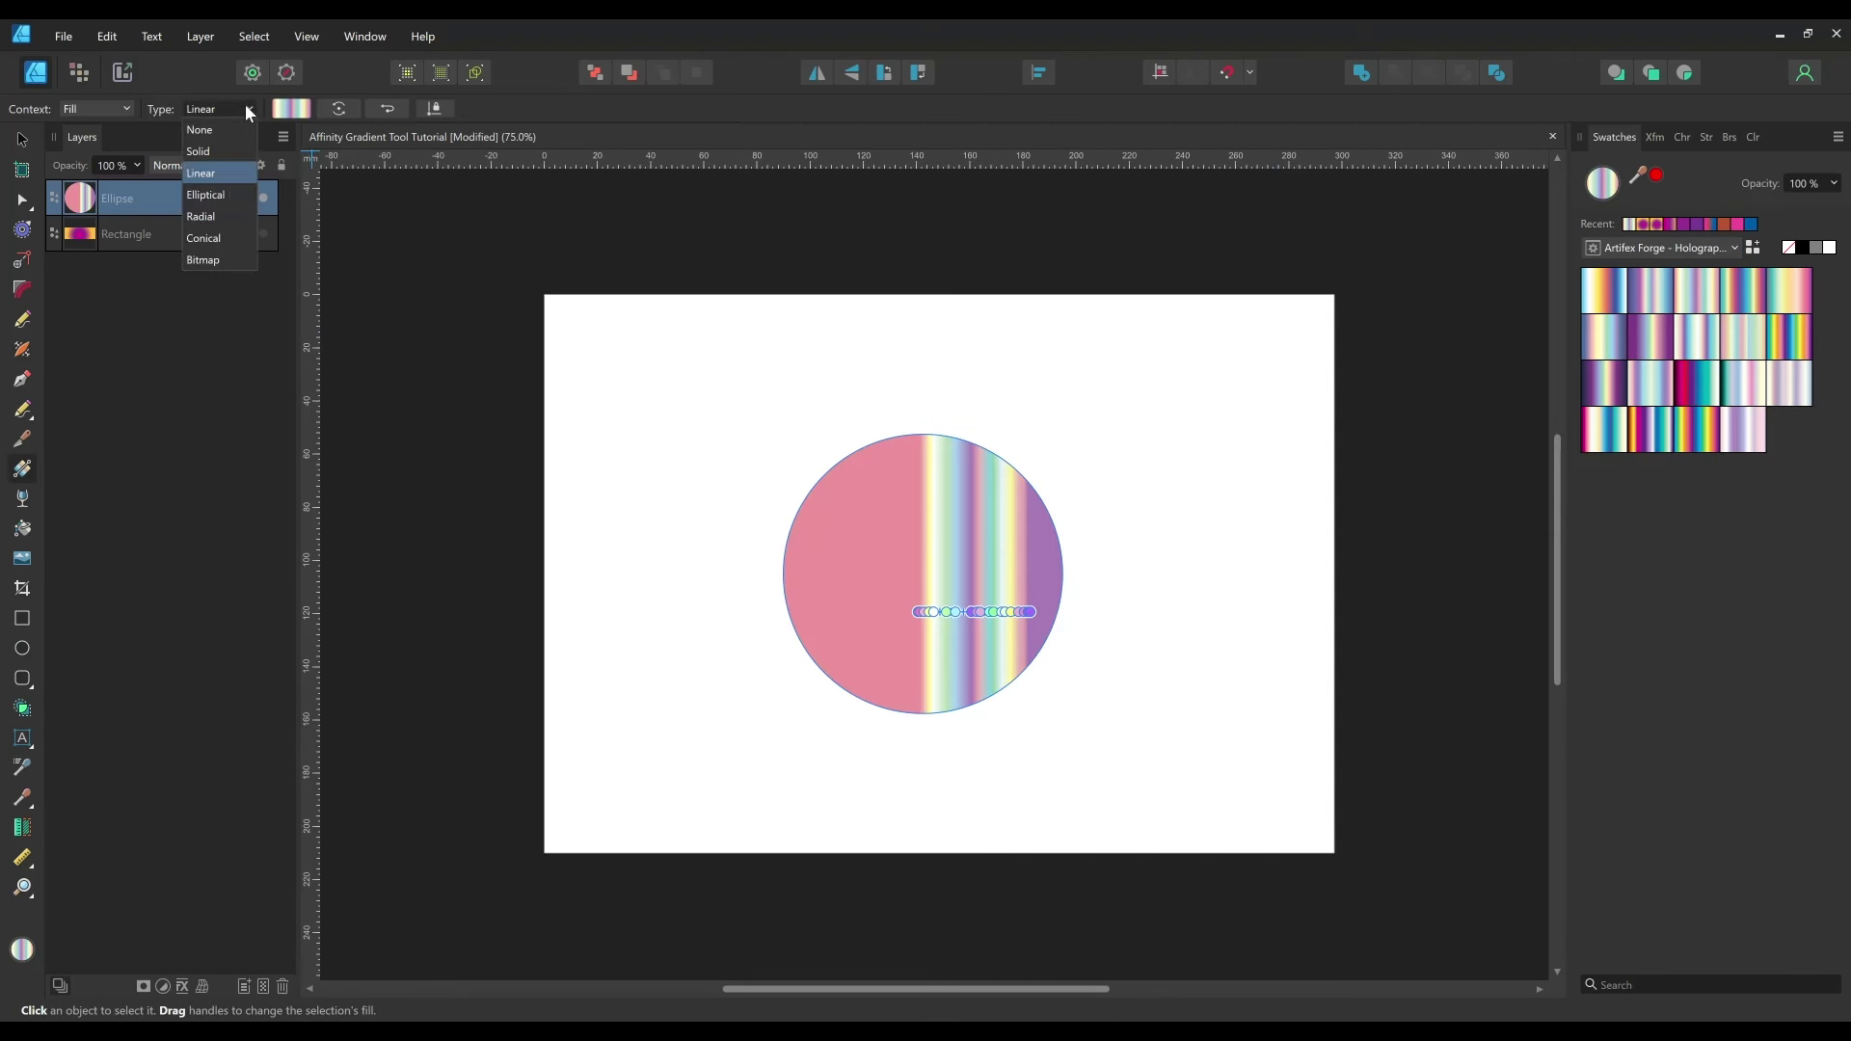
left_click(224, 239)
mouse_move(916, 612)
left_mouse_down()
mouse_move(950, 586)
mouse_move(924, 576)
left_mouse_up()
- Zoom to 100% and reselect the circle's gradient, checking the gradient type list
key("v")
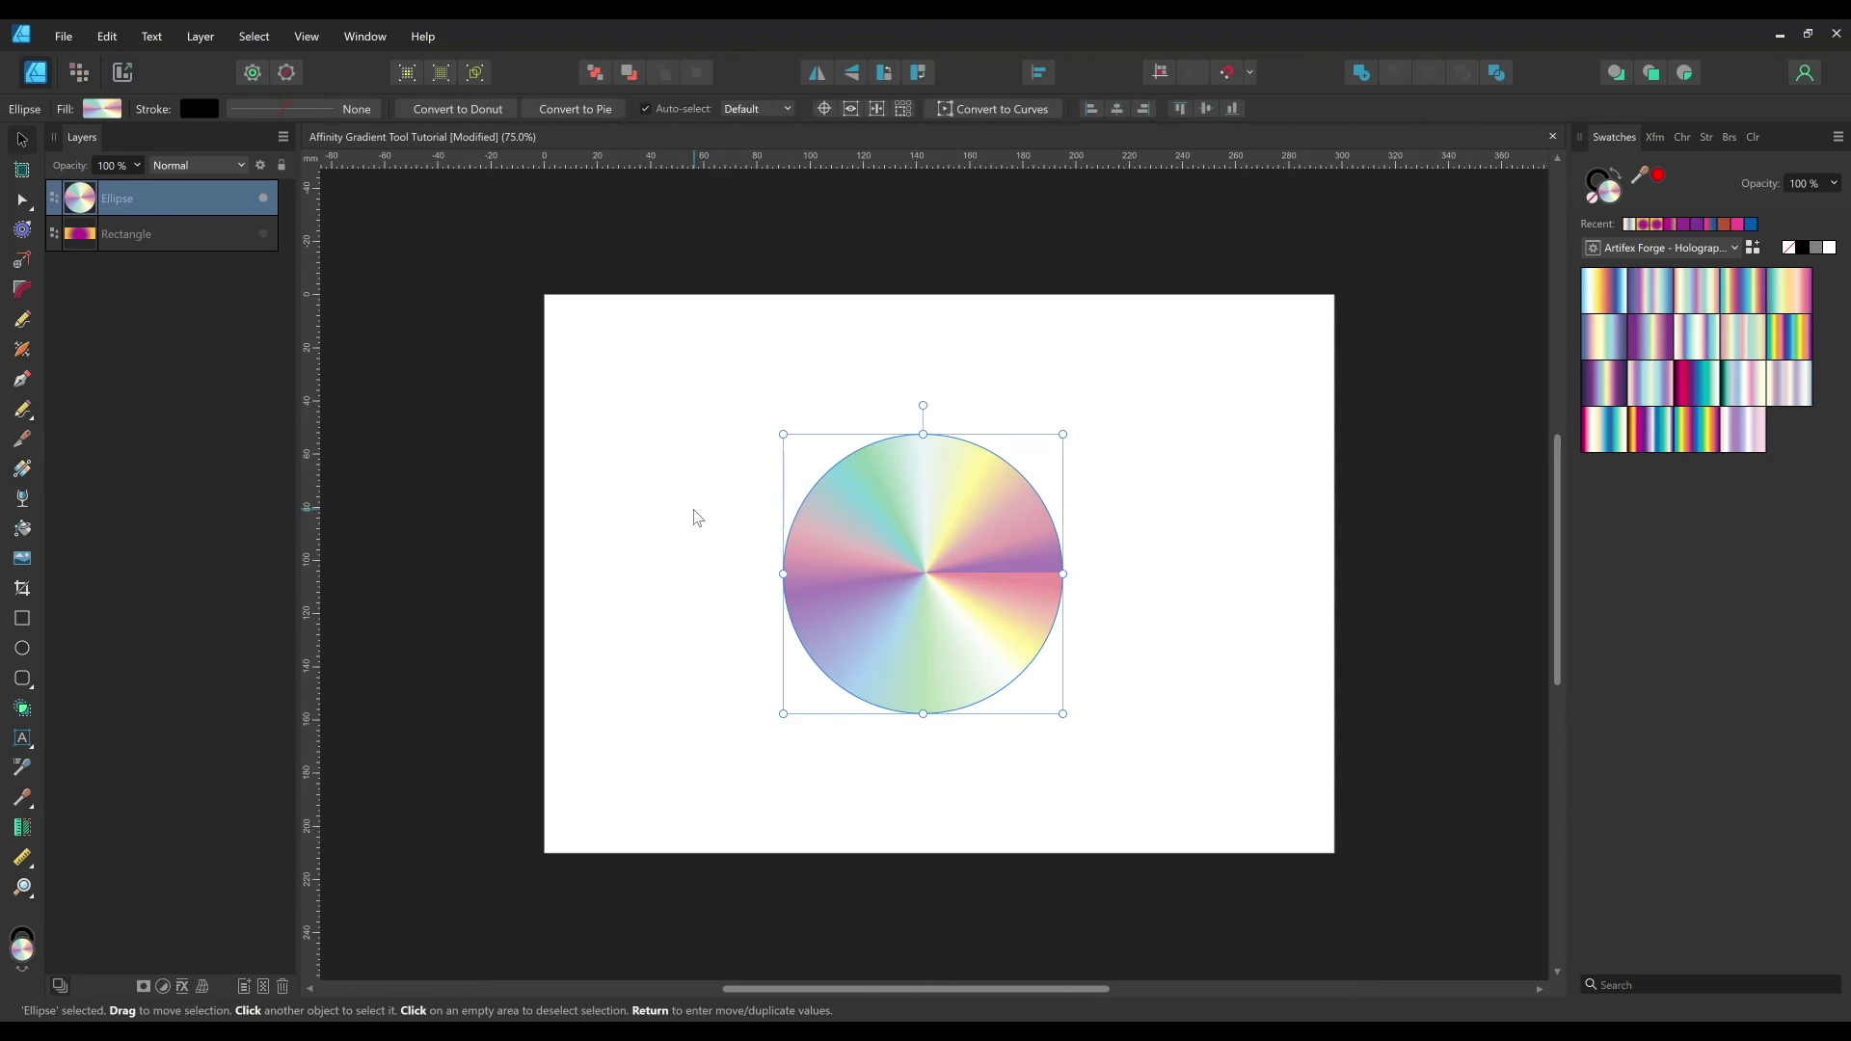
left_click(689, 516)
key("ctrl+1")
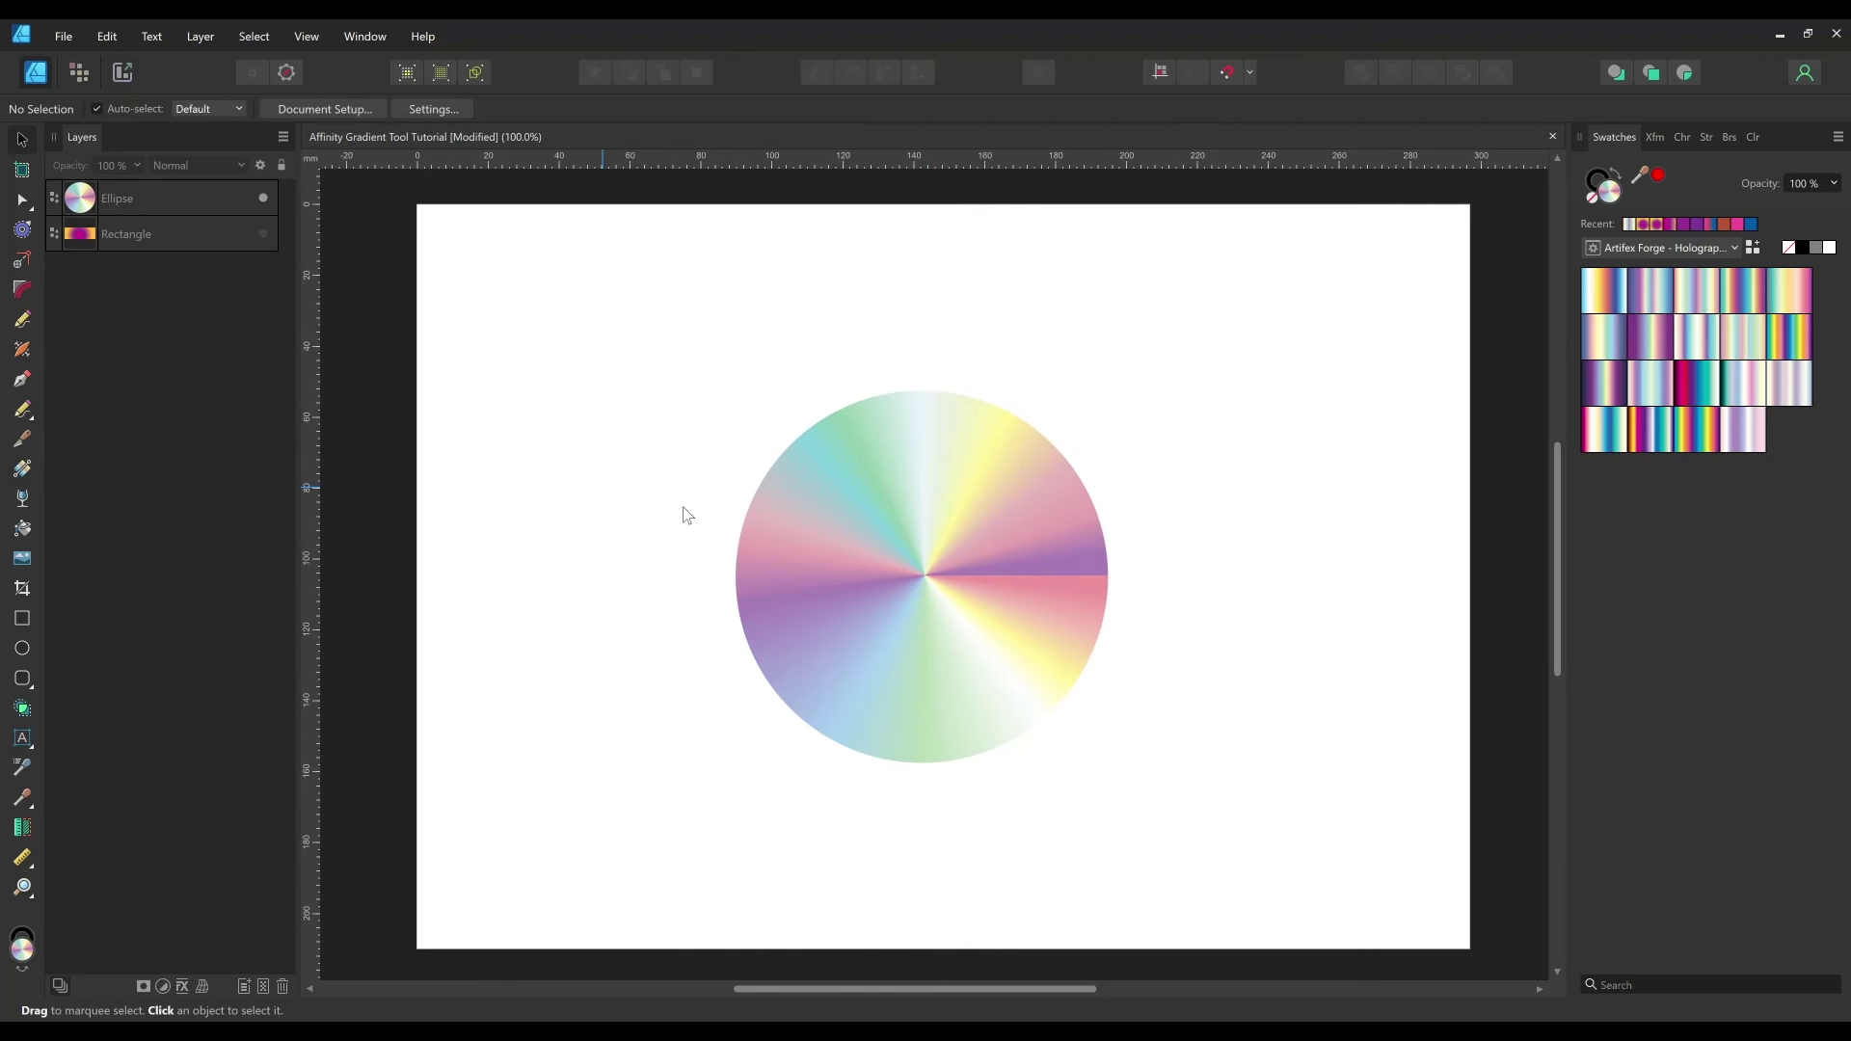
key("g")
left_click(975, 573)
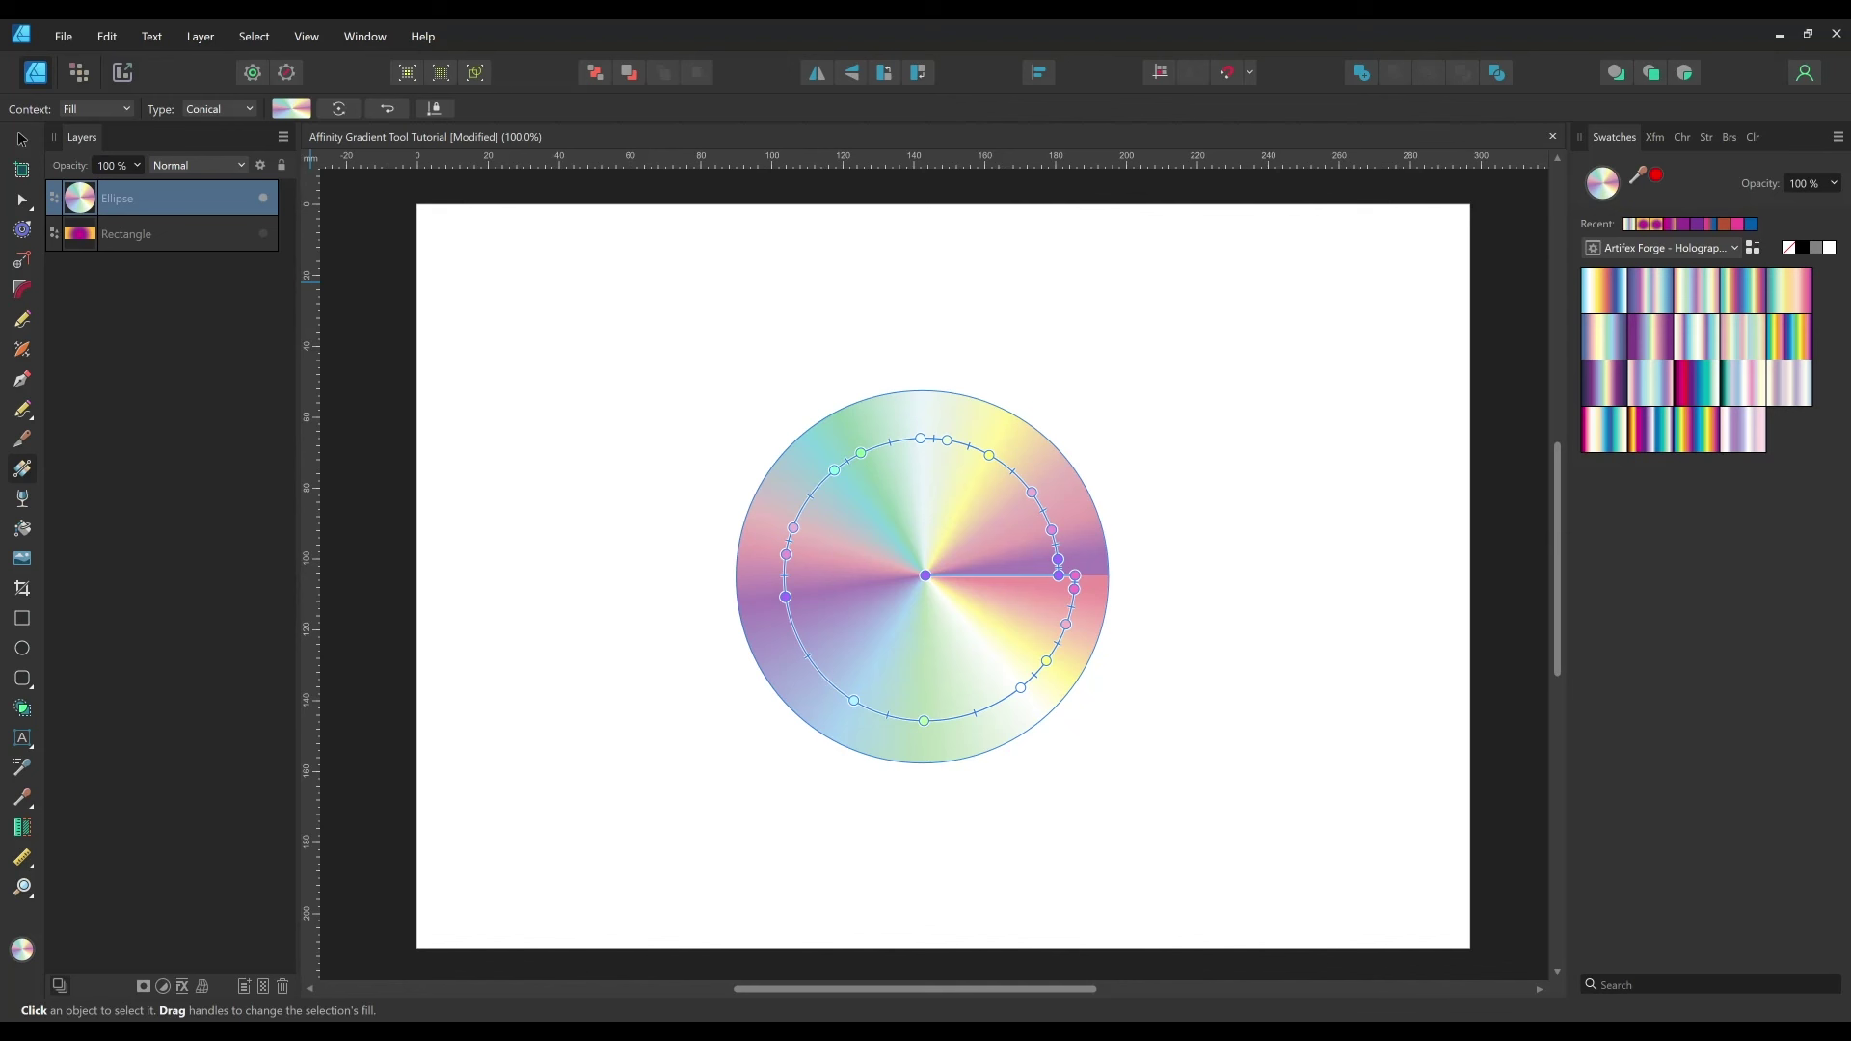
left_click(237, 109)
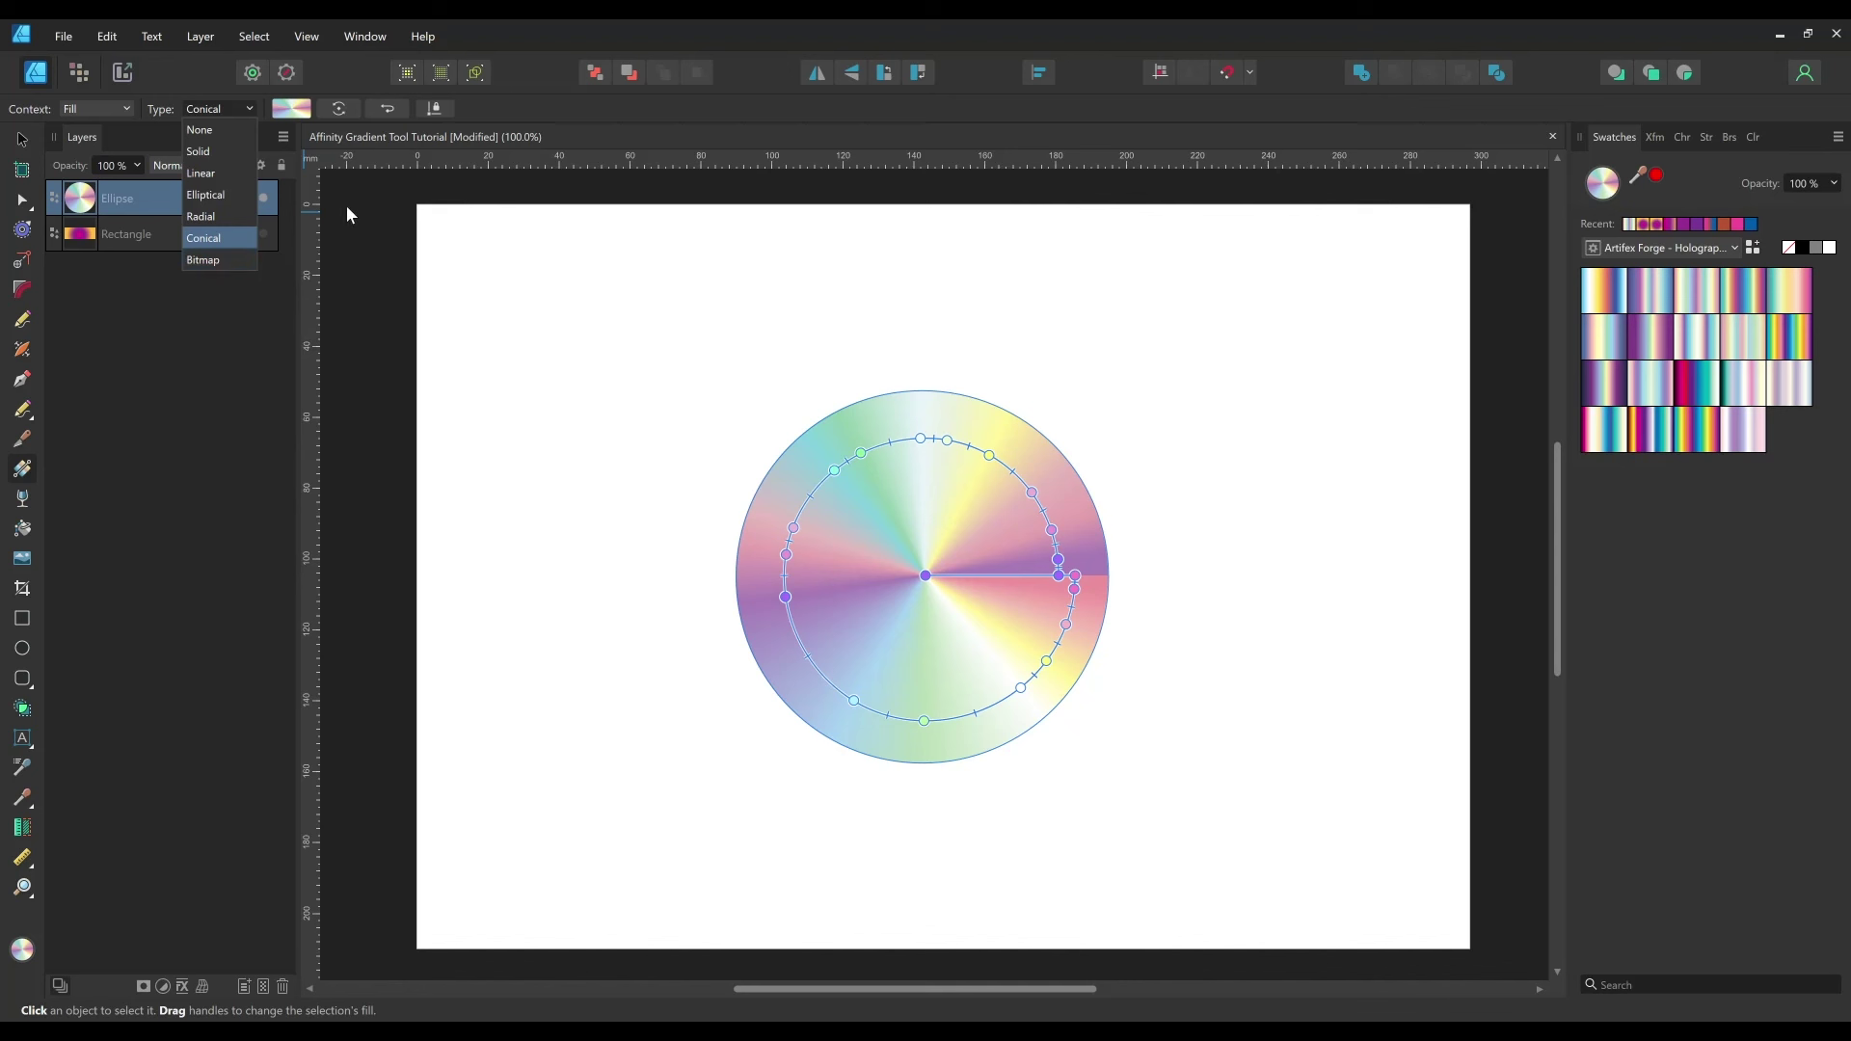
left_click(471, 33)
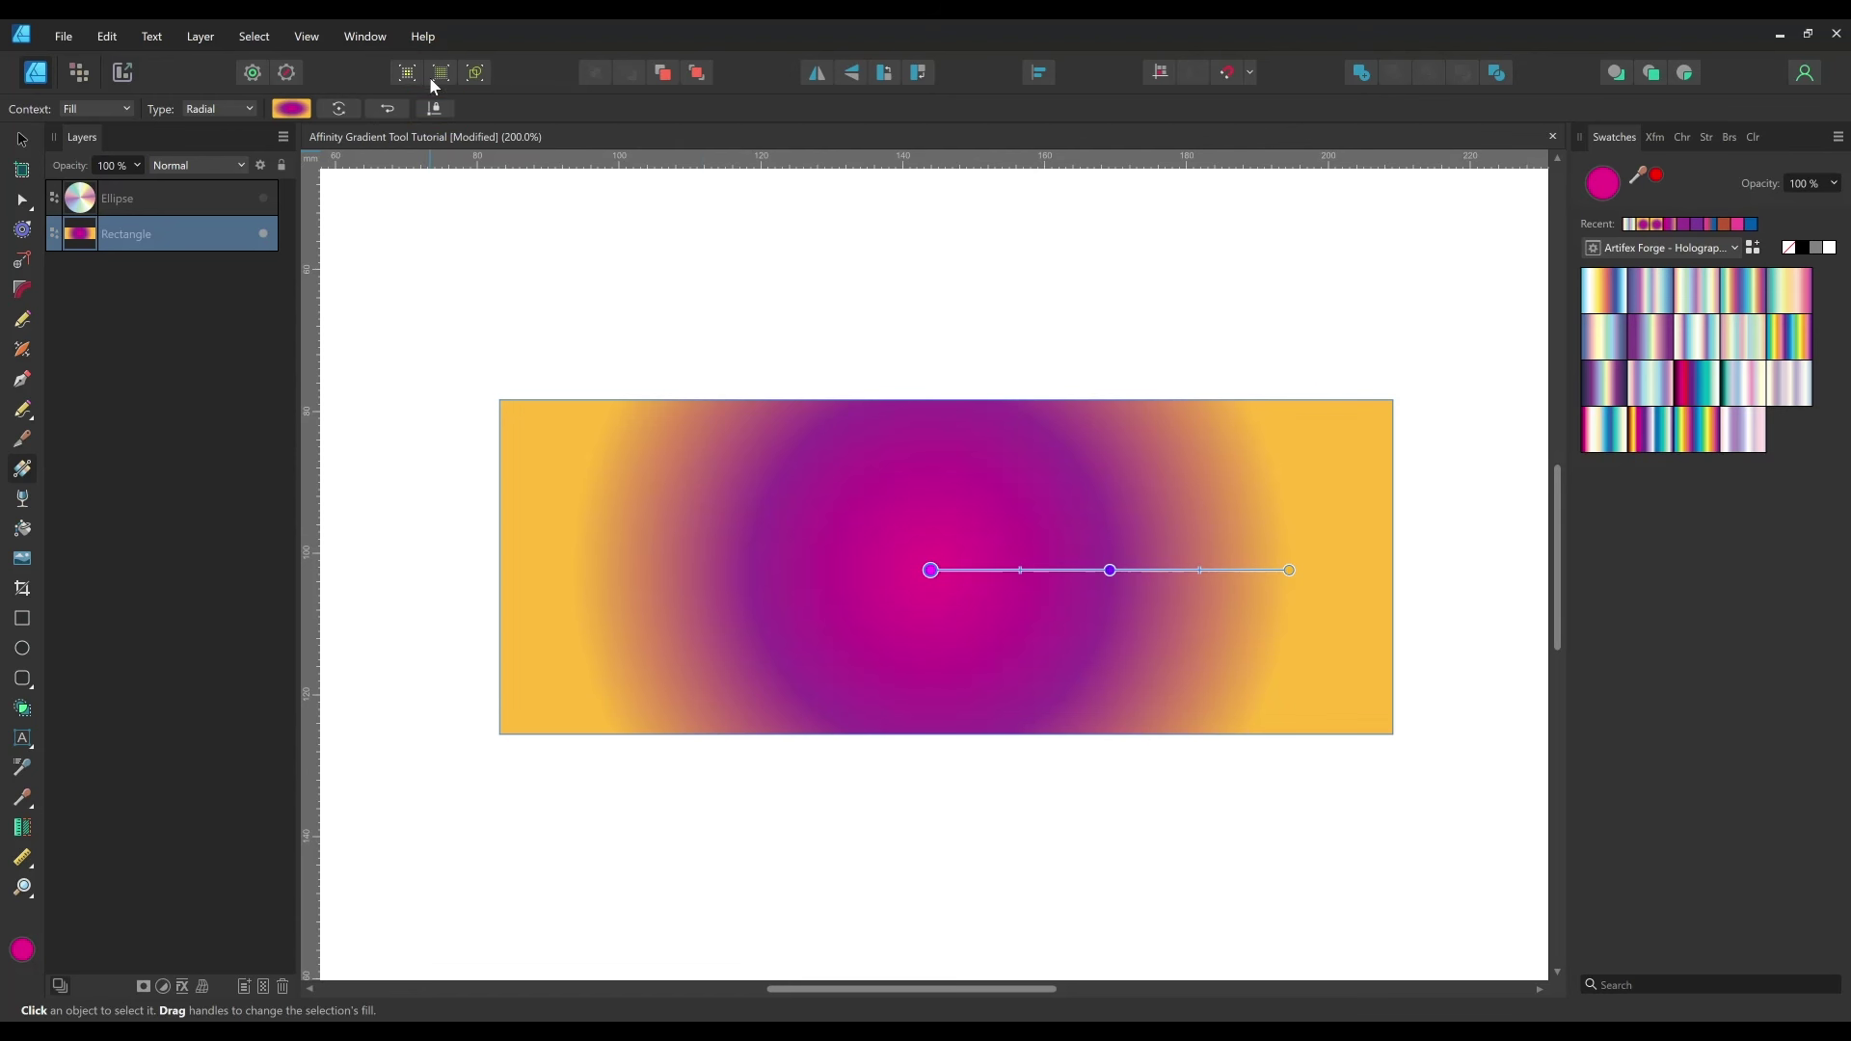
- Make the rectangle's gradient Elliptical with locked proportions, stretched across the rectangle, and open the gradient editor
left_click(243, 109)
left_click(217, 197)
left_click(434, 109)
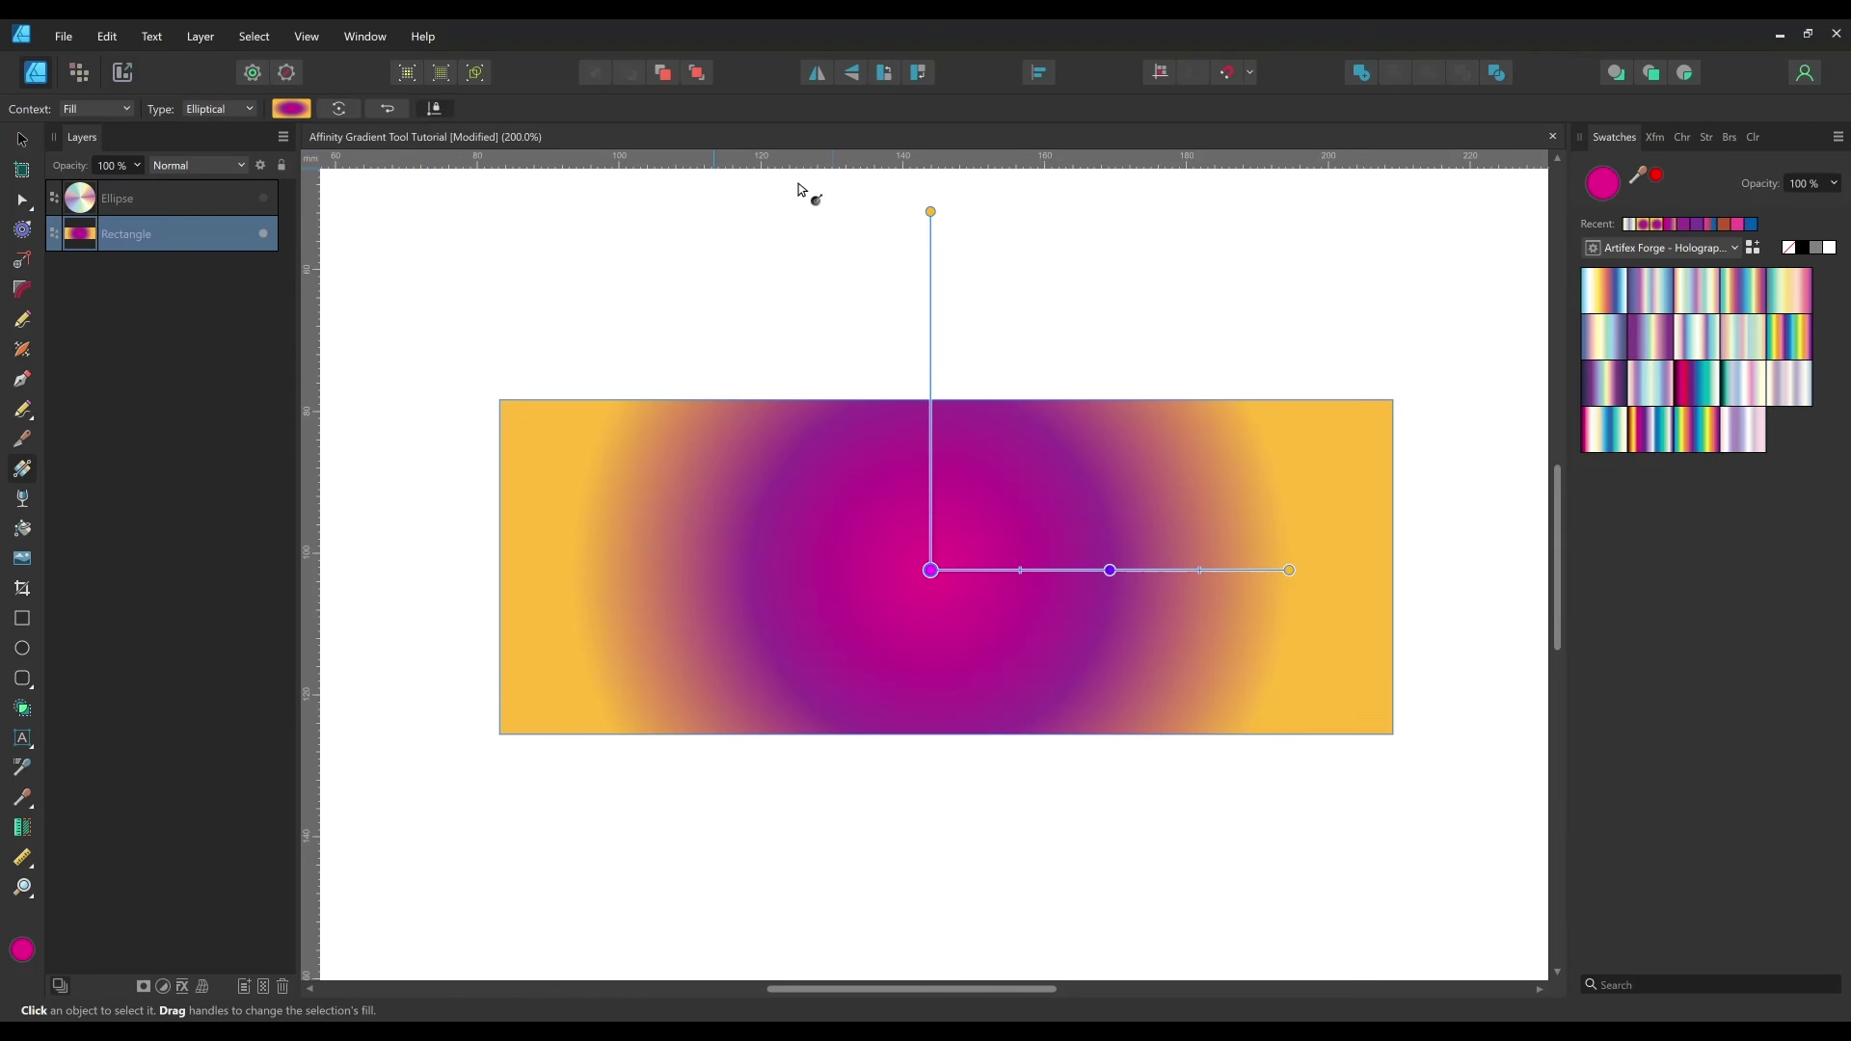
left_click_drag(931, 211, 933, 502)
left_click_drag(1170, 578, 1262, 574)
left_click_drag(920, 504, 920, 326)
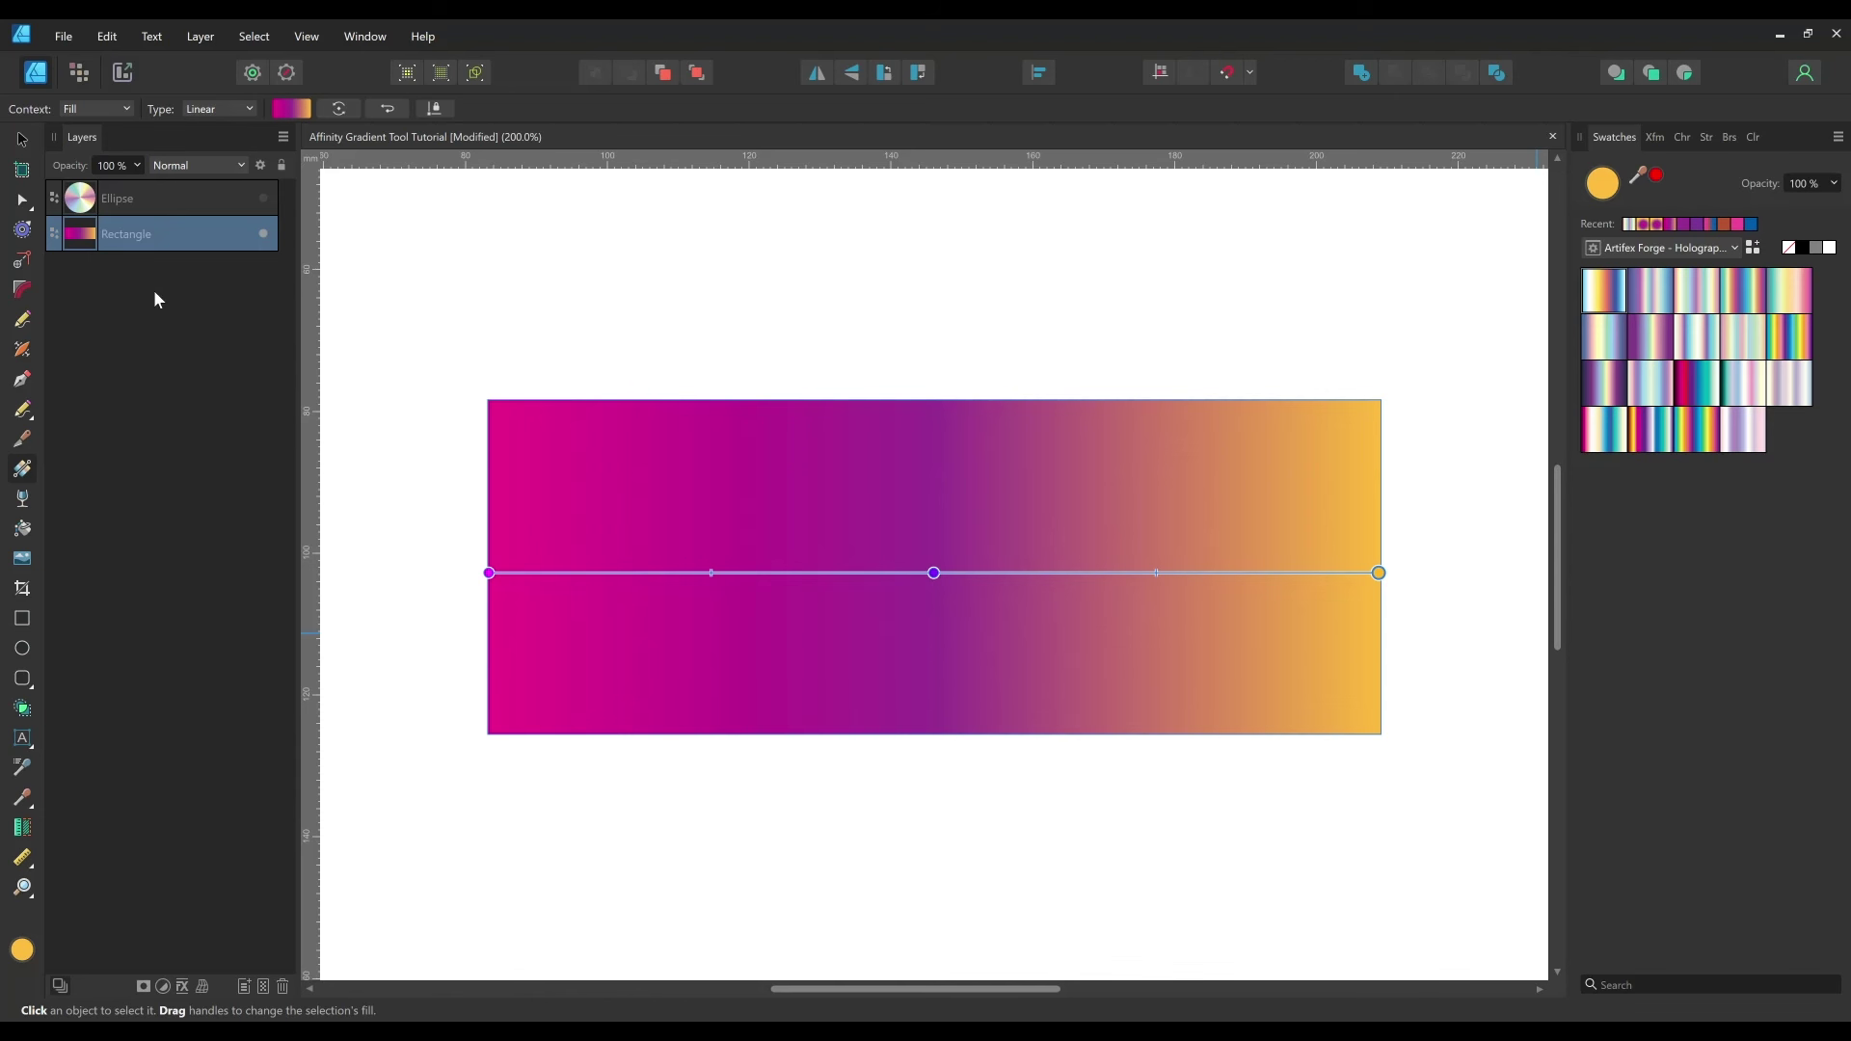
left_click(292, 108)
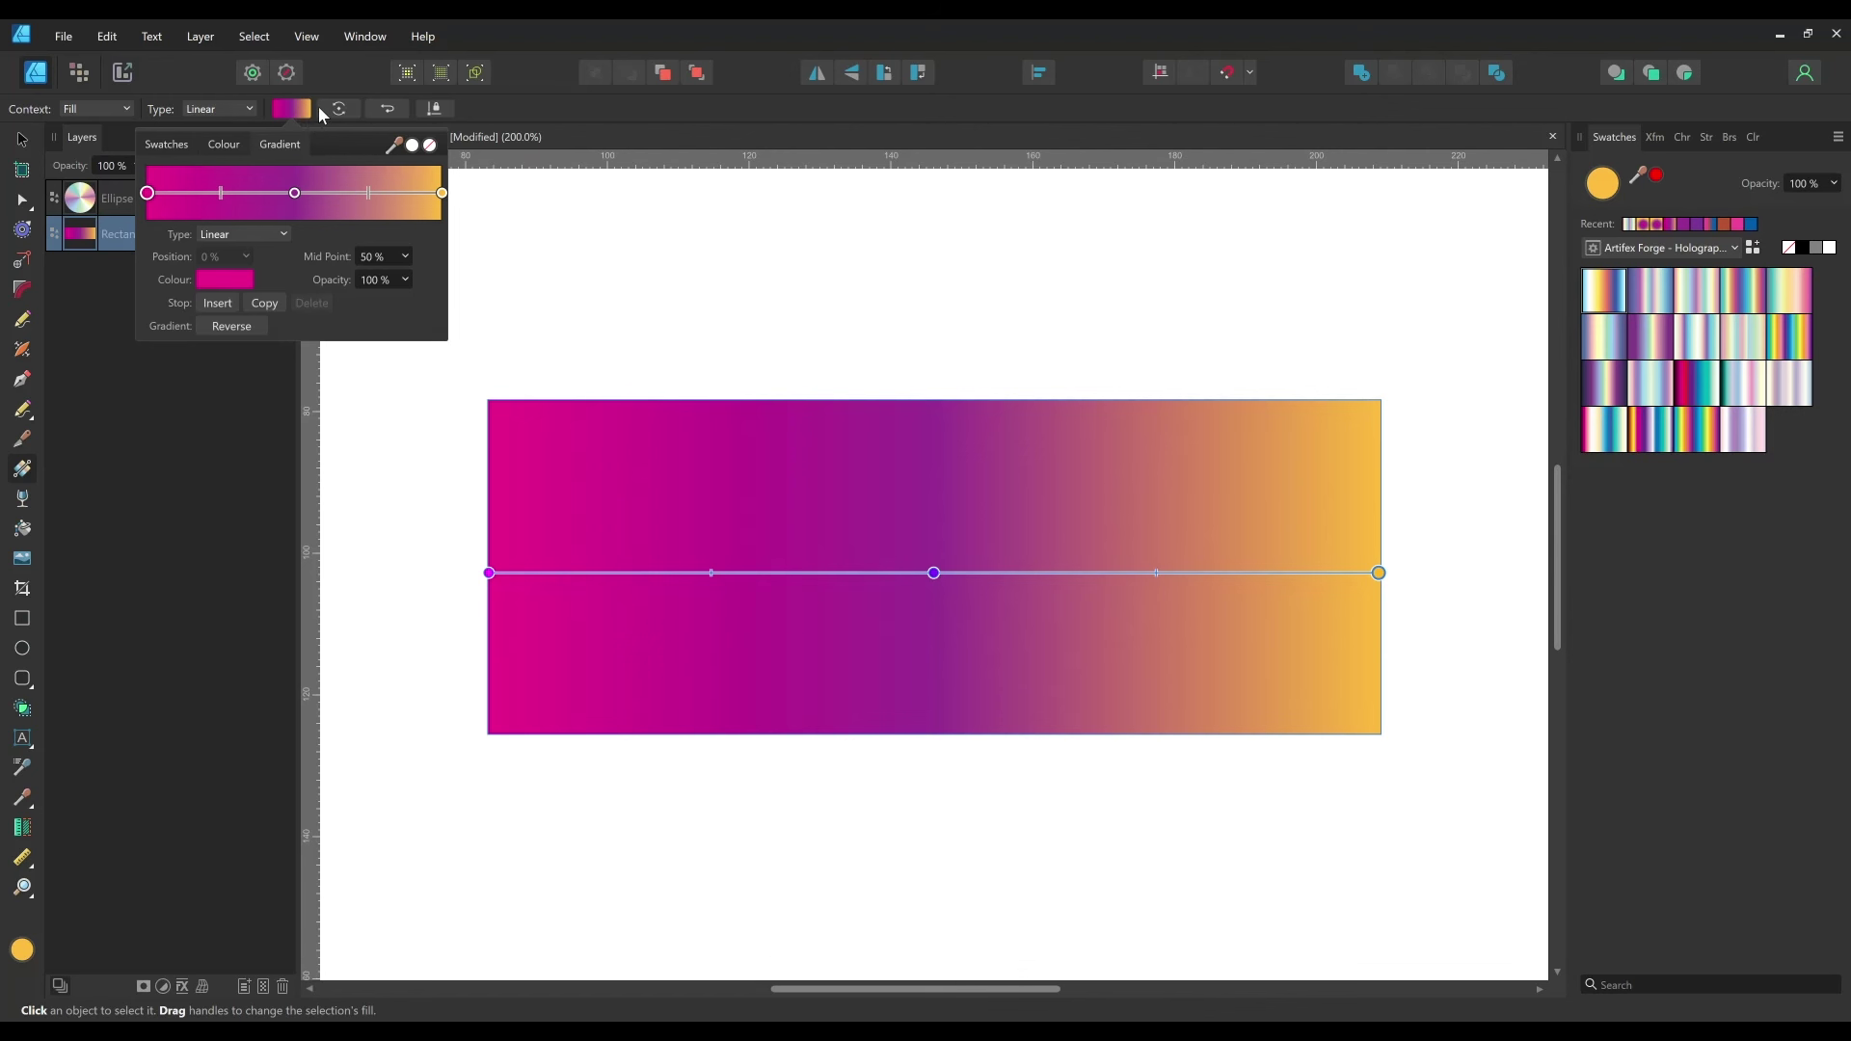
- Keep the gradient Linear and set the middle stop's position to 35%
left_click(285, 235)
left_click(303, 235)
left_click(294, 193)
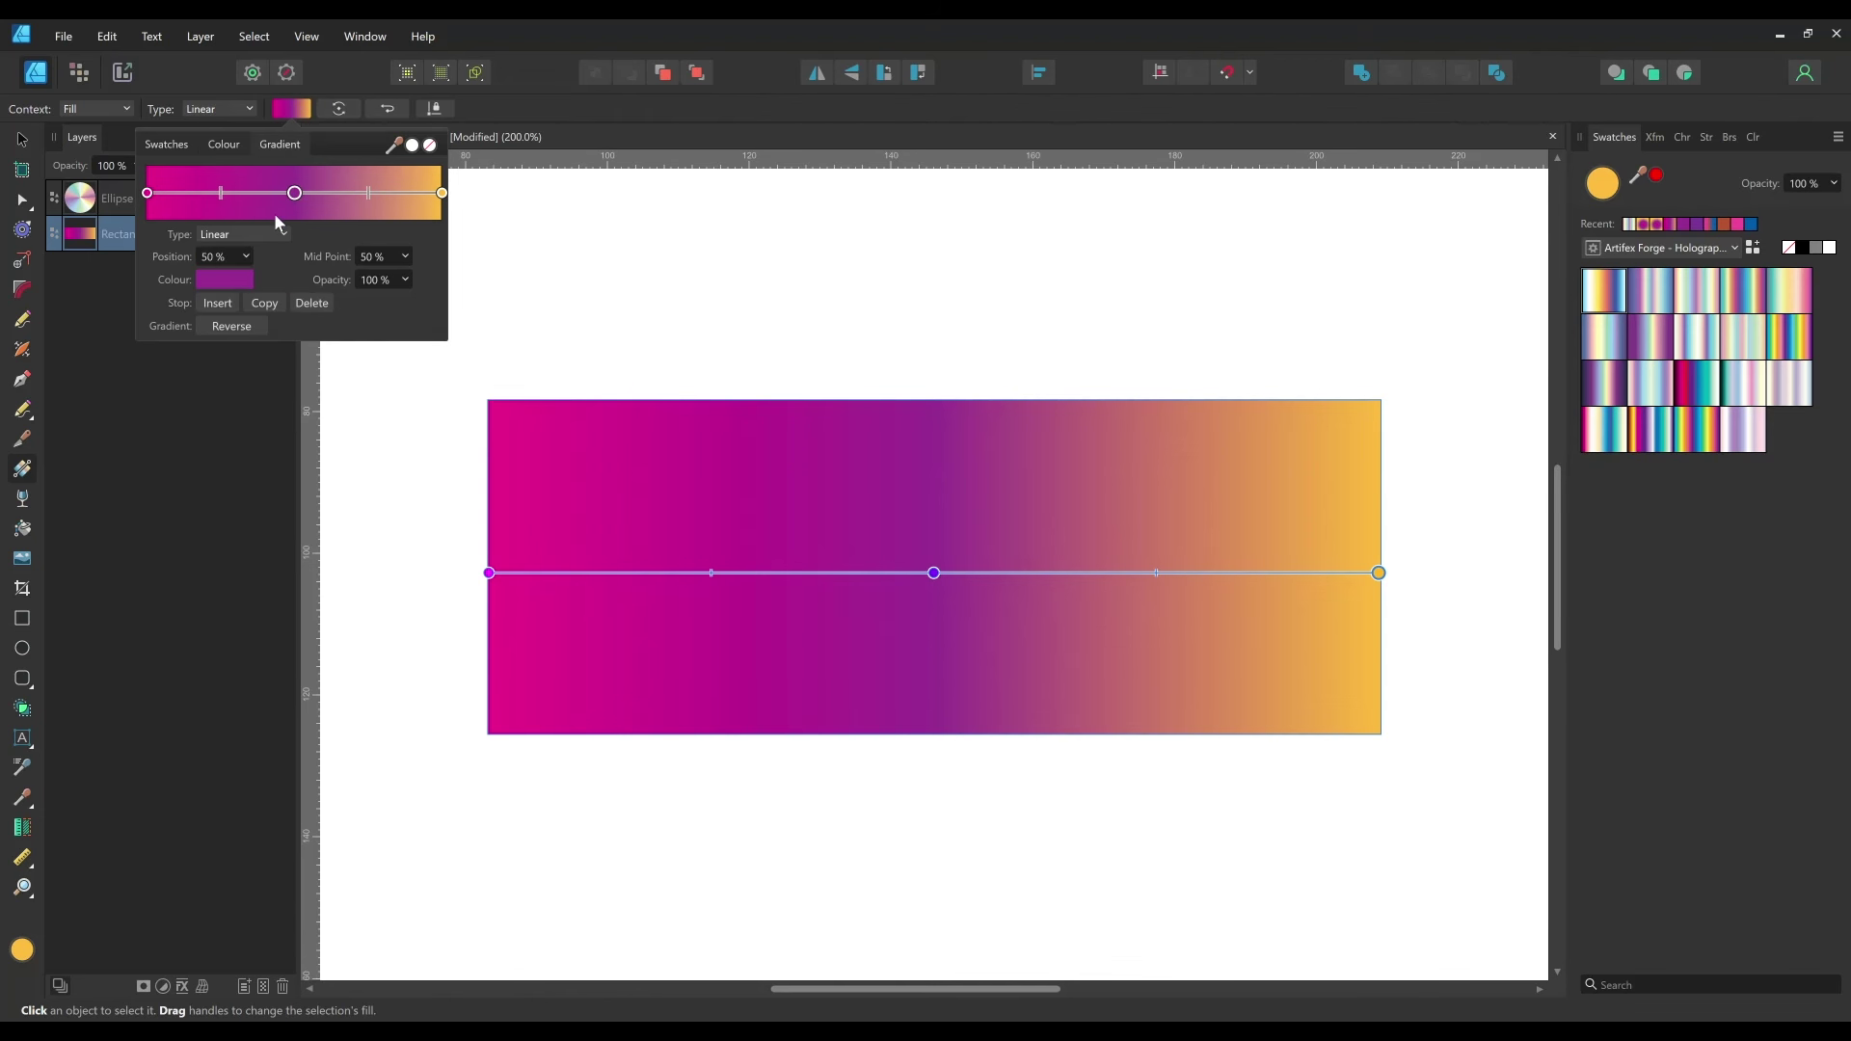
left_click(247, 256)
mouse_move(250, 279)
left_mouse_down()
mouse_move(270, 280)
mouse_move(230, 279)
mouse_move(253, 280)
left_mouse_up()
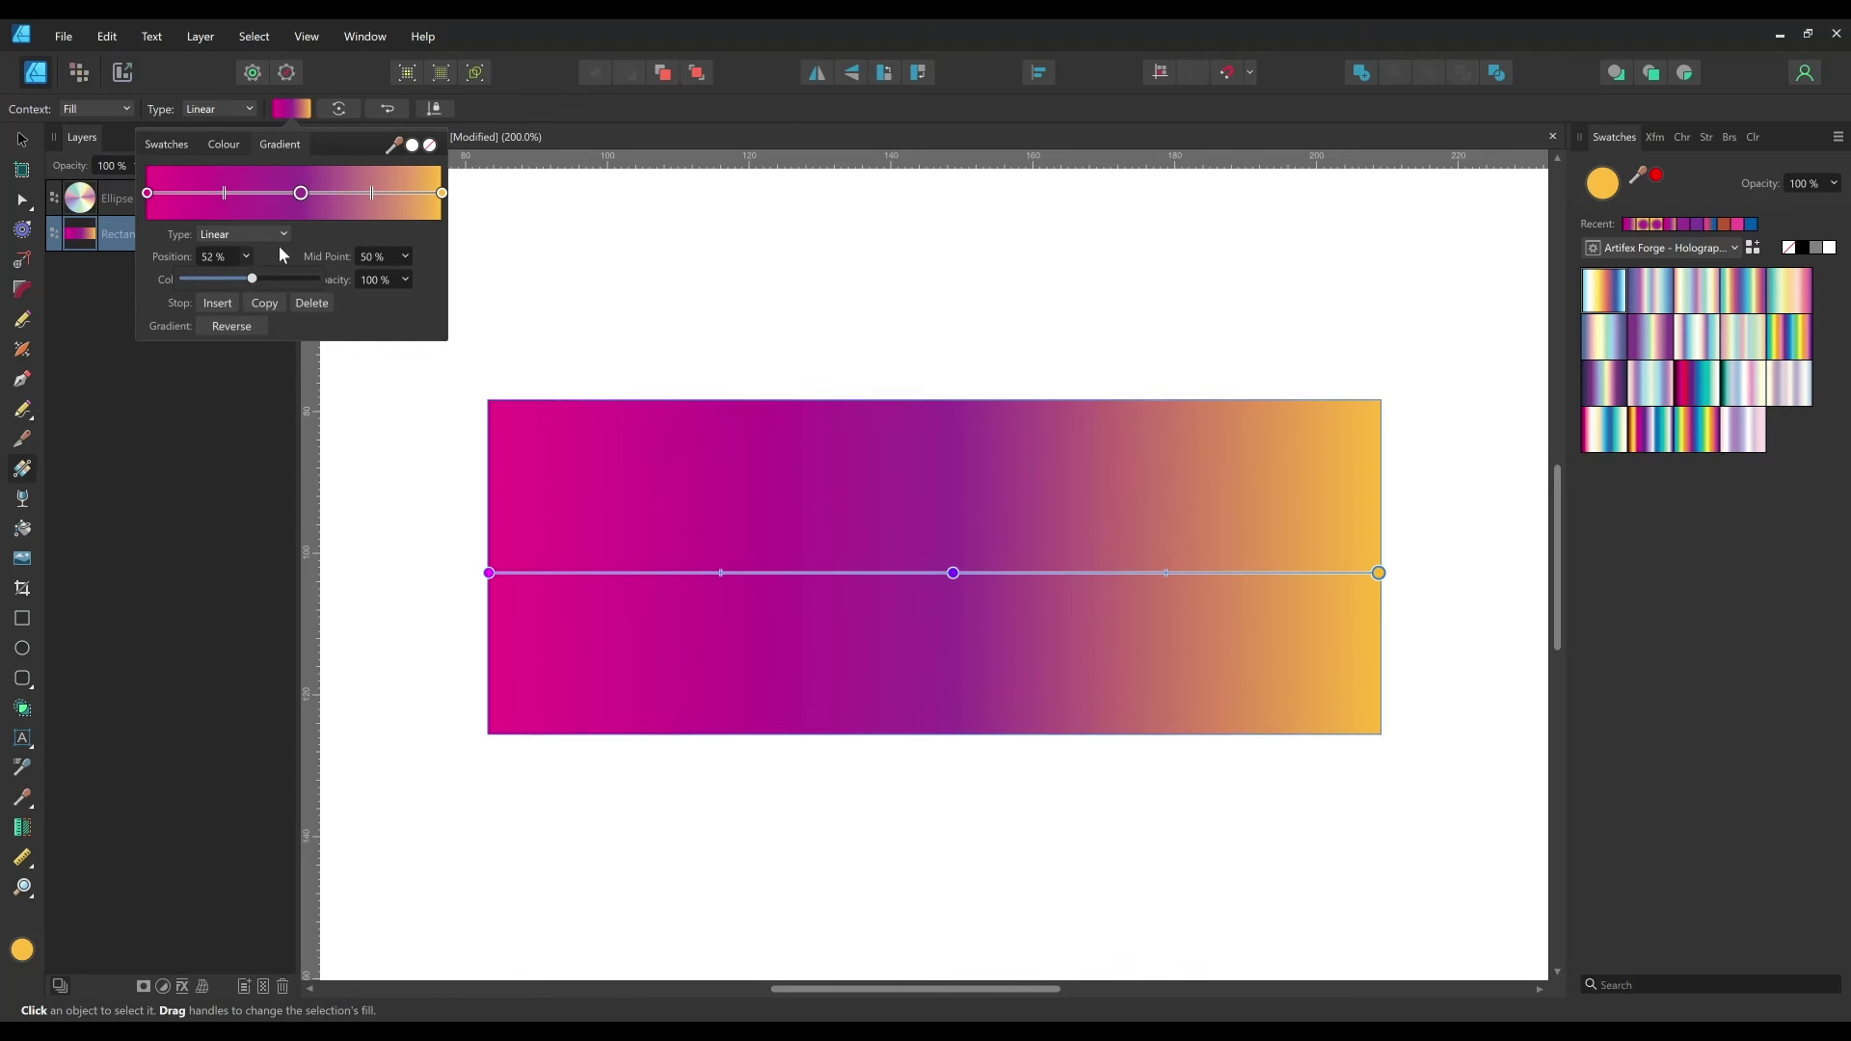
double_click(213, 257)
type("35")
key("Return")
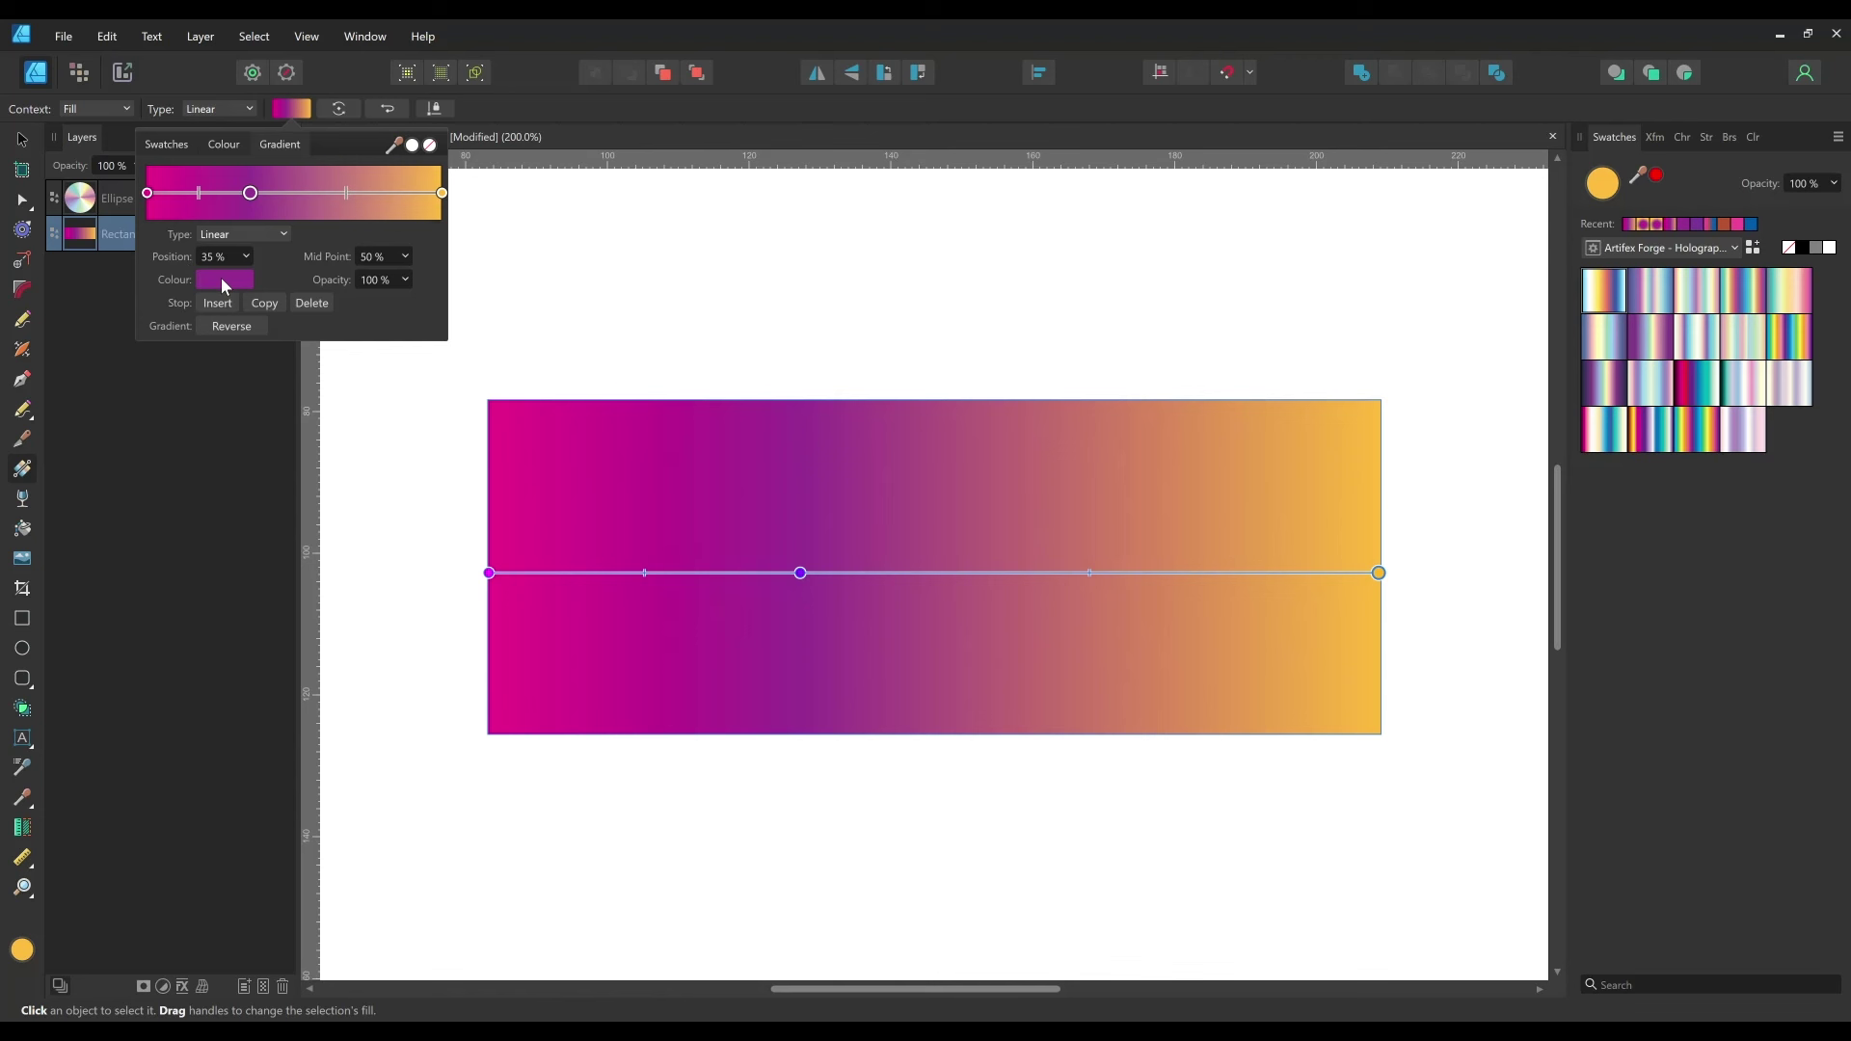
- Shift the middle stop toward violet, insert, copy and delete stops, then reverse the gradient
left_click(223, 280)
left_click_drag(209, 341, 262, 340)
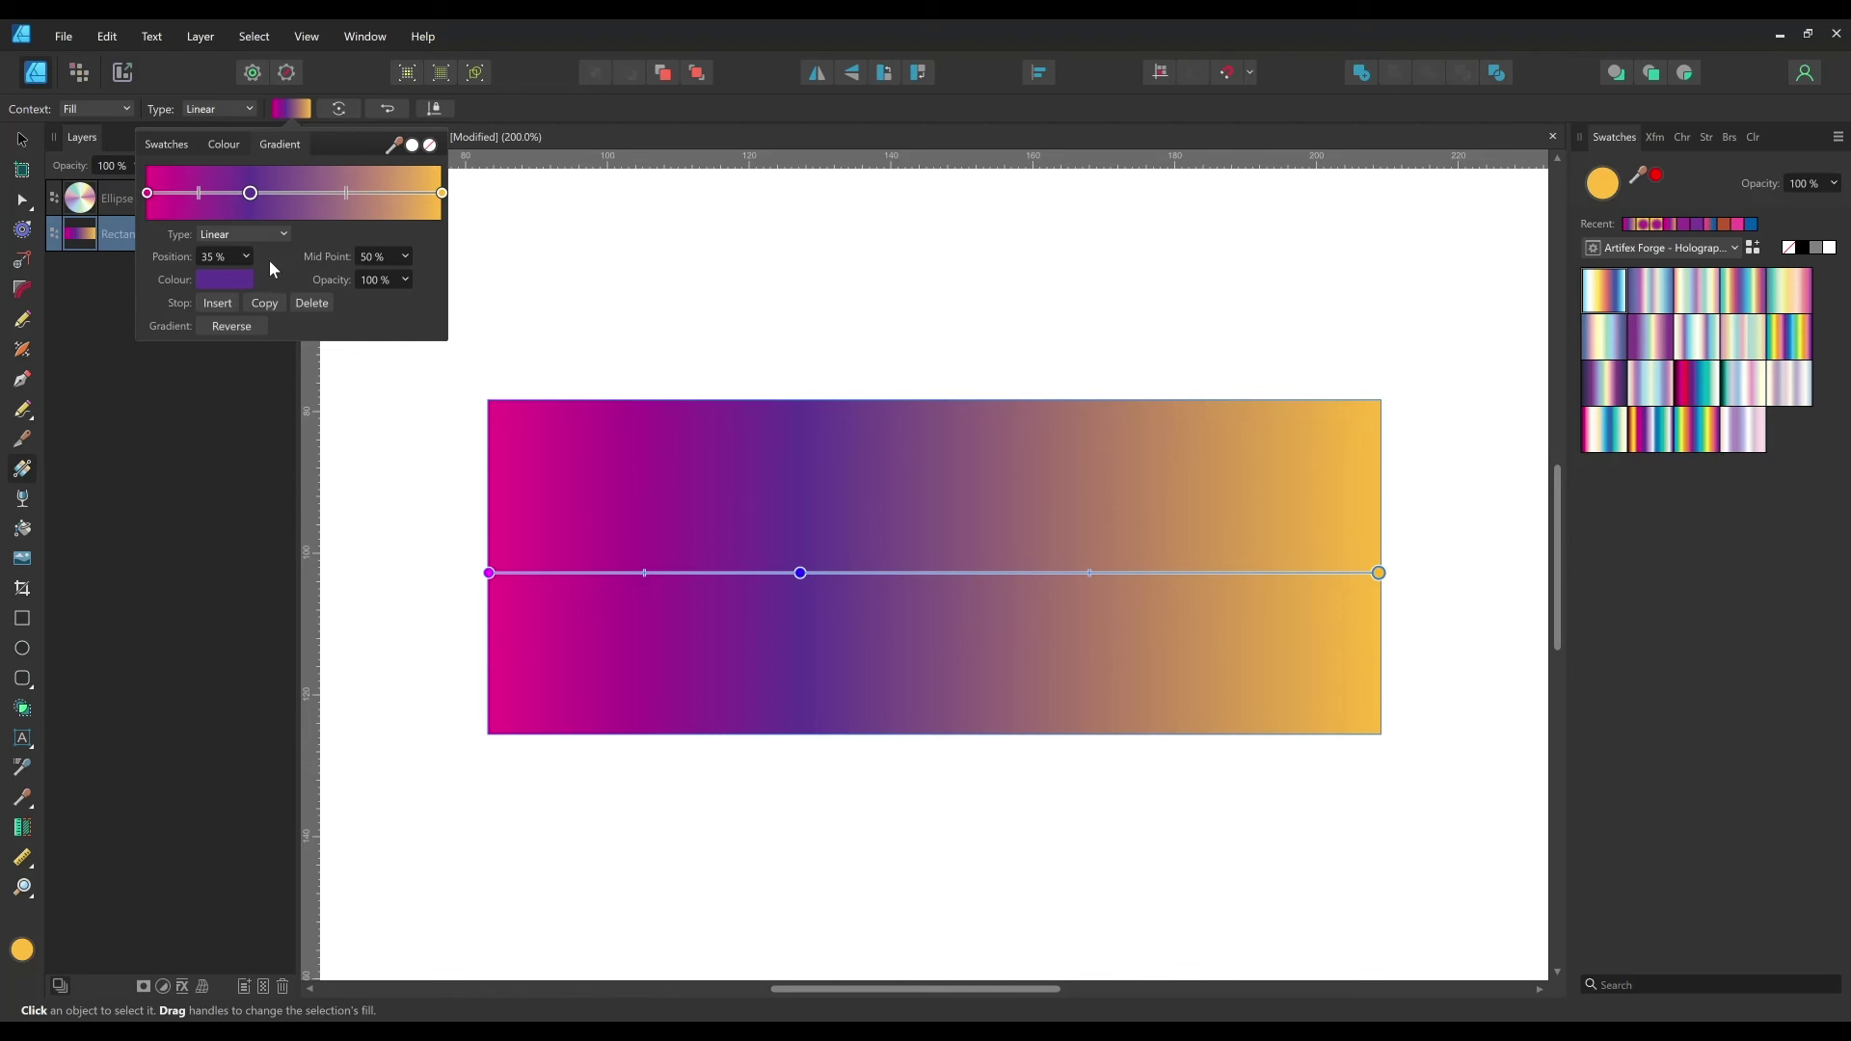
left_click(210, 303)
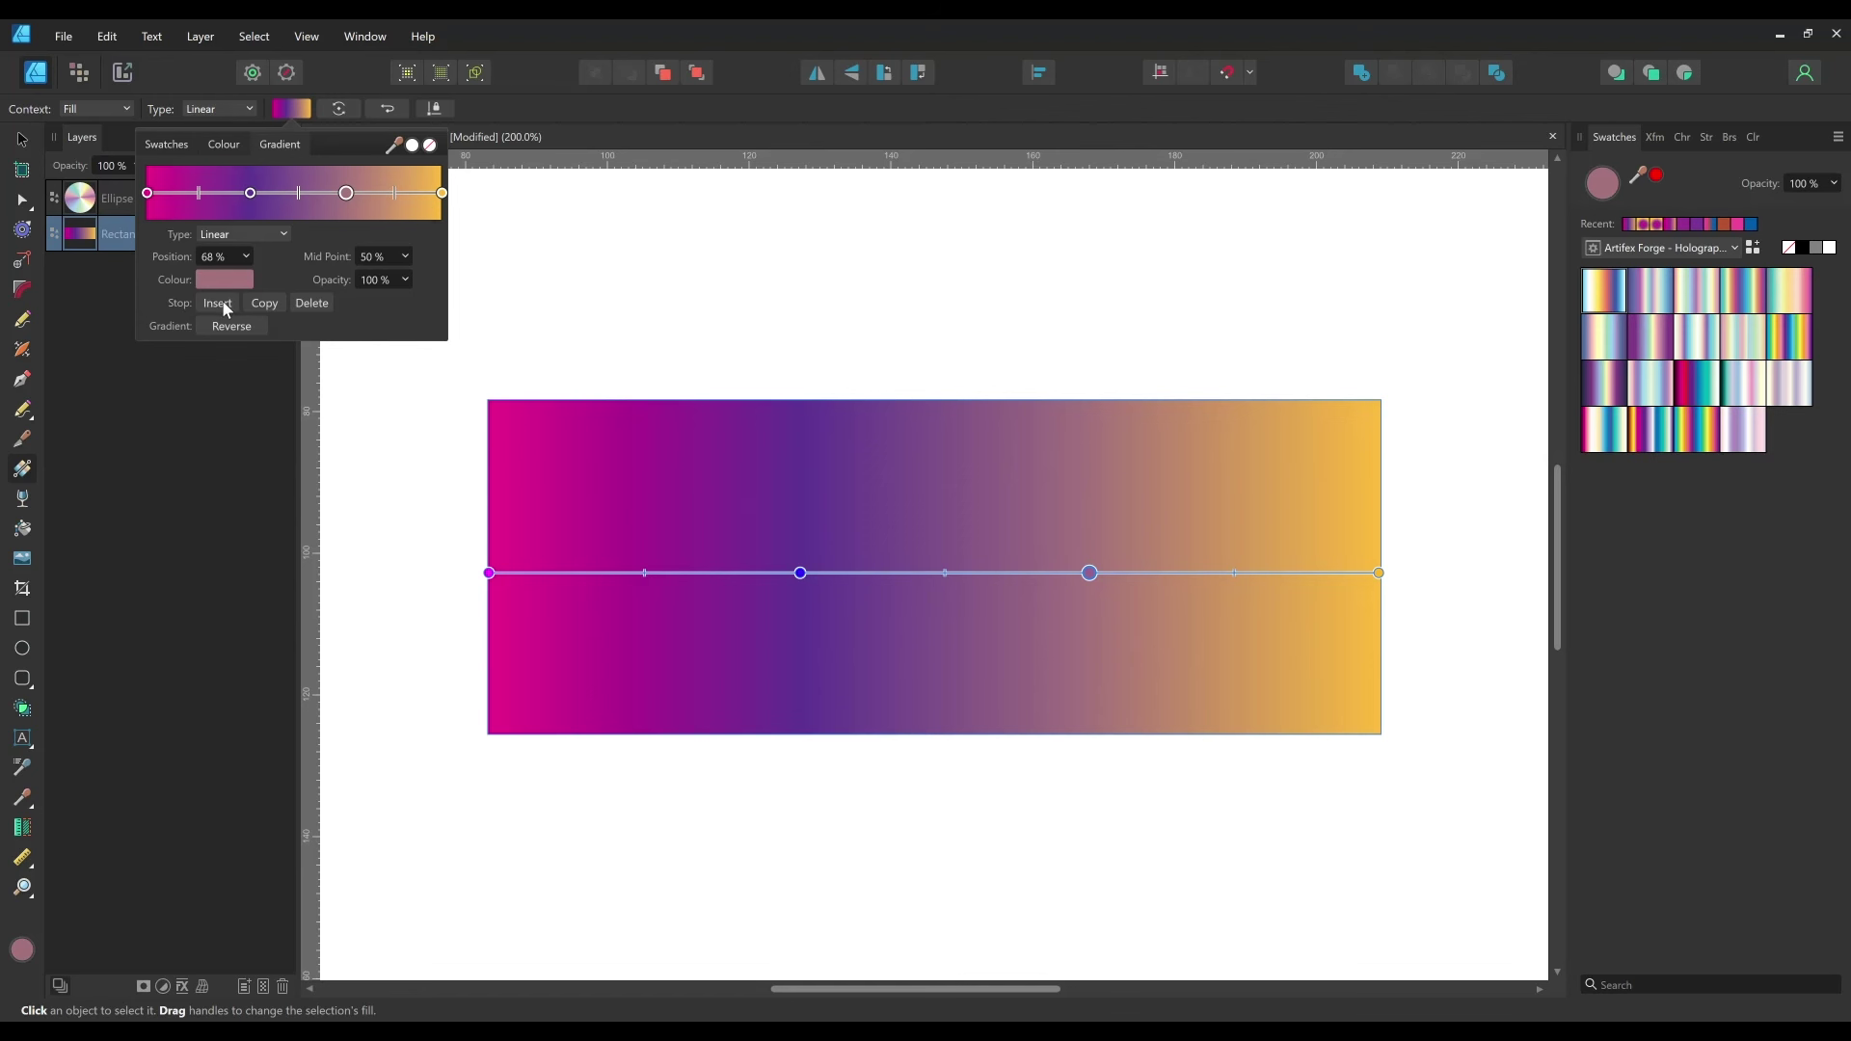
left_click(263, 302)
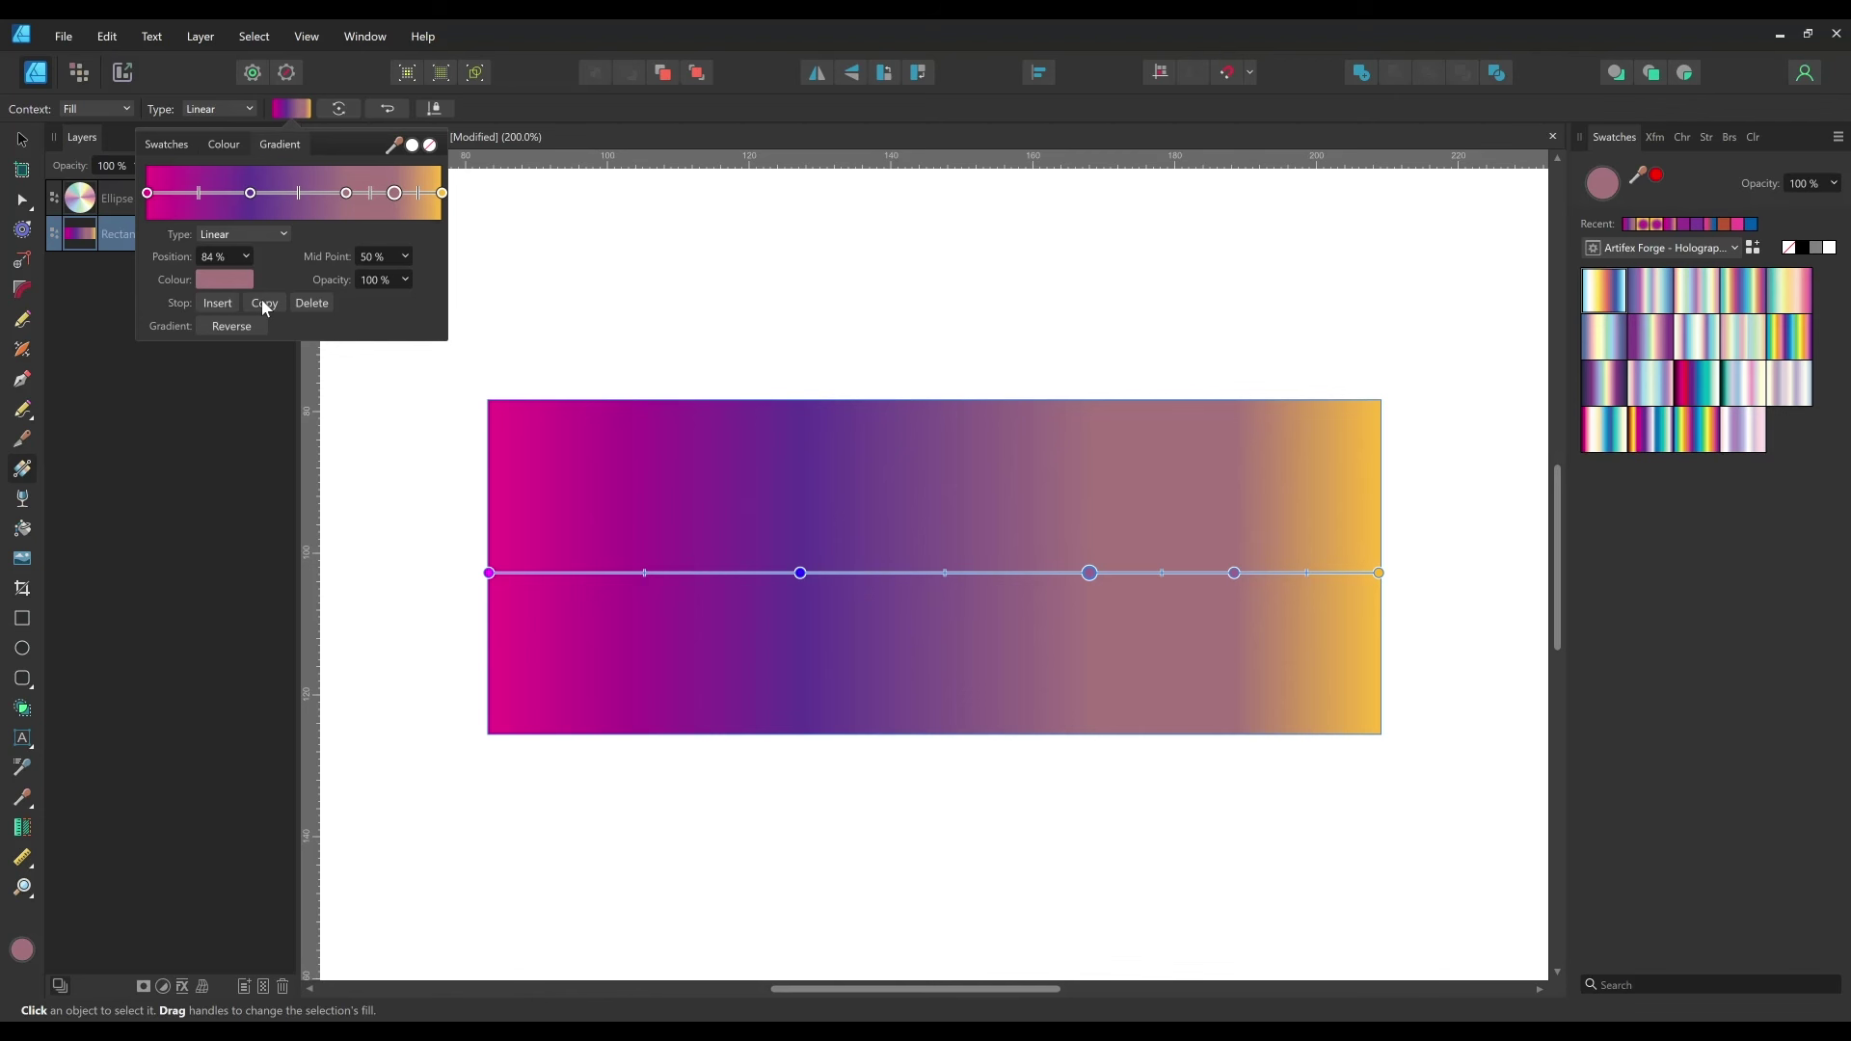
left_click(312, 303)
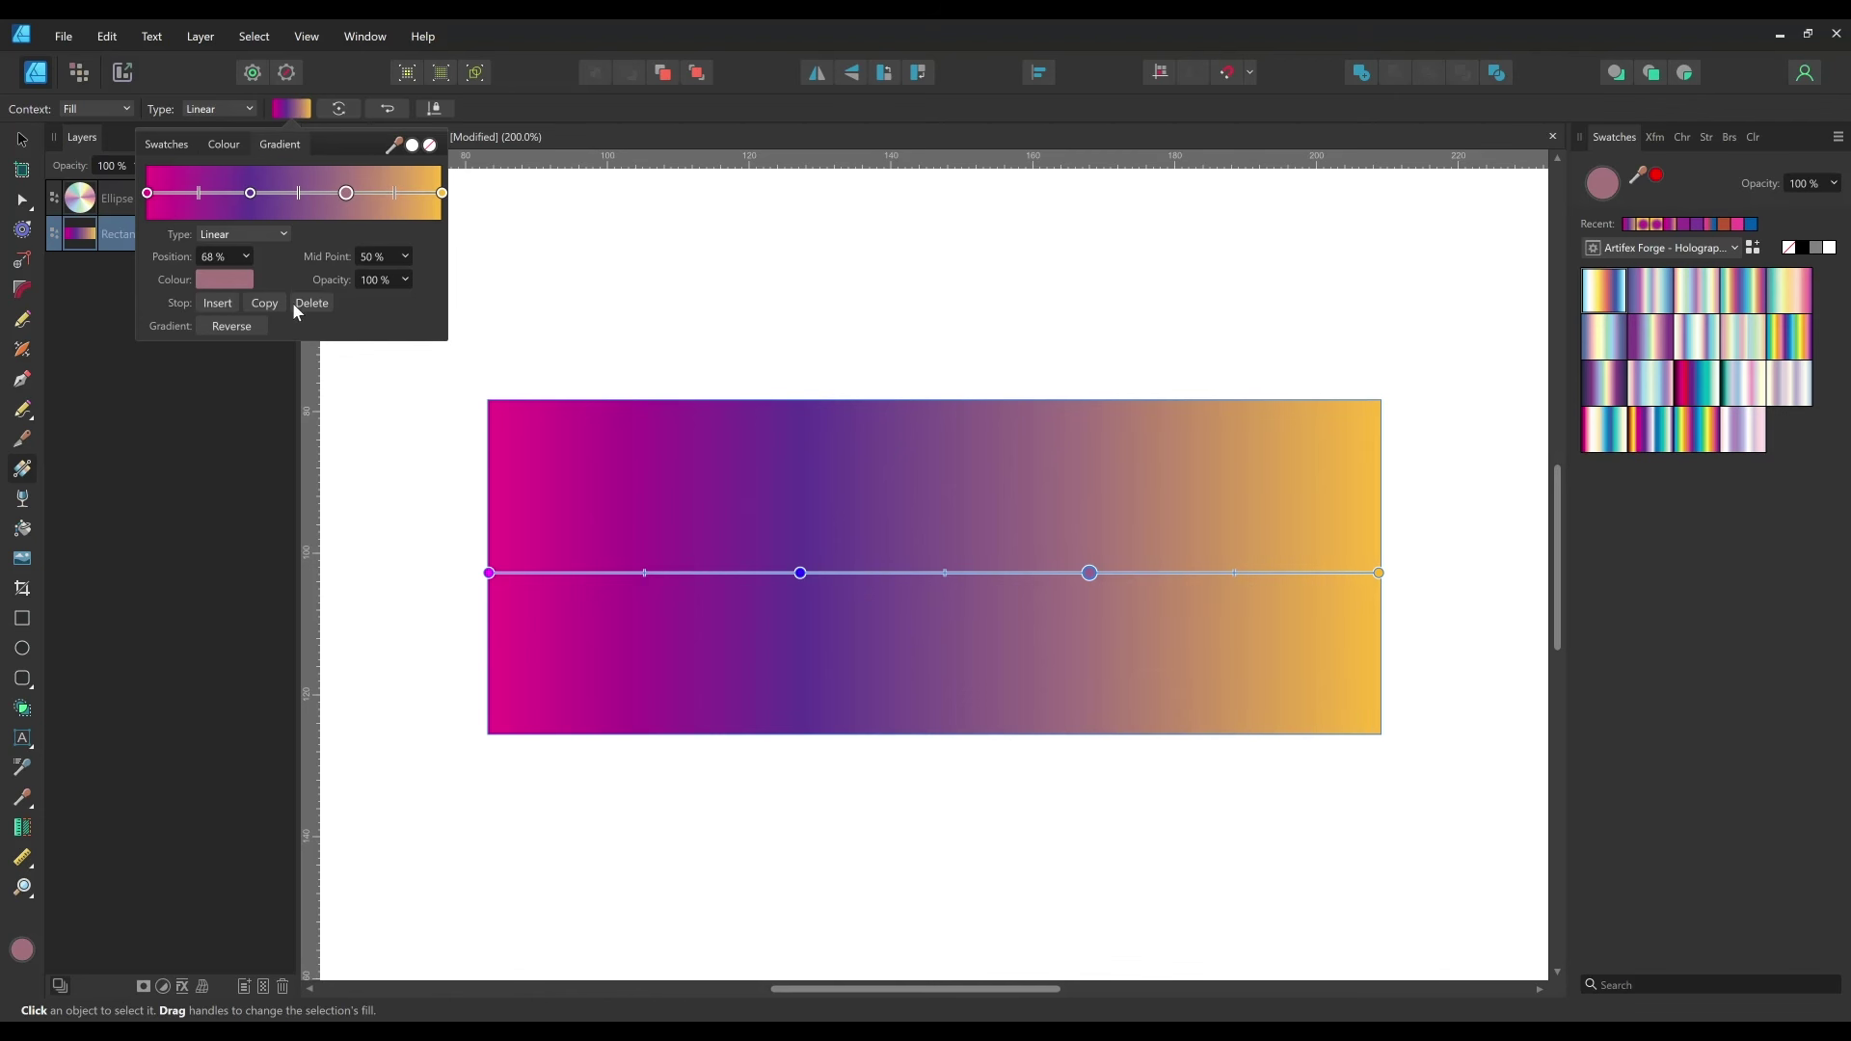
left_click(241, 327)
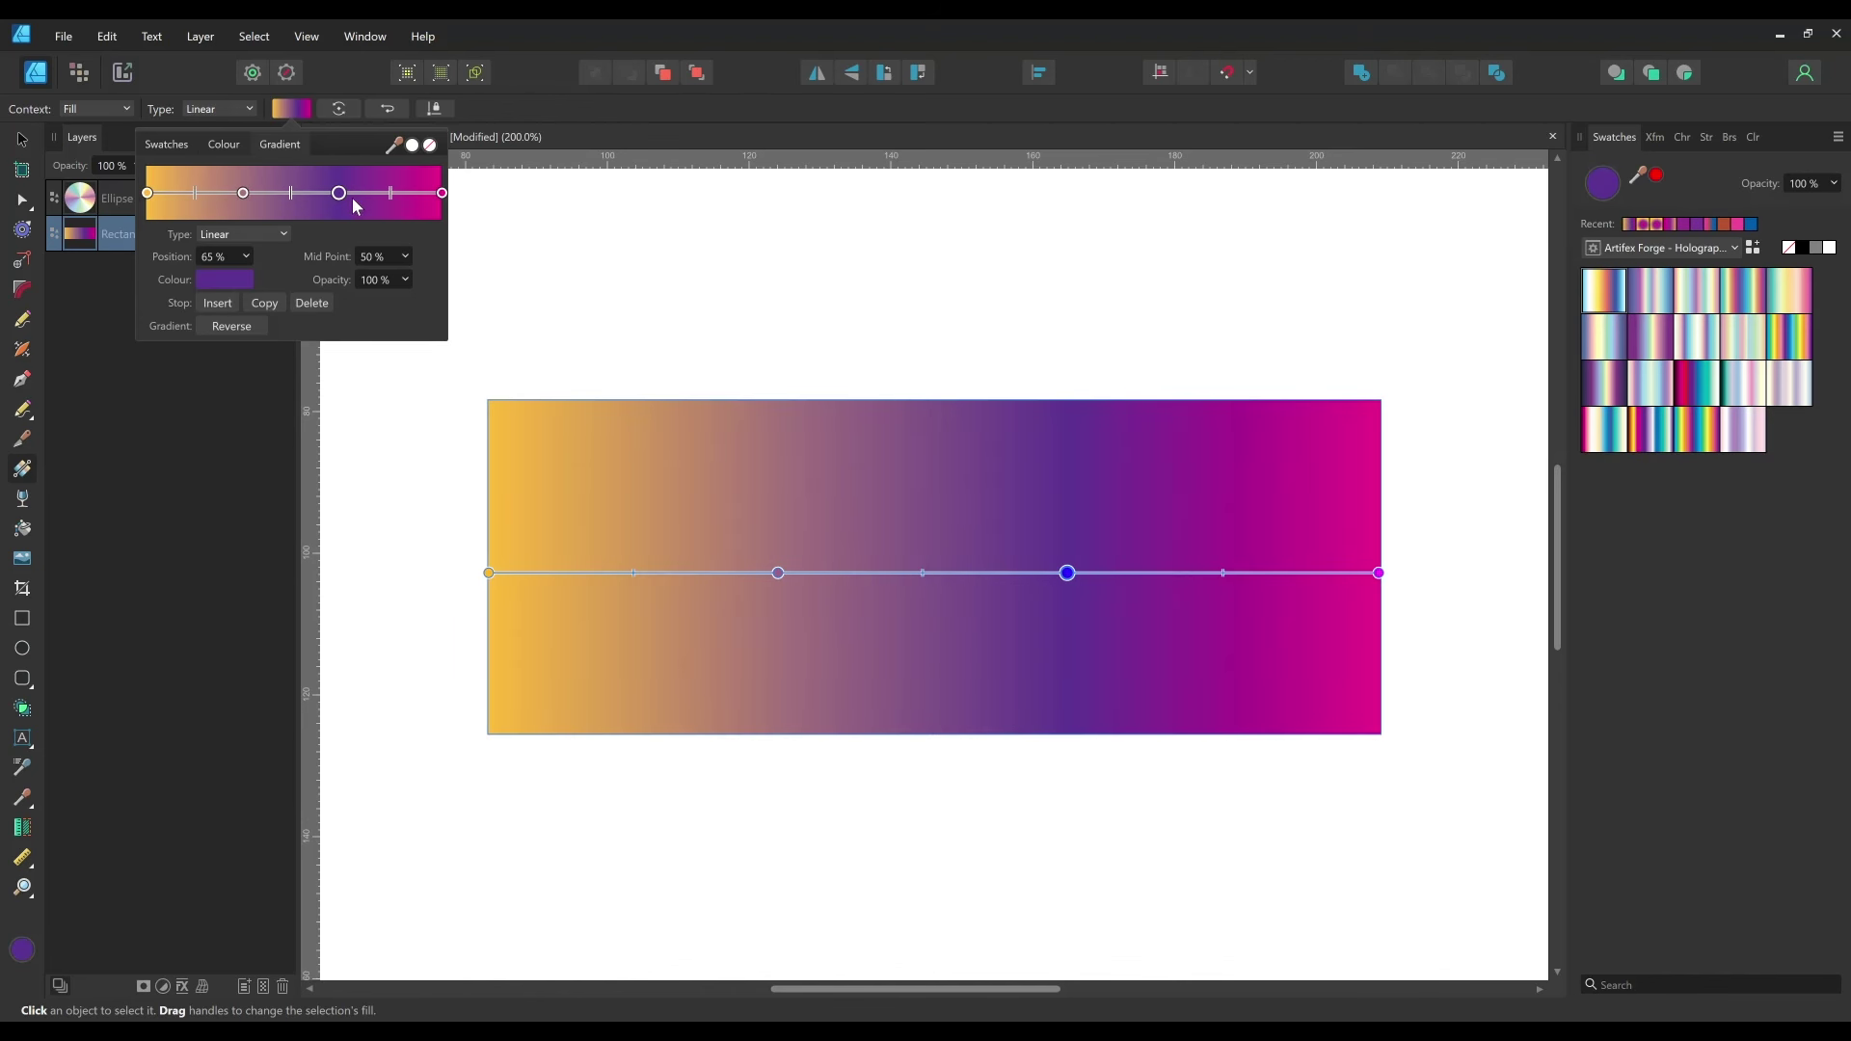
- Set the gradient mid point to 50% and fade the selected stop's opacity to transparent
left_click(392, 194)
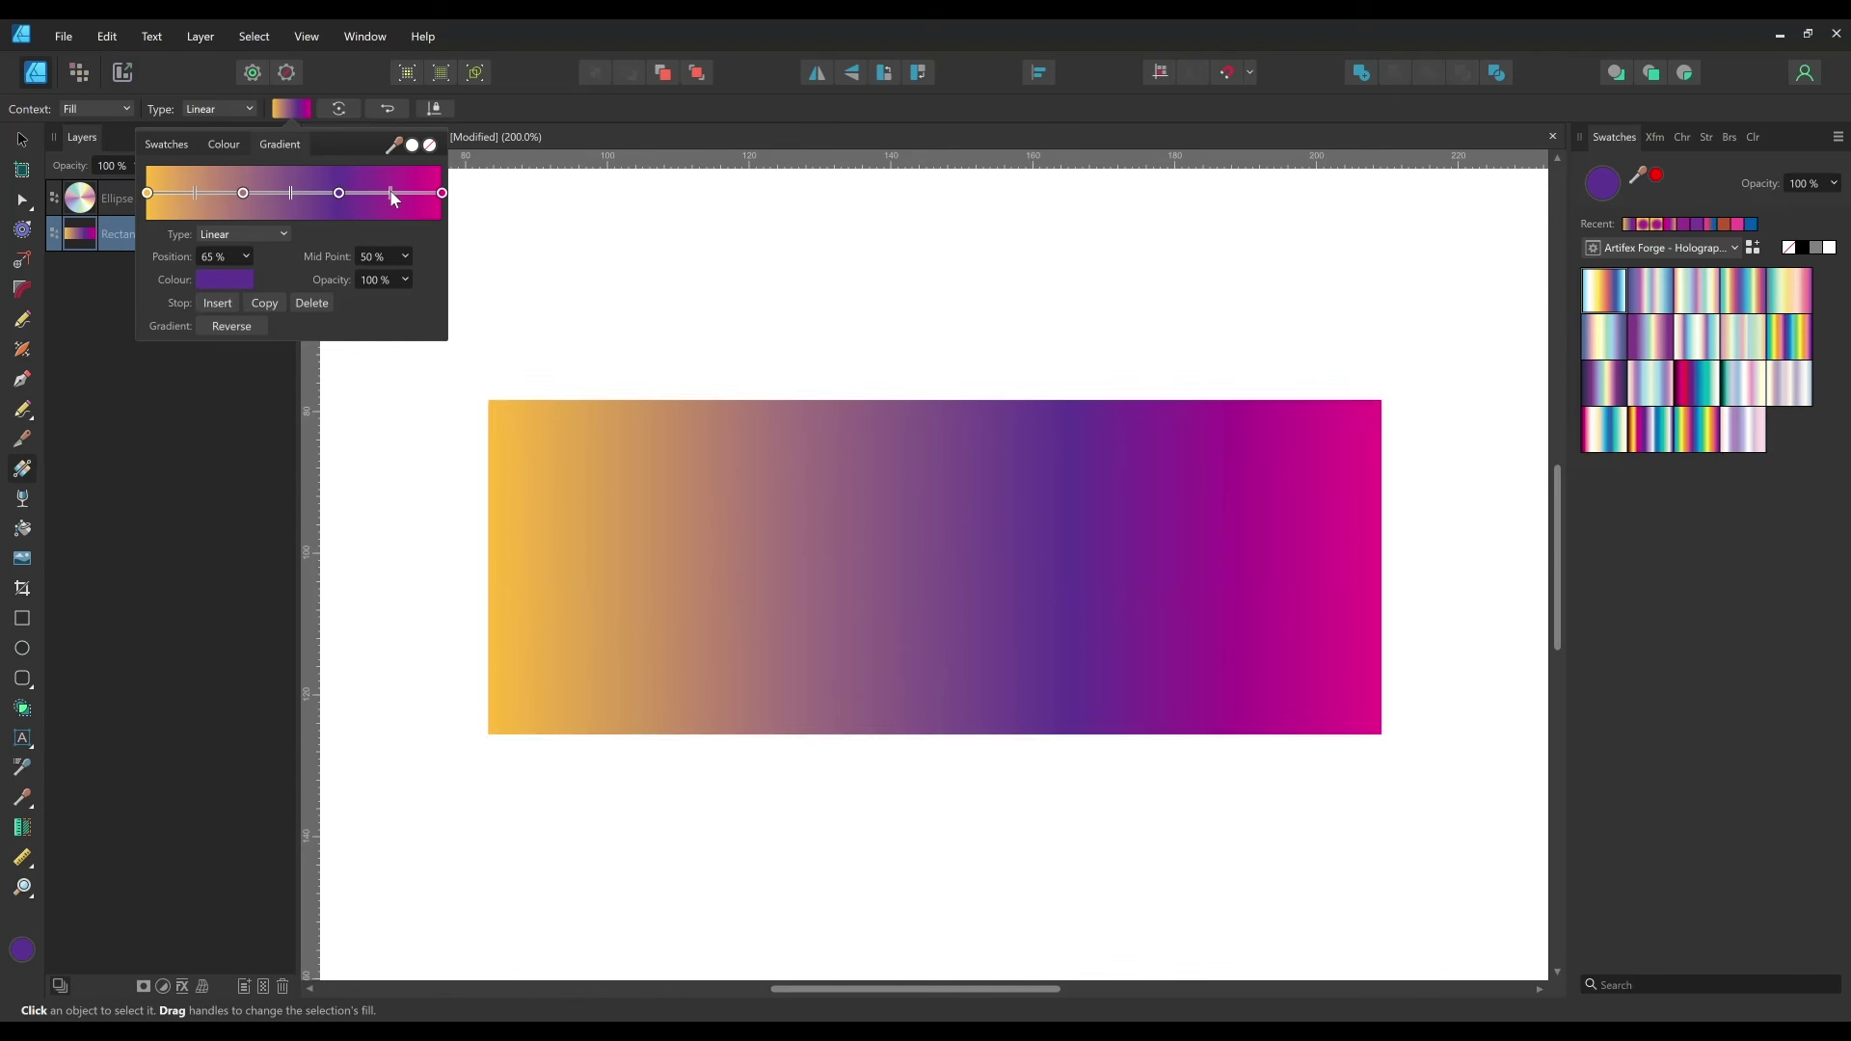
left_click(405, 256)
mouse_move(410, 279)
left_mouse_down()
mouse_move(374, 280)
mouse_move(419, 279)
left_mouse_up()
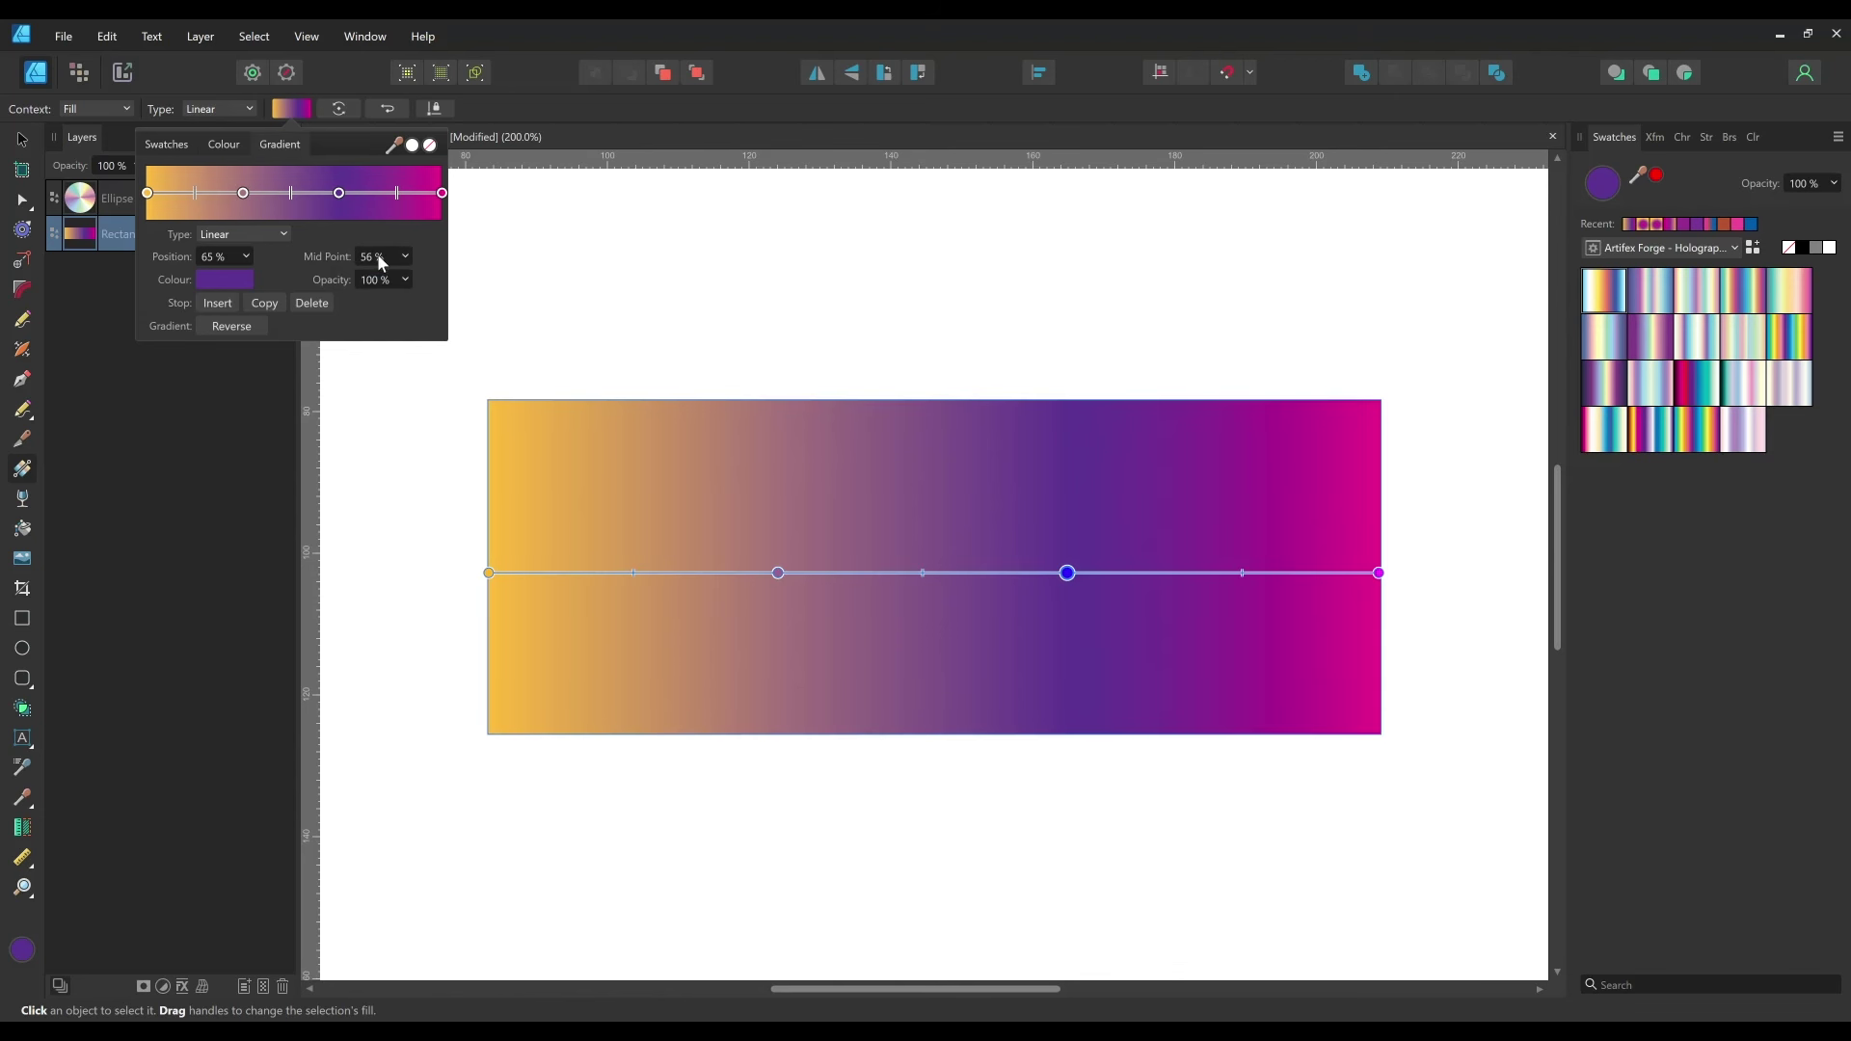
left_click(378, 256)
type("50")
key("Return")
left_click(406, 280)
mouse_move(406, 292)
left_mouse_down()
mouse_move(256, 302)
mouse_move(433, 304)
left_mouse_up()
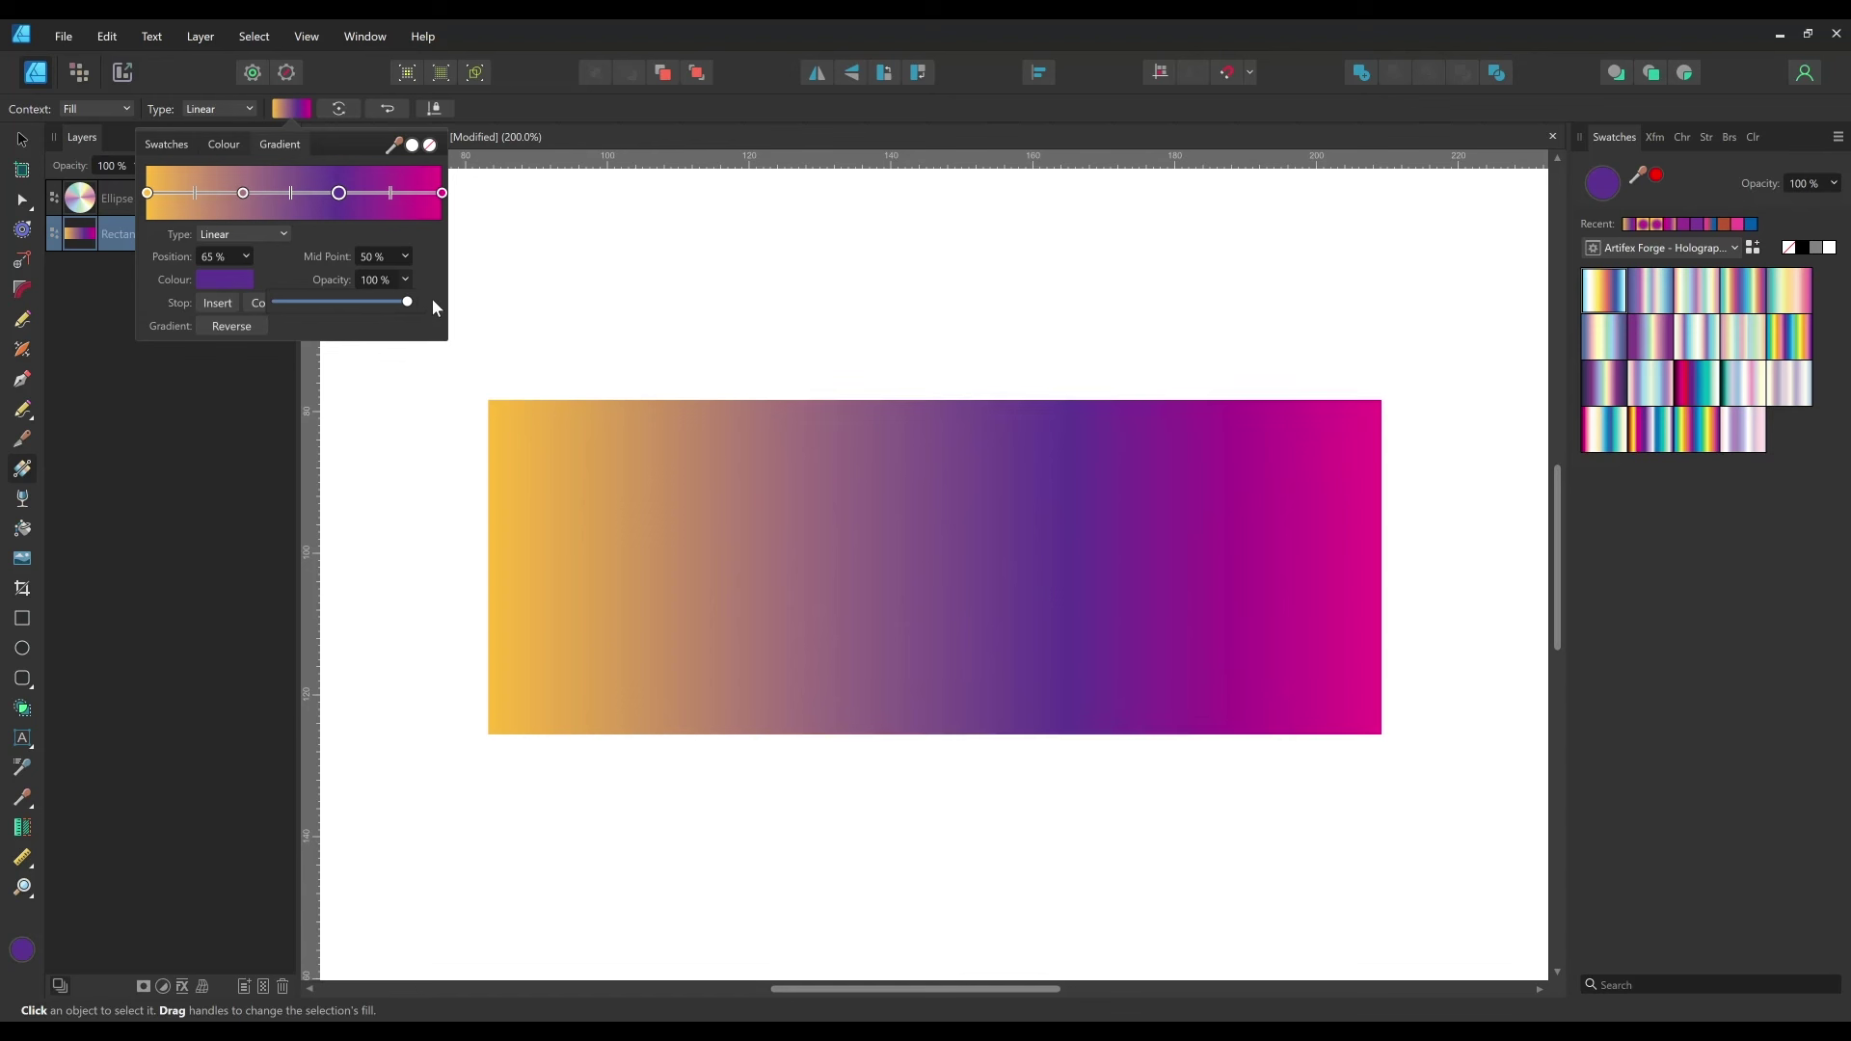
left_click(478, 253)
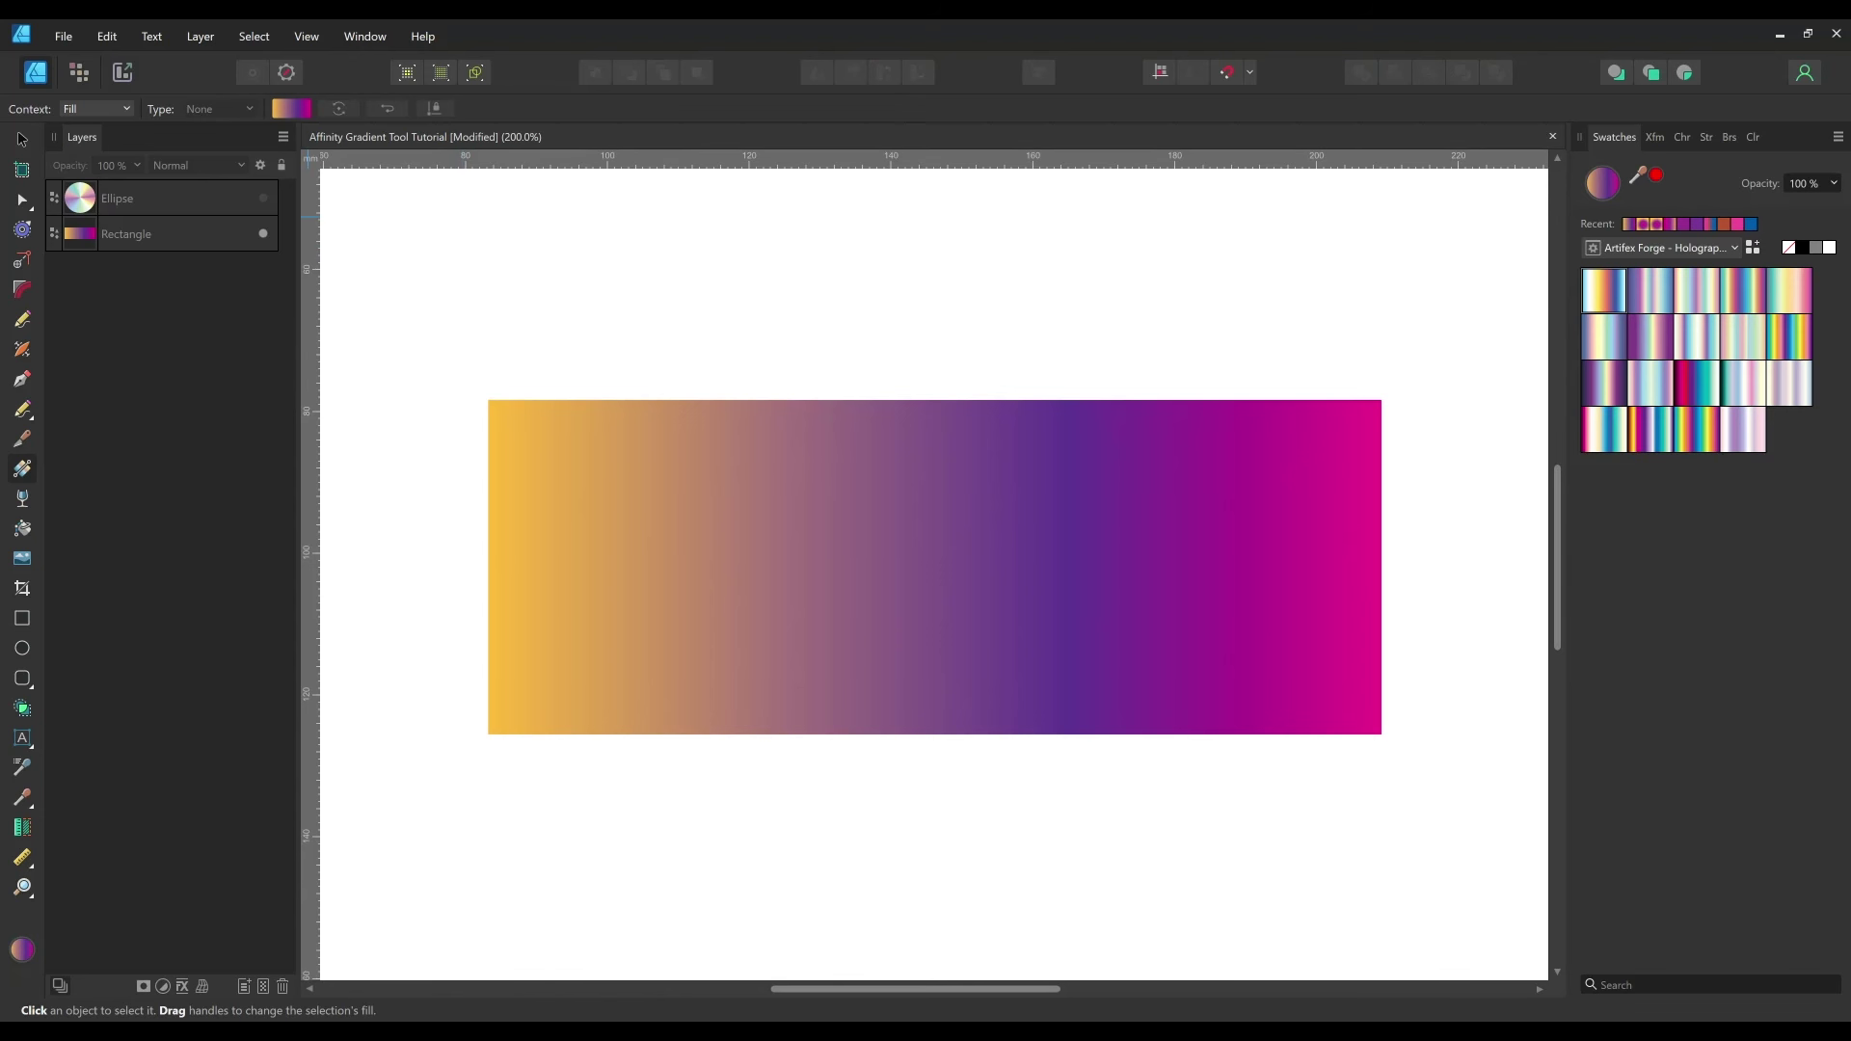
- Add a document palette named 'New Gradients' and save the rectangle's yellow-purple-magenta gradient into it
left_click(173, 233)
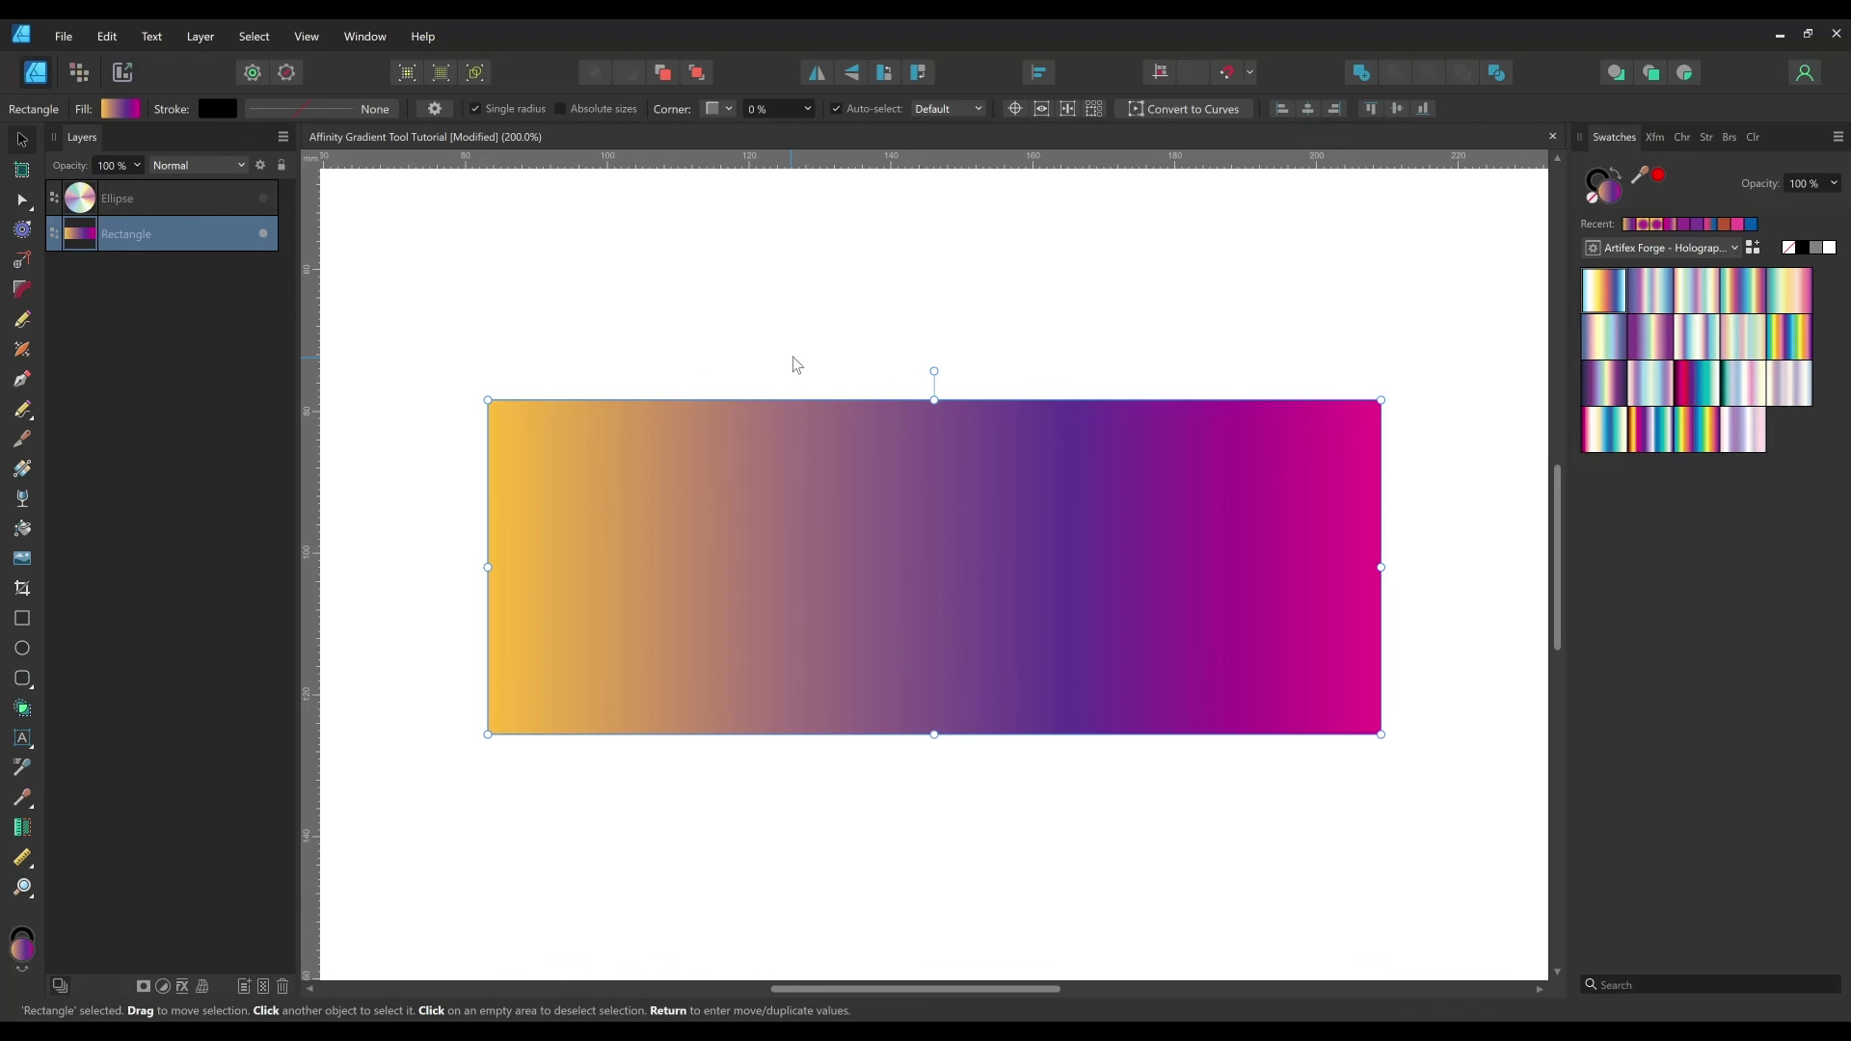
left_click(1838, 138)
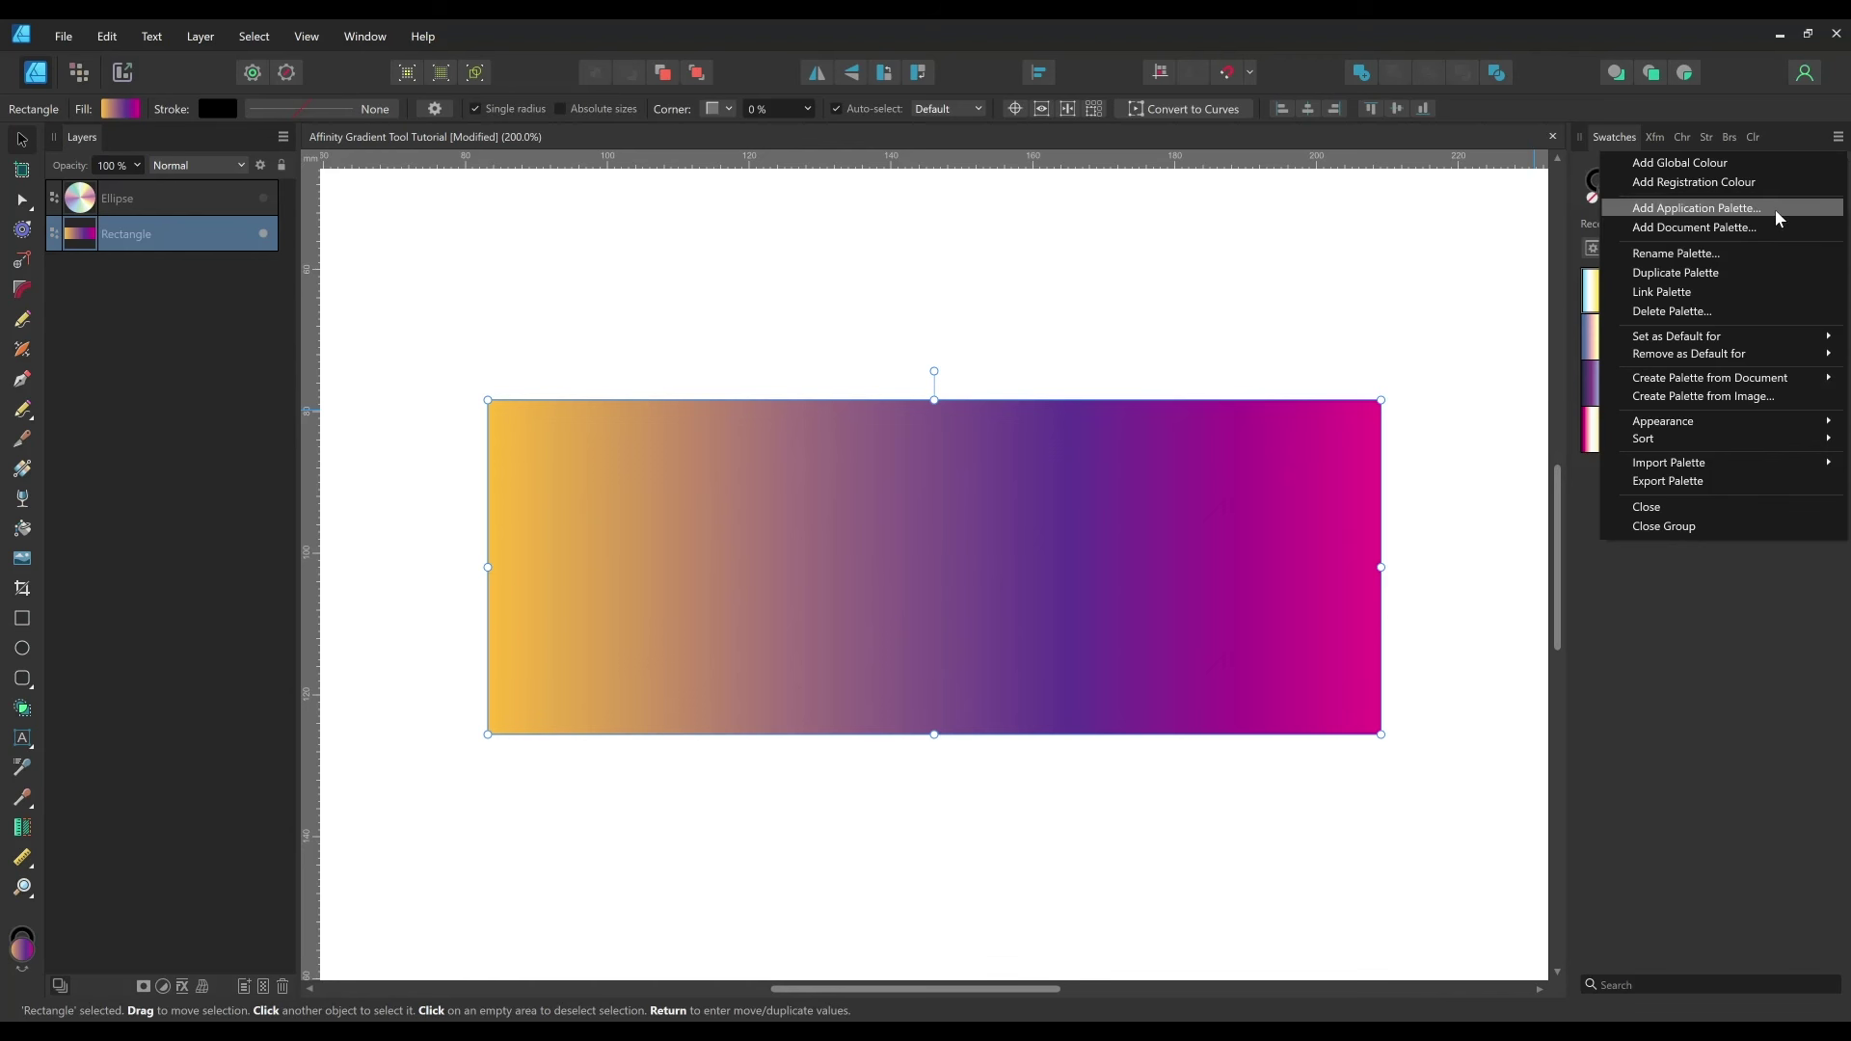
left_click(1778, 228)
type("New Gradients")
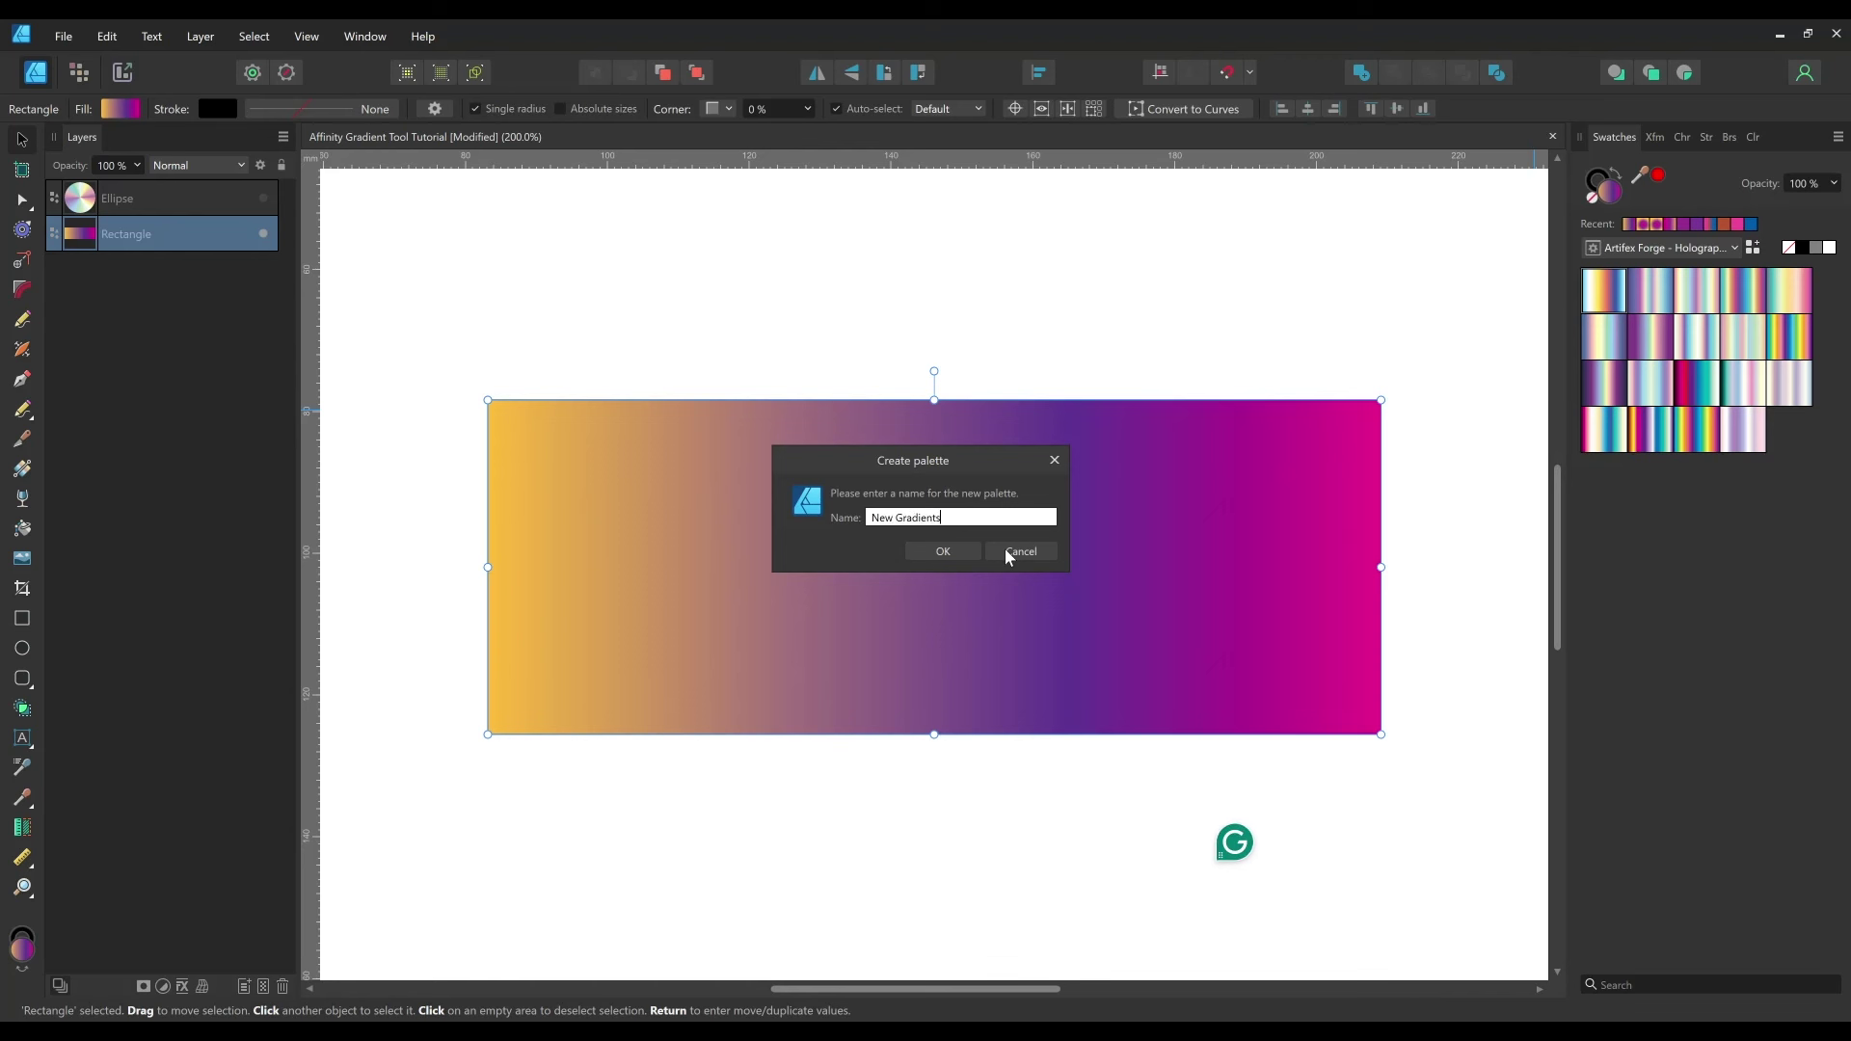
left_click(960, 546)
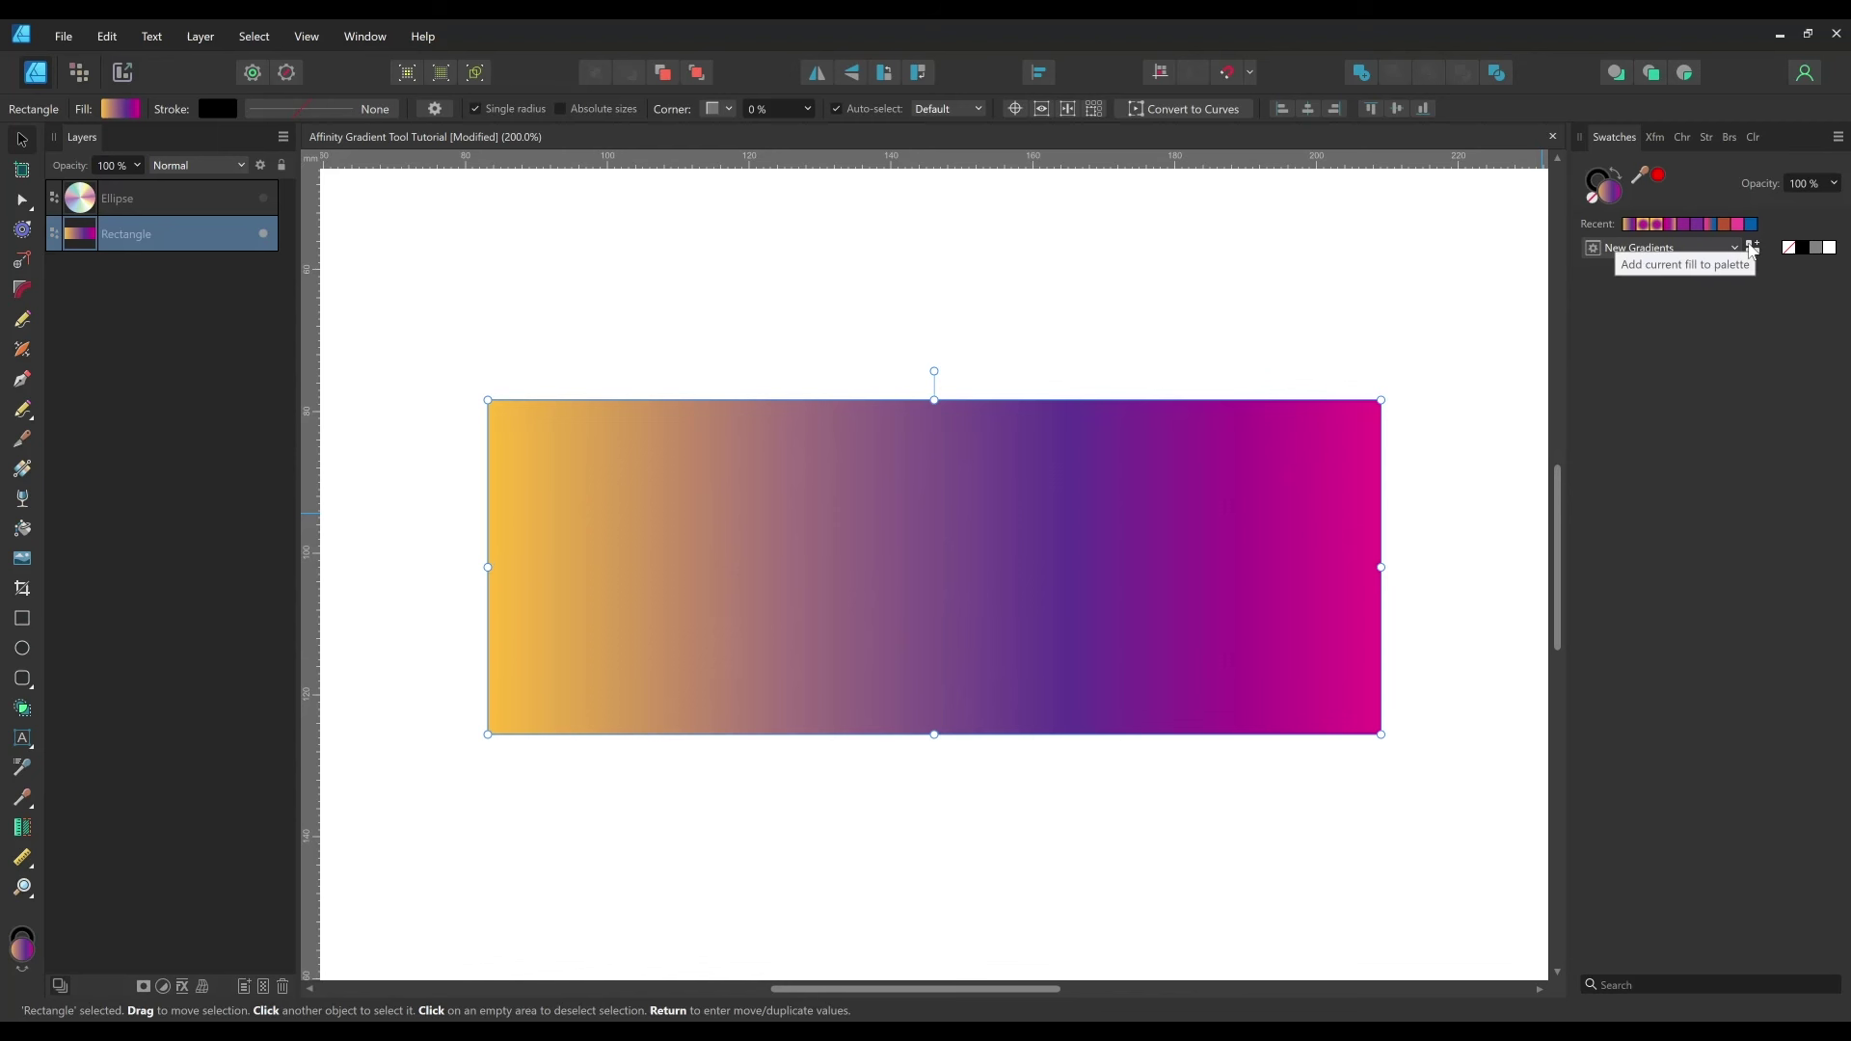
left_click(1752, 249)
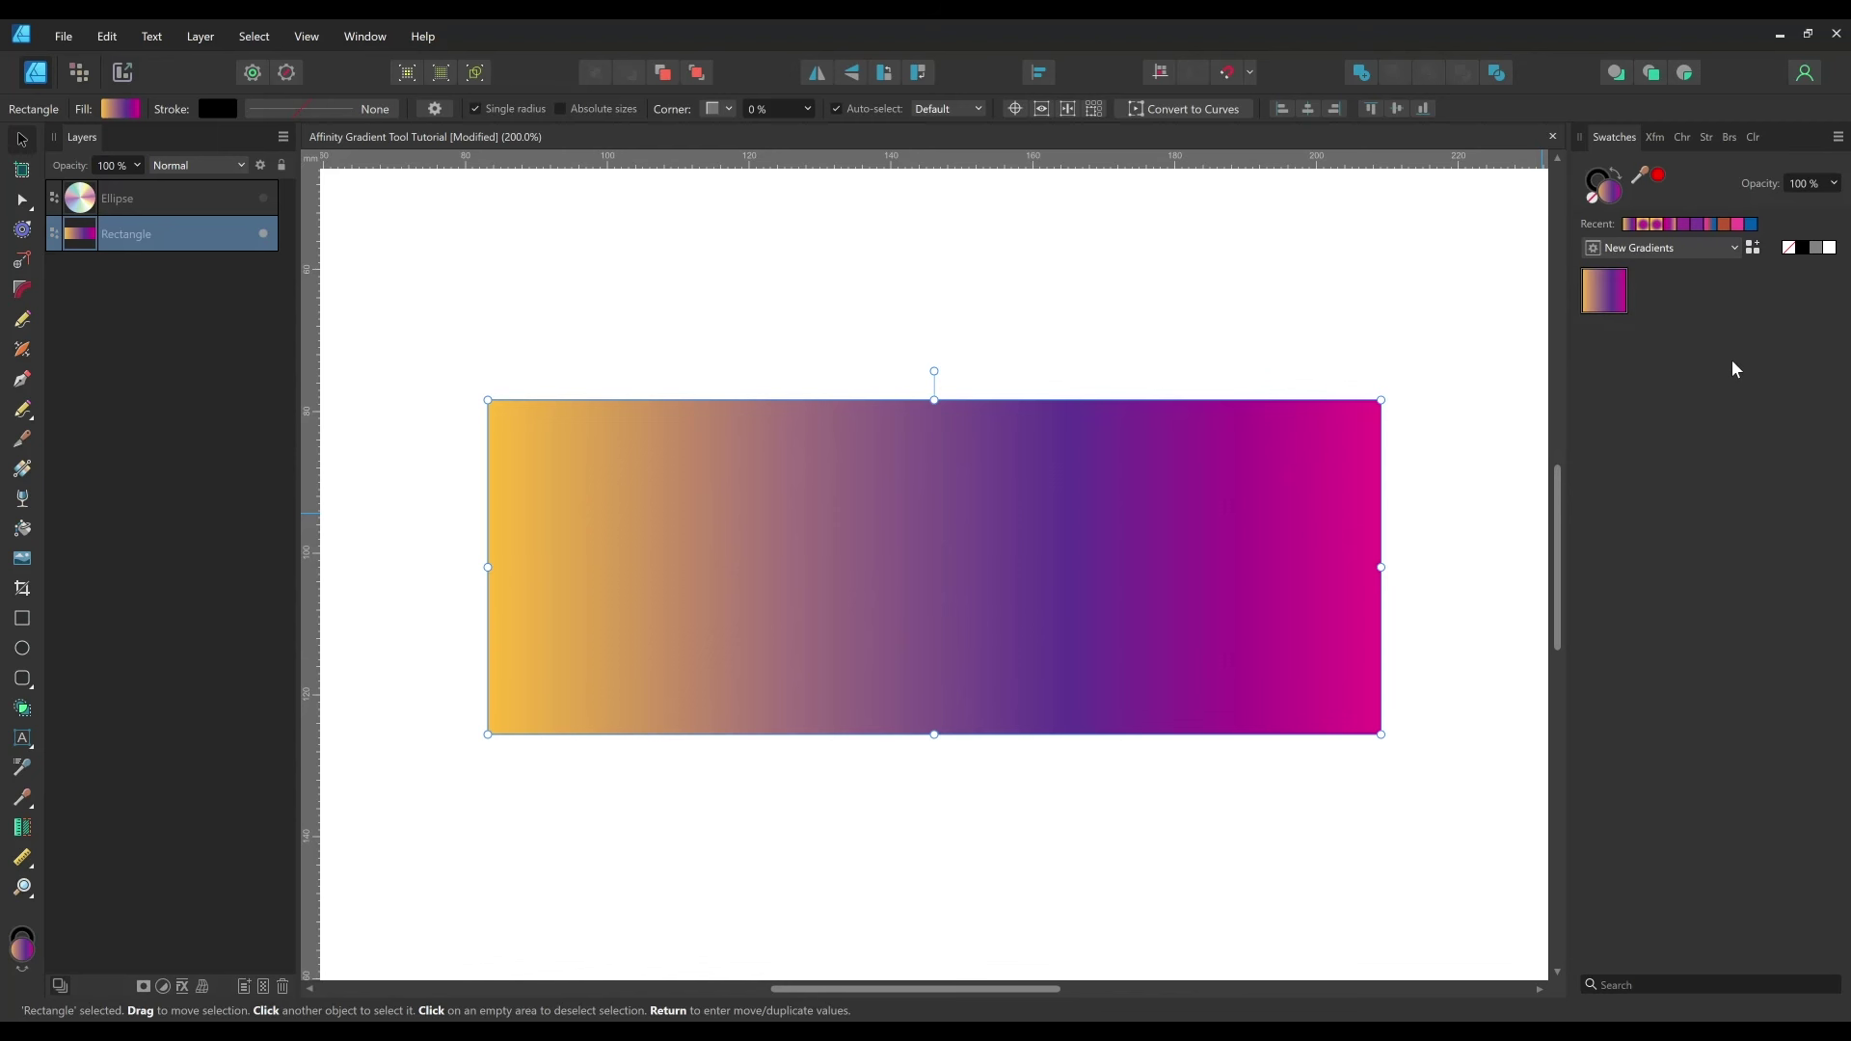
left_click(1724, 254)
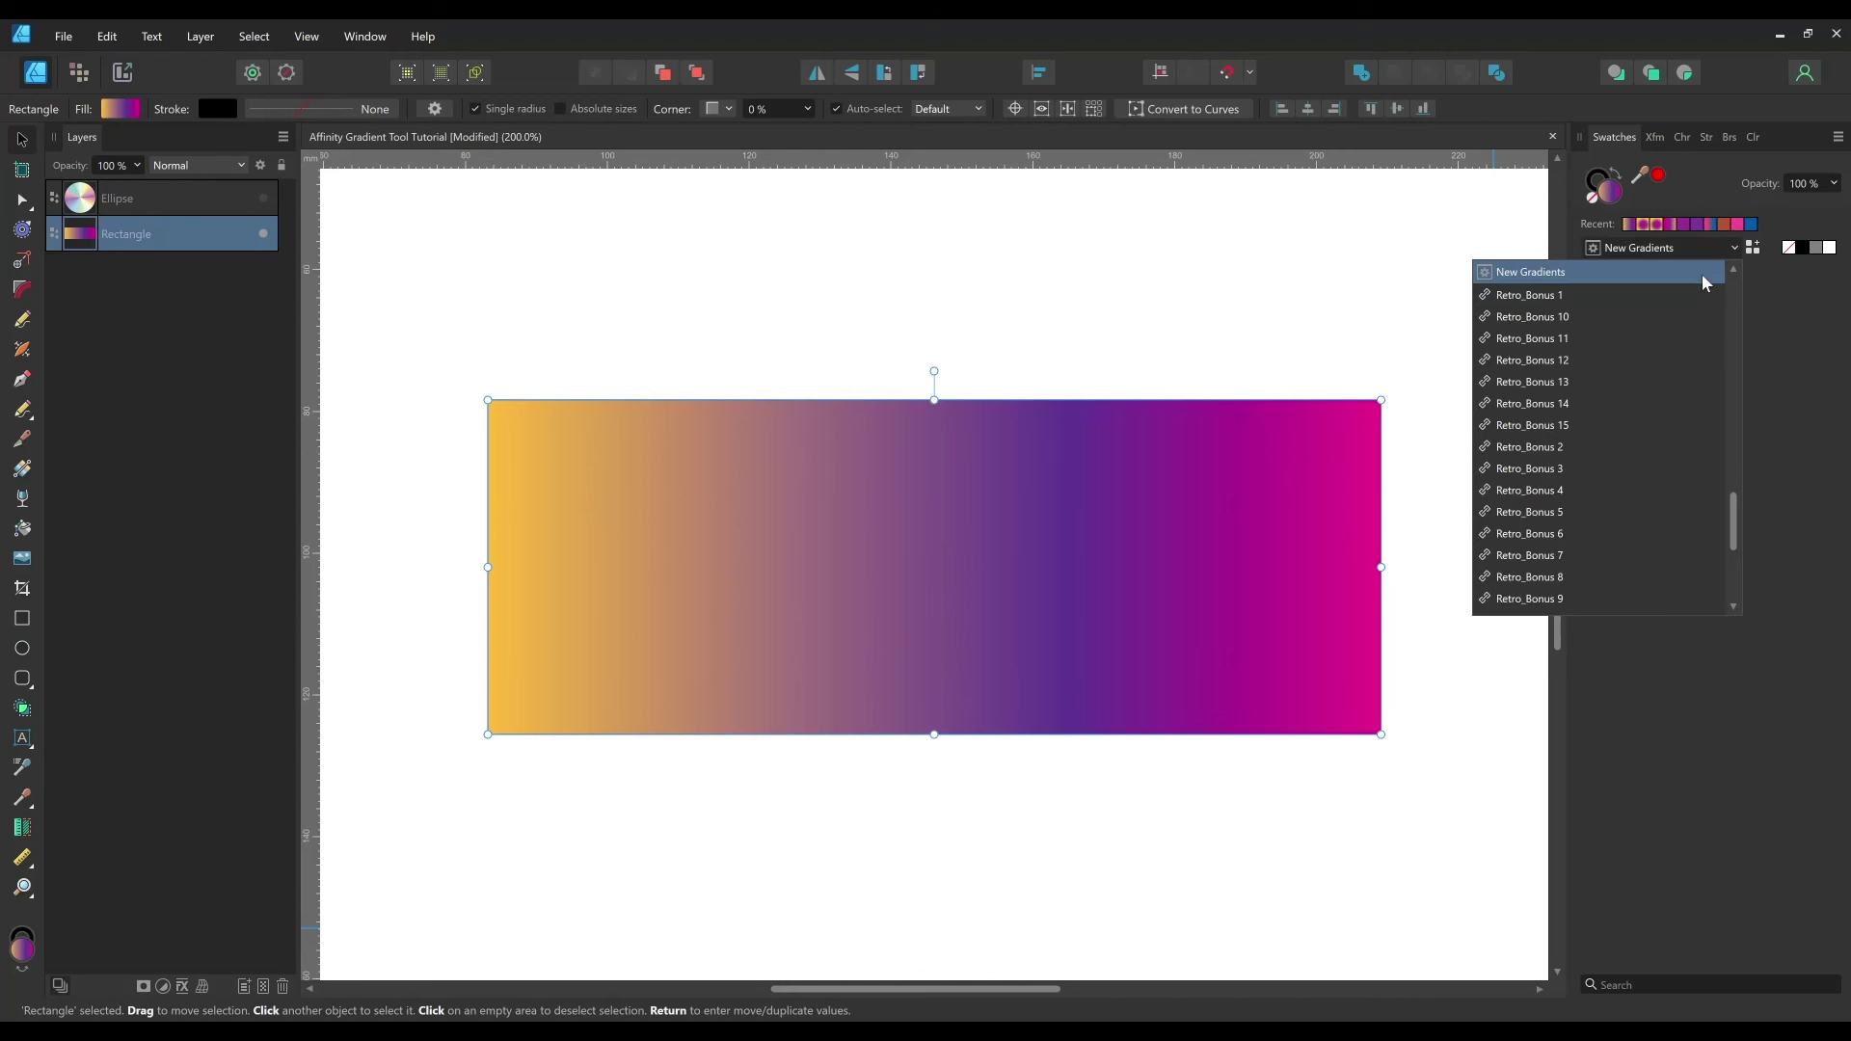
scroll(1732, 554, "down", 3)
left_click_drag(1732, 554, 1726, 430)
left_click(1777, 360)
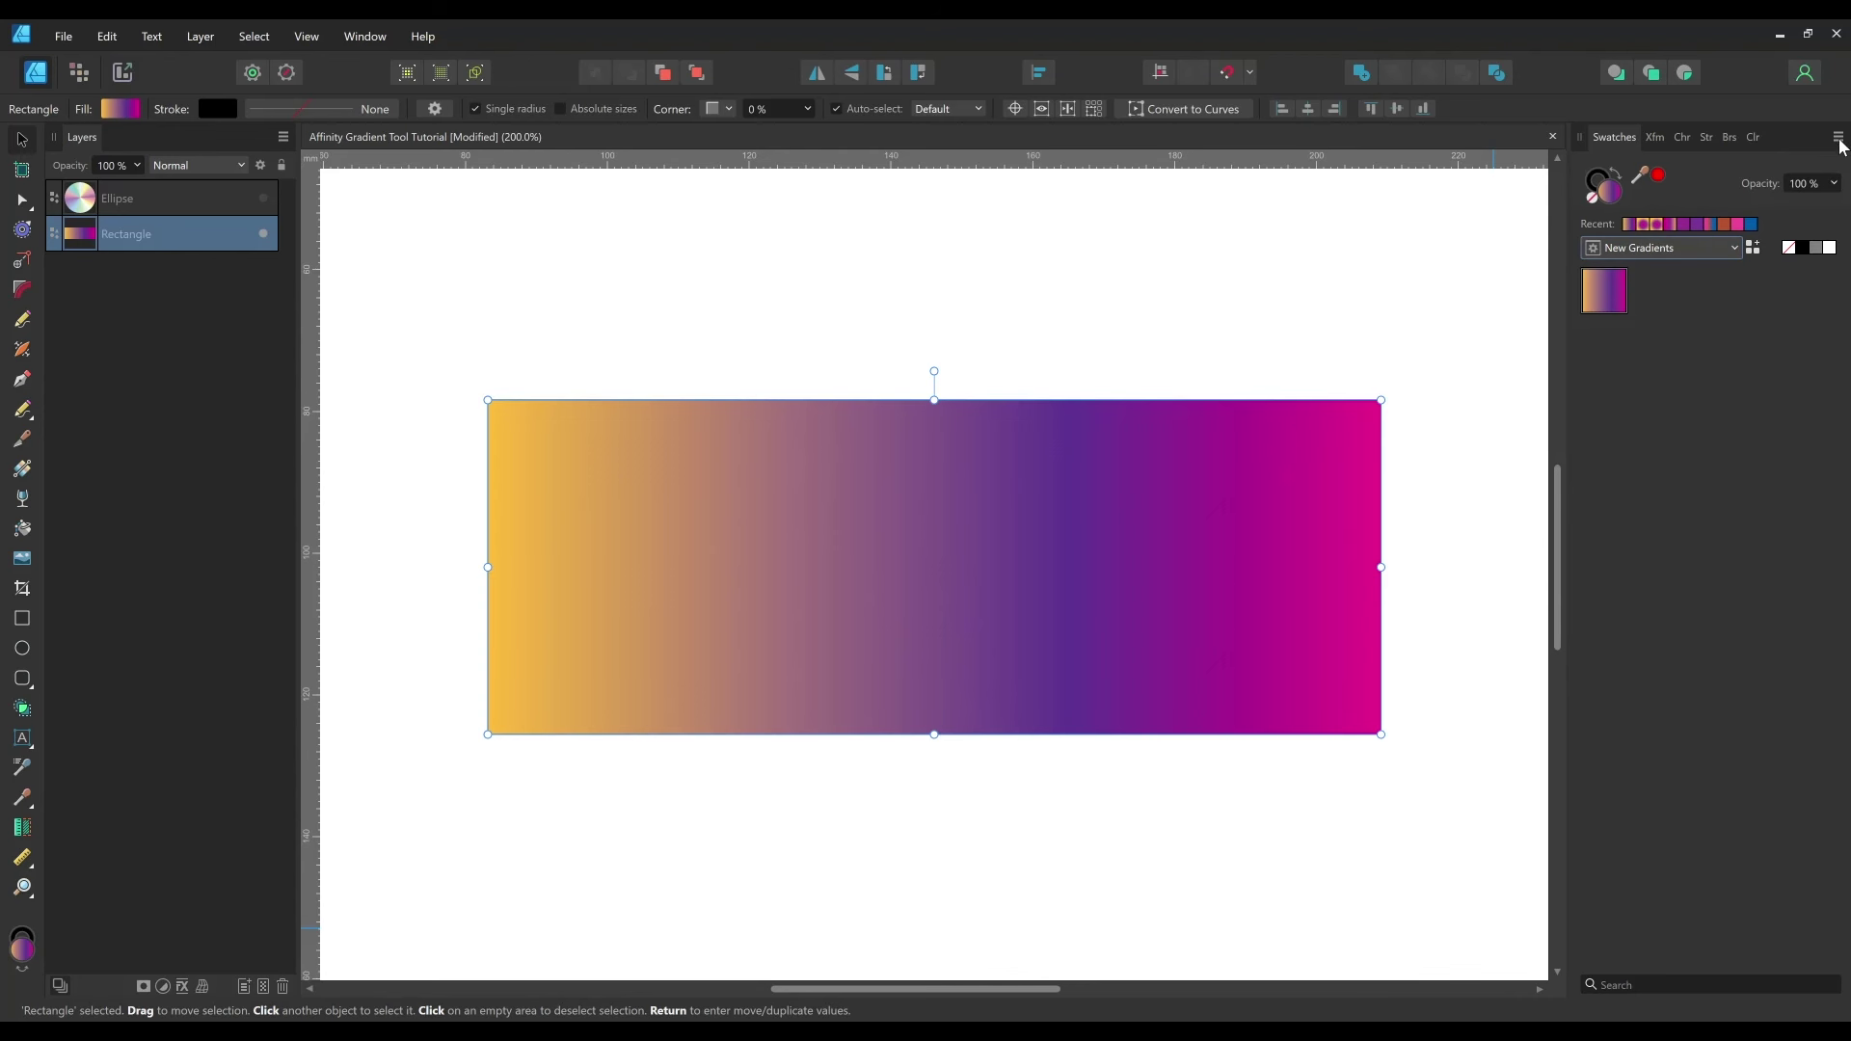
left_click(1837, 138)
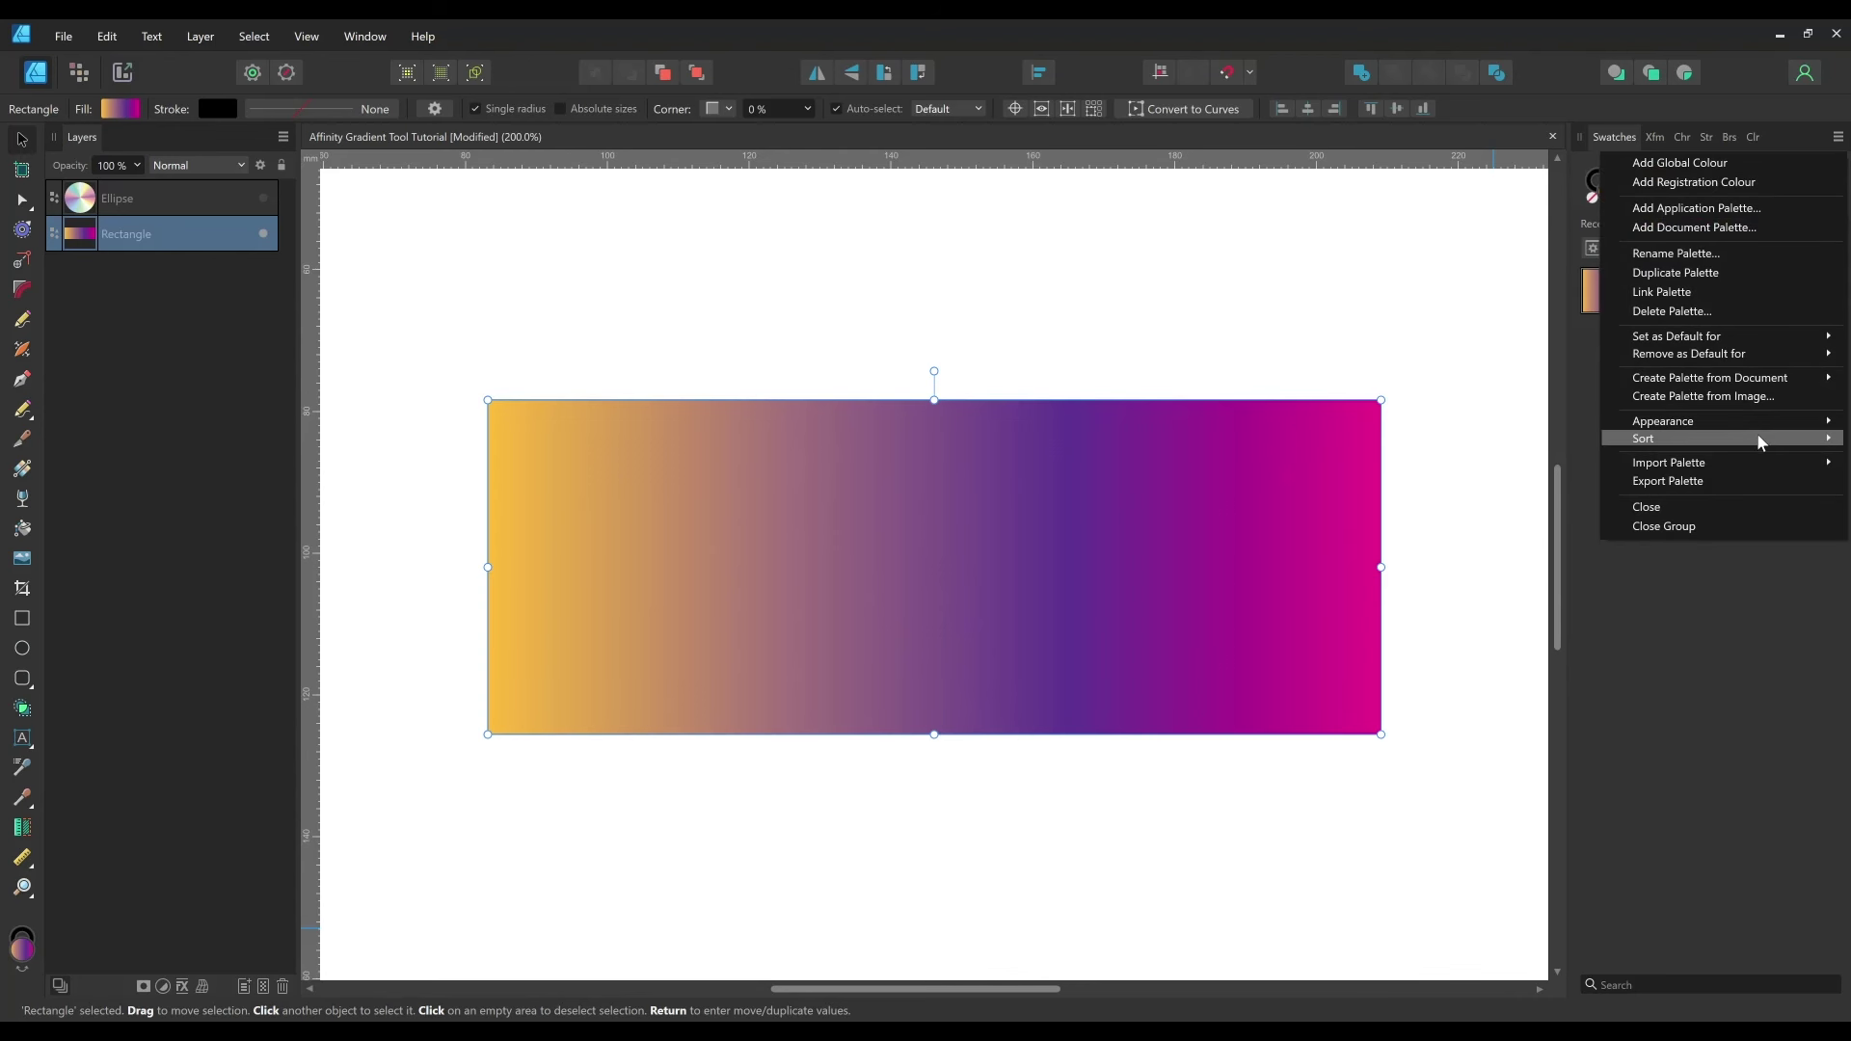
left_click(1763, 482)
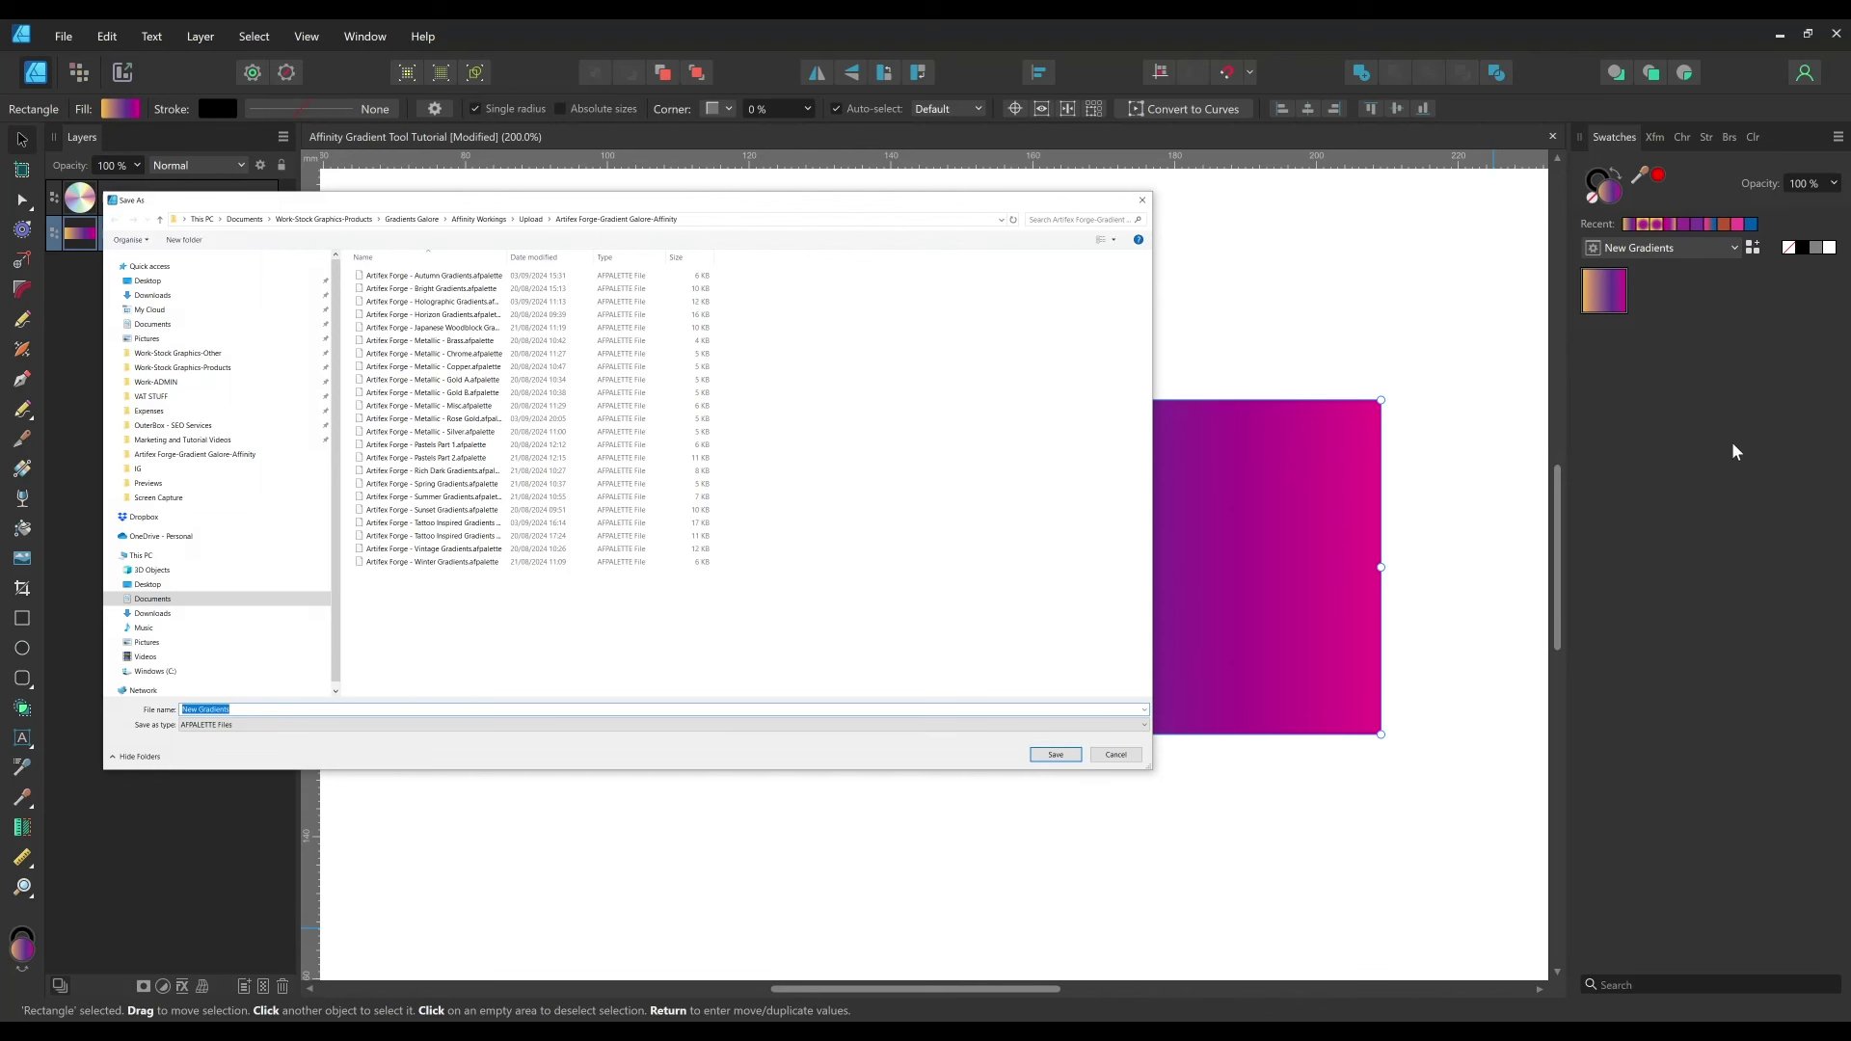
left_click(1115, 755)
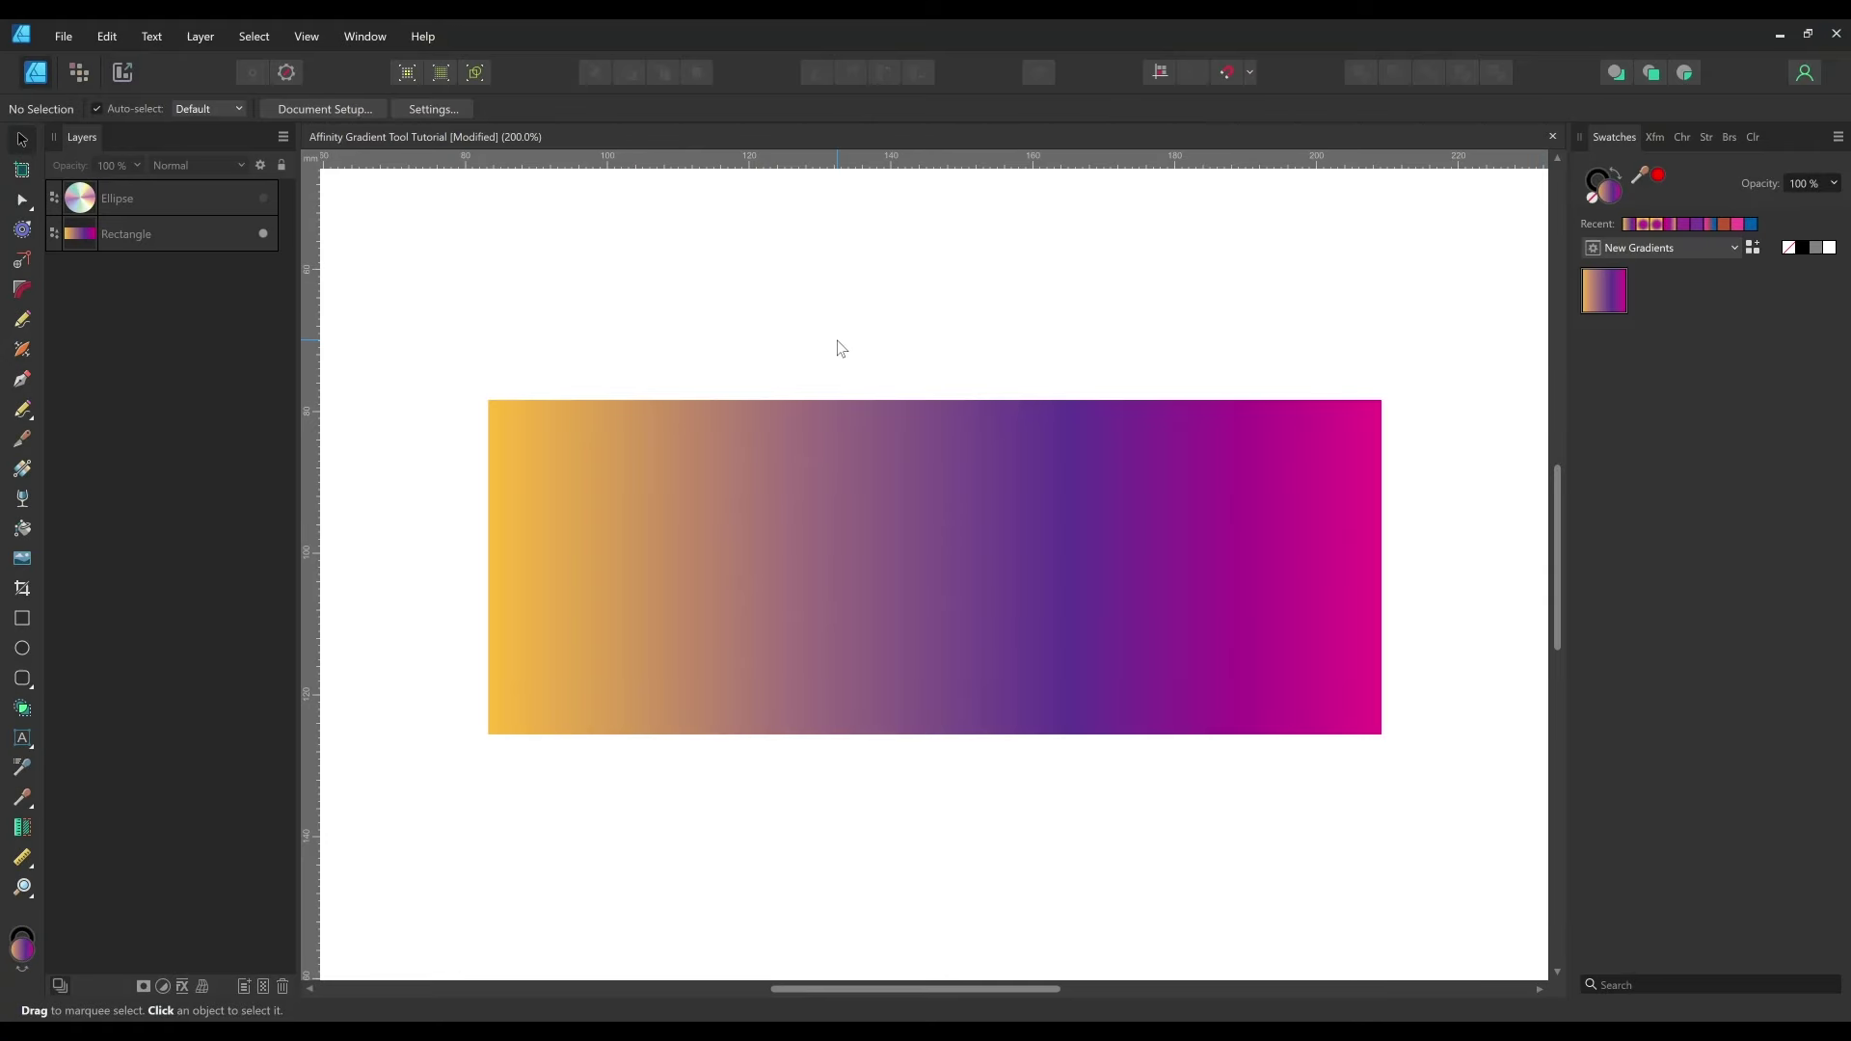
left_click(1838, 137)
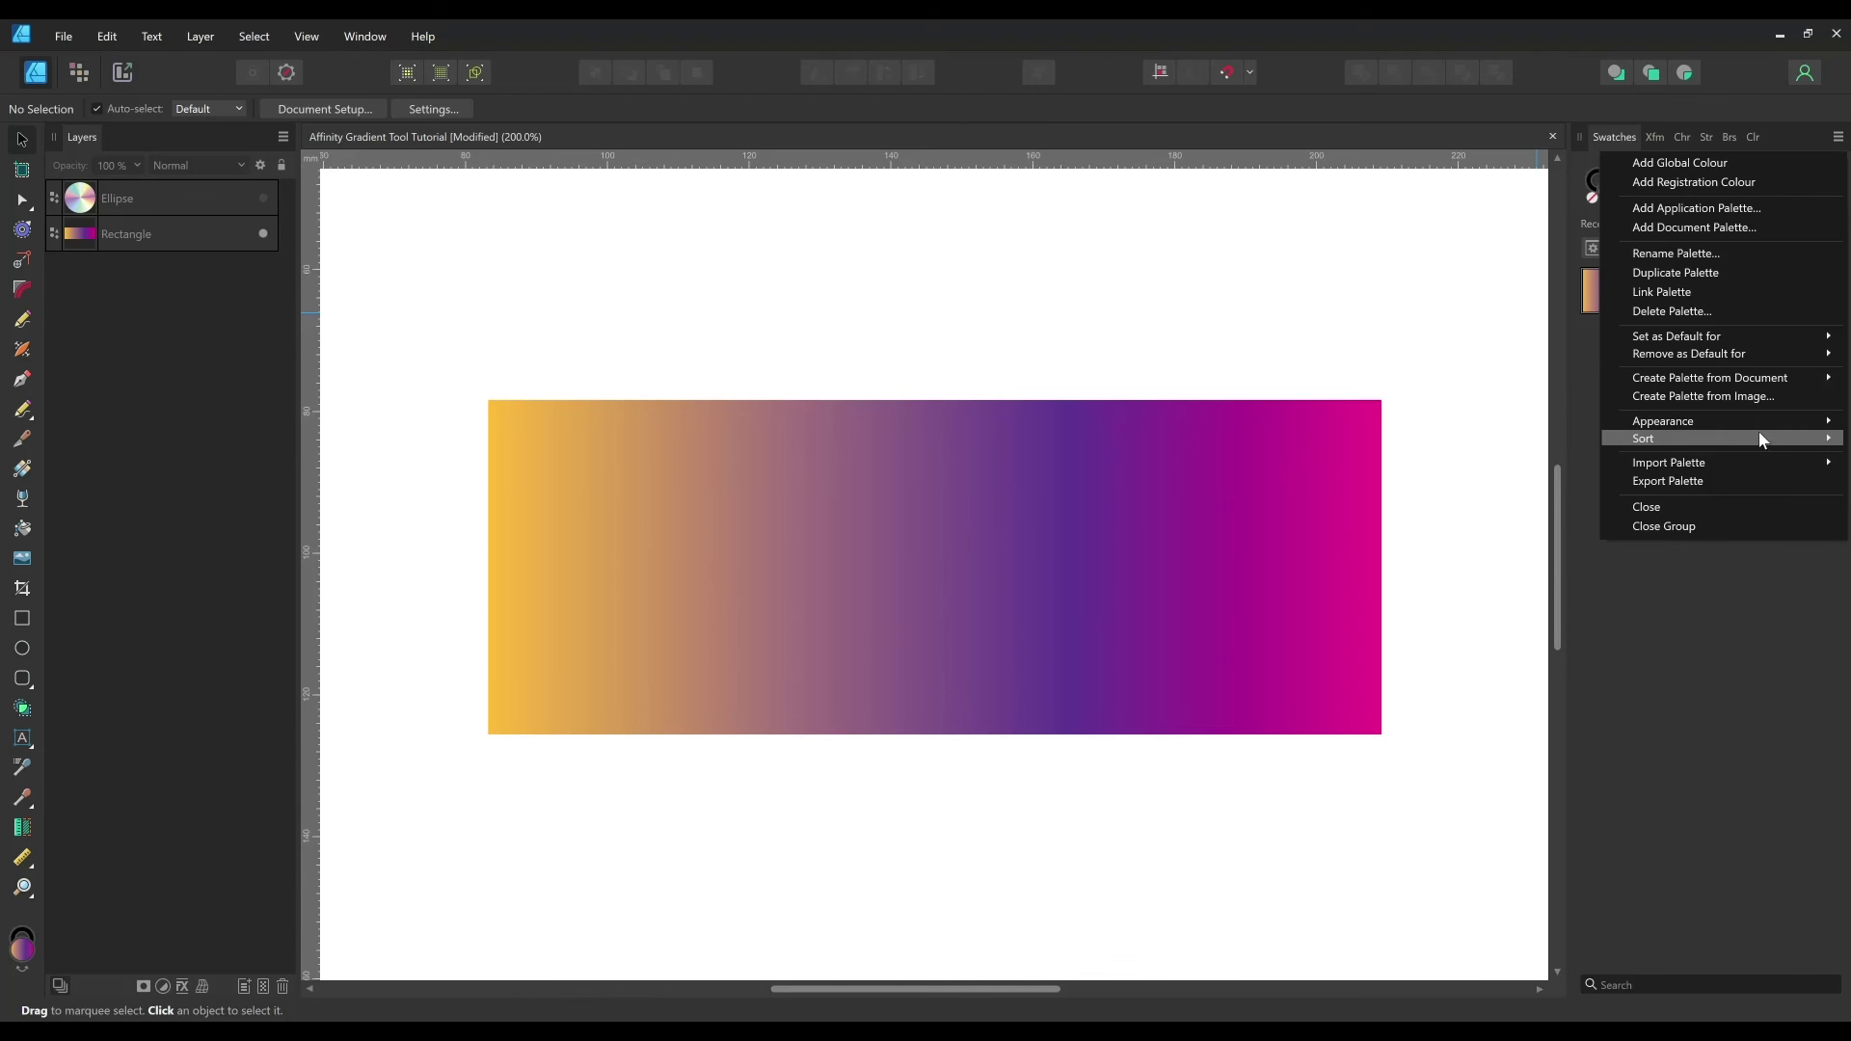
- Import the Sunset Gradients .afpalette file as an application palette
mouse_move(1760, 458)
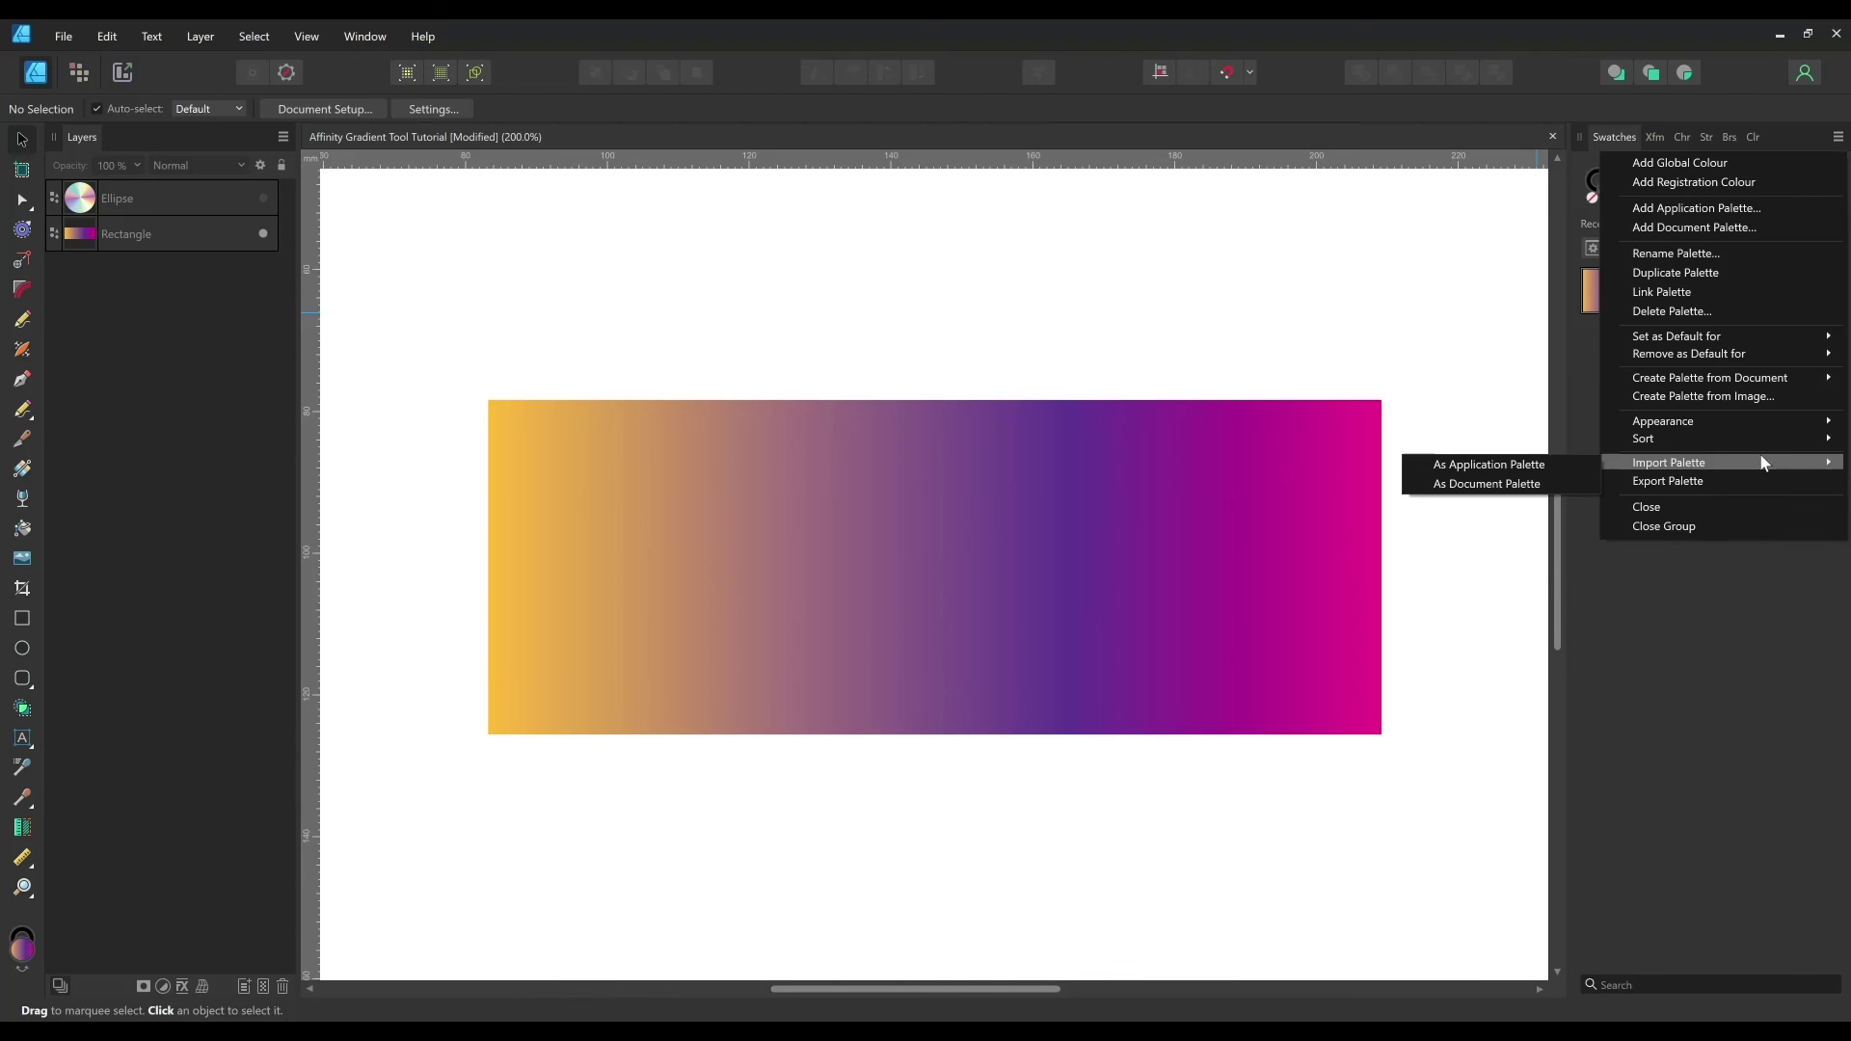
left_click(1550, 465)
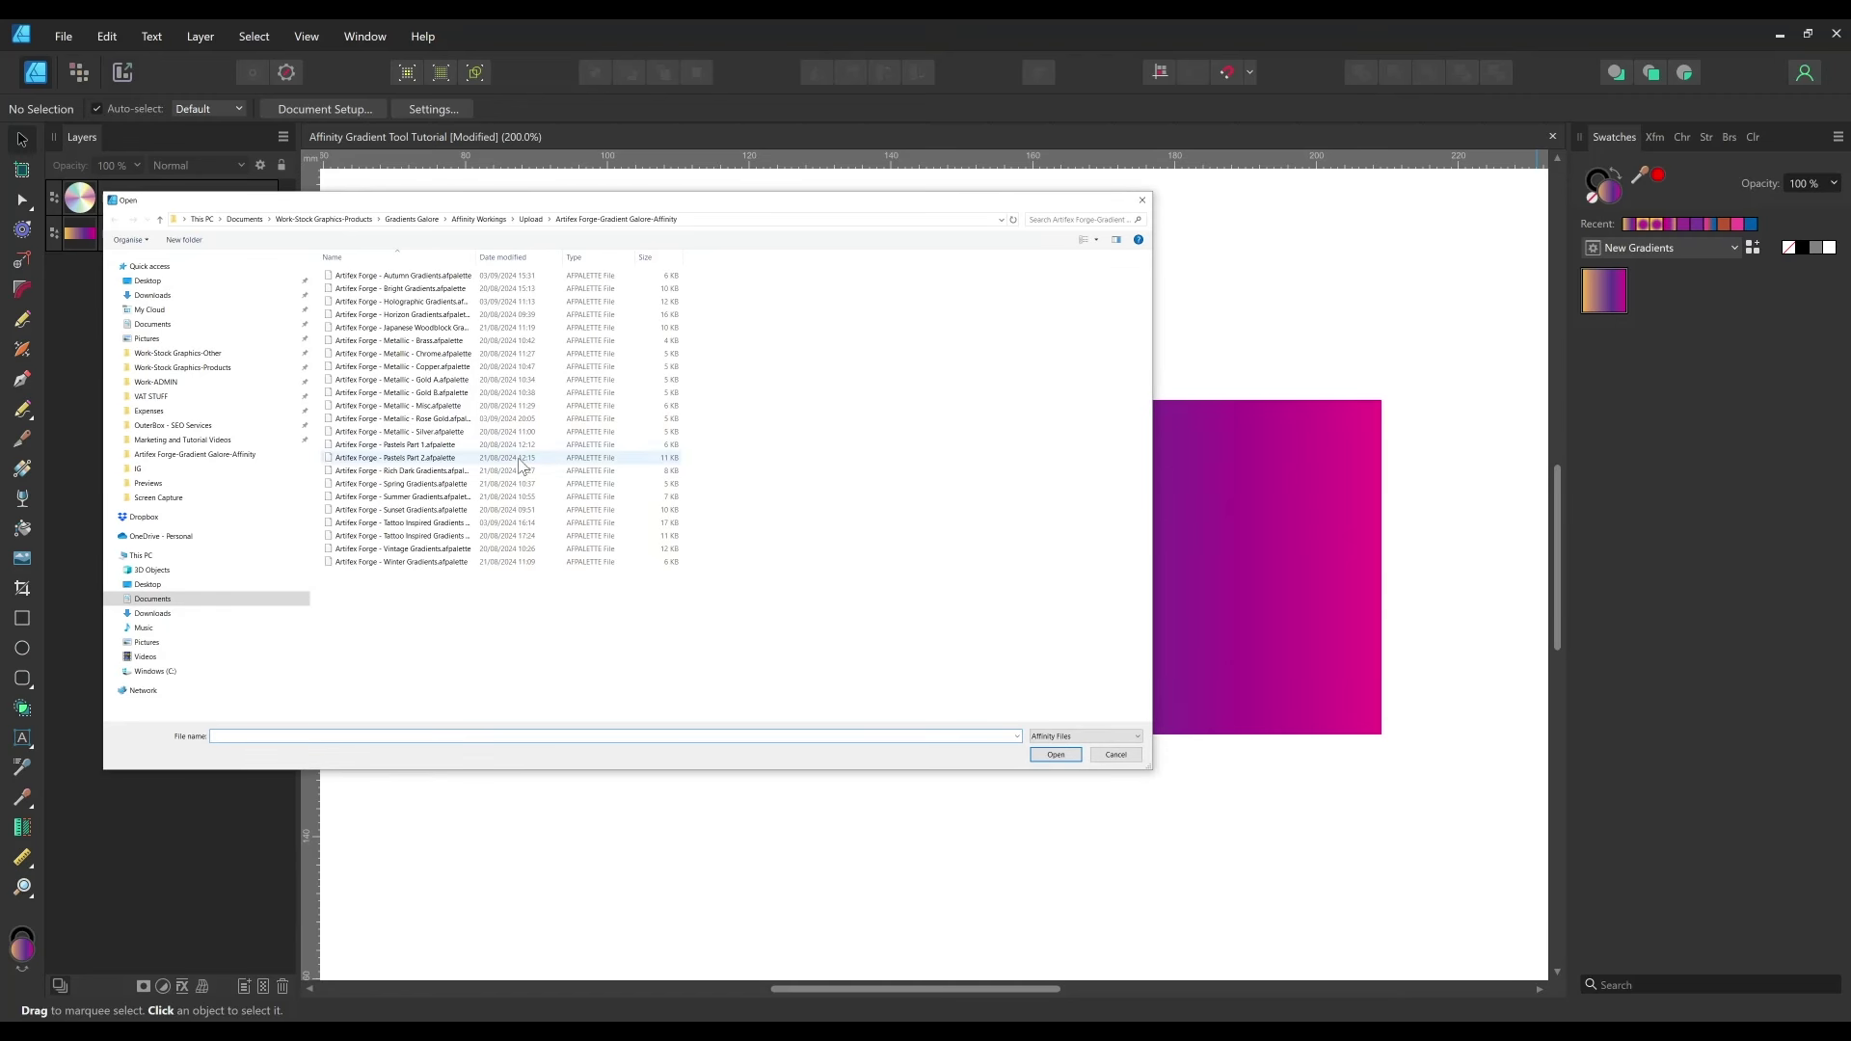
left_click(449, 512)
double_click(450, 512)
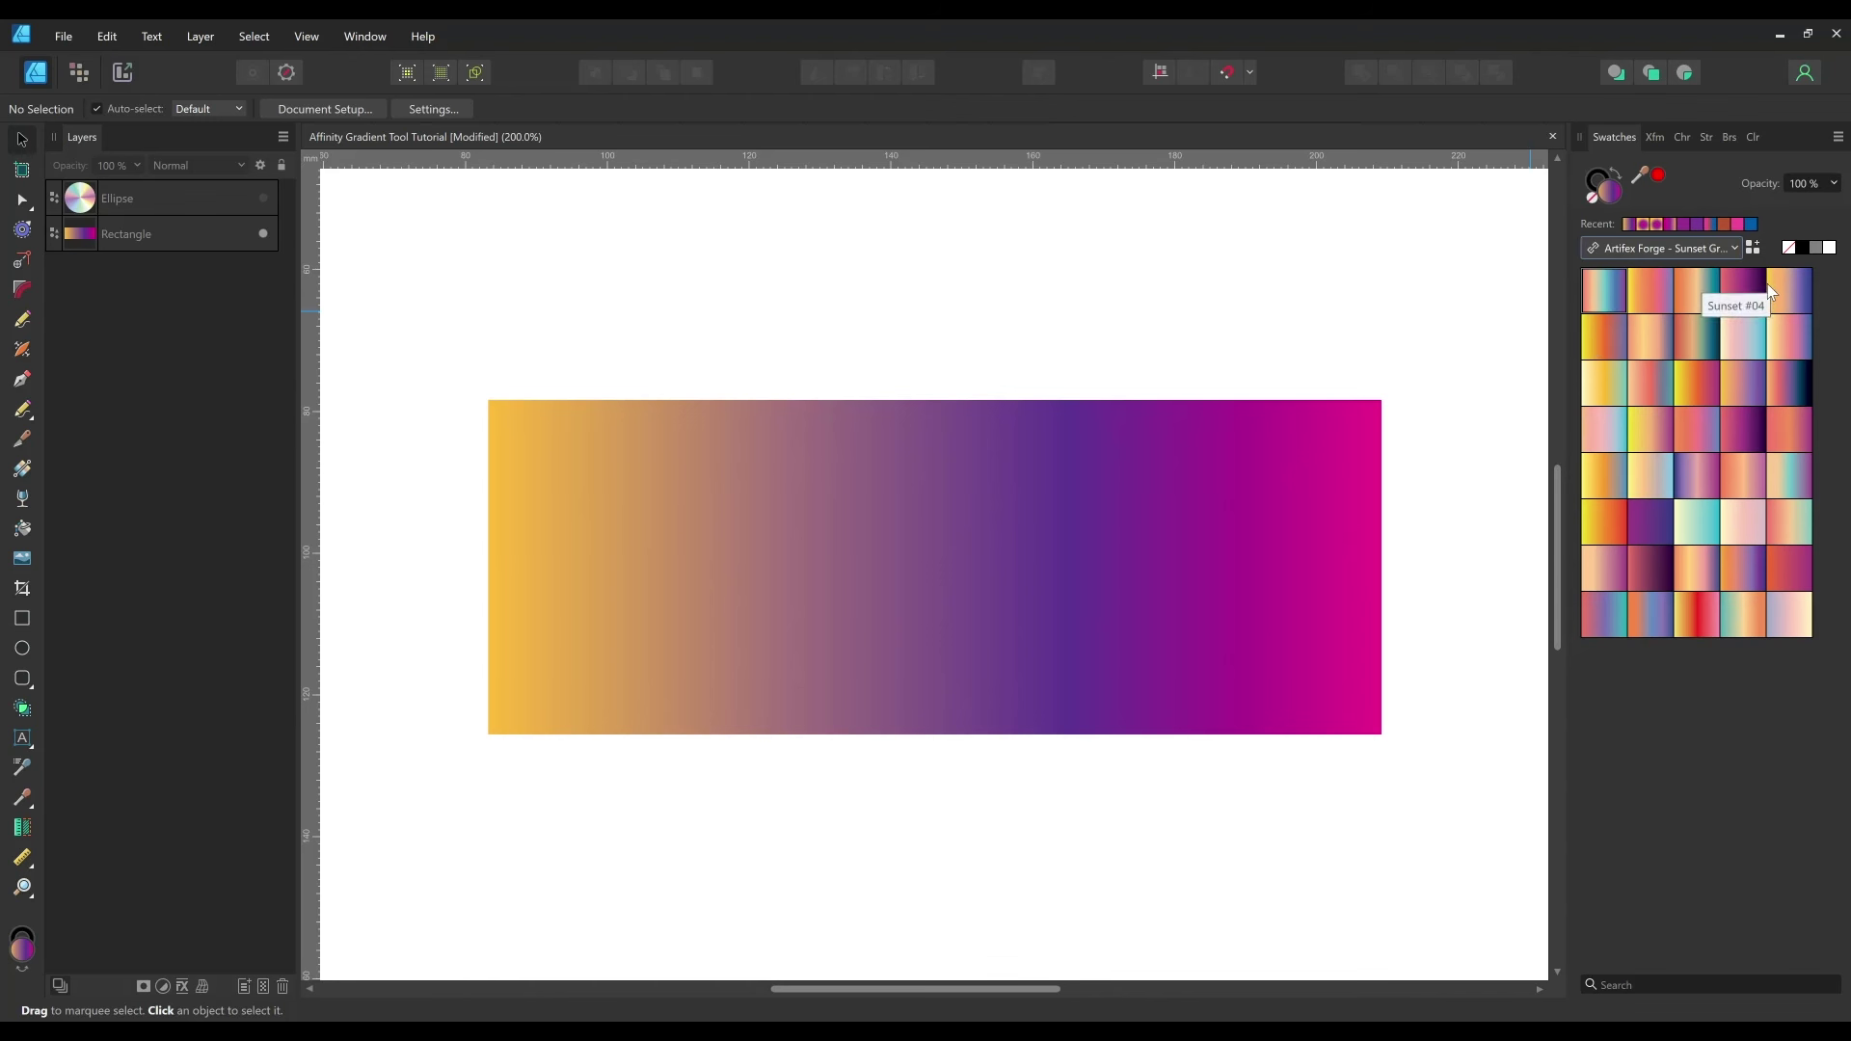
- Switch the Swatches panel to the Japanese Woodblock gradient palette
left_click(1723, 244)
left_click_drag(1730, 506, 1741, 446)
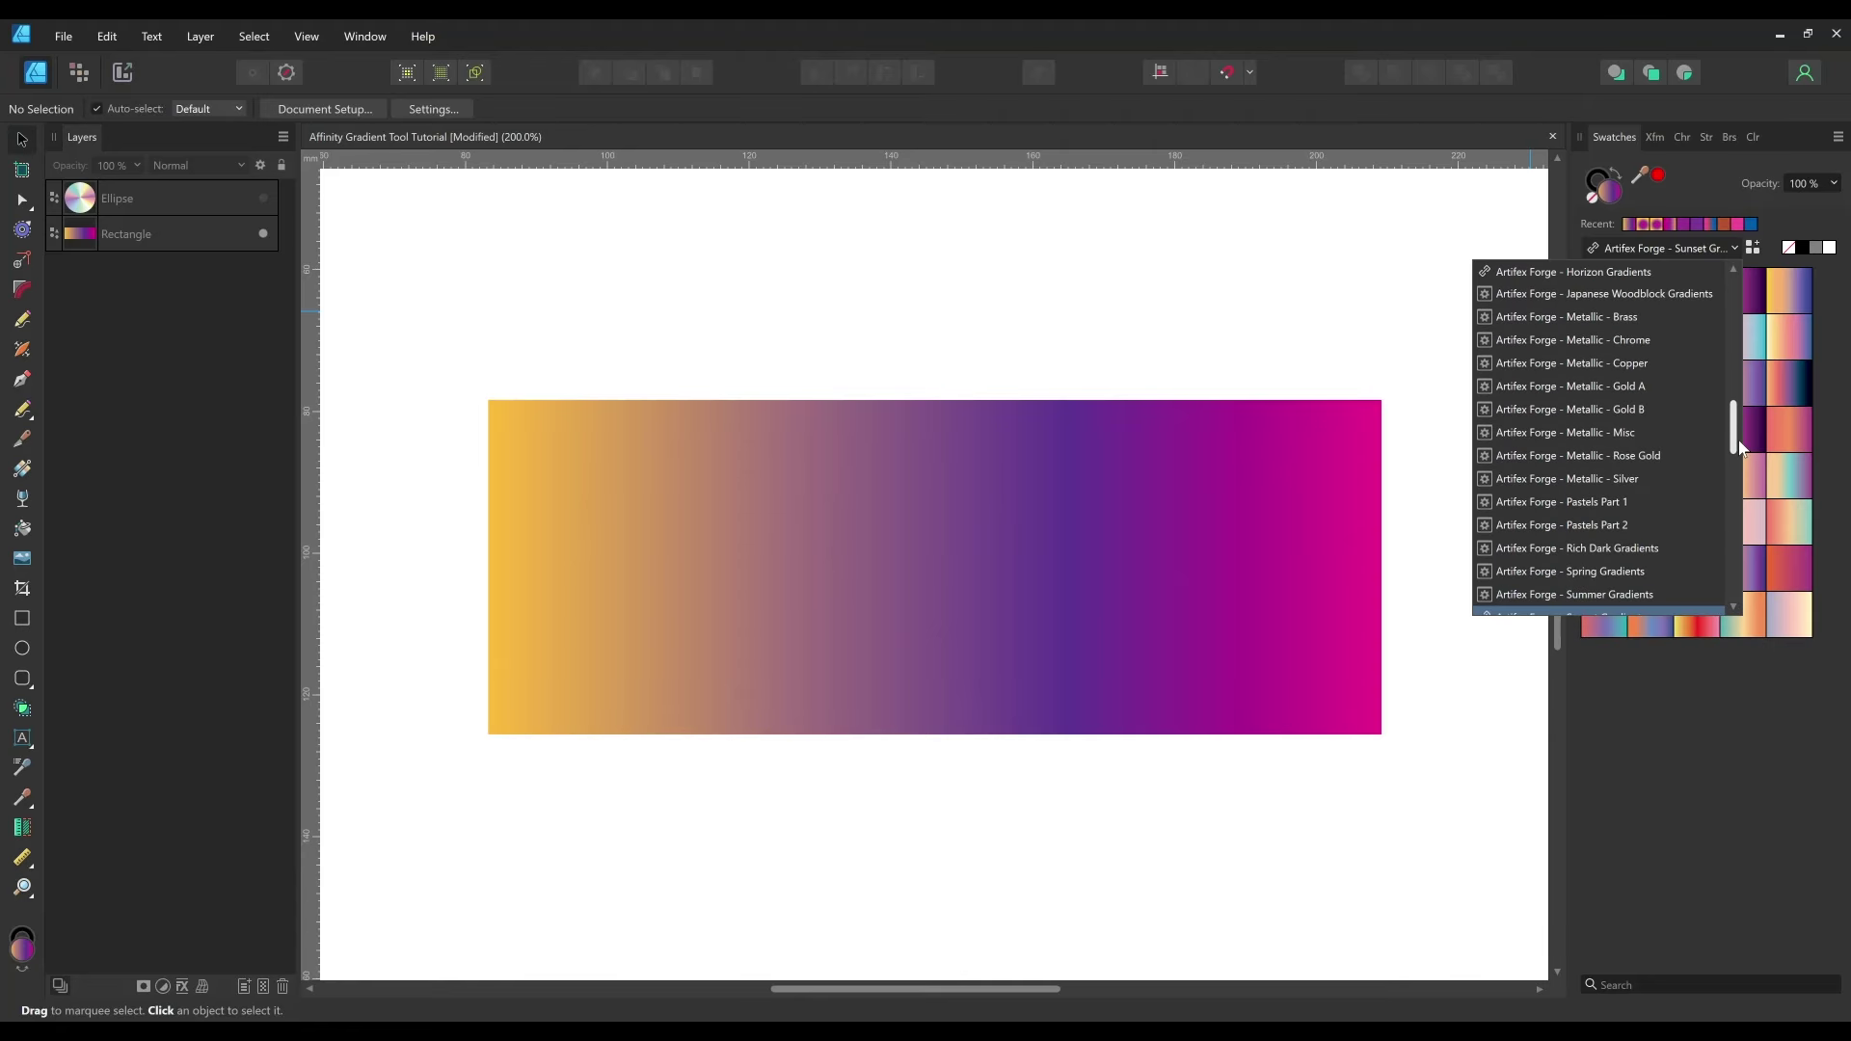
left_click(1686, 291)
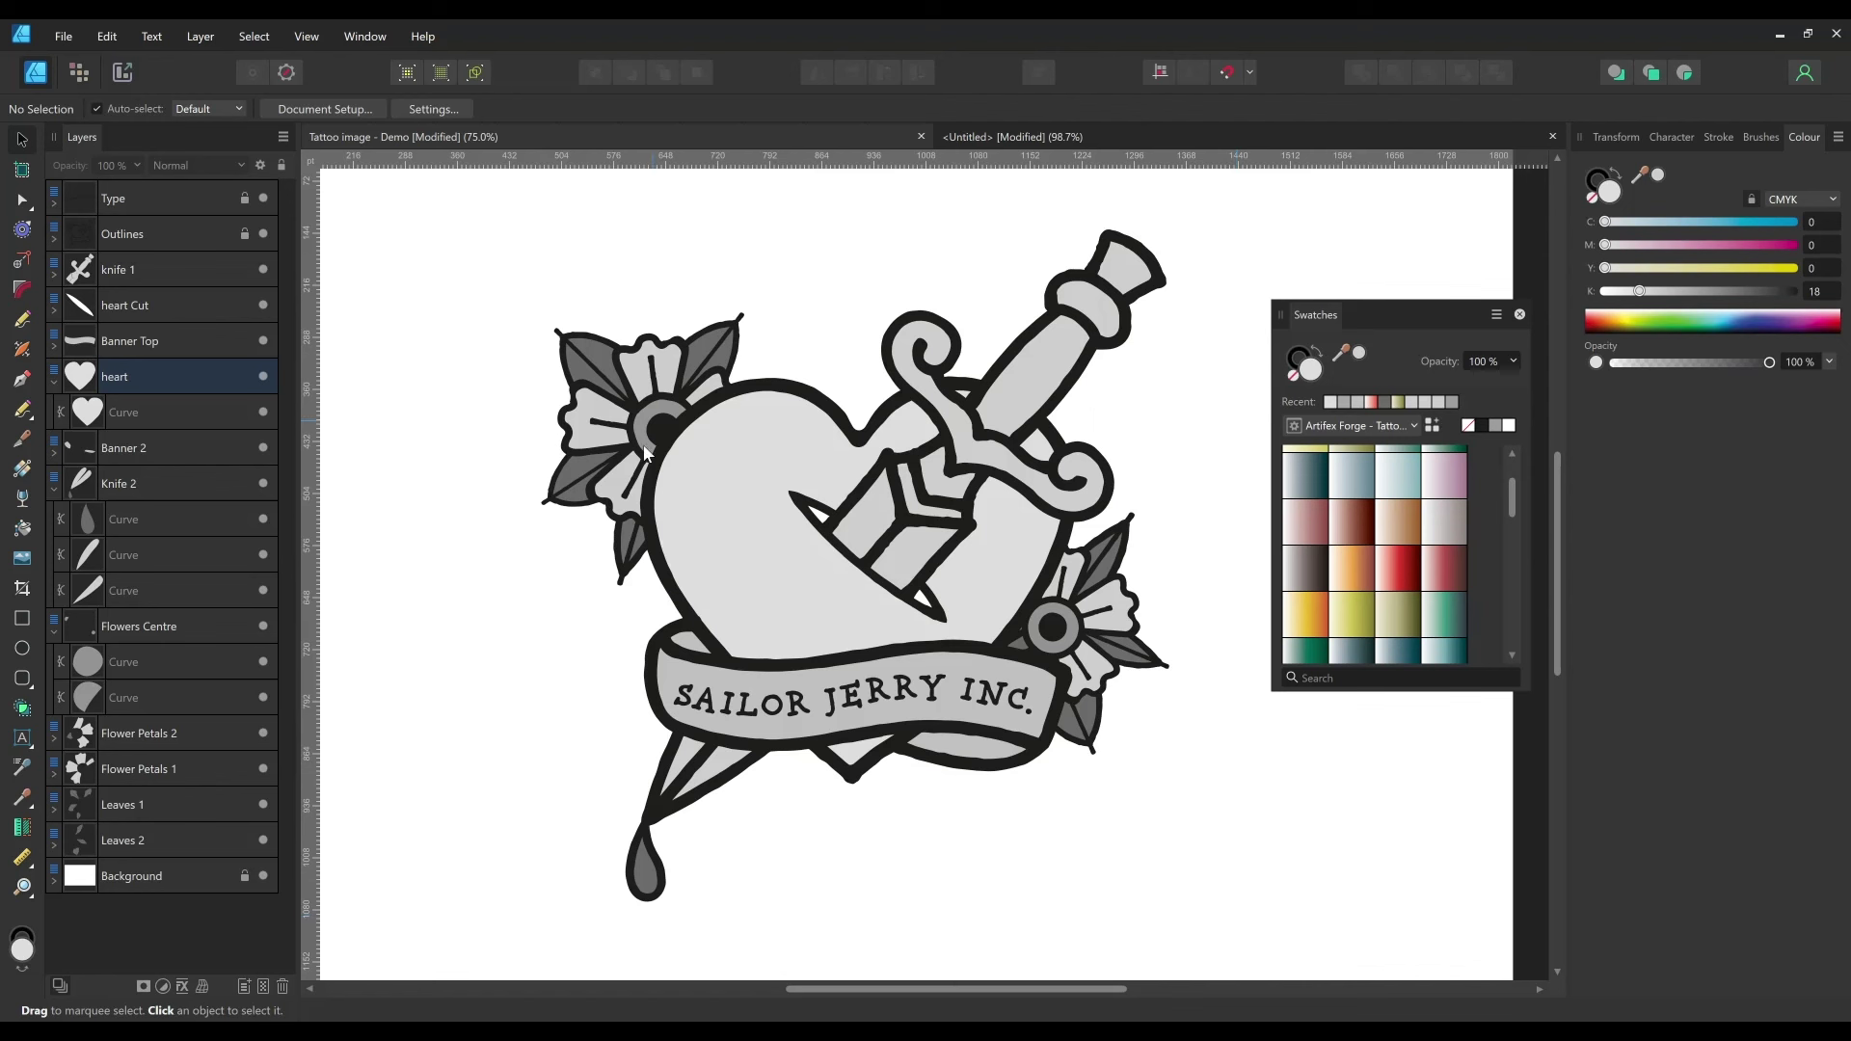
- Hide the Outlines layer, select the heart and knife handle pieces, then show outlines again
left_click(264, 233)
left_click(733, 509)
left_click(1067, 353)
left_click(1124, 265)
left_click(1099, 316)
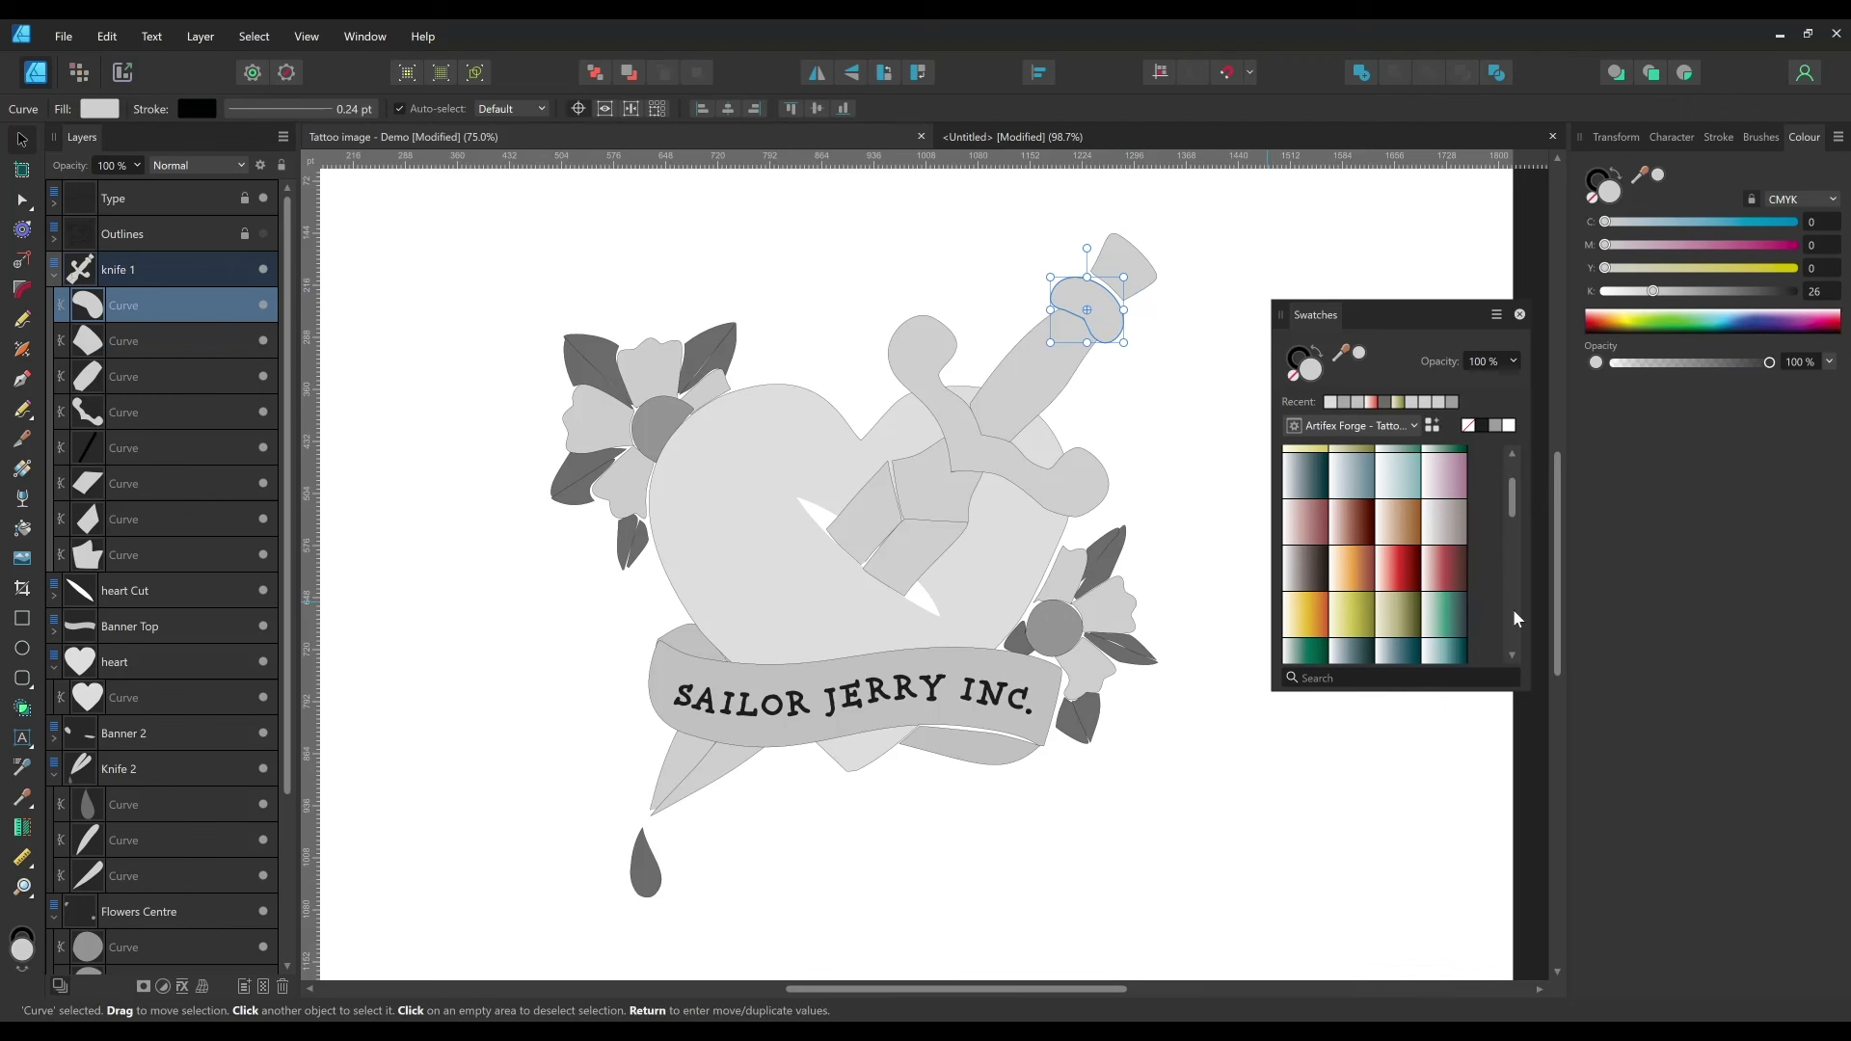
left_click(263, 234)
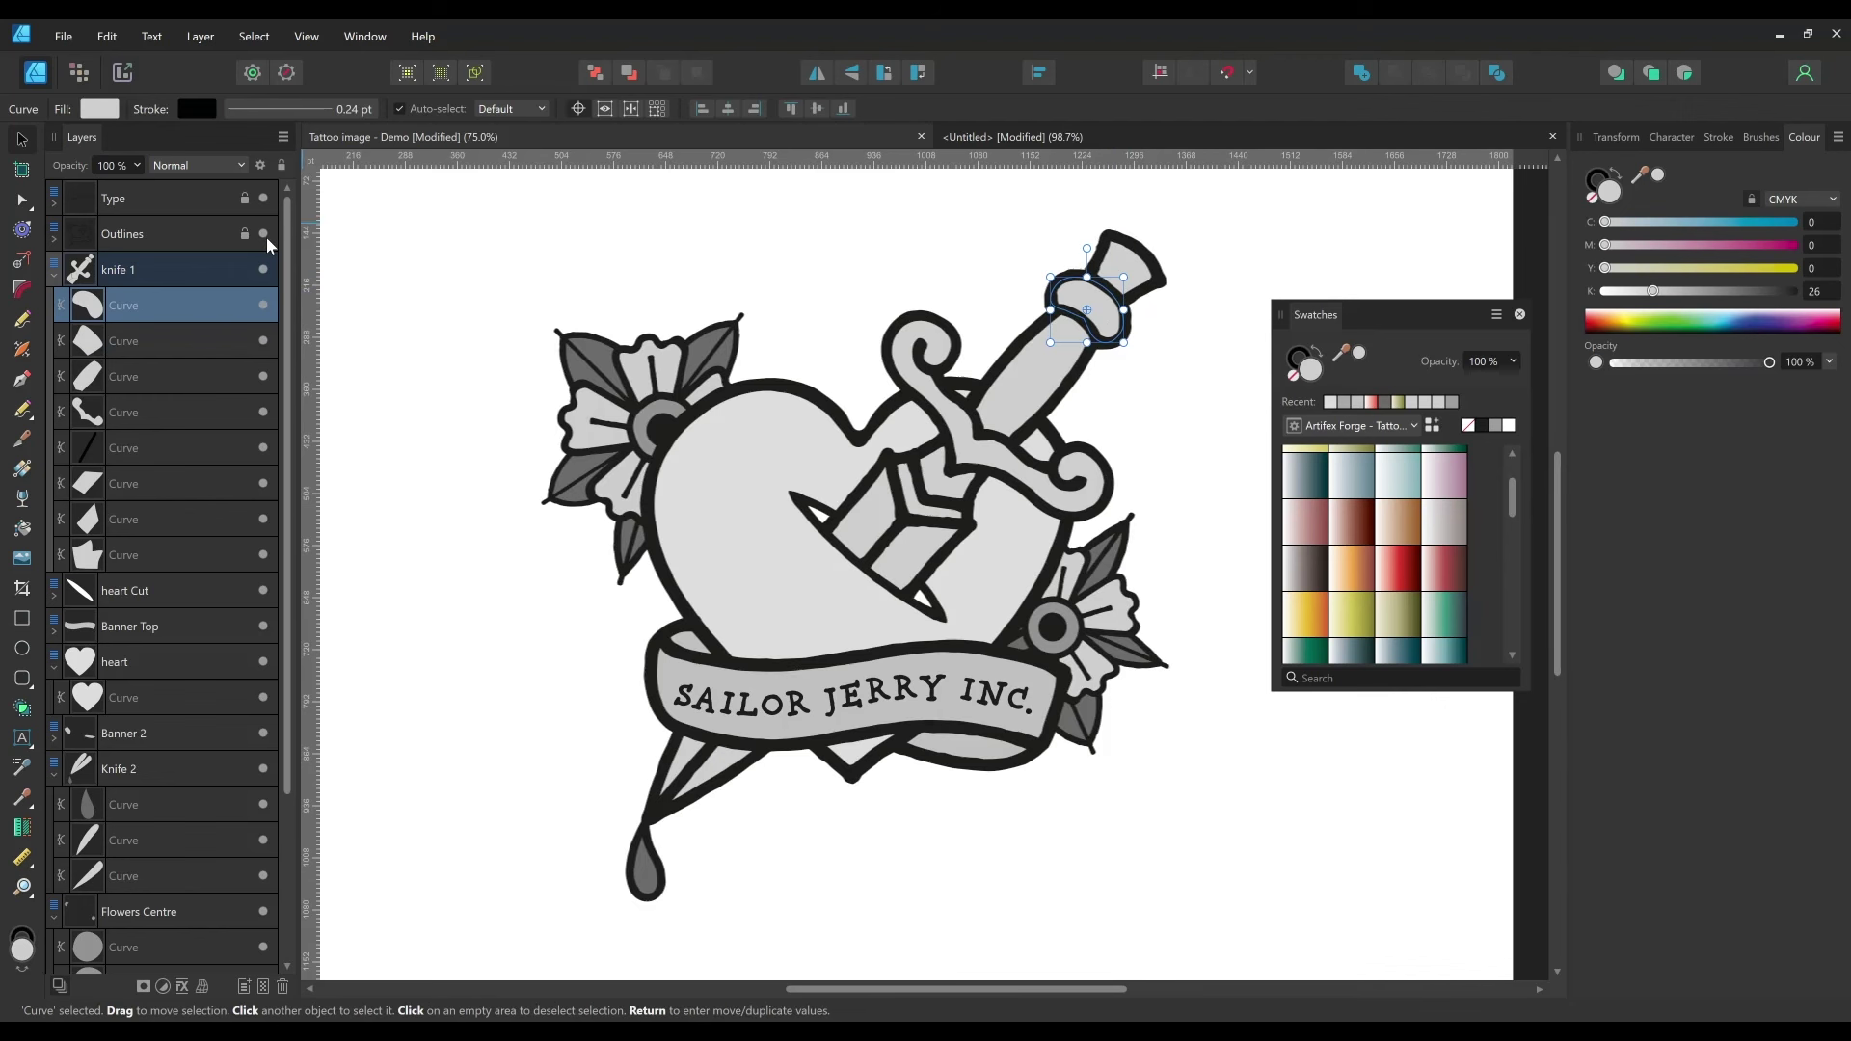
- Fill the heart with the Tattoo 2 Color fade #02 gradient and rotate it vertical
left_click(771, 573)
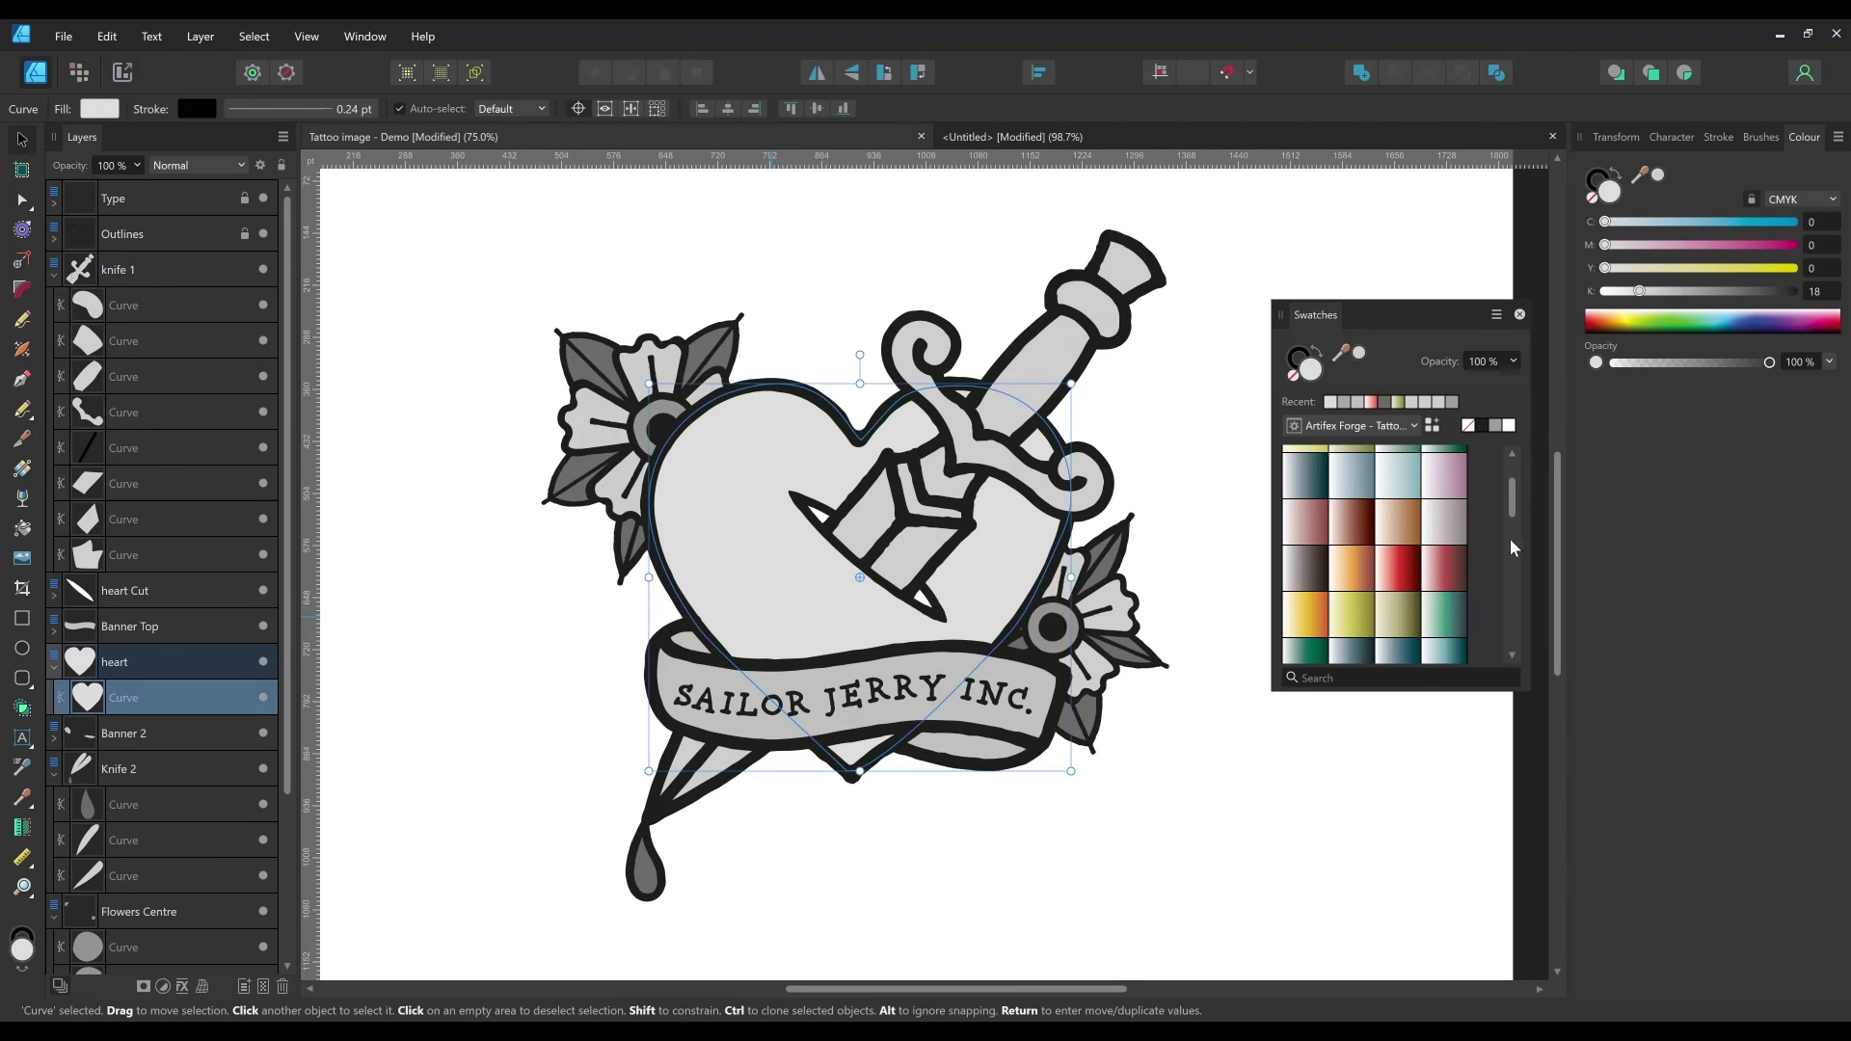
left_click(1403, 577)
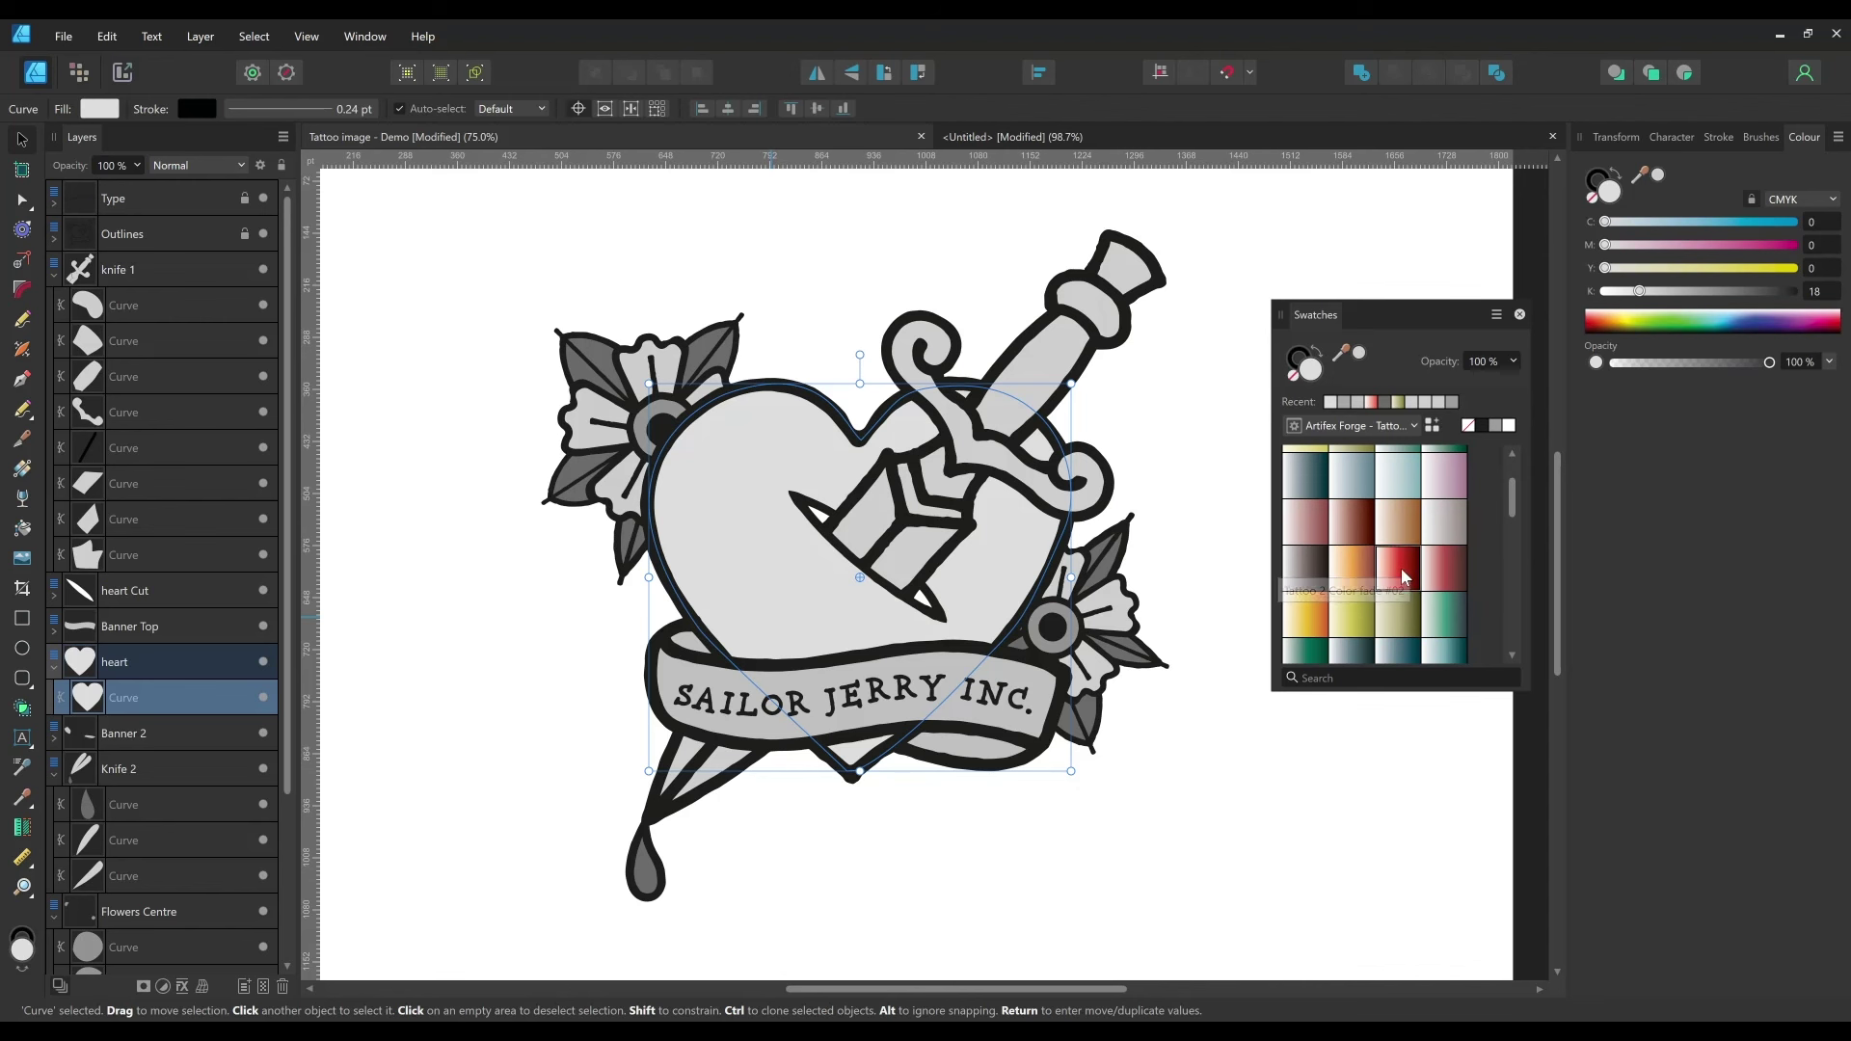
left_click(42, 475)
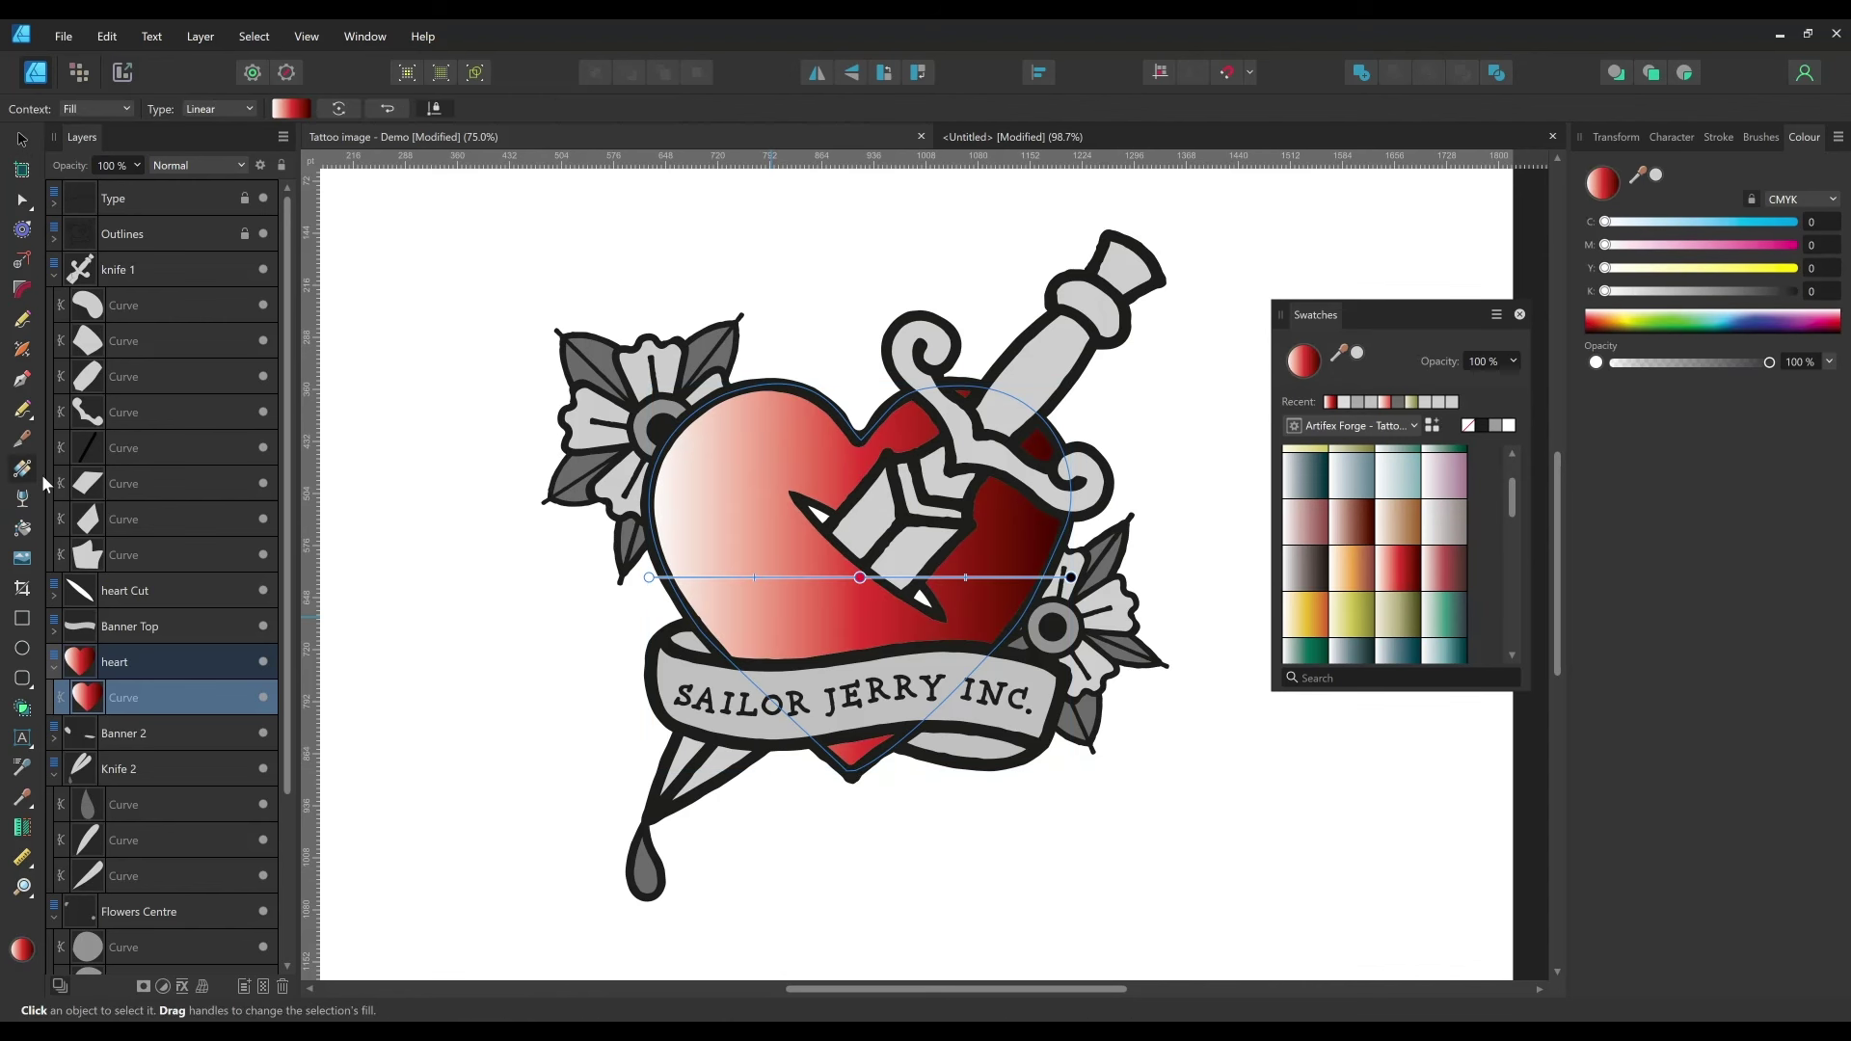
left_click(339, 107)
left_click(339, 107)
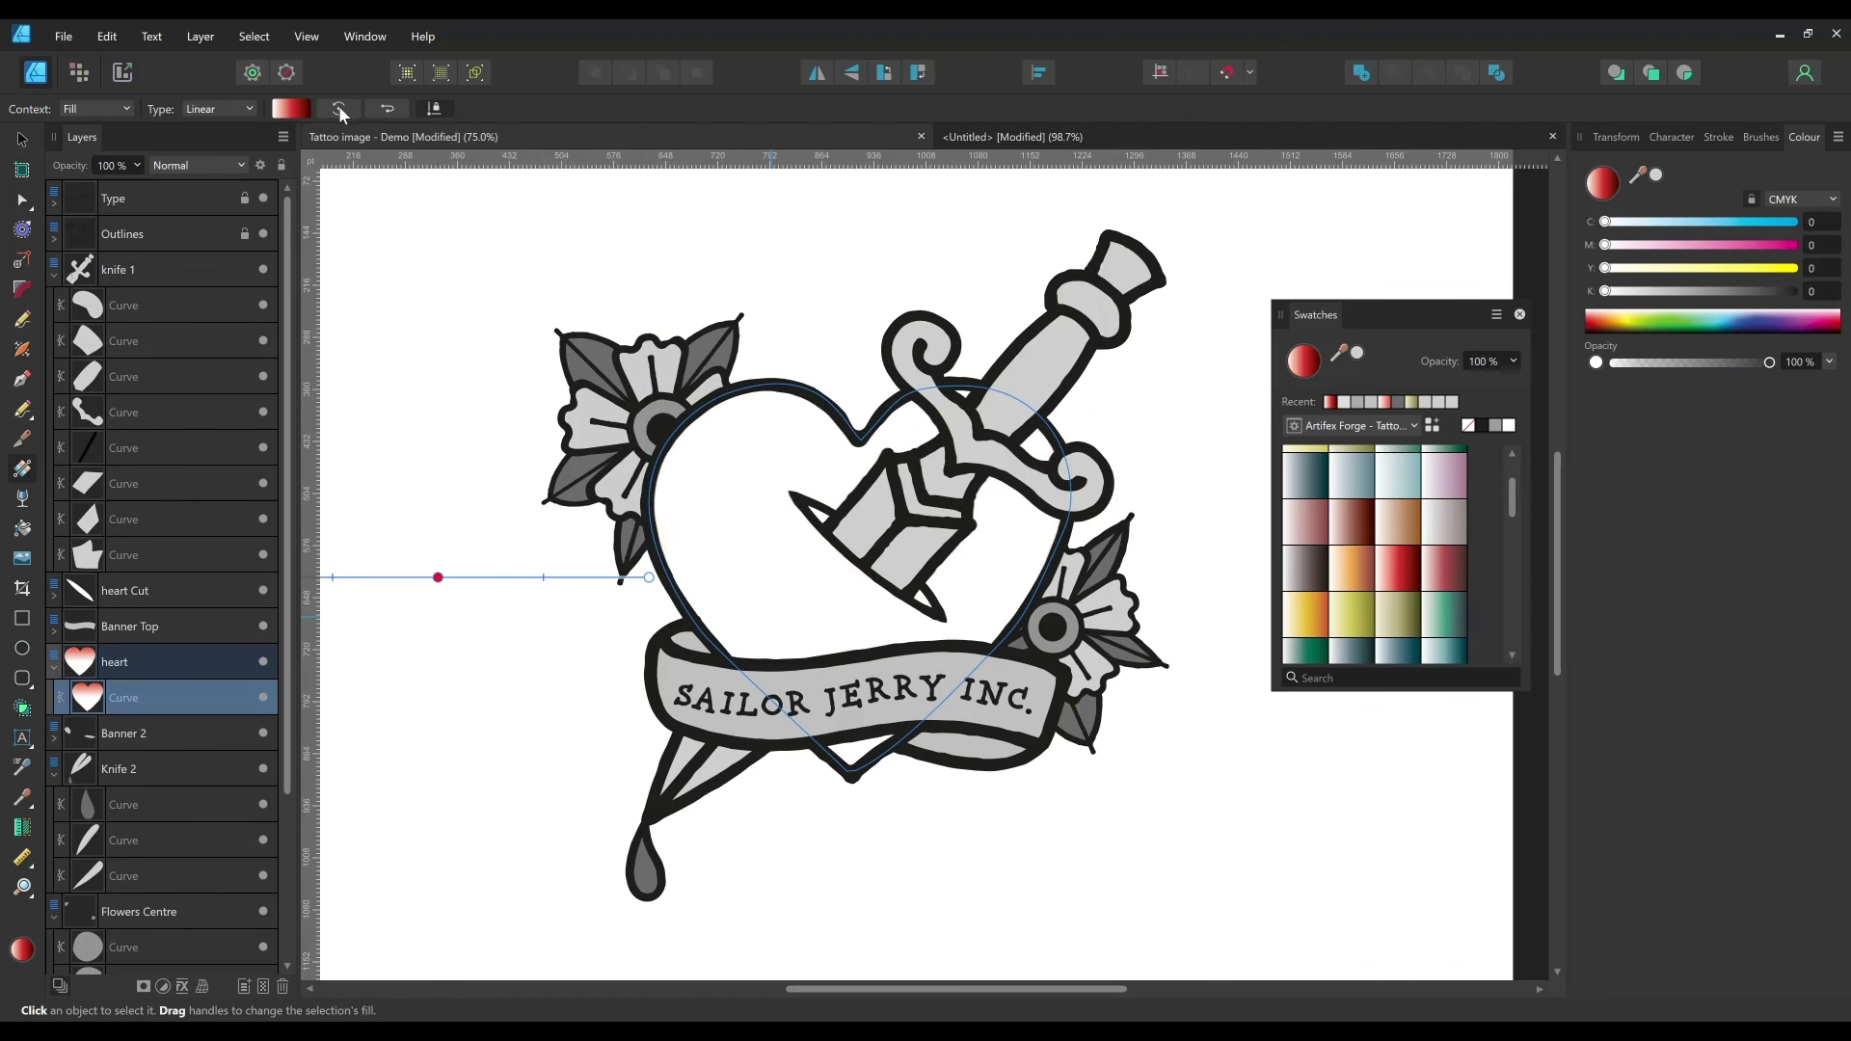
left_click(339, 107)
left_click(340, 107)
left_click(339, 107)
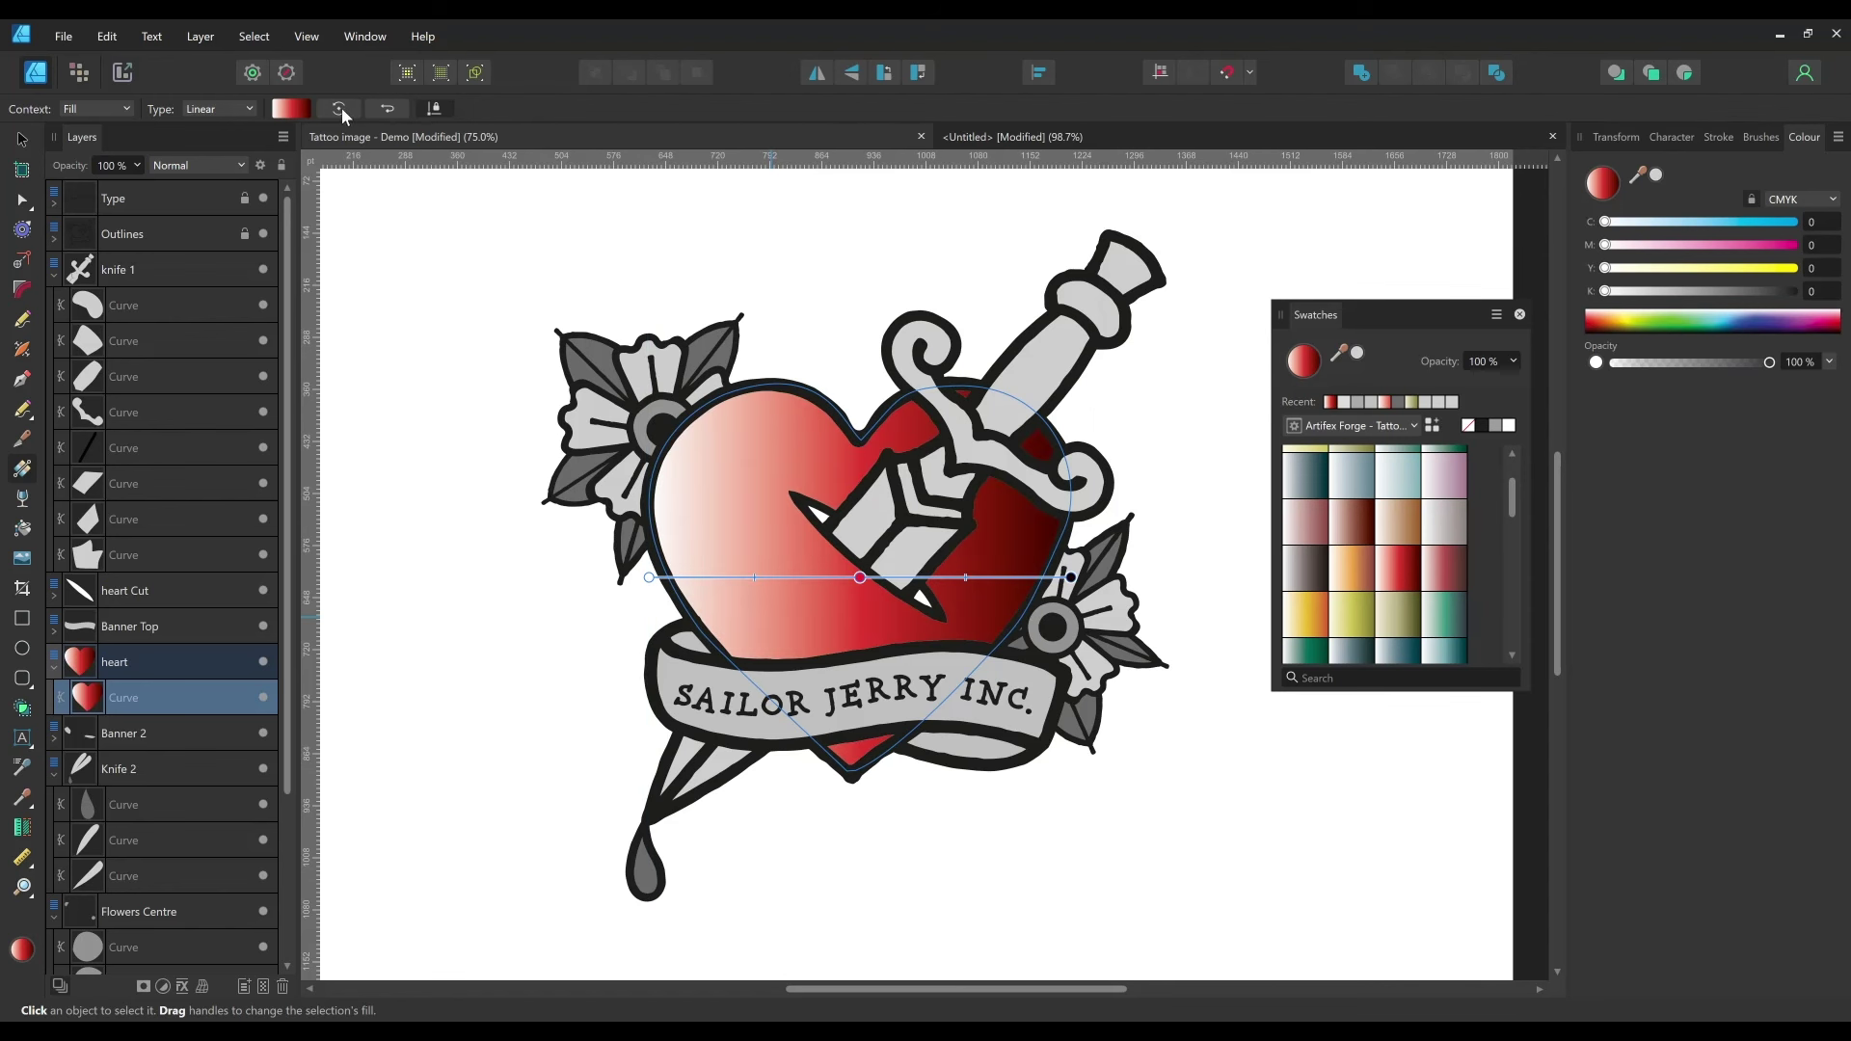
left_click(339, 107)
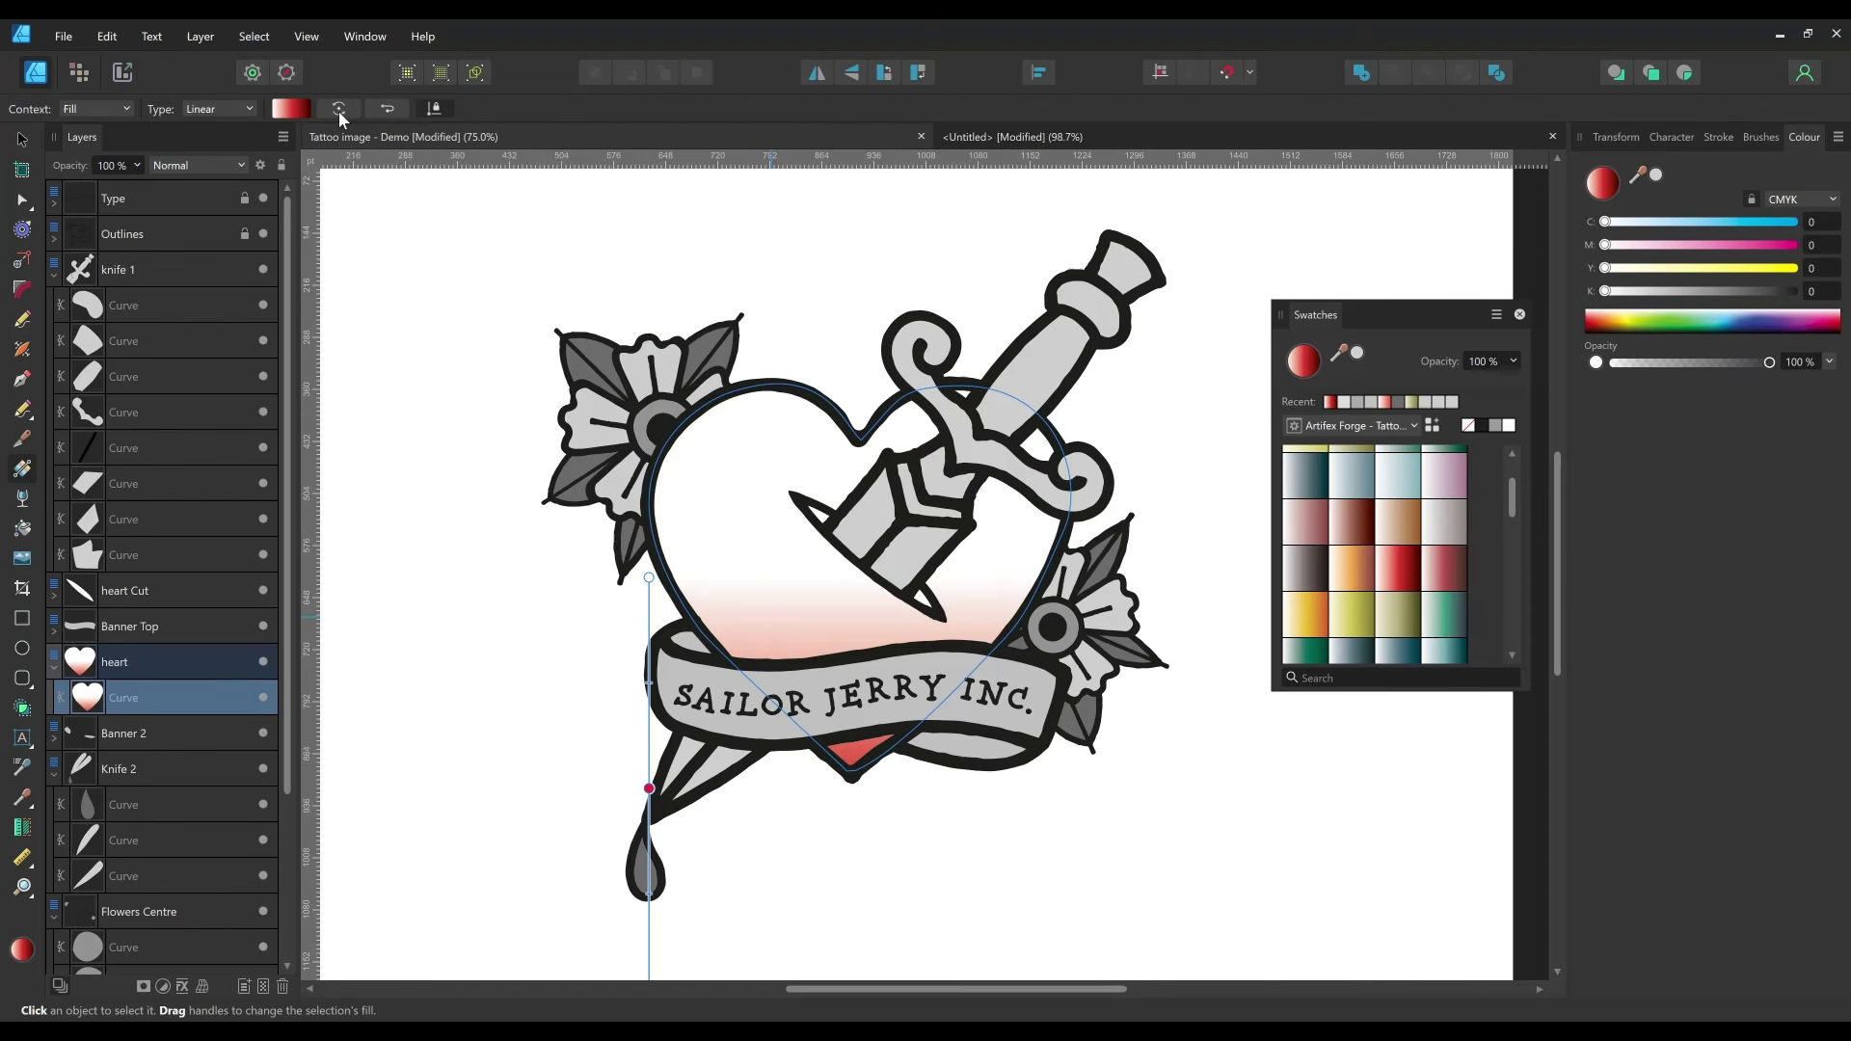
- Move the heart's gradient stops up to deepen the red, then give the blood drop a red gradient
left_click_drag(649, 576, 649, 255)
left_click_drag(850, 847, 858, 652)
left_click_drag(653, 810, 656, 617)
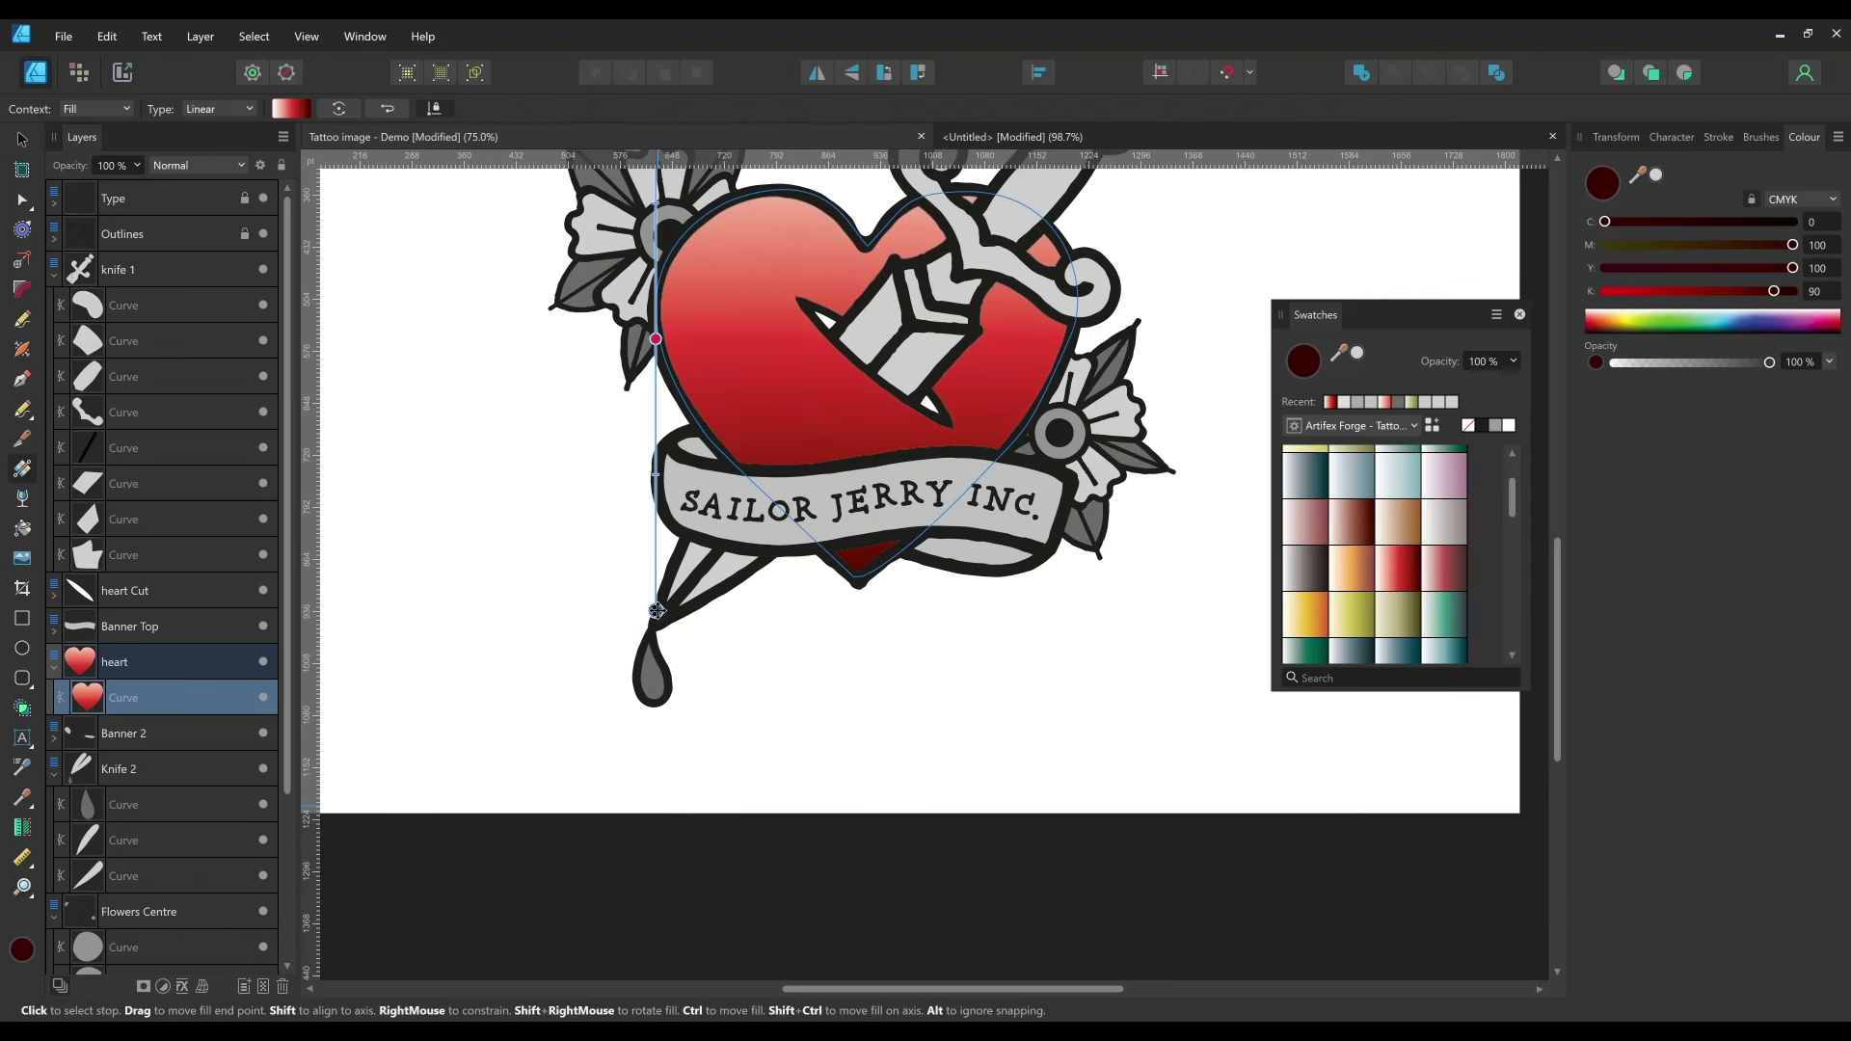
left_click_drag(811, 551, 805, 711)
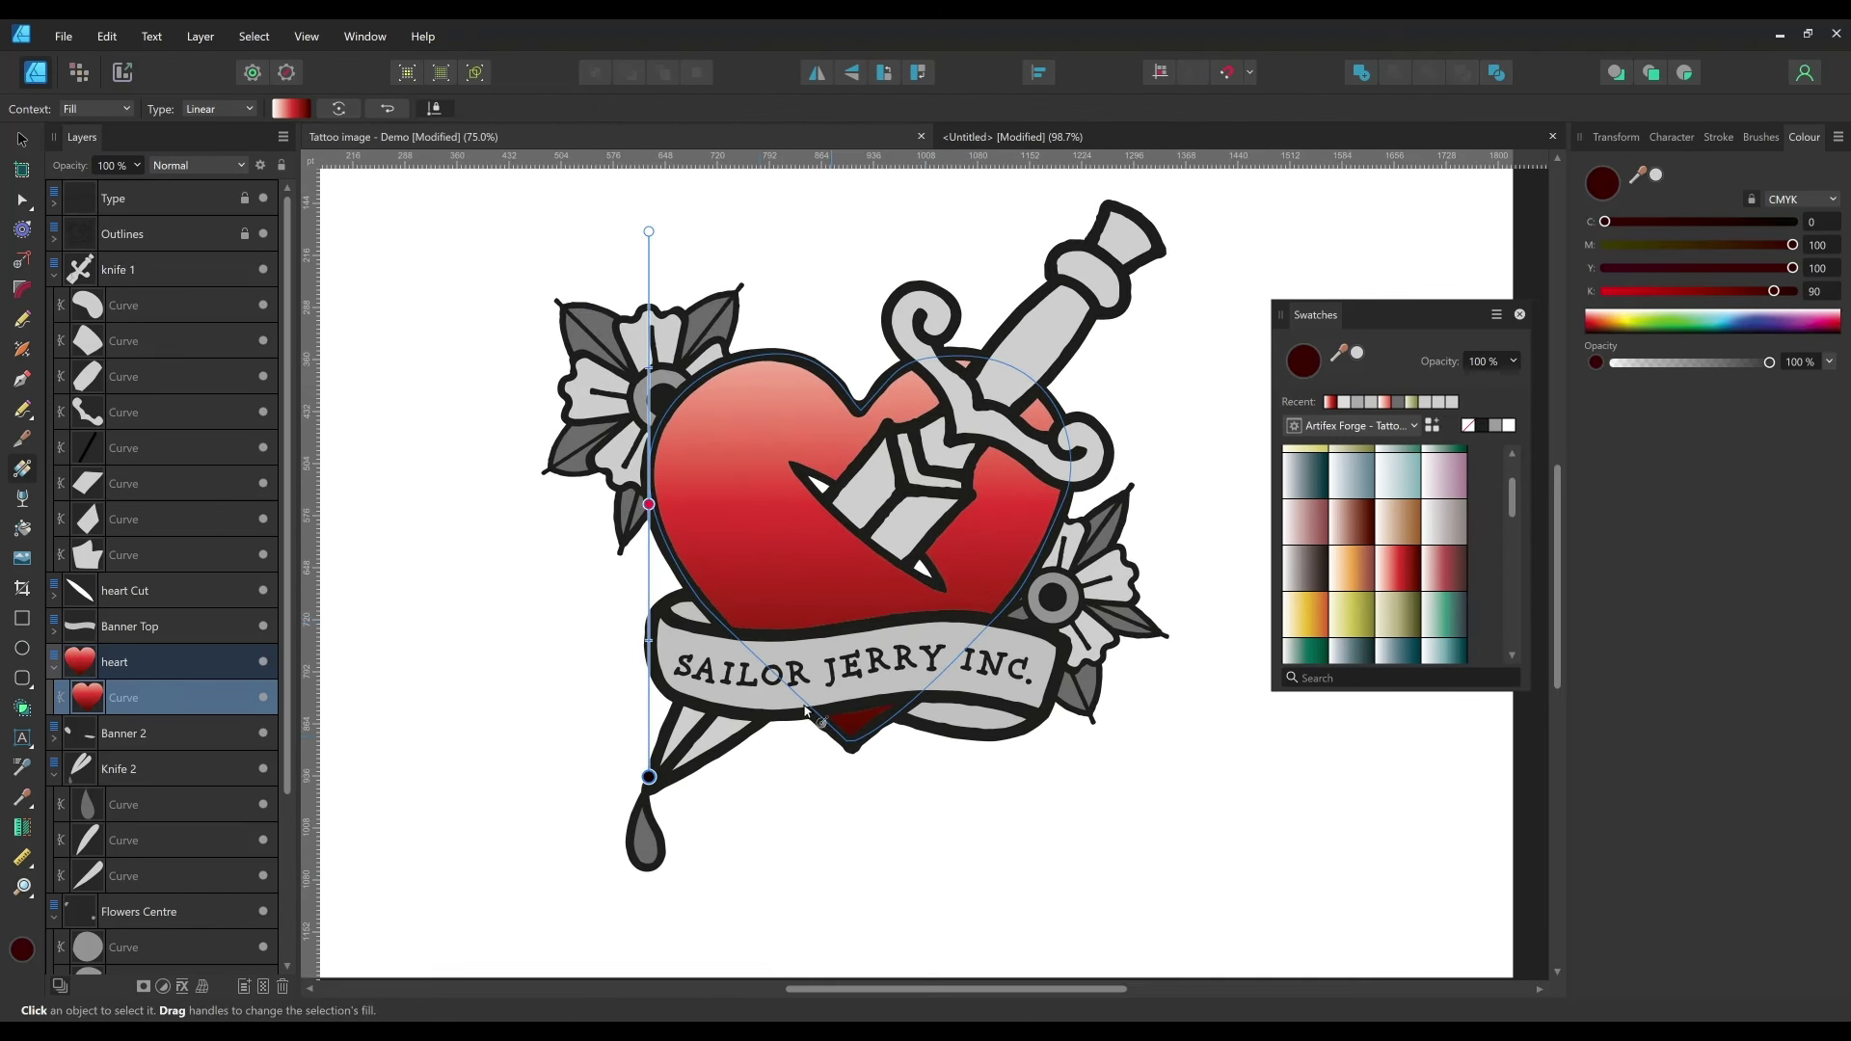
left_click(647, 848)
mouse_move(632, 831)
left_mouse_down()
mouse_move(660, 831)
mouse_move(631, 835)
mouse_move(632, 863)
left_mouse_up()
- Make the drop's gradient vertical, then give the pommel and crossguard angled orange gradients
left_click(632, 805)
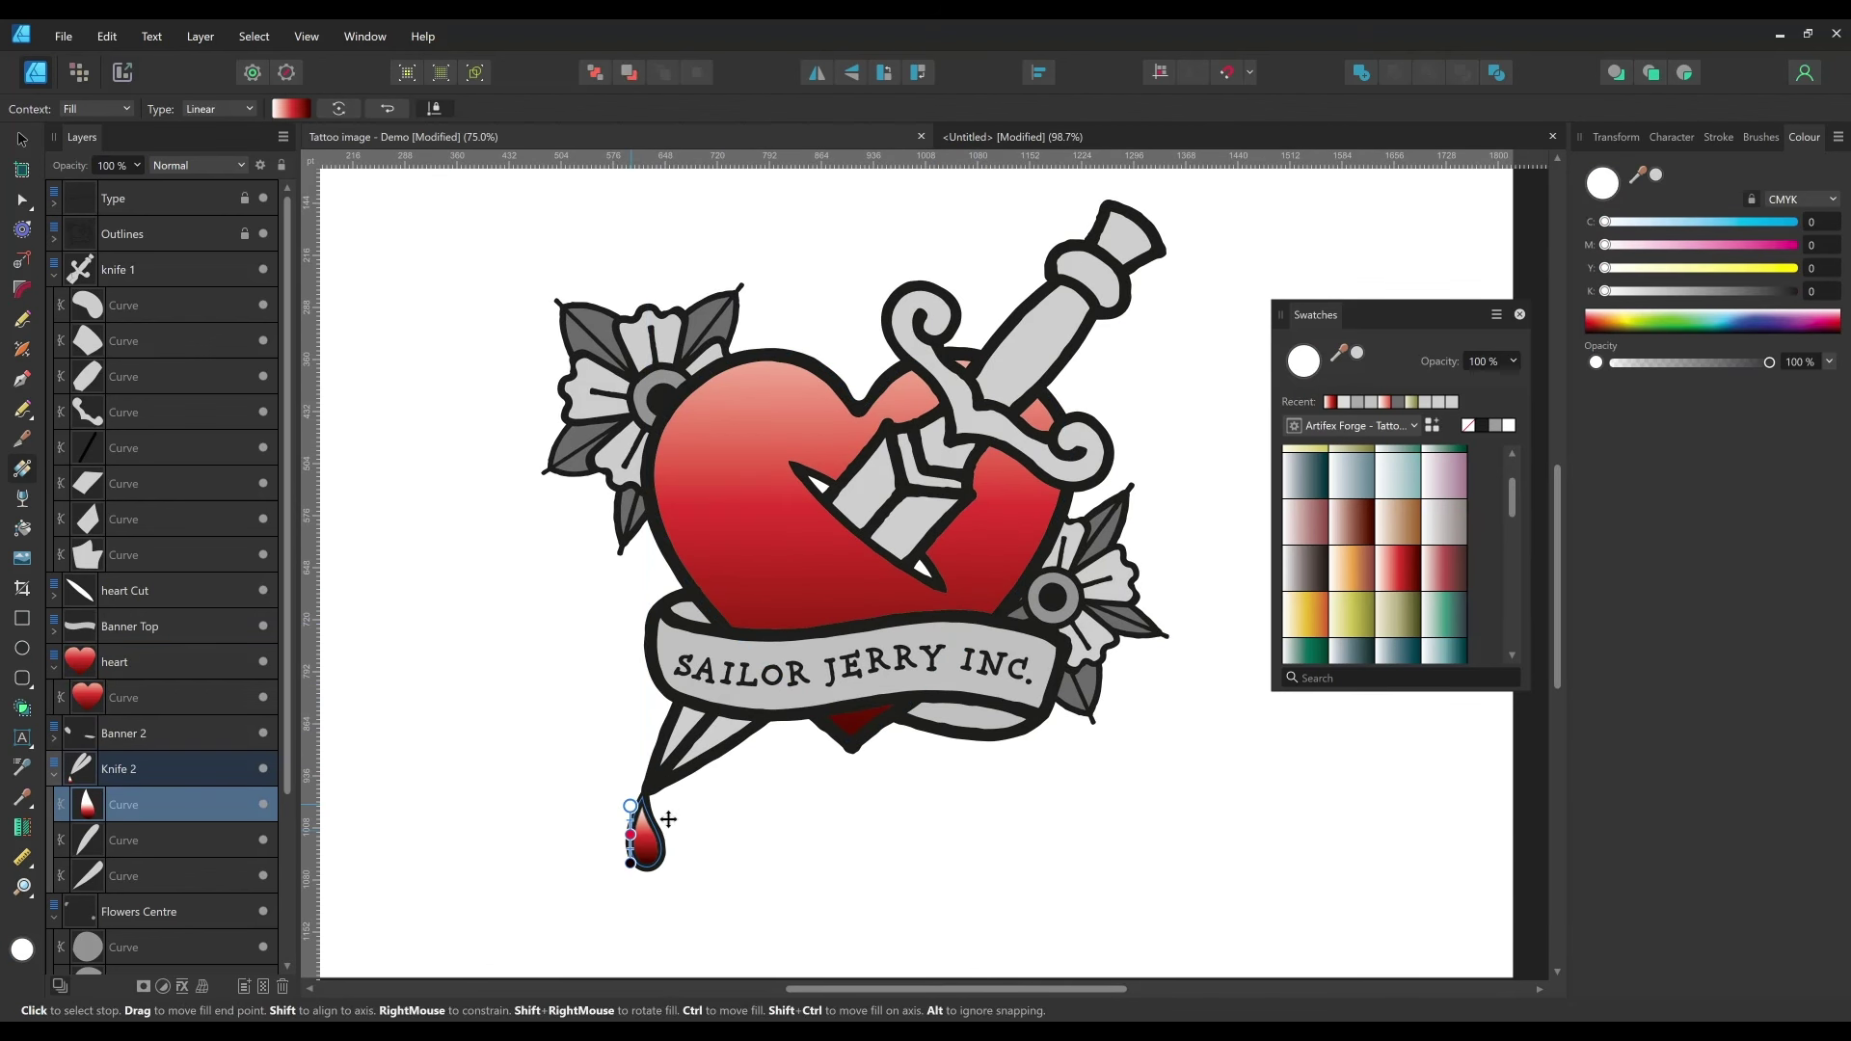
scroll(949, 824, "up", 1)
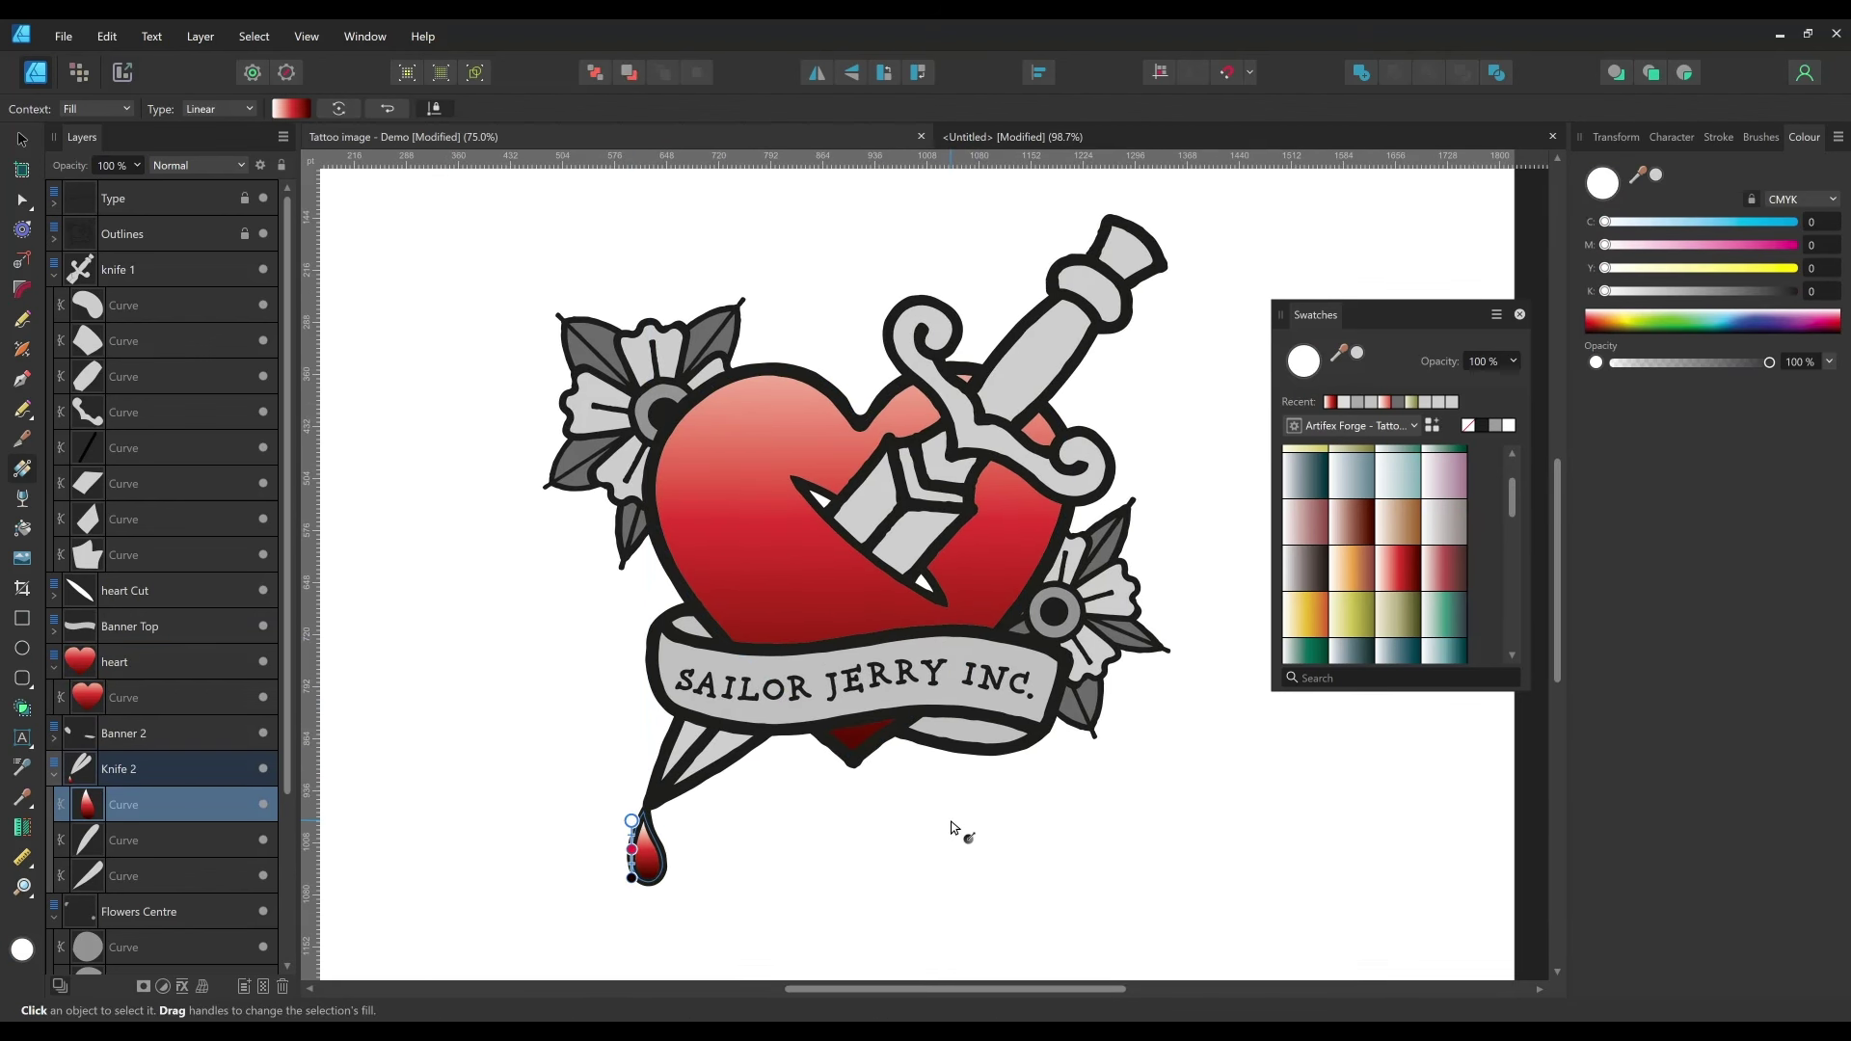
left_click(1101, 298)
left_click(1354, 576)
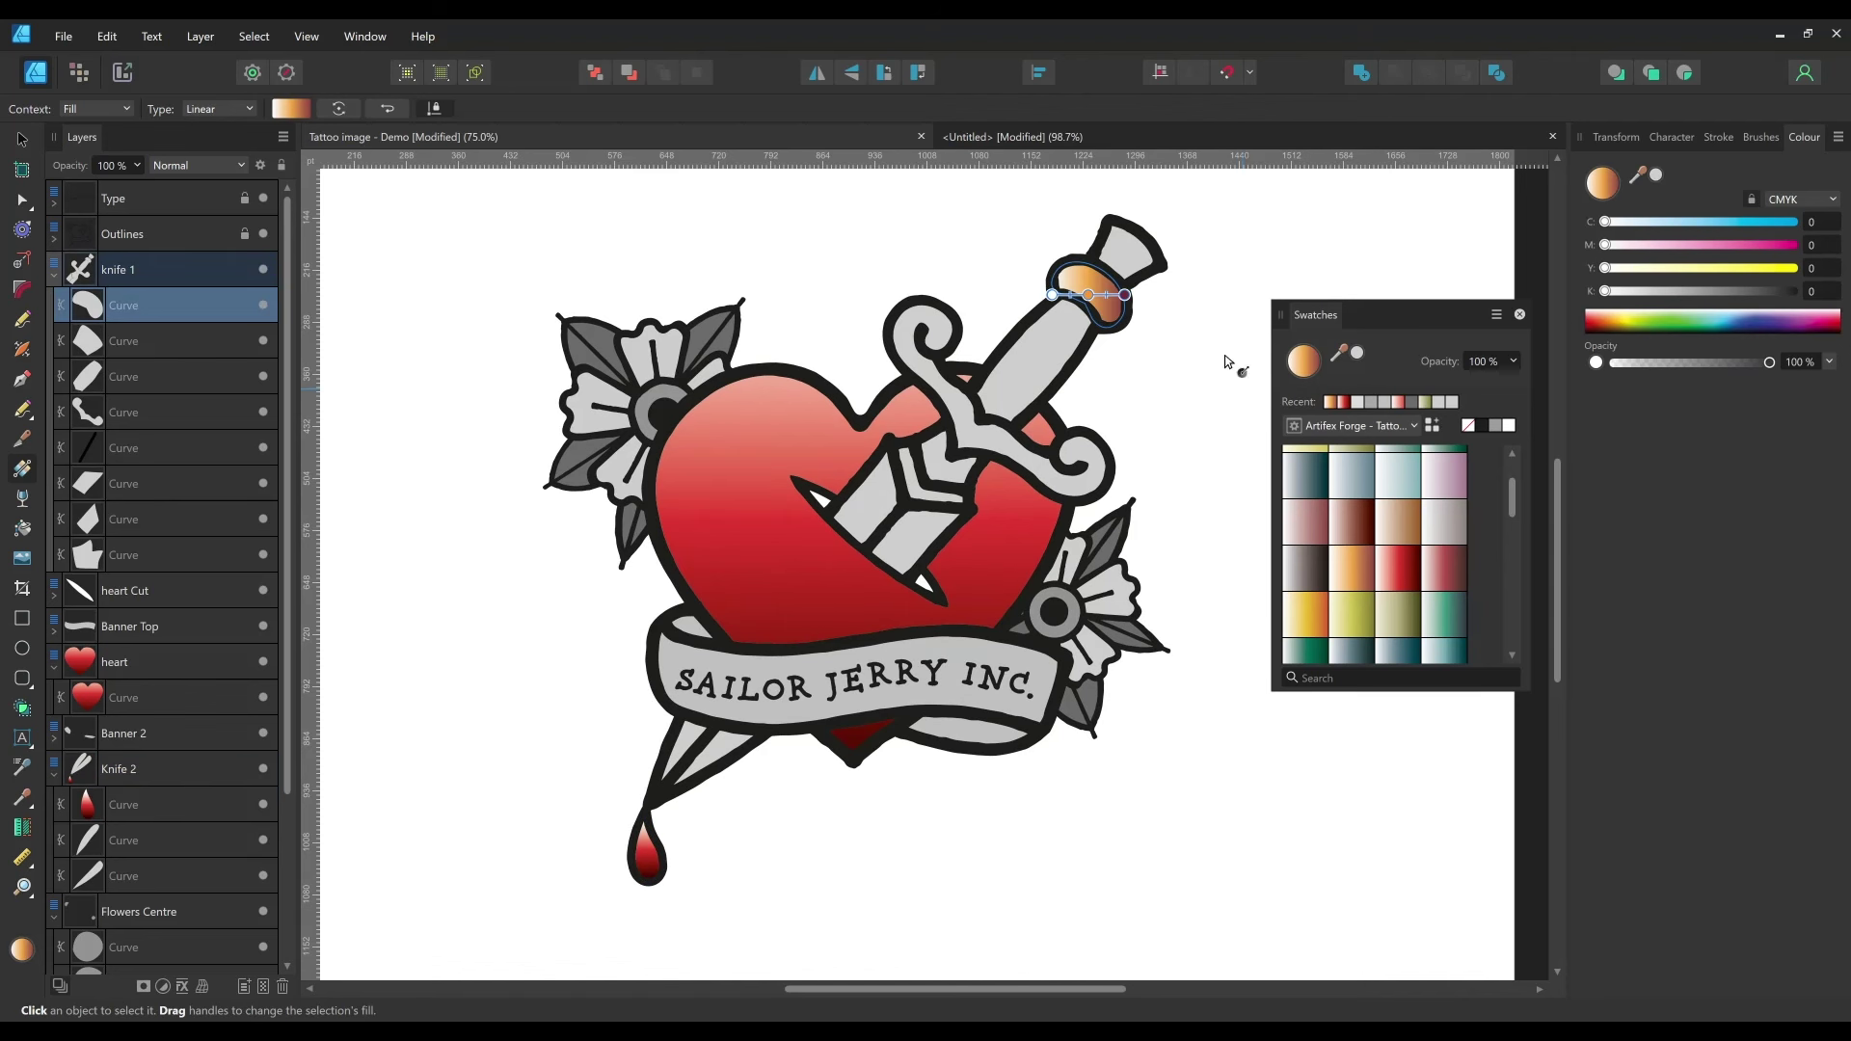
left_click_drag(1130, 295, 1069, 307)
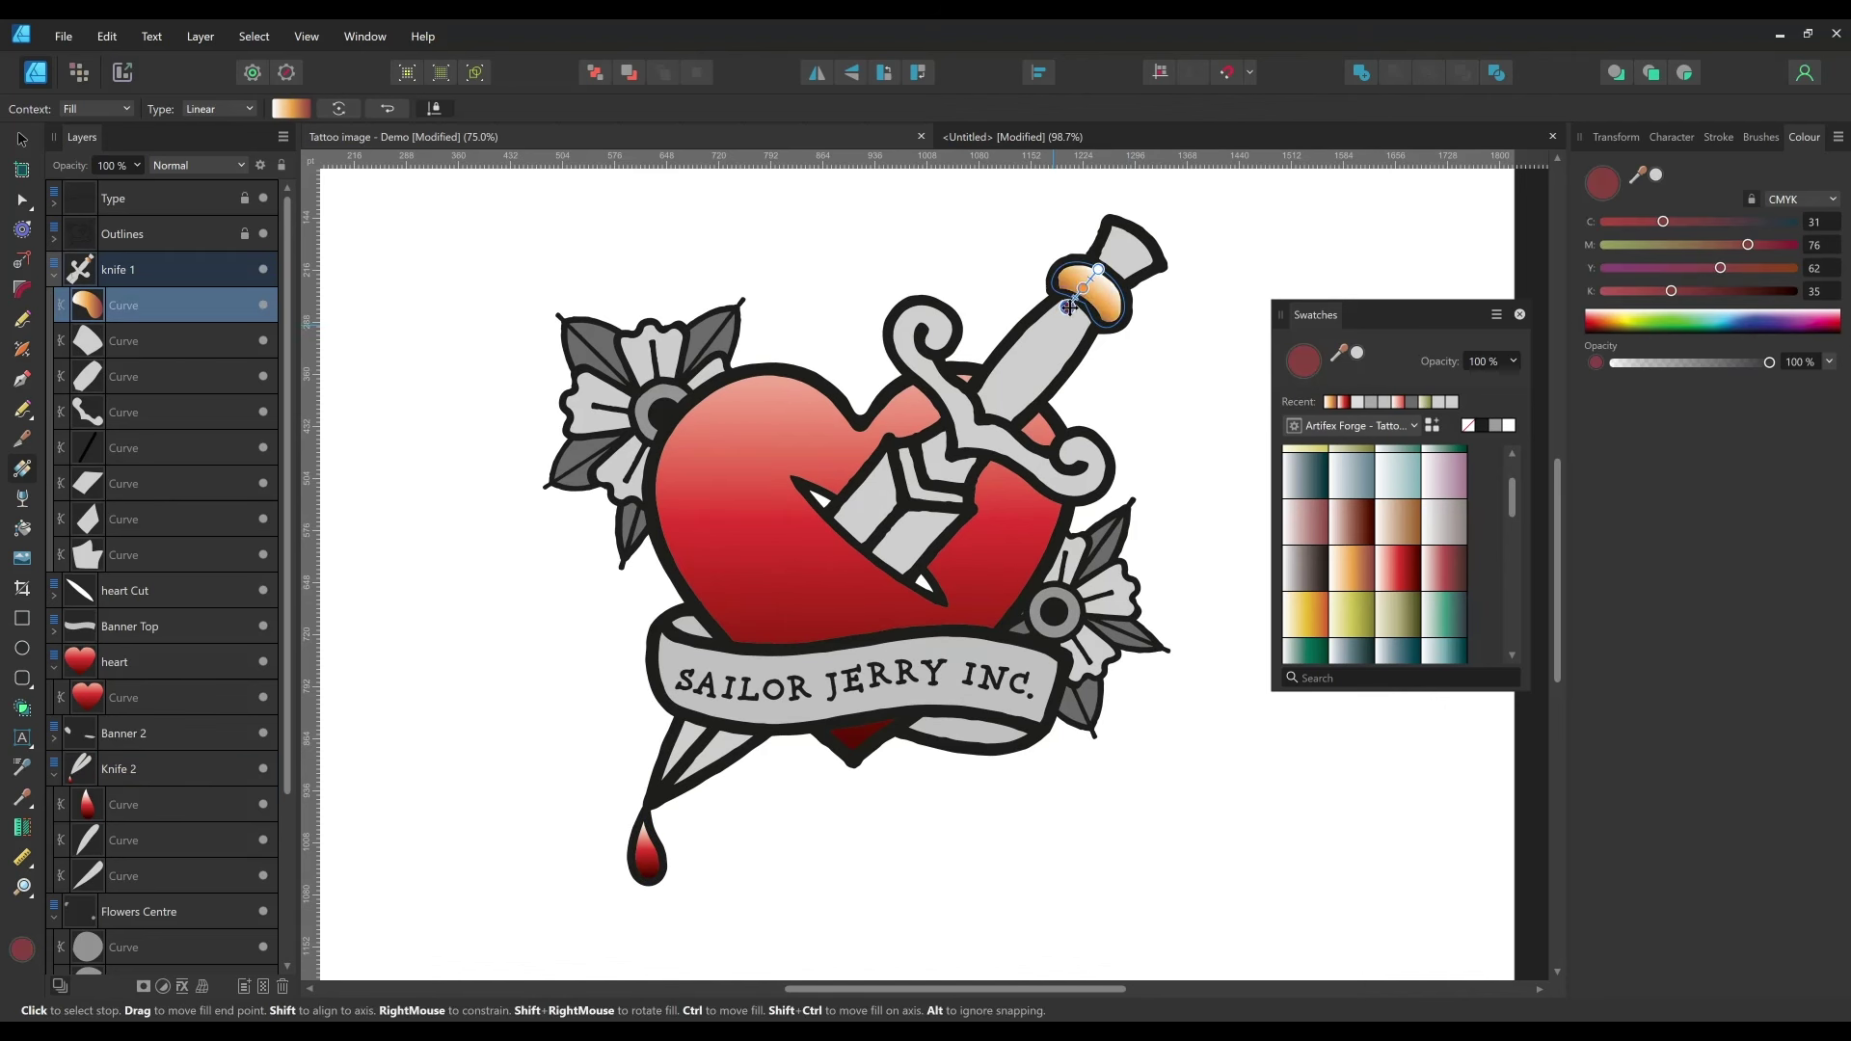
left_click(1073, 494)
left_click(1355, 577)
left_click_drag(1108, 401, 1019, 382)
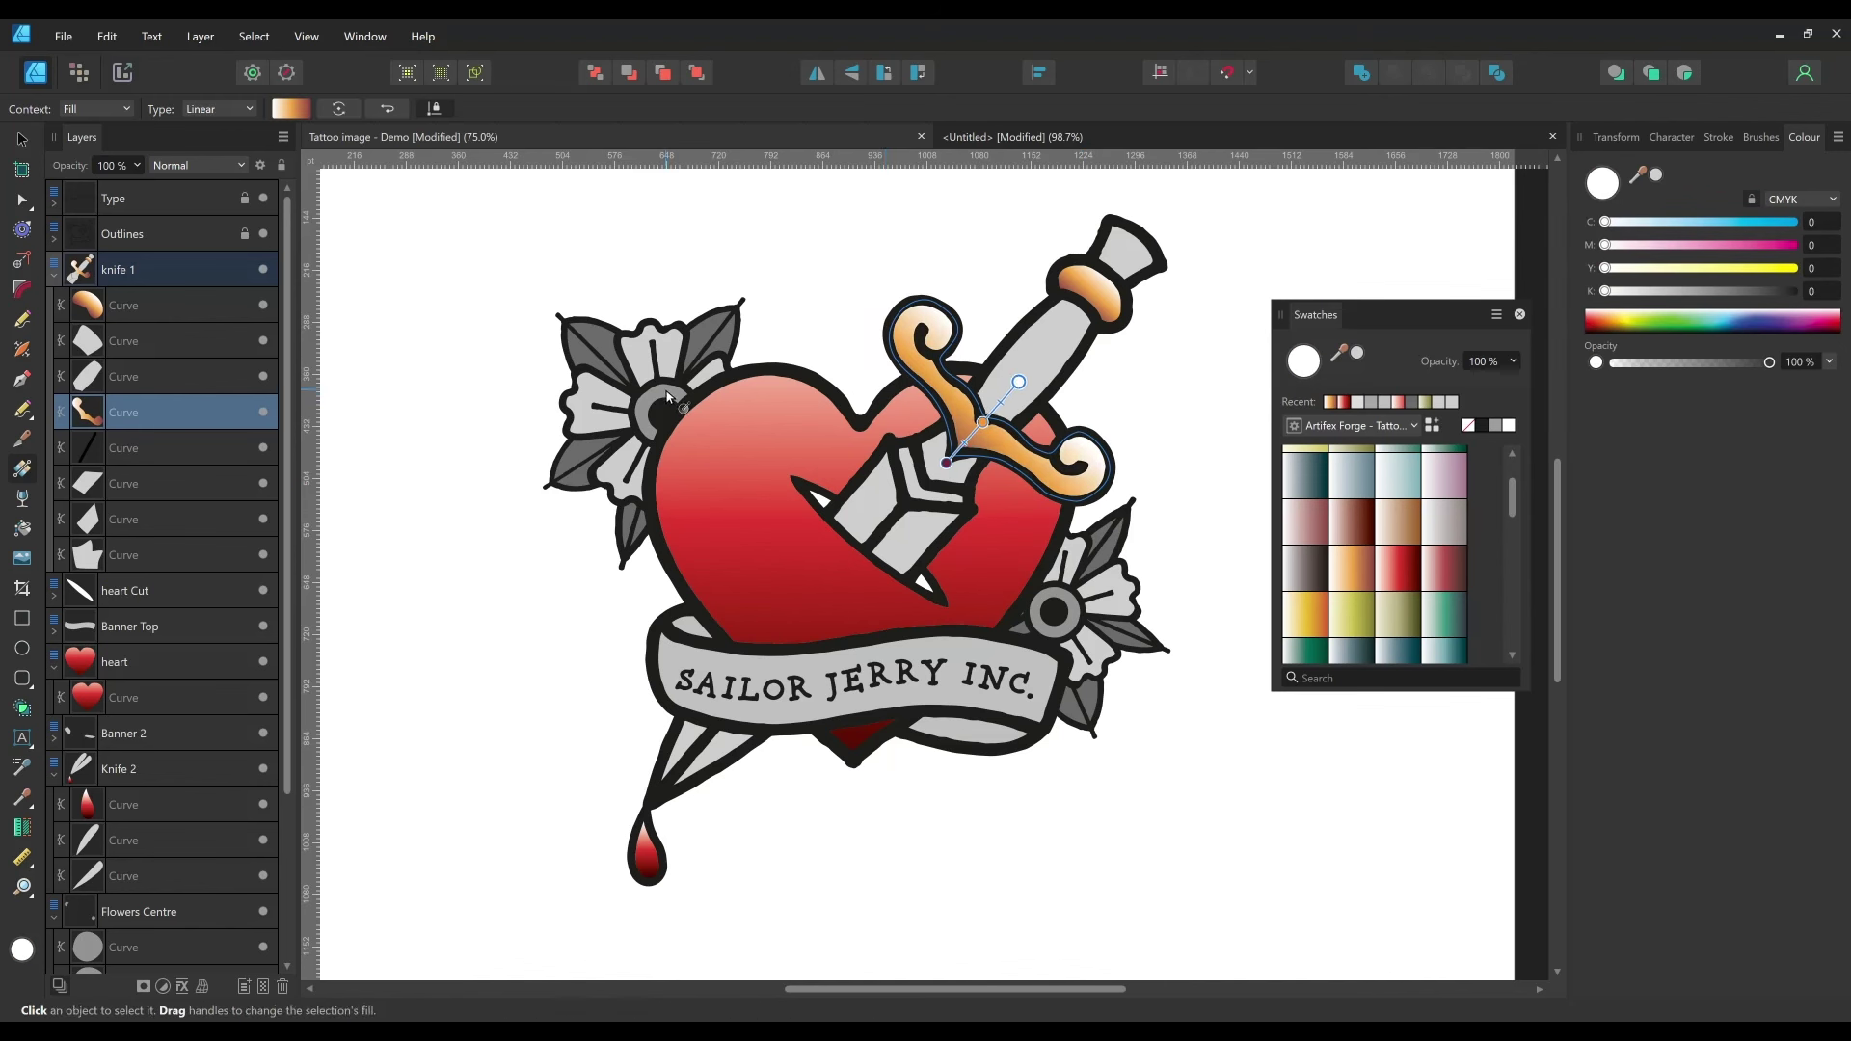
- Fill both flowers' centre rings with the orange gradient
left_click(668, 396)
left_click(1352, 569)
left_click(678, 435)
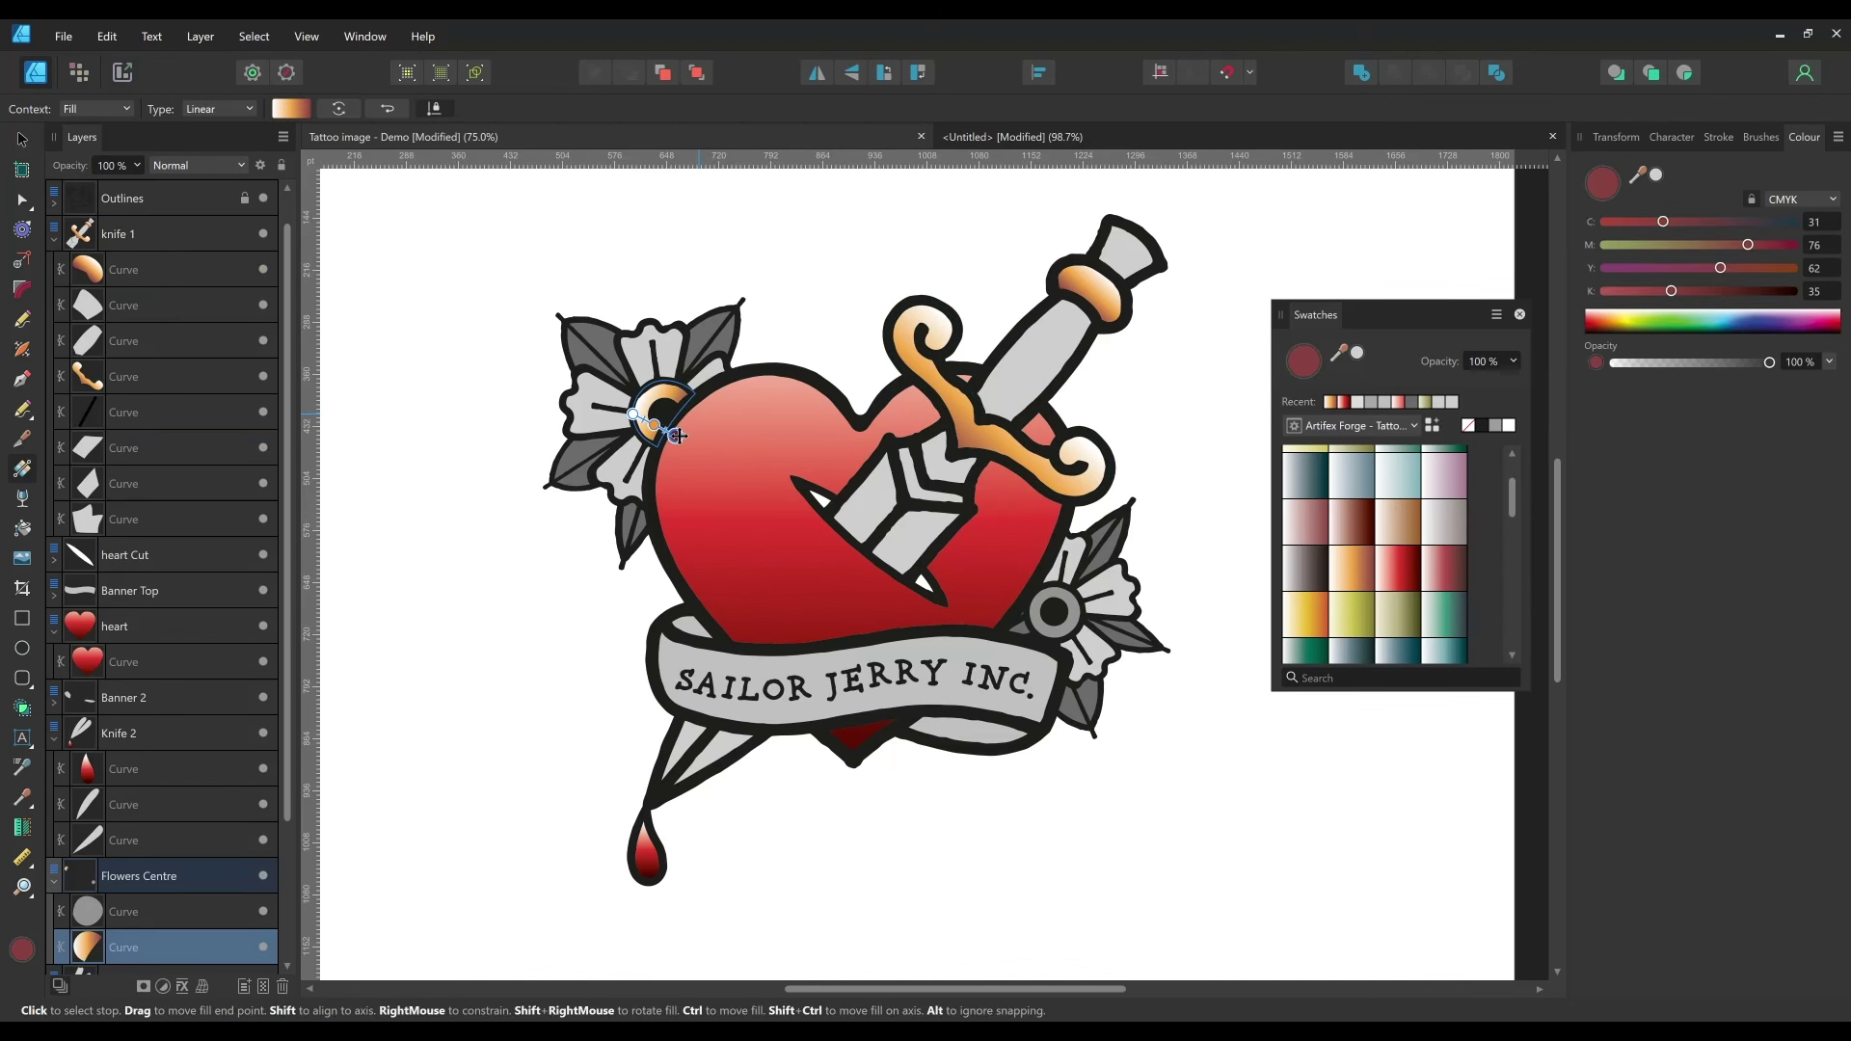
left_click(1080, 615)
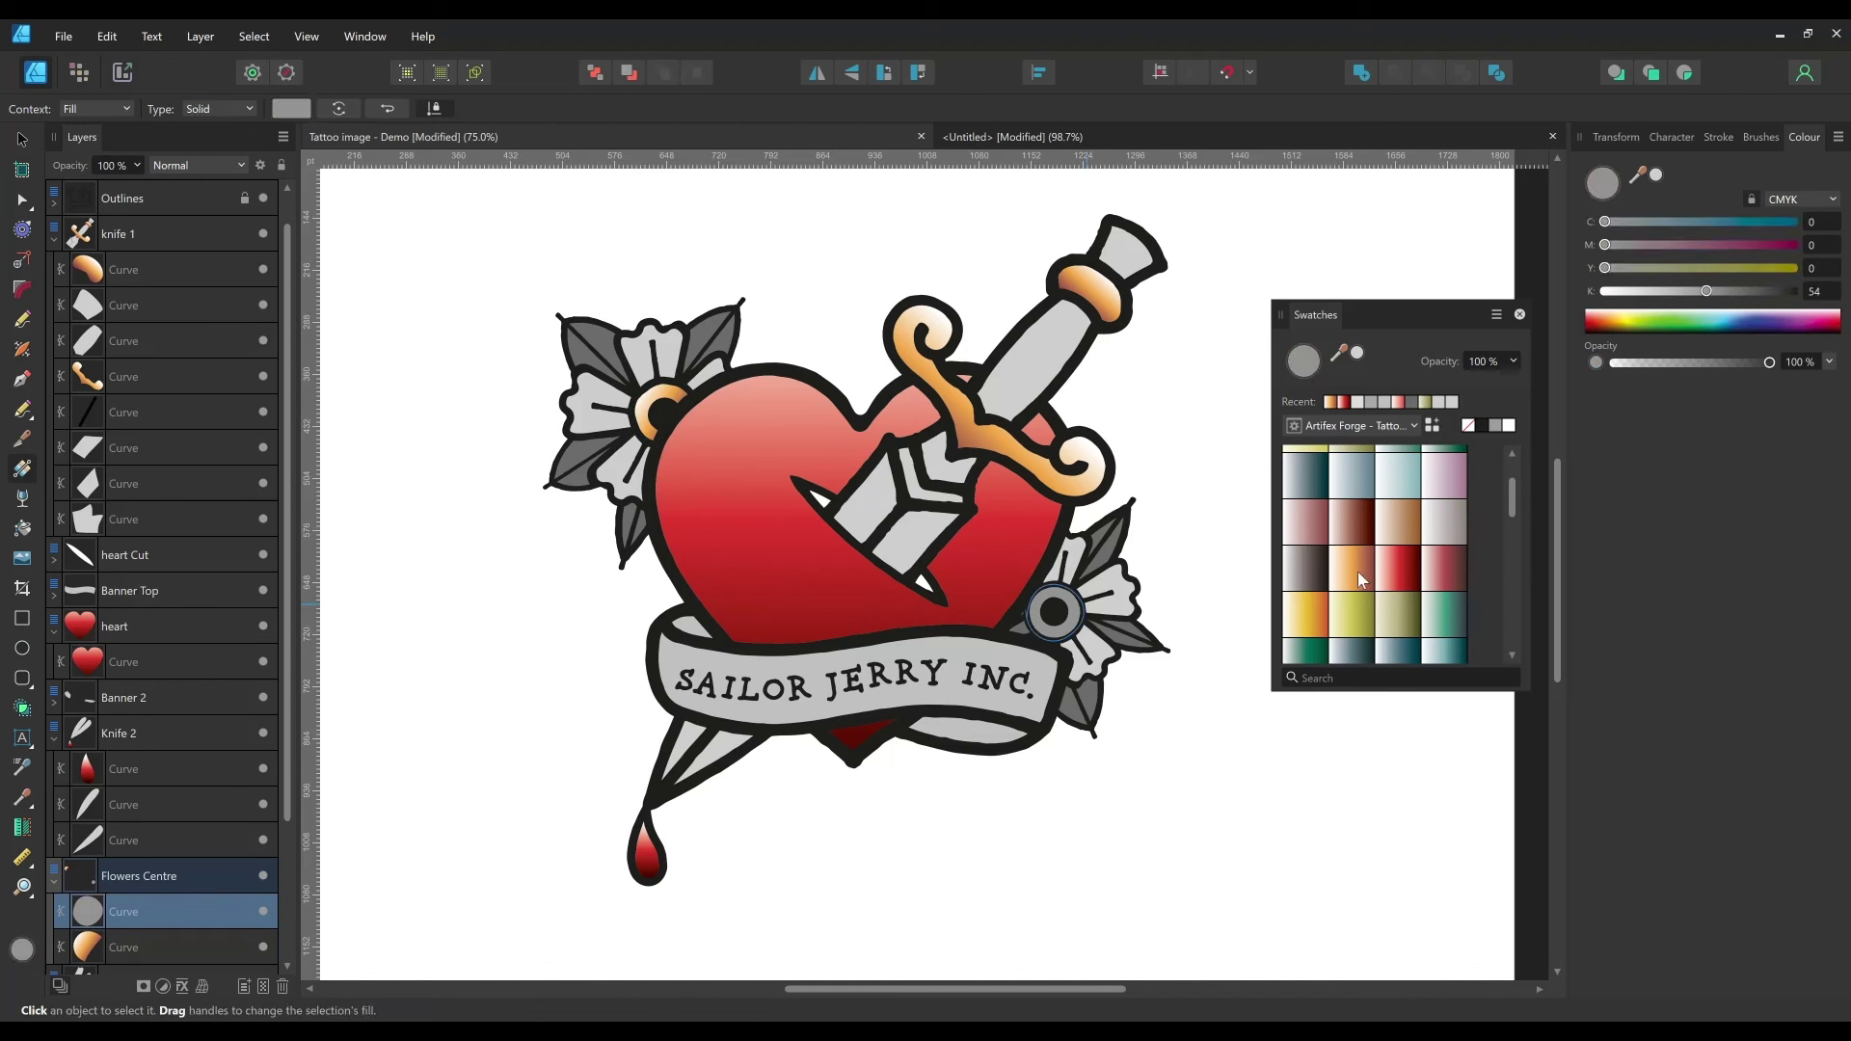
mouse_move(1025, 612)
left_mouse_down()
mouse_move(1024, 578)
mouse_move(1031, 614)
mouse_move(1077, 627)
mouse_move(1025, 593)
left_mouse_up()
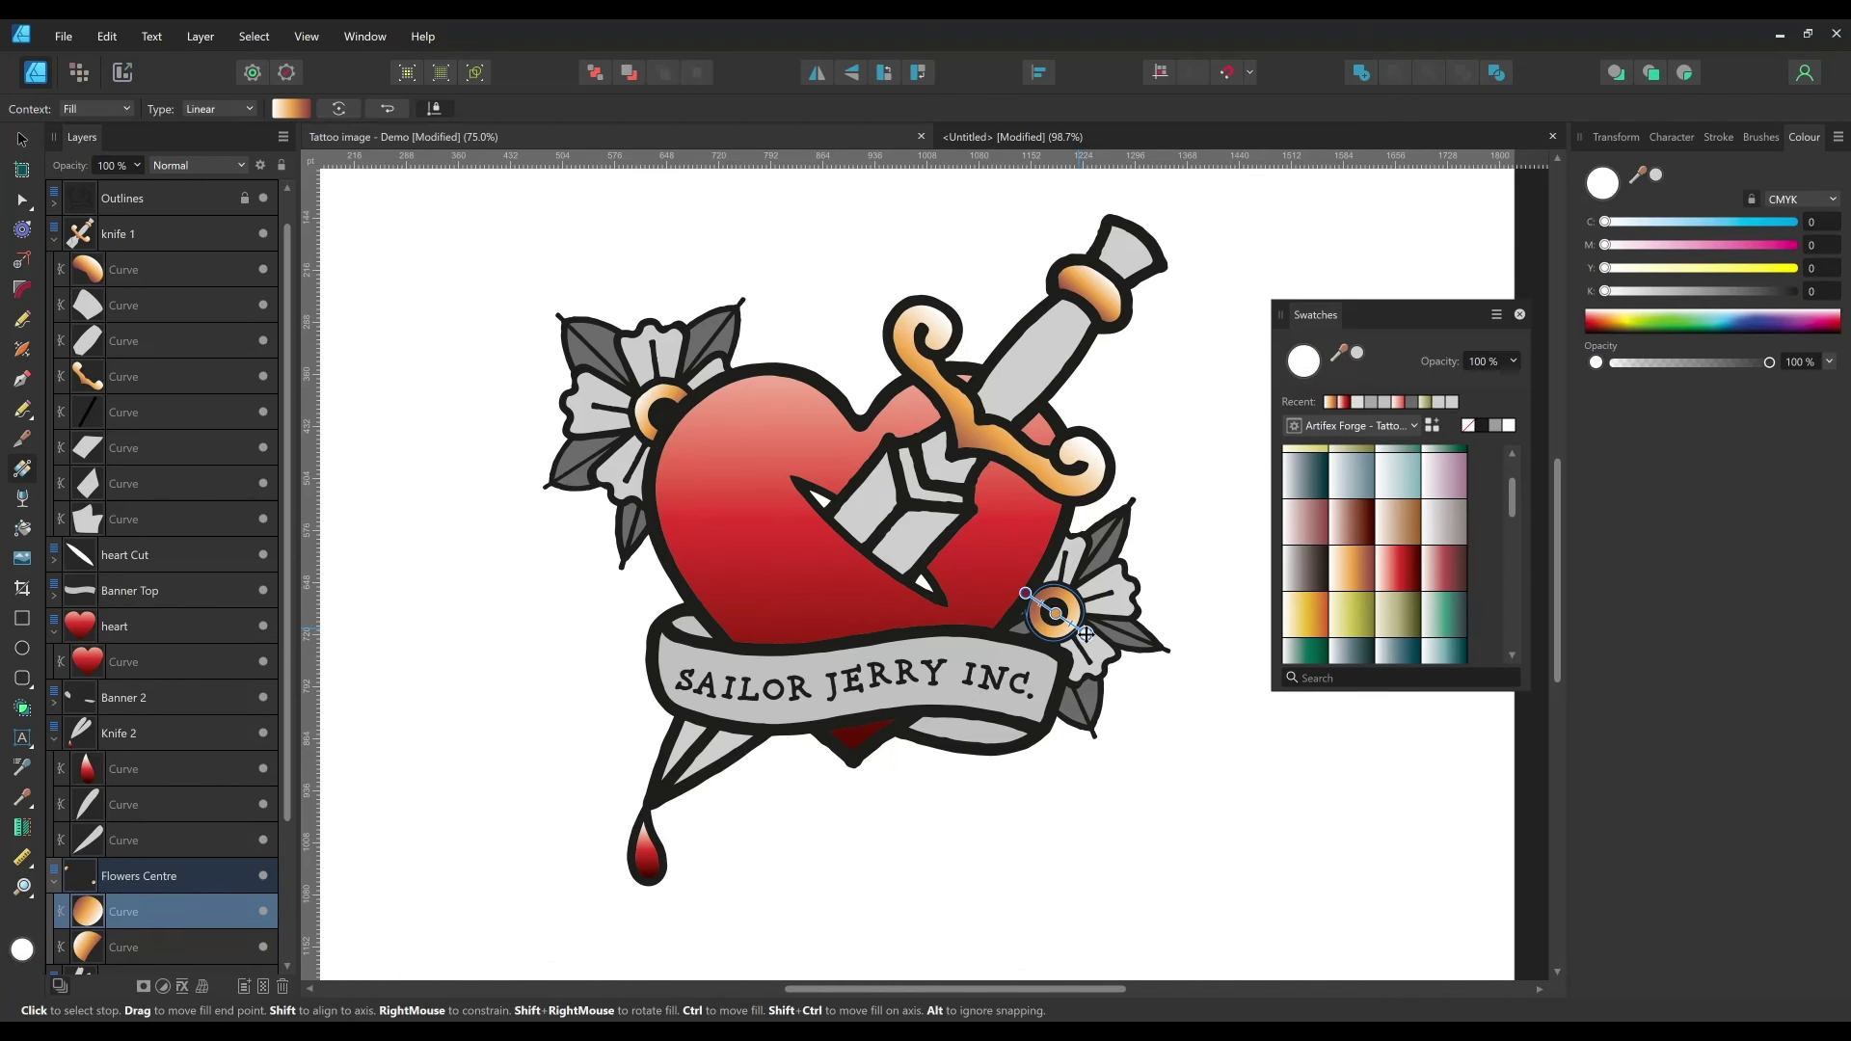
left_click(1049, 351)
scroll(1398, 477, "up", 2)
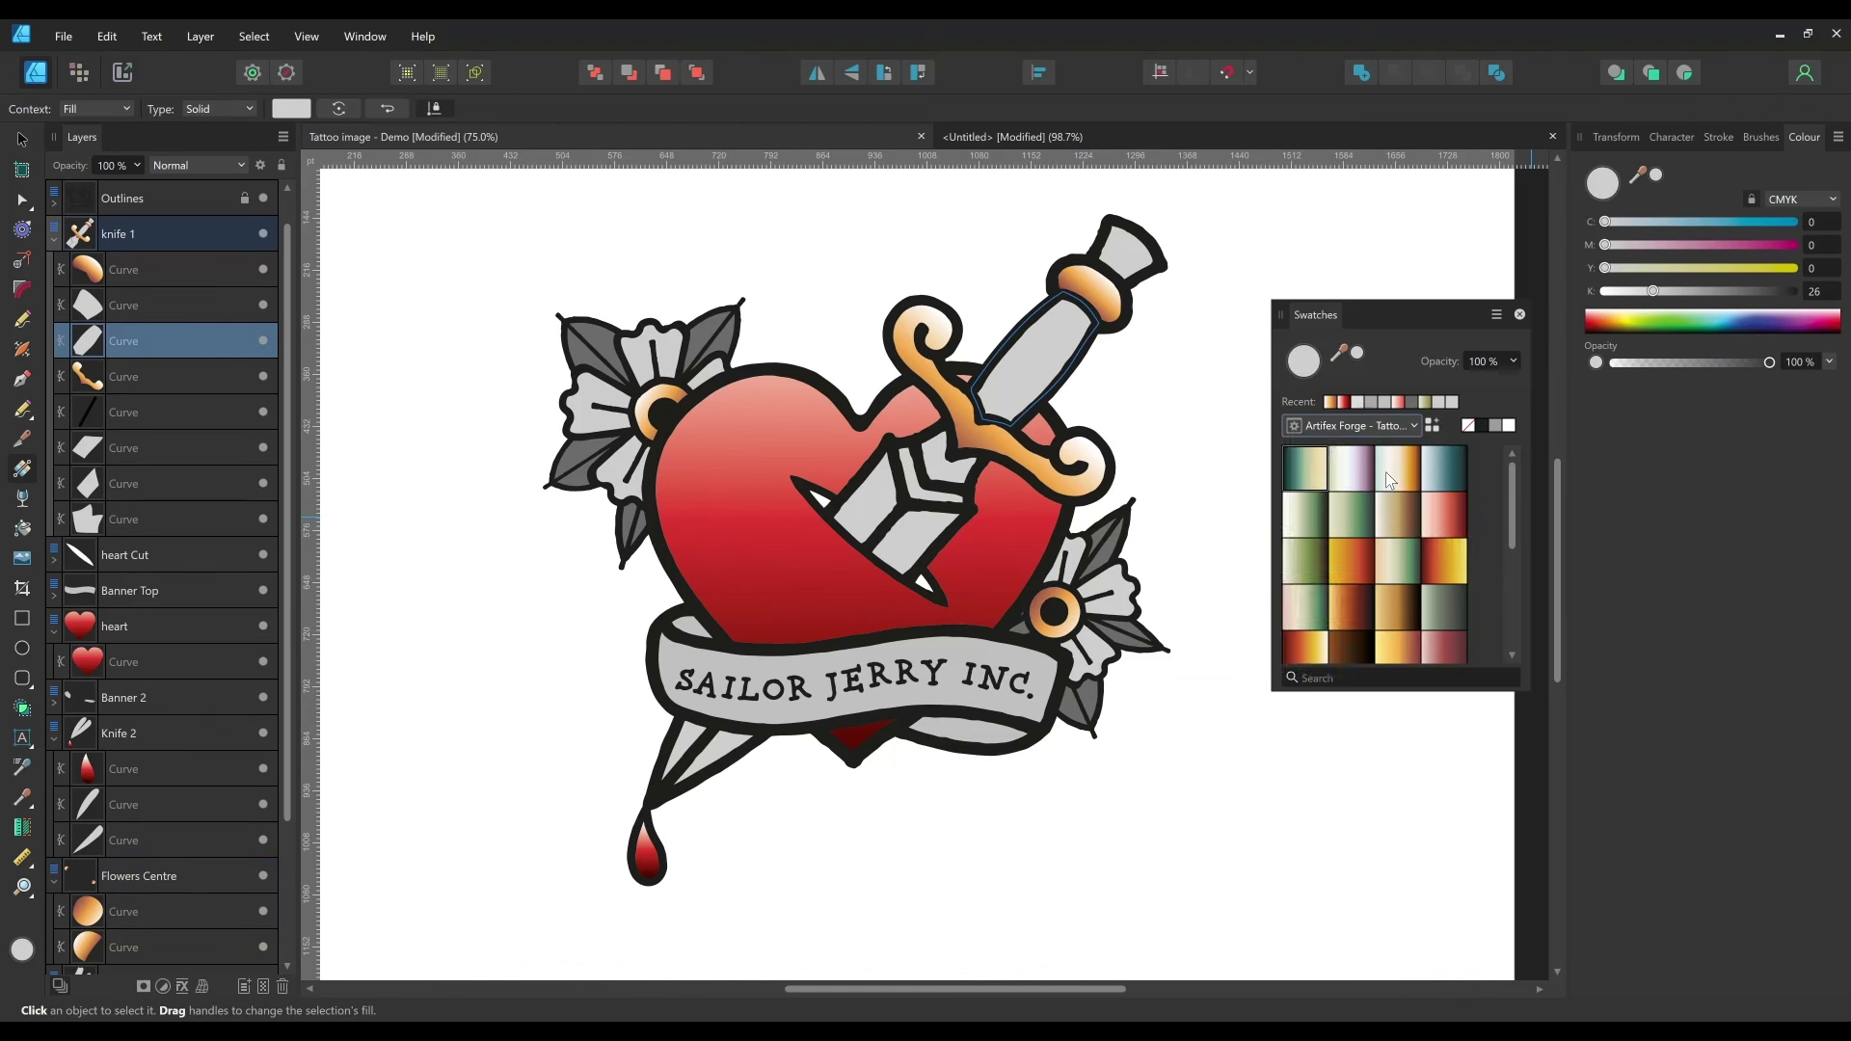
- Give the knife handle and pommel diagonal dark brown gradients, and a blade piece grey-green
scroll(1398, 579, "down", 1)
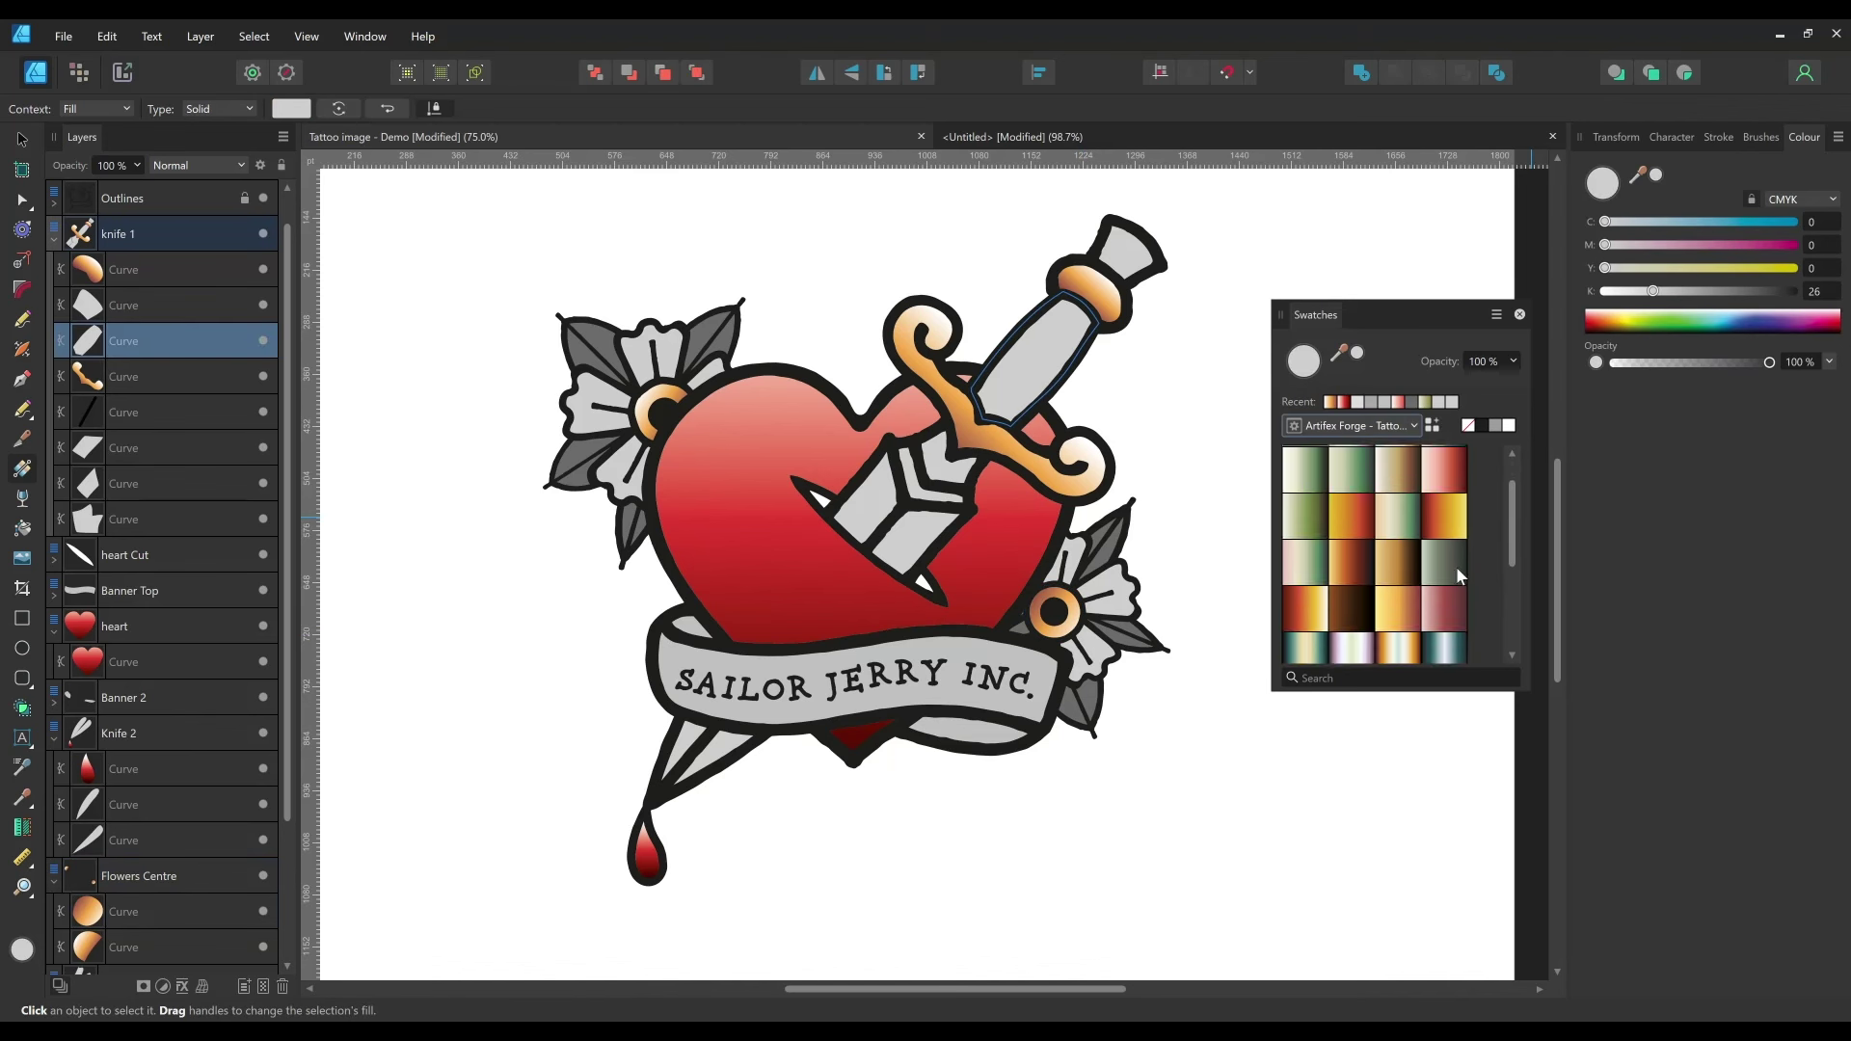
left_click(1347, 605)
left_click_drag(978, 328, 1064, 395)
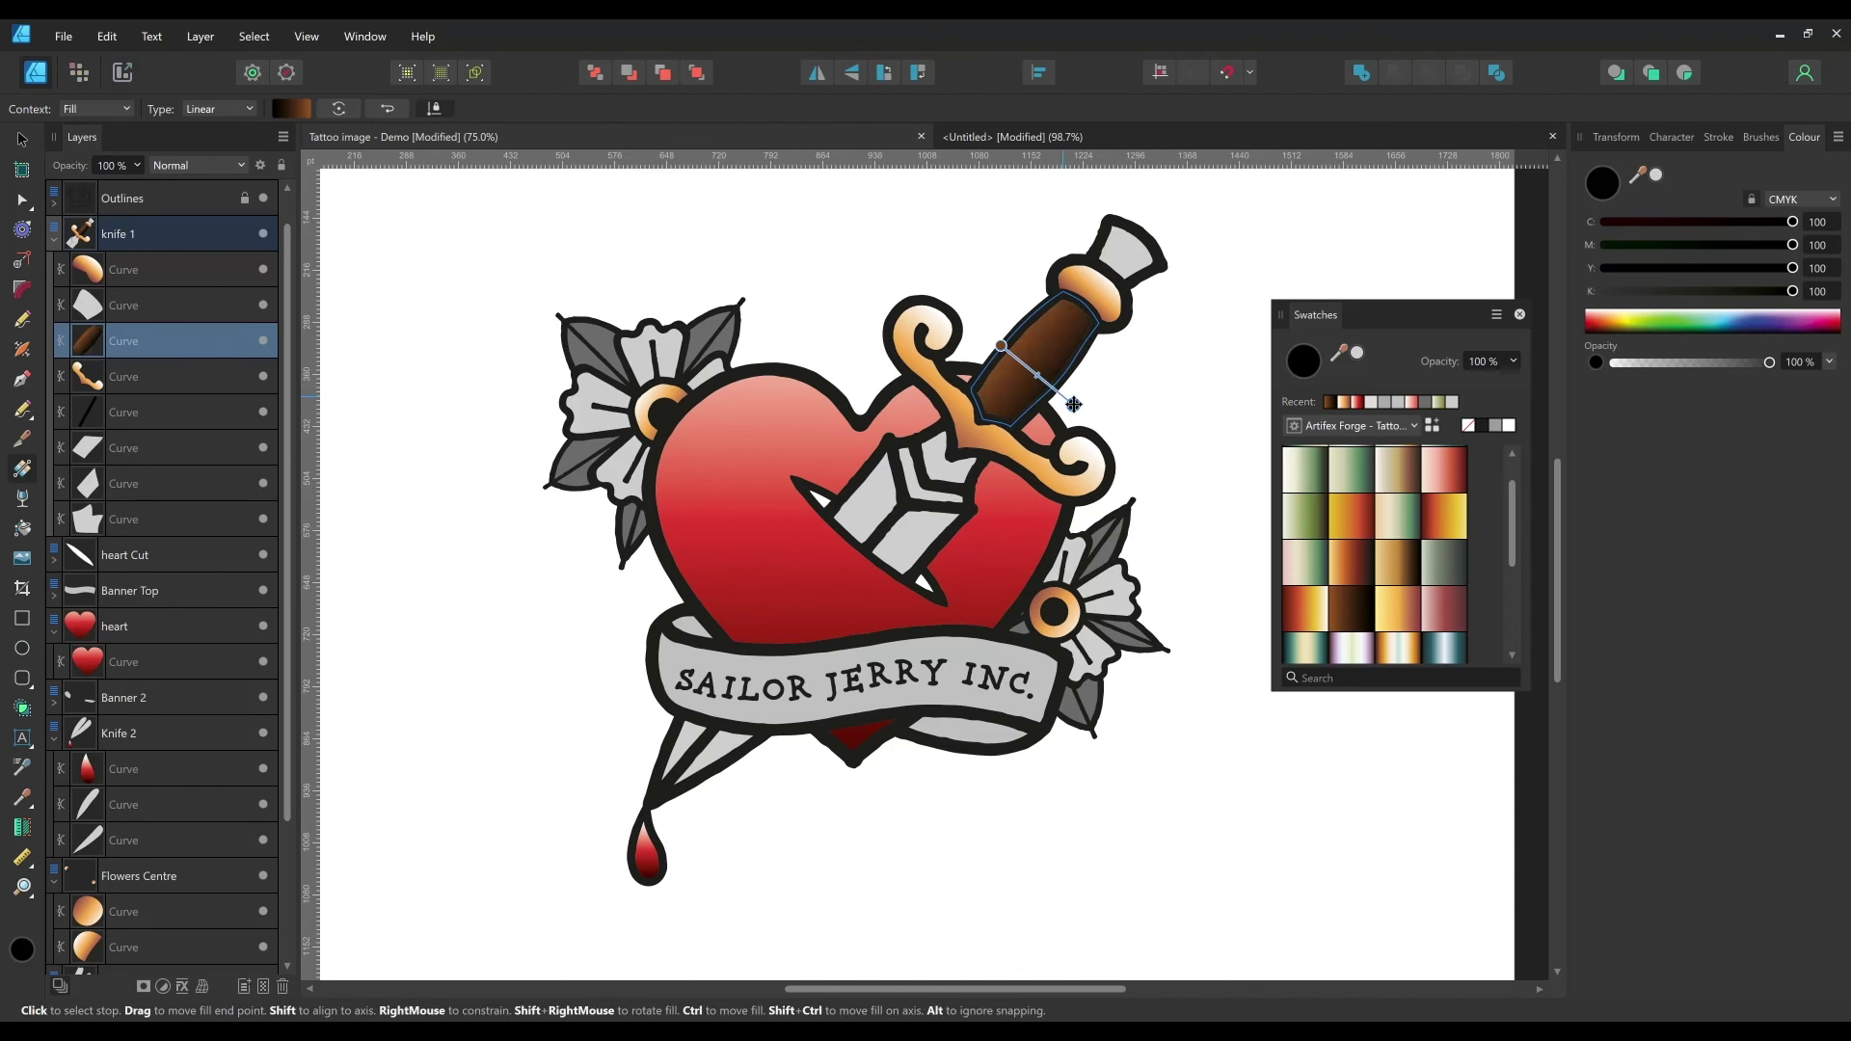
left_click_drag(1099, 245, 1148, 286)
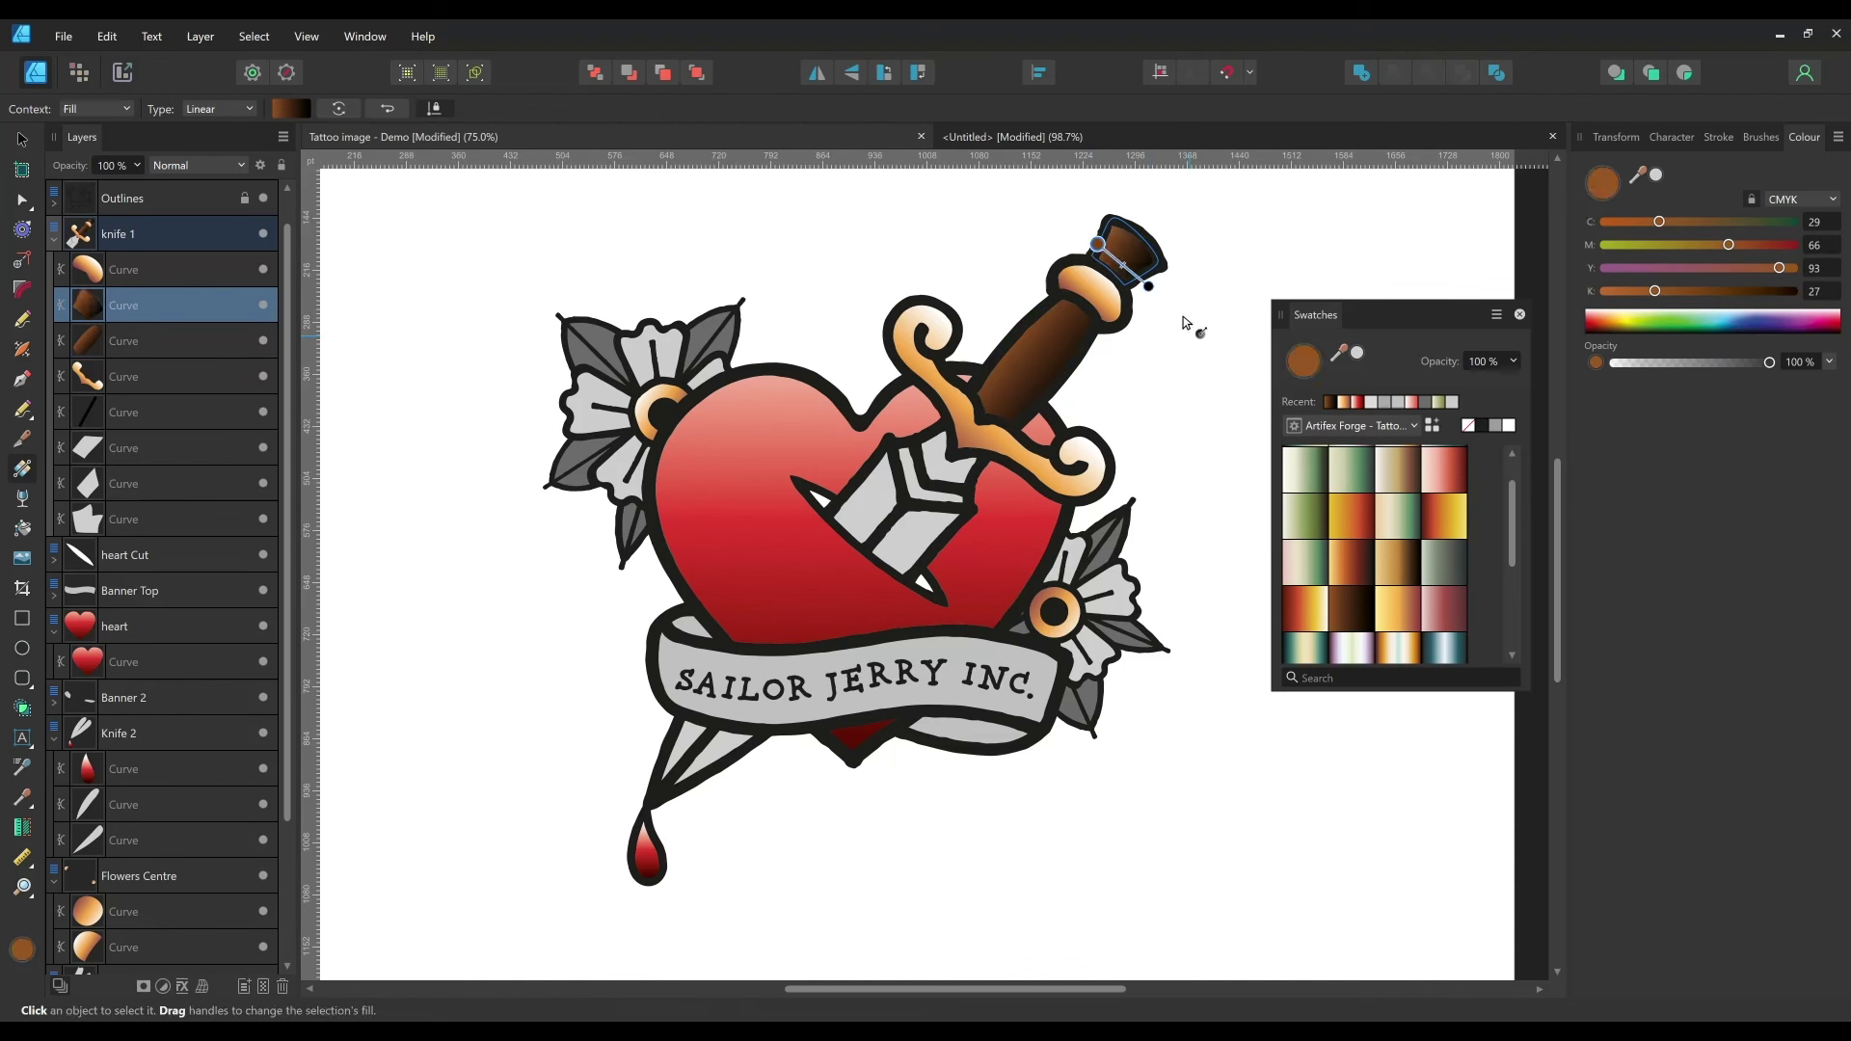
left_click_drag(1003, 345, 1082, 410)
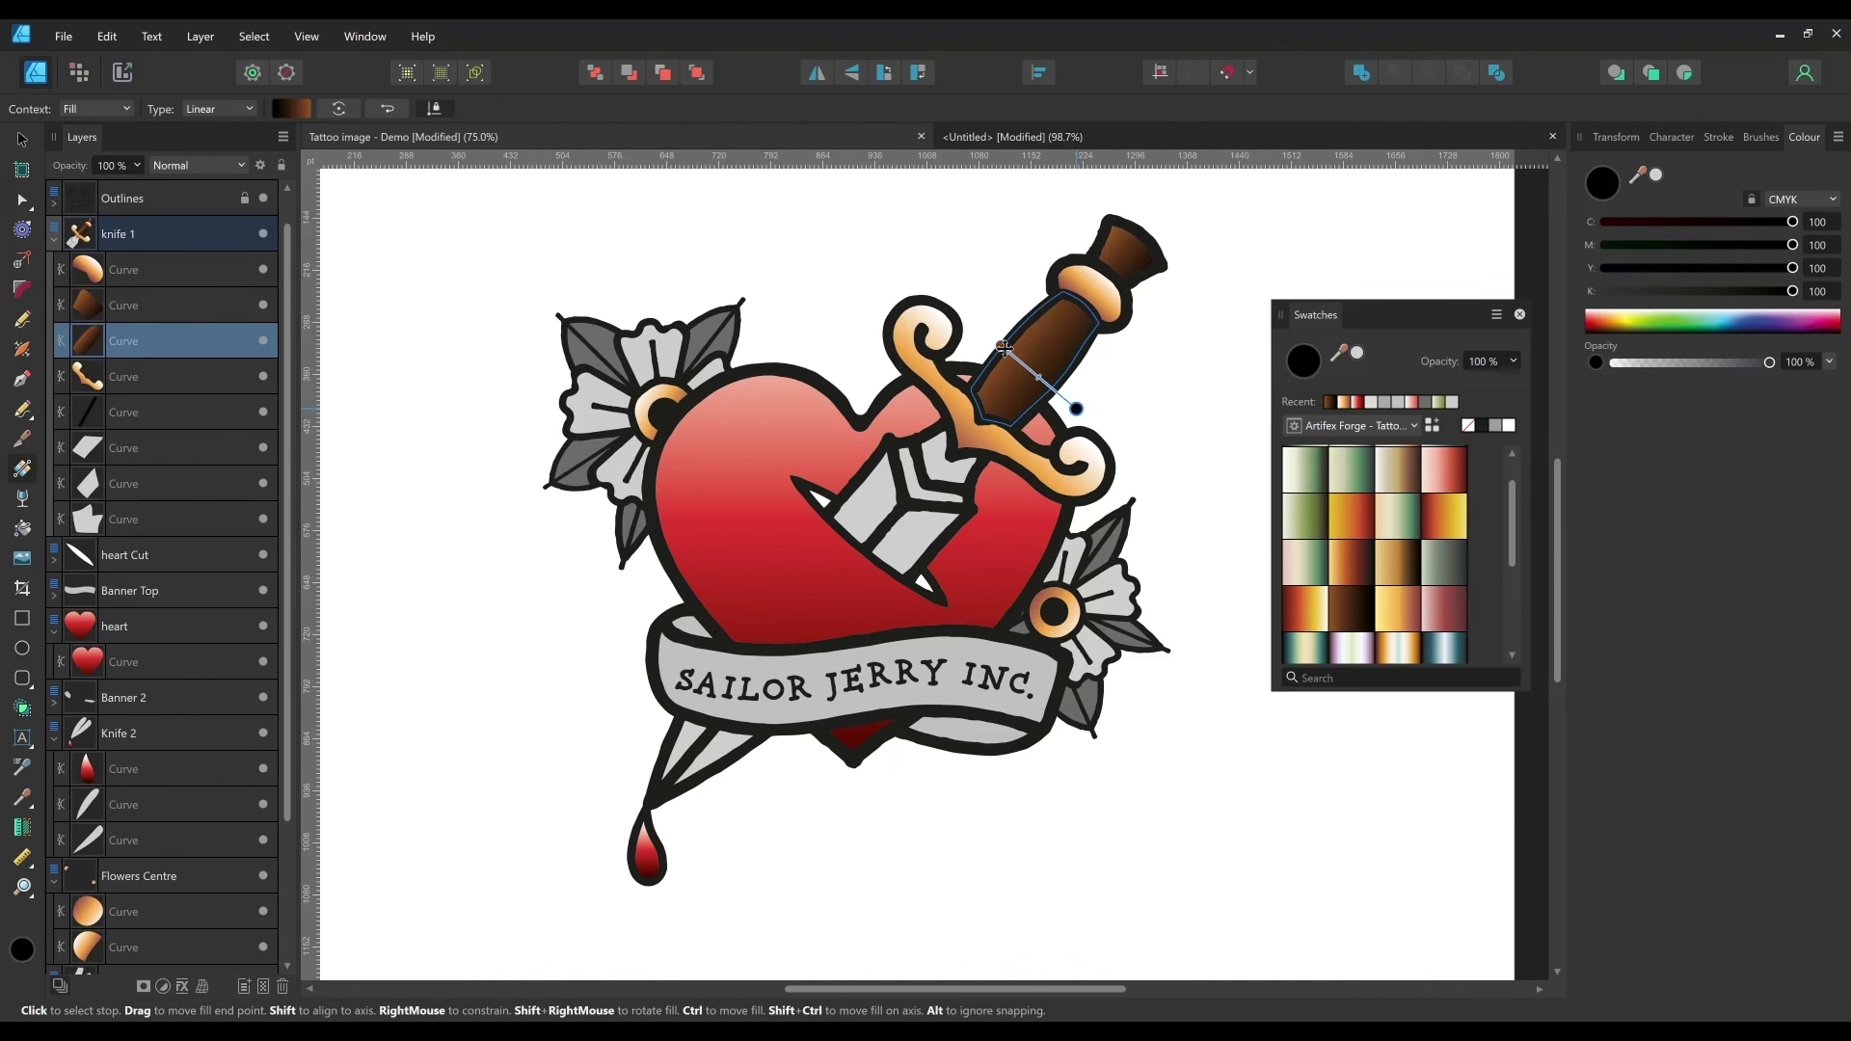
left_click_drag(1004, 348, 1011, 350)
left_click(1152, 258)
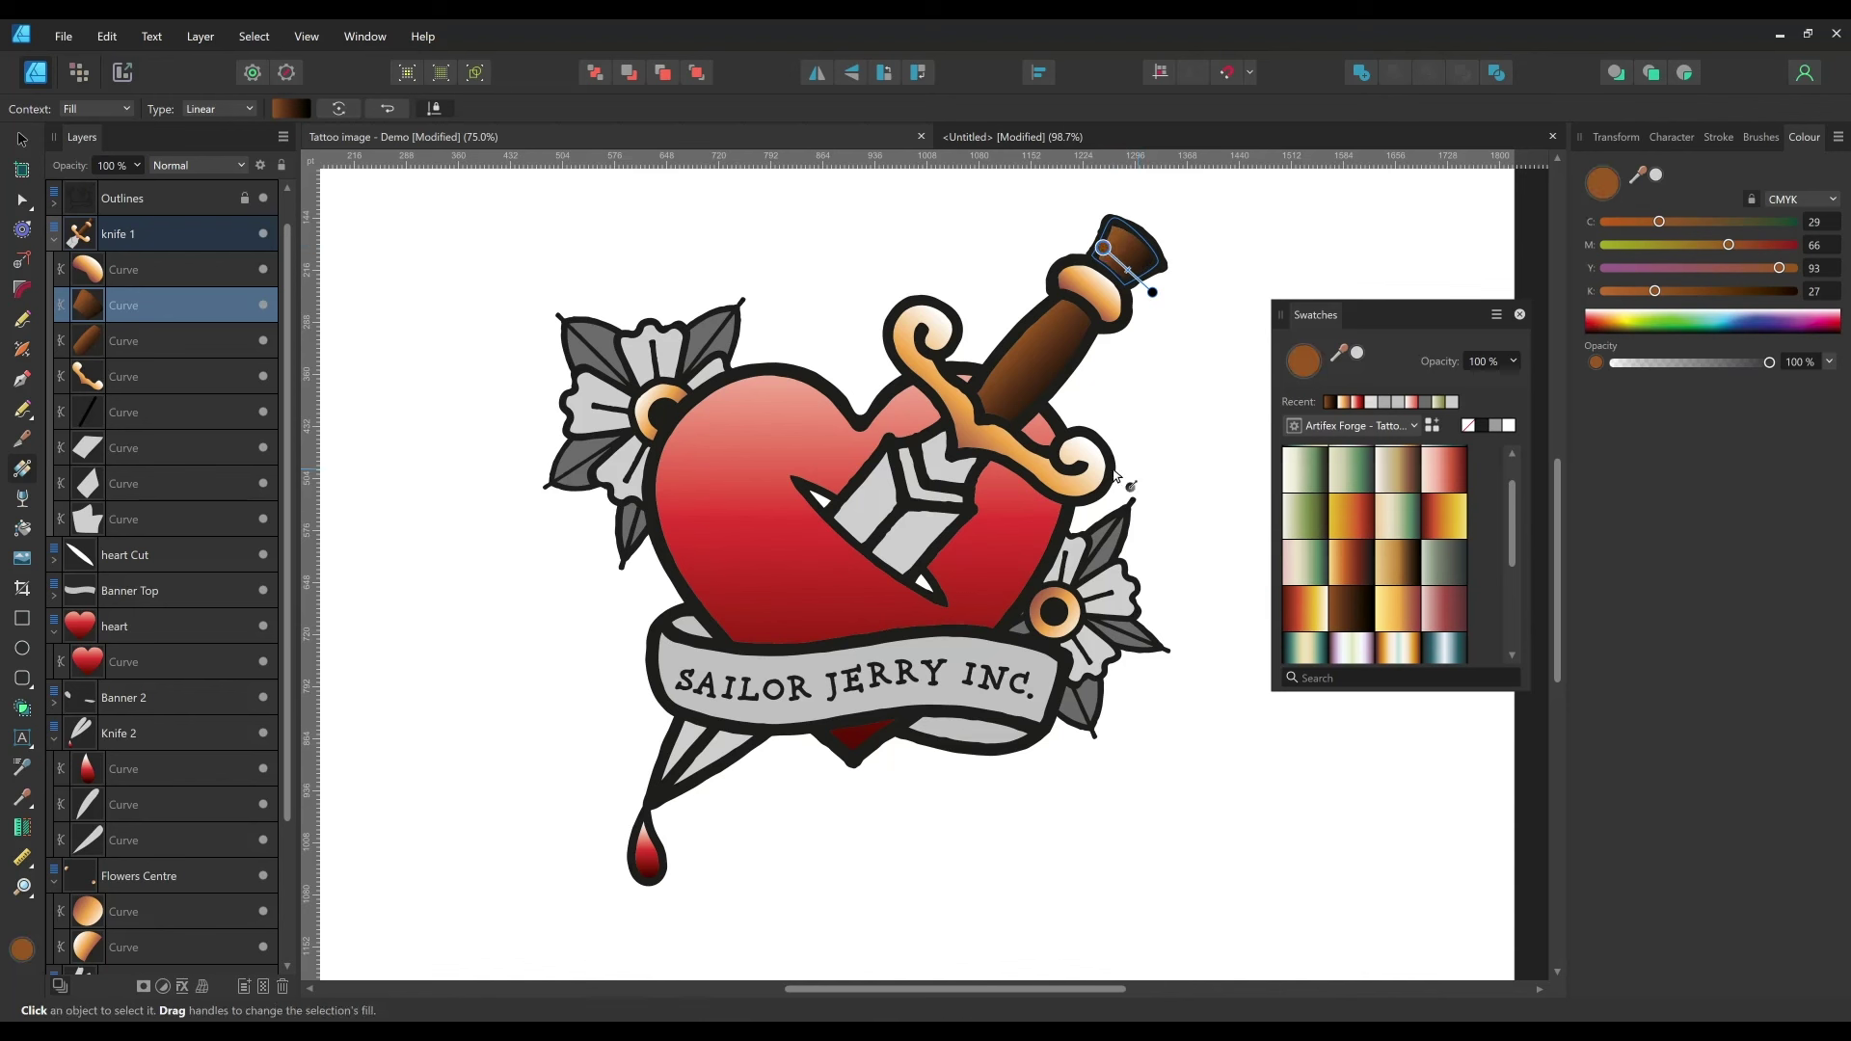
left_click(875, 518)
left_click(1452, 559)
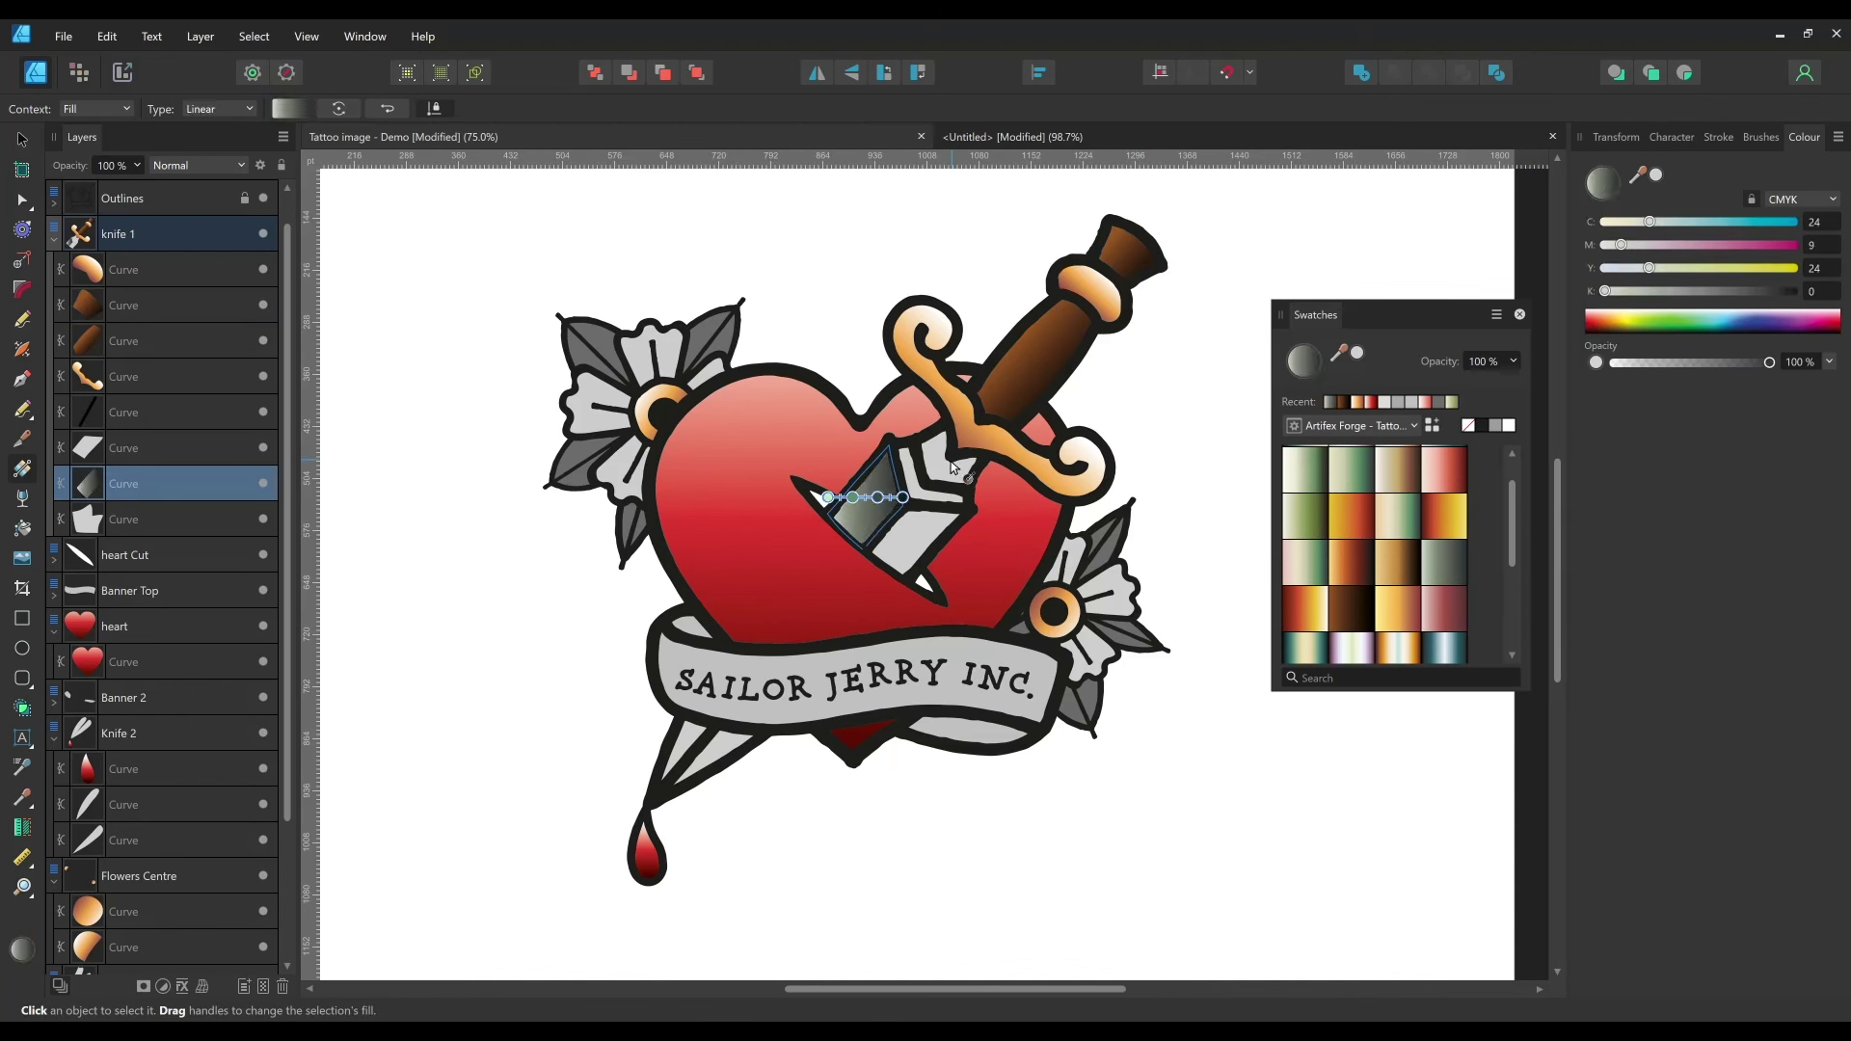
- Angle grey-green gradients across the two blade pieces inside the heart
left_click_drag(843, 494, 874, 533)
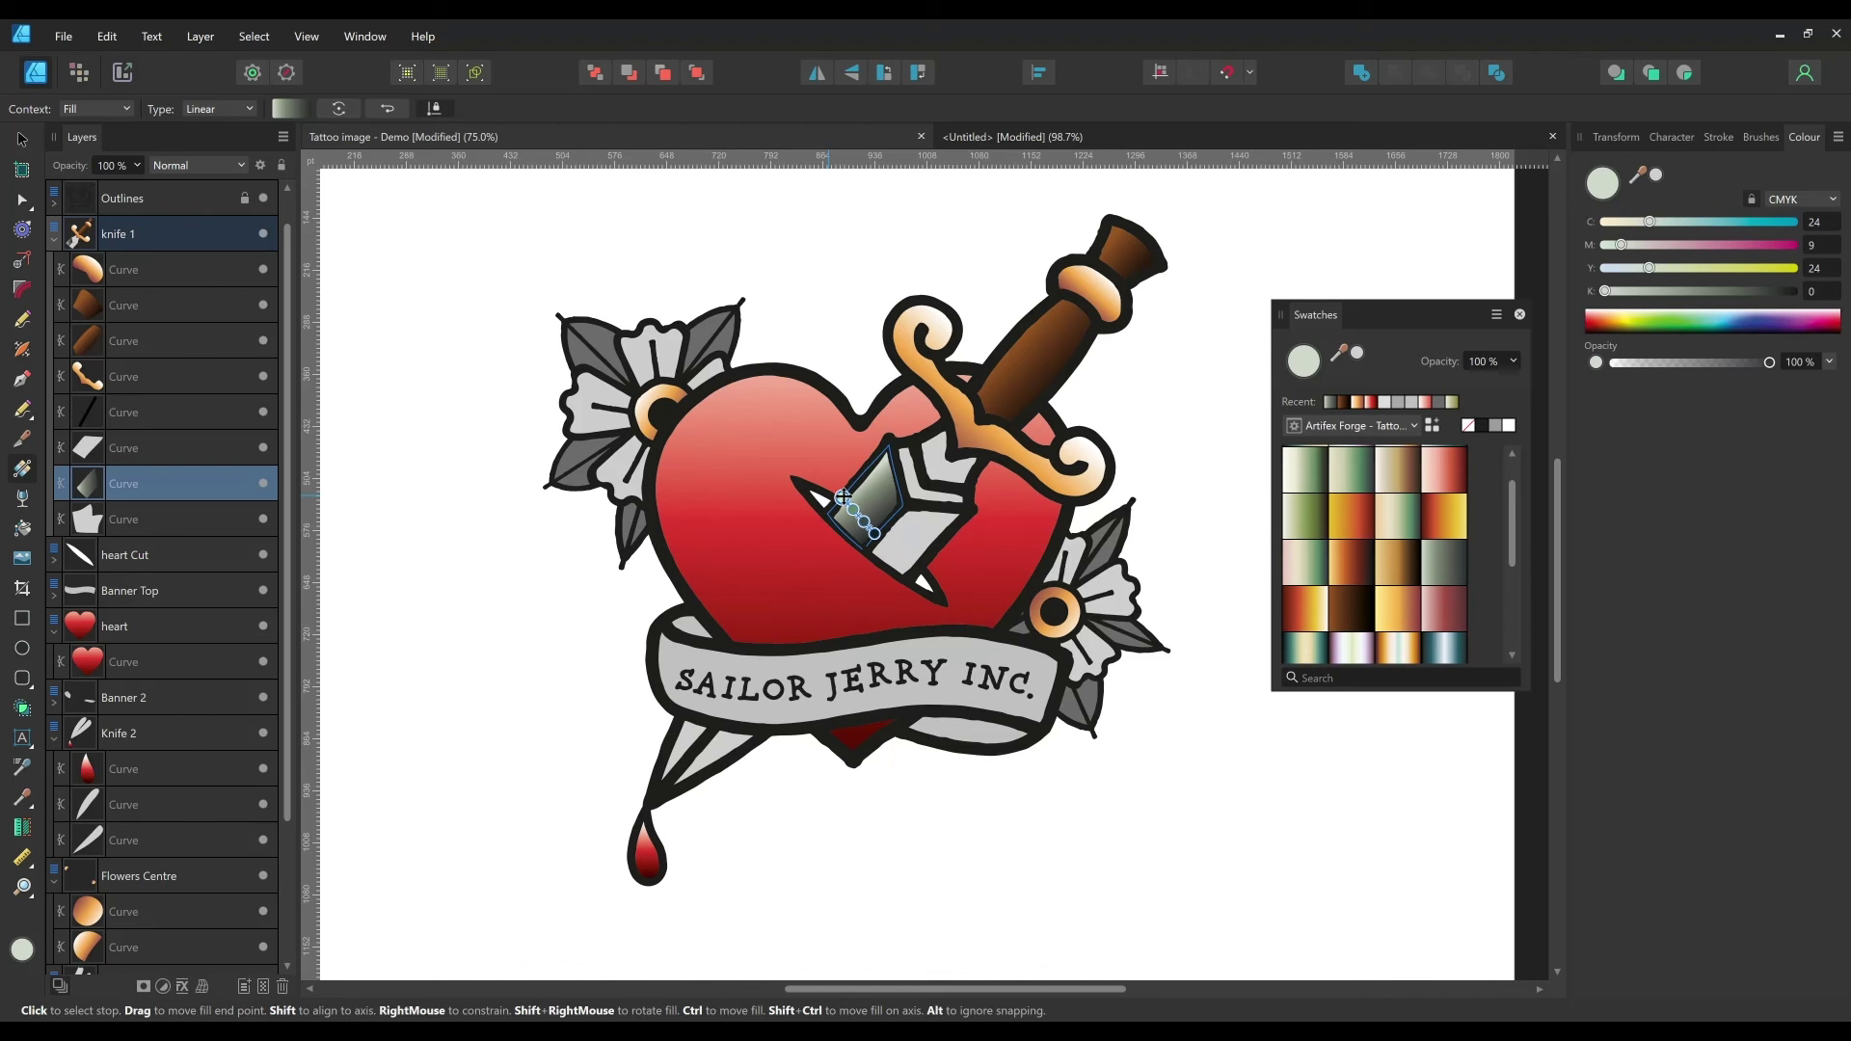
left_click(879, 529)
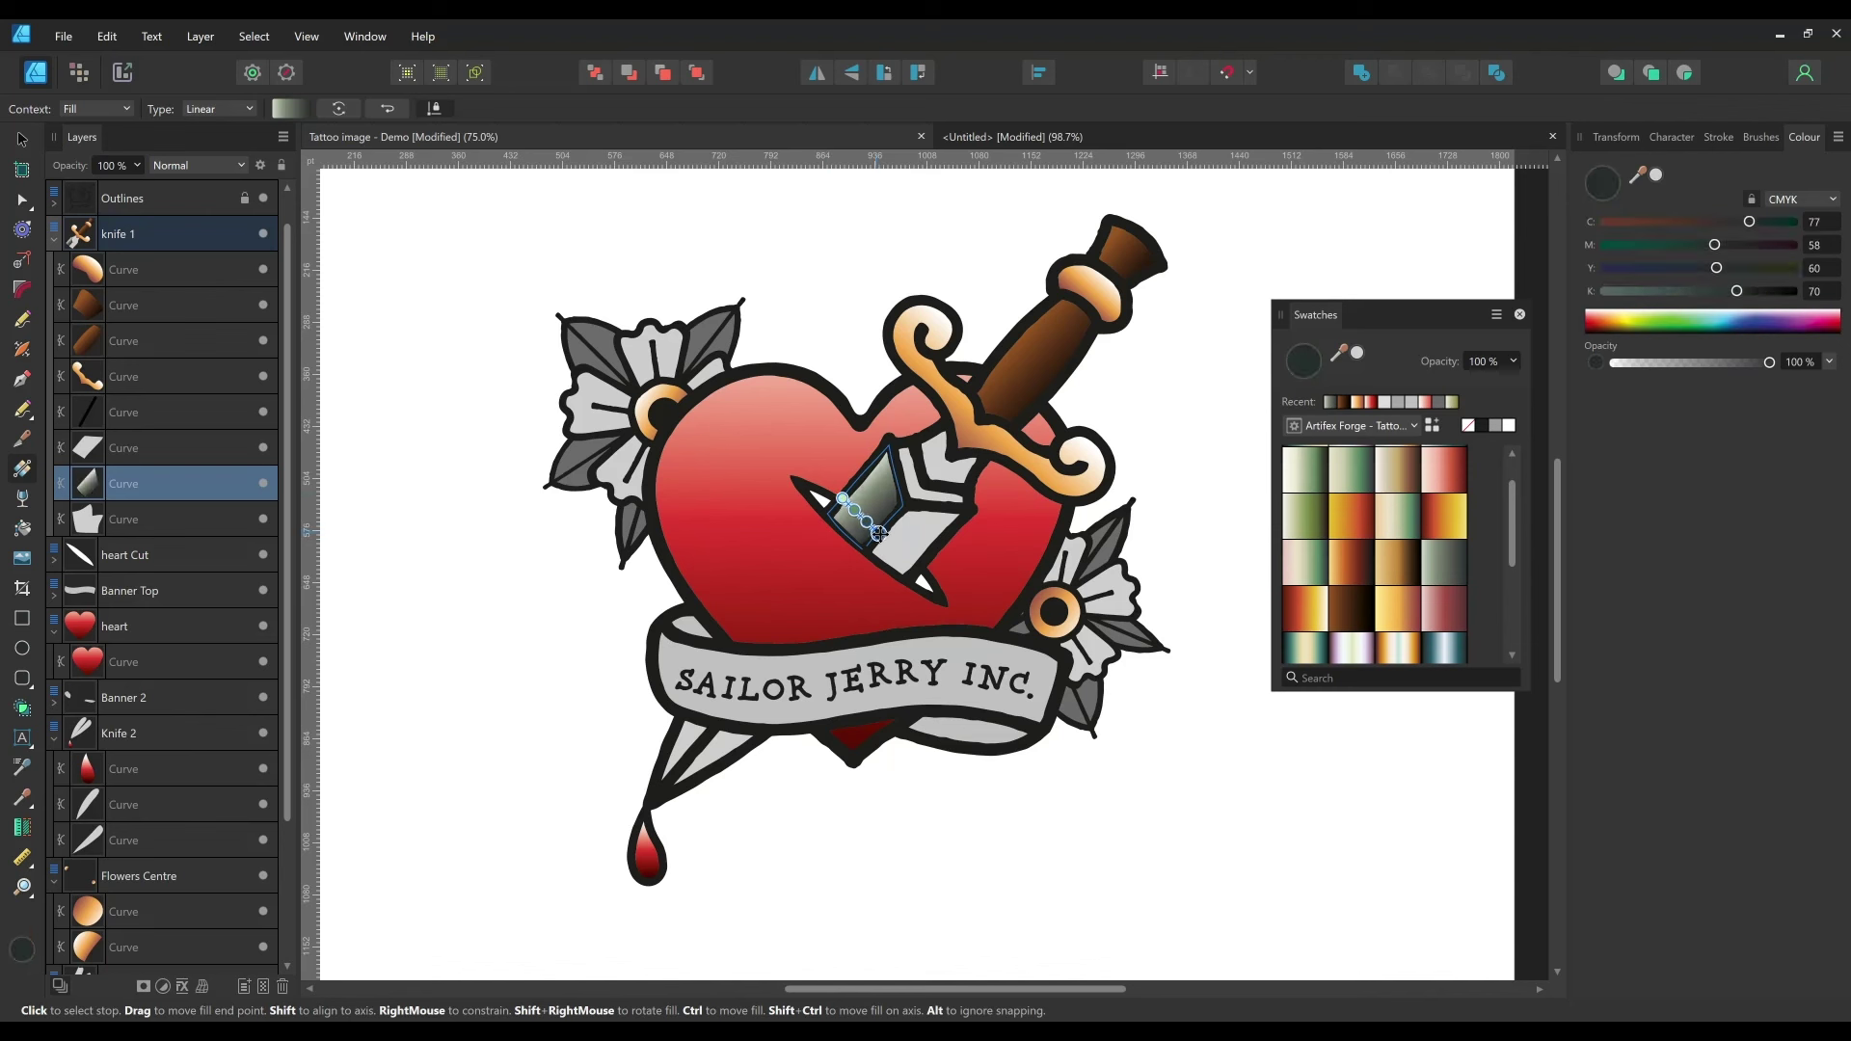
left_click(928, 547)
left_click(1444, 559)
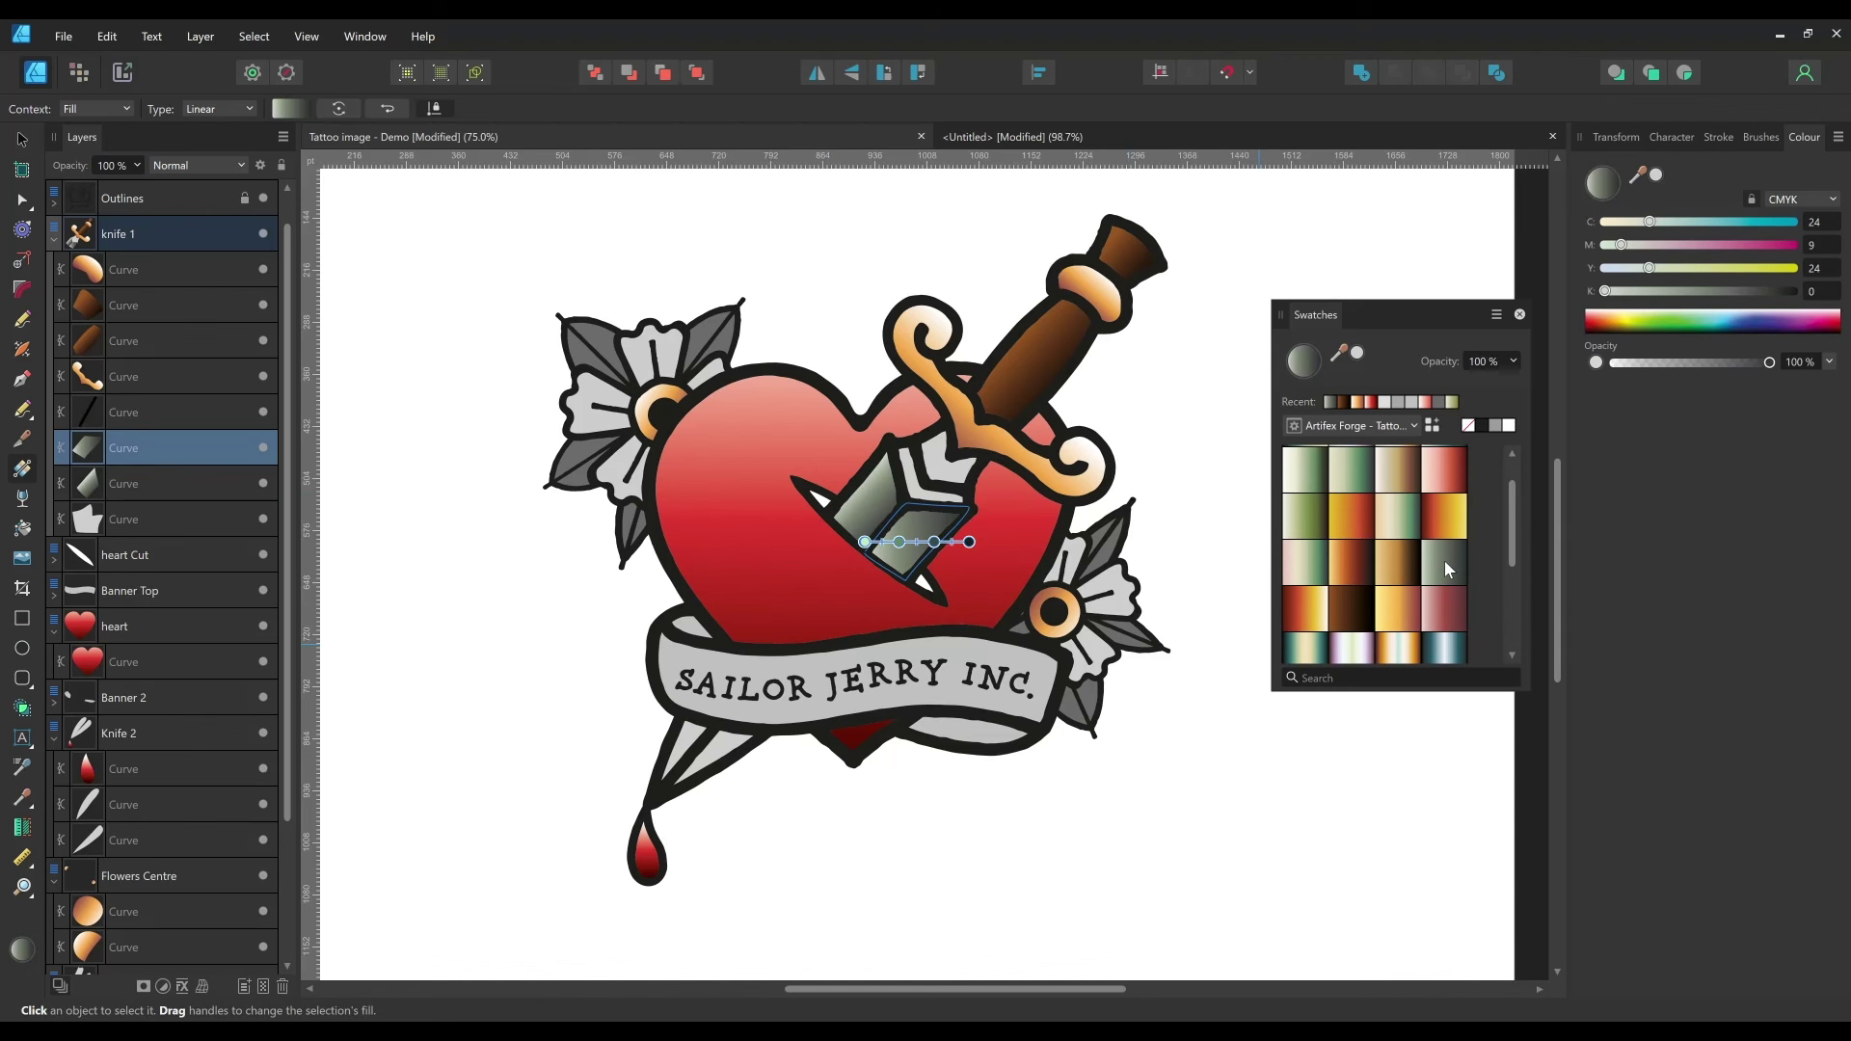
left_click_drag(969, 542, 948, 579)
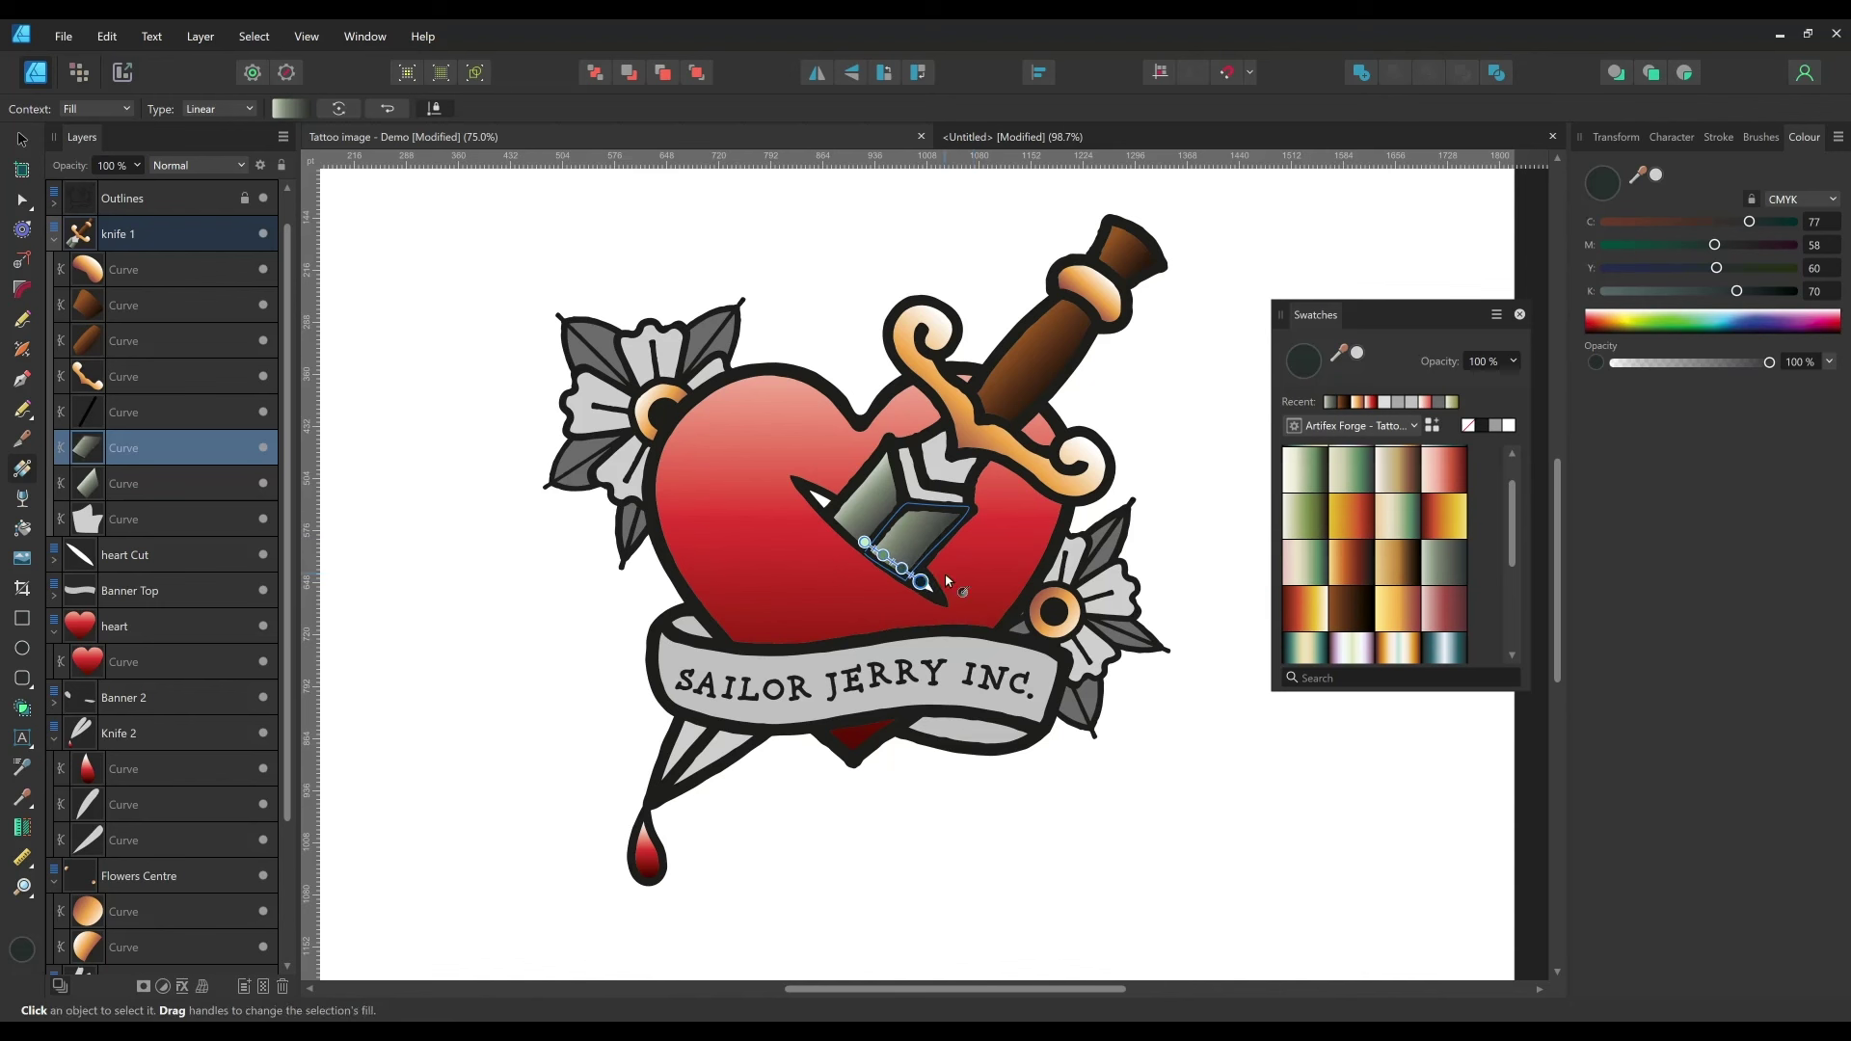
- Give the lower blade pieces below the banner shortened grey-green gradients
left_click(689, 743)
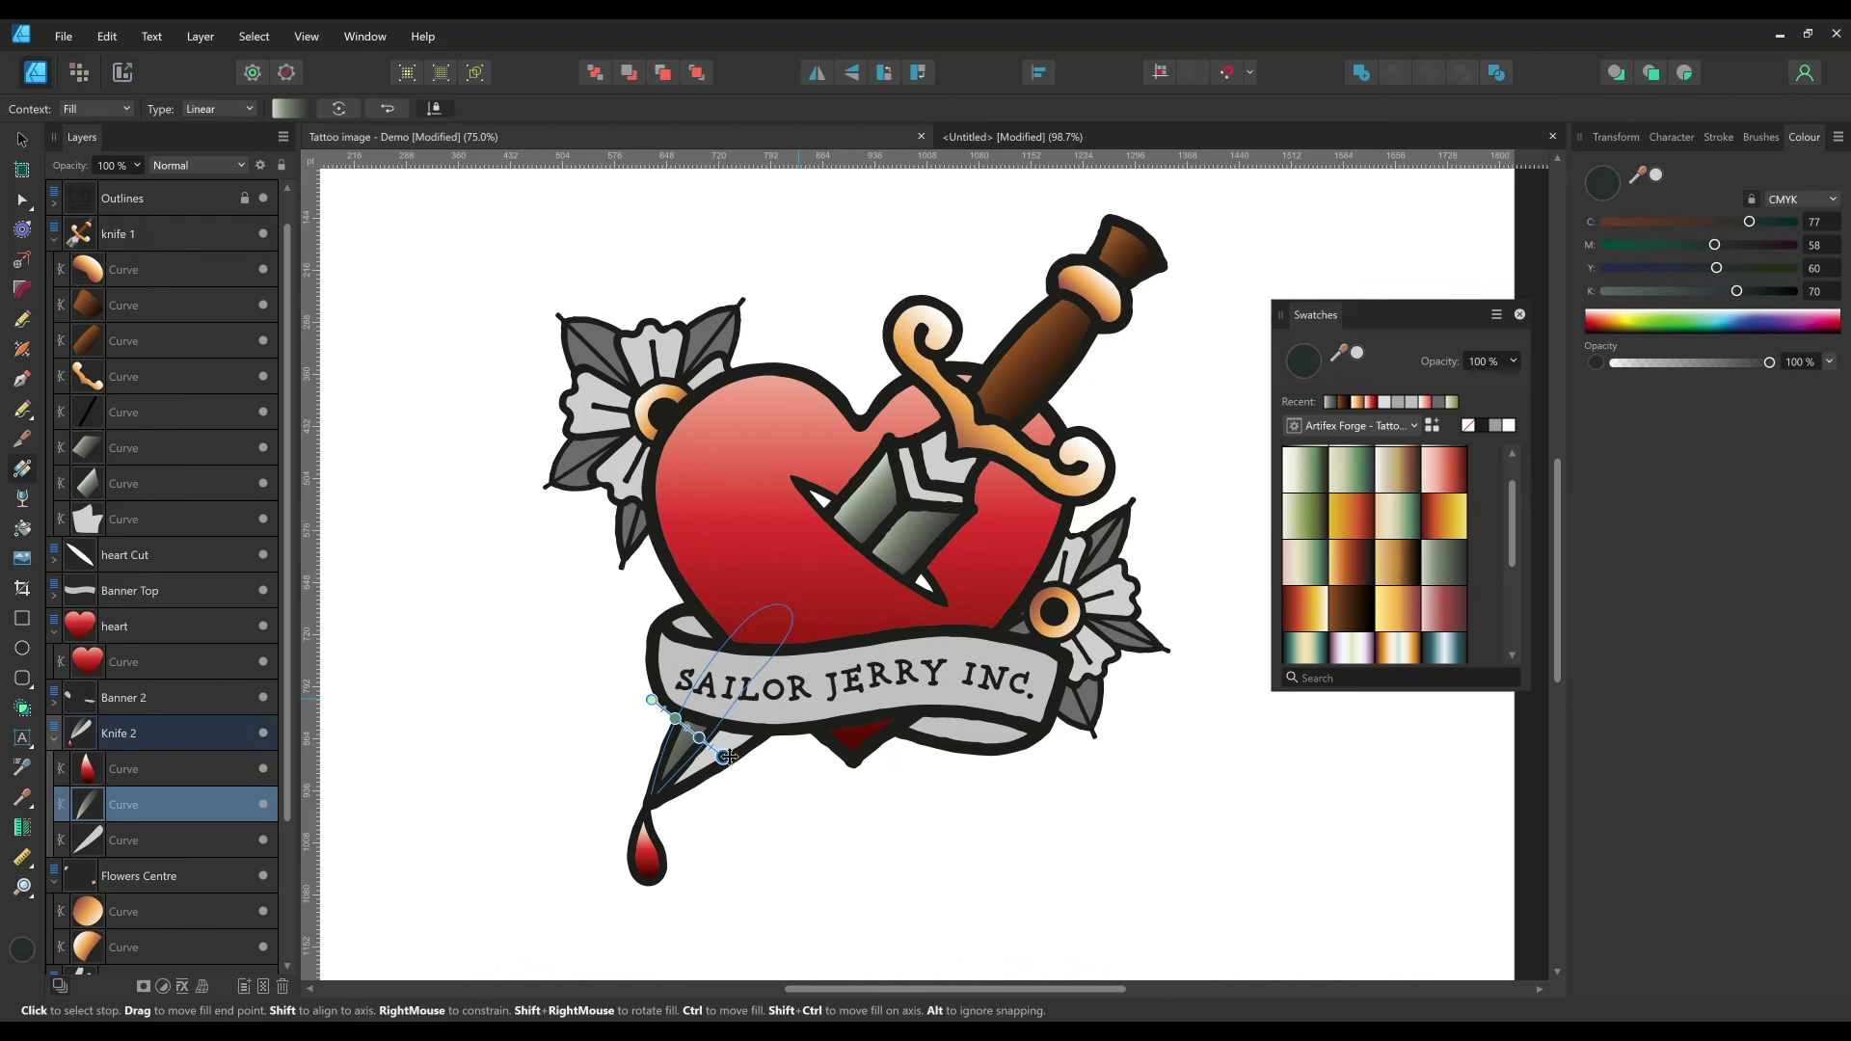
left_click_drag(648, 697, 666, 713)
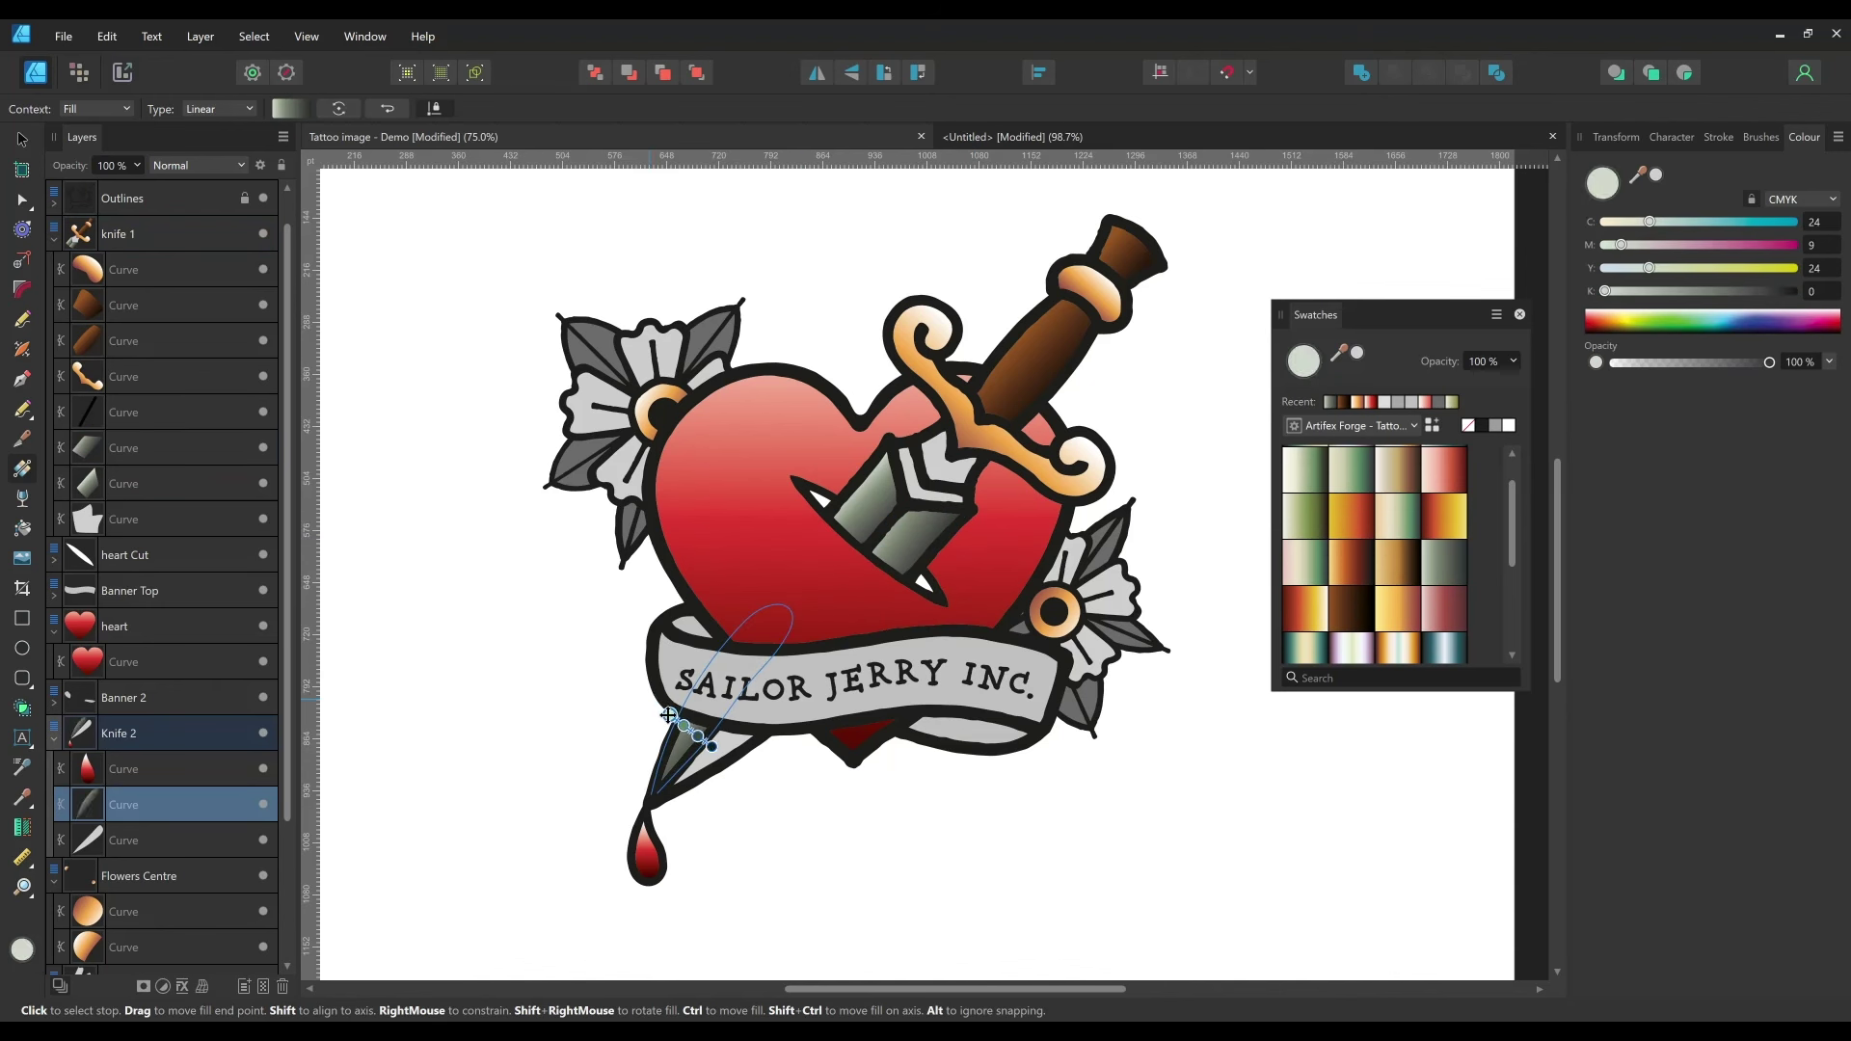
left_click(744, 753)
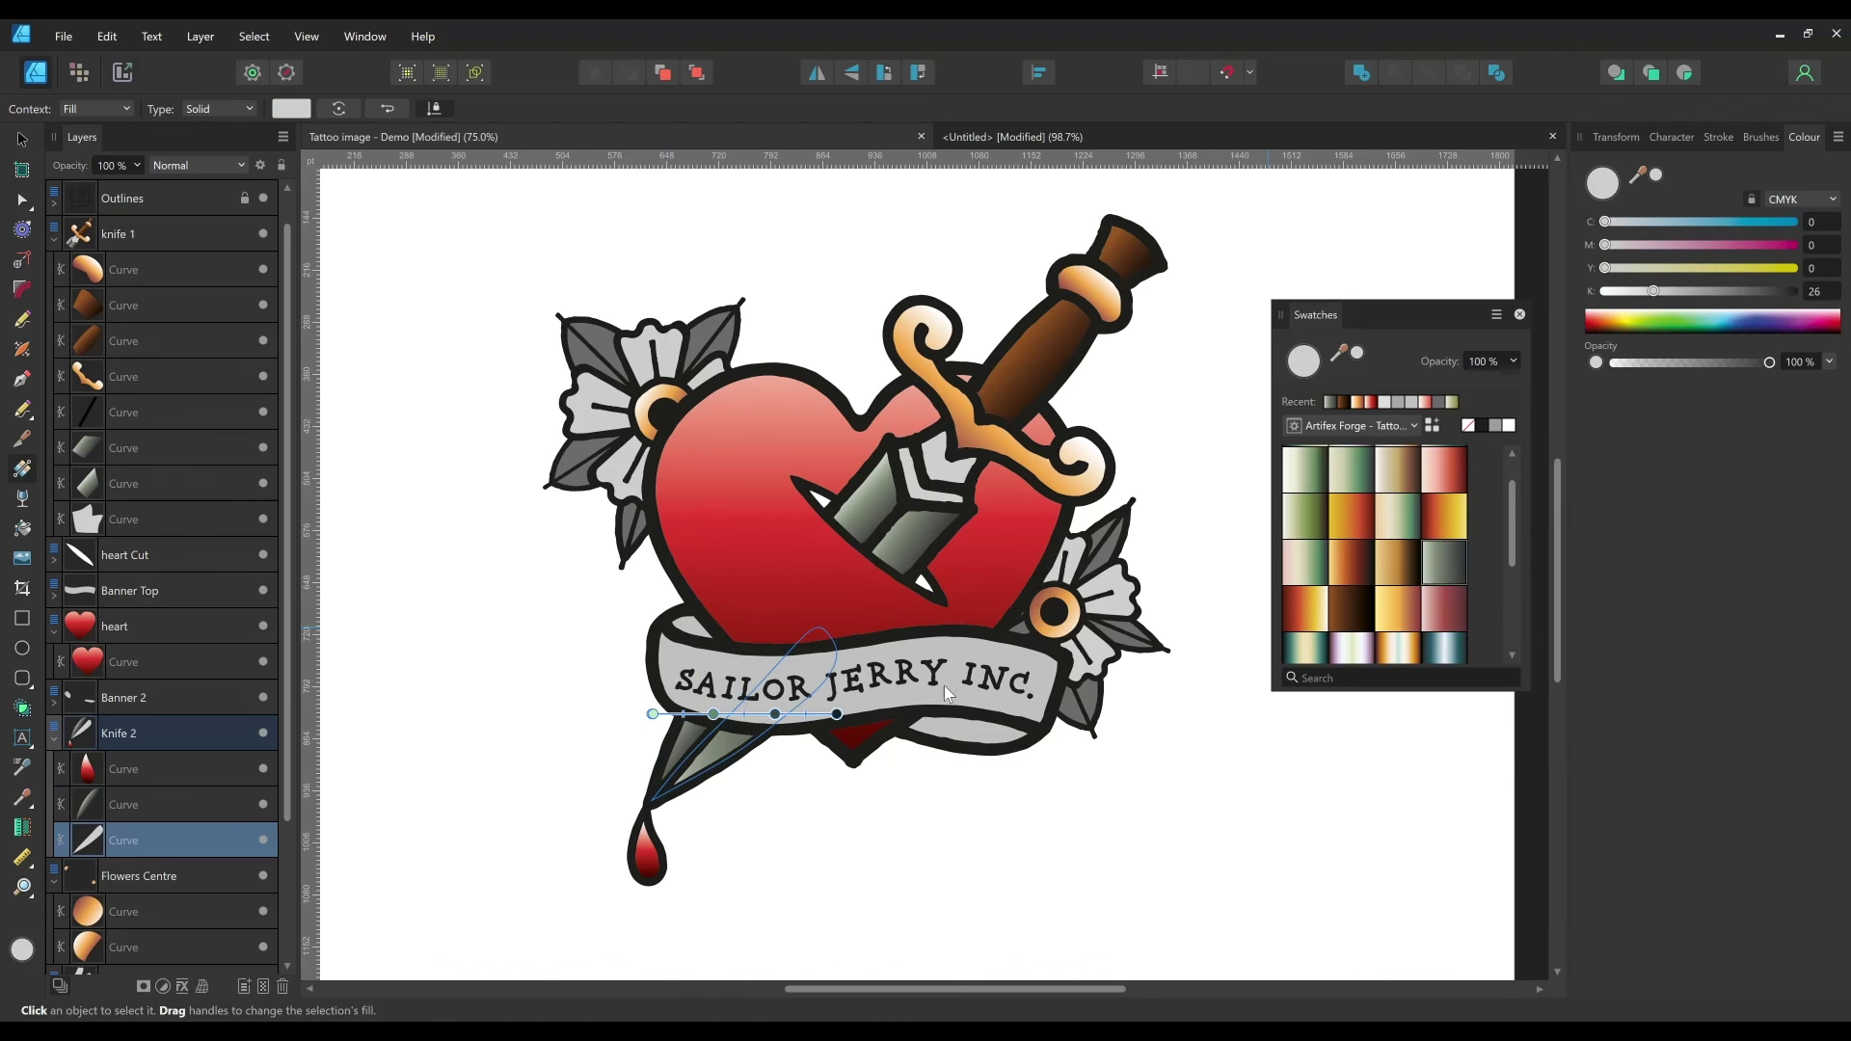
left_click(806, 754)
left_click_drag(806, 753, 746, 785)
left_click_drag(653, 714, 698, 743)
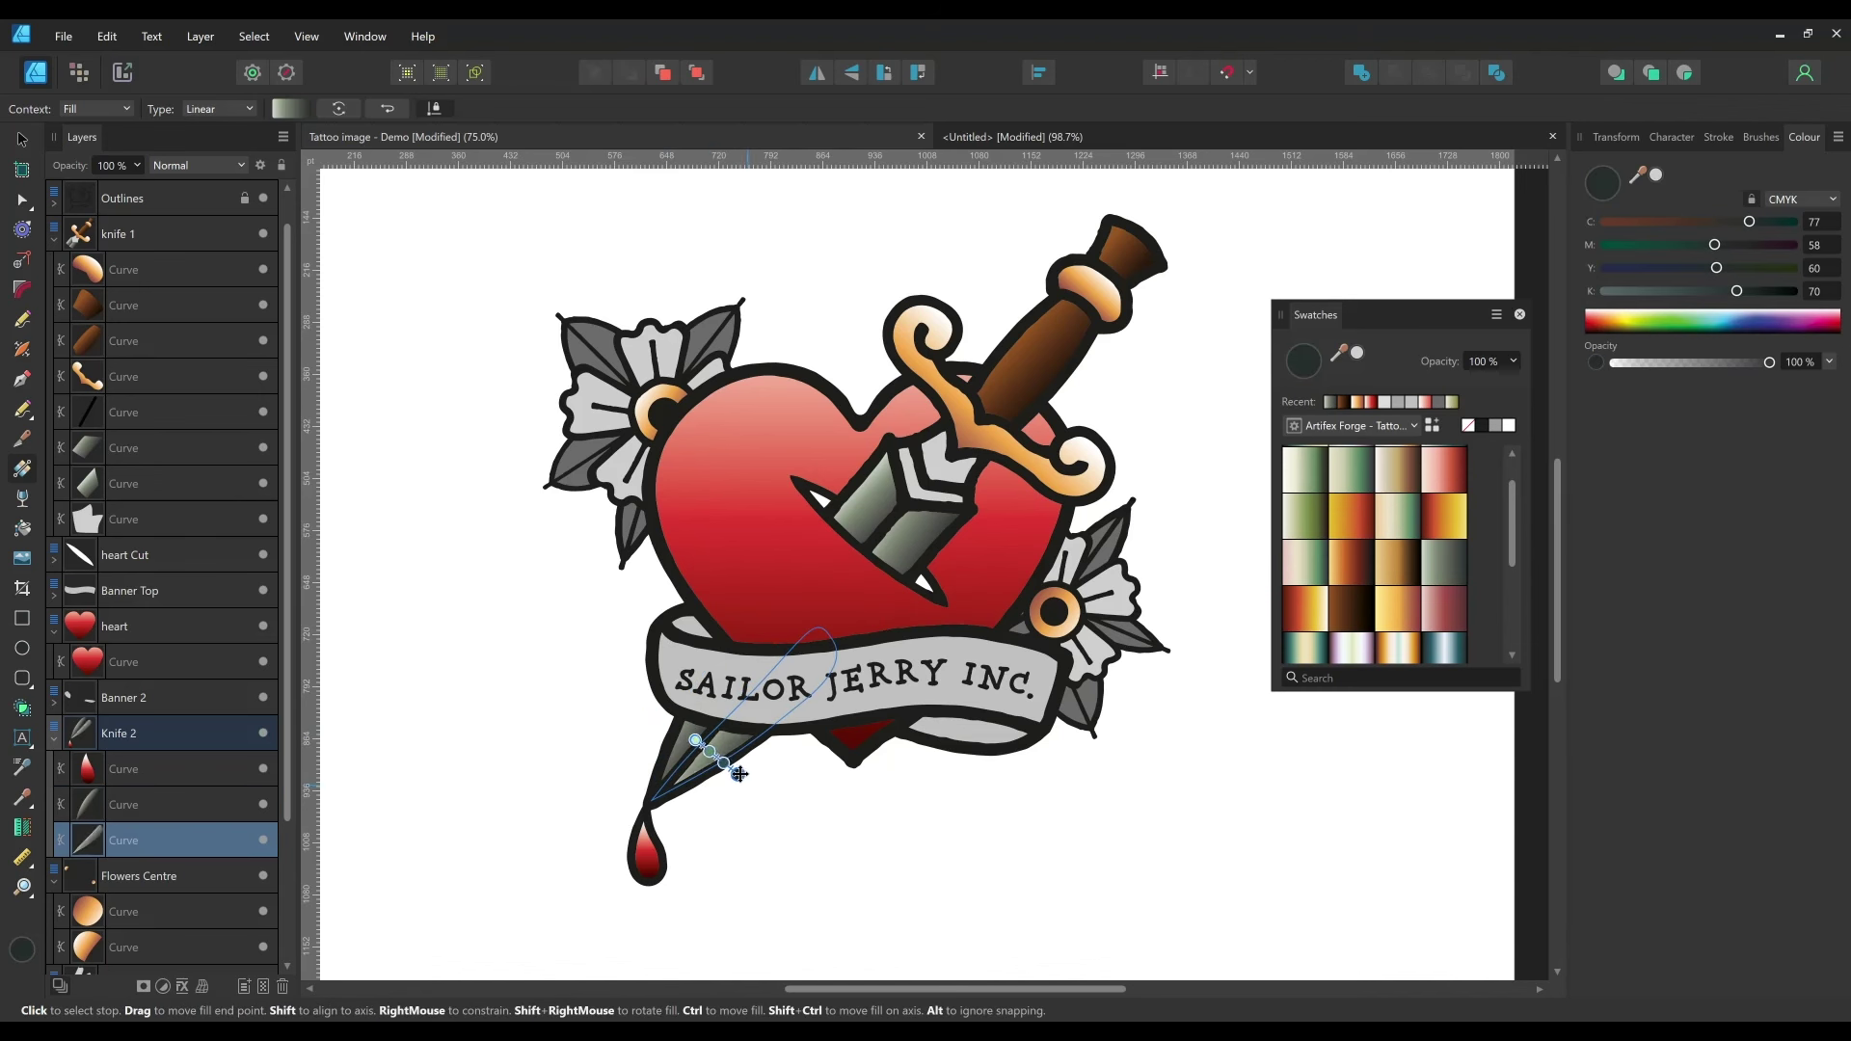
left_click(870, 540)
left_click(872, 542)
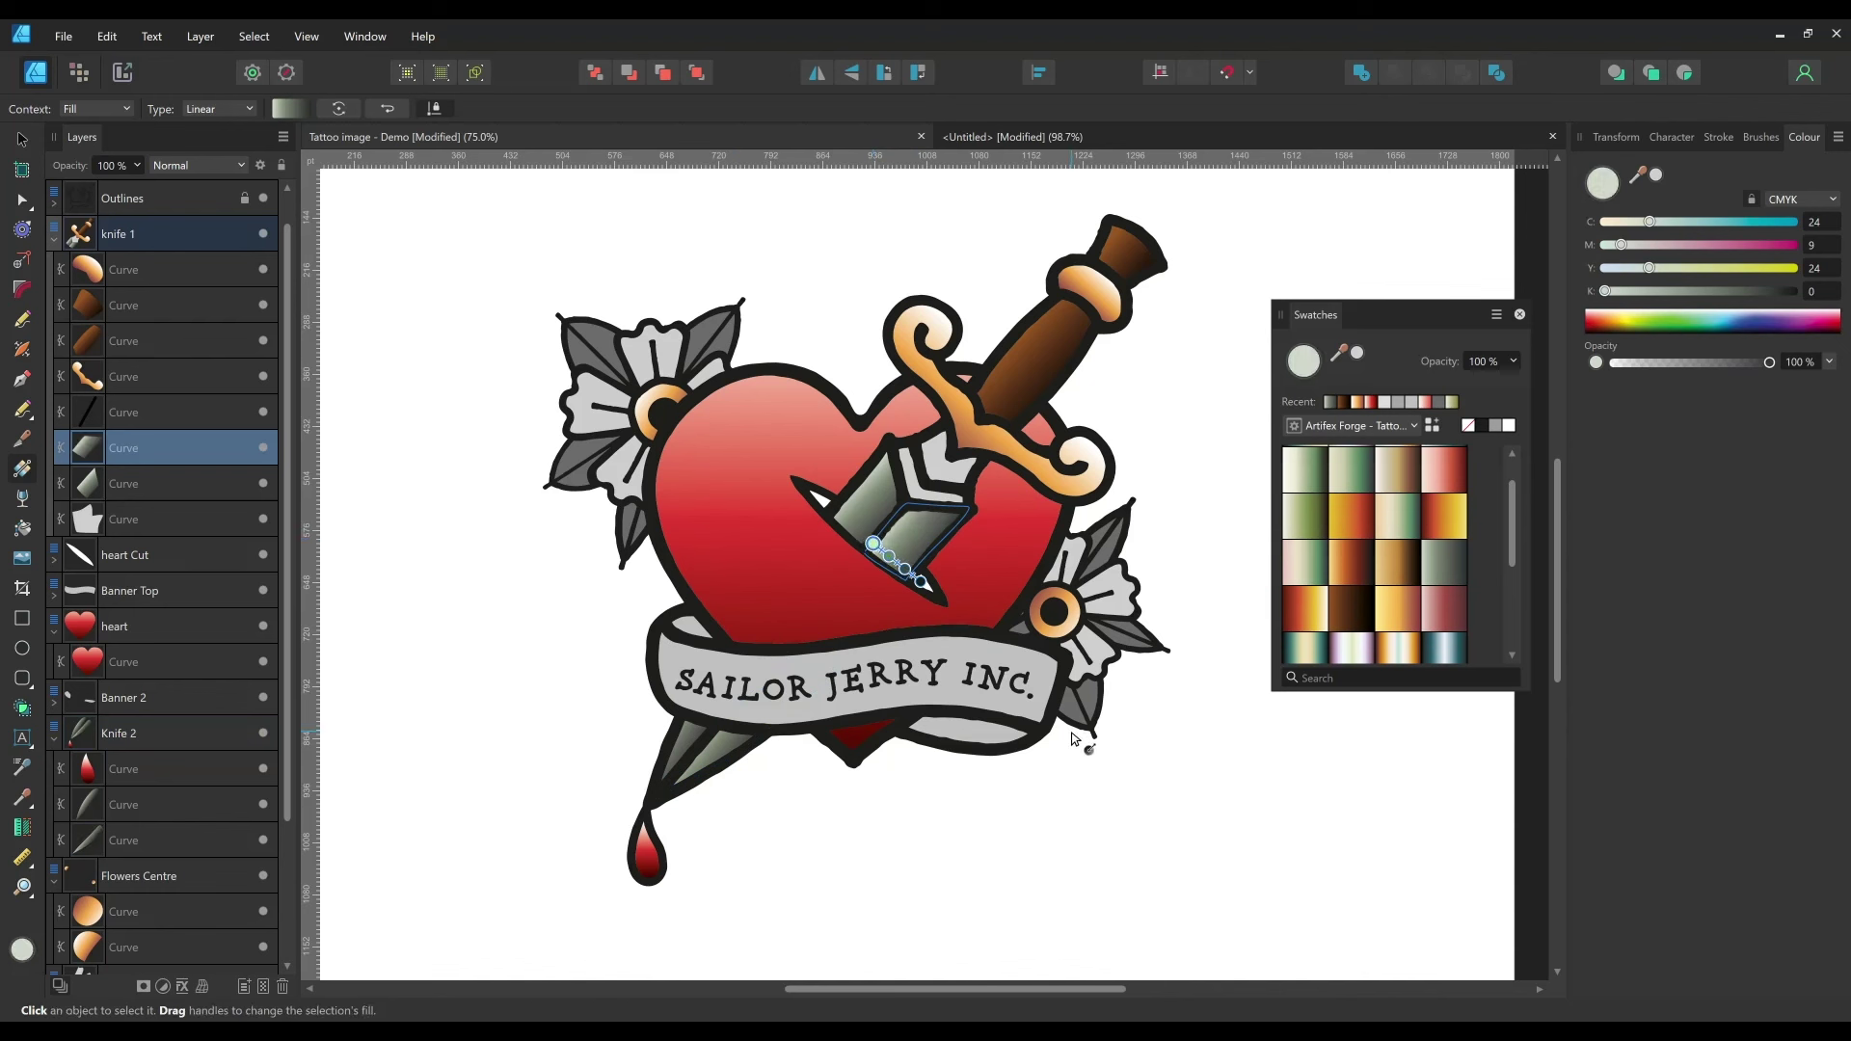
left_click(938, 466)
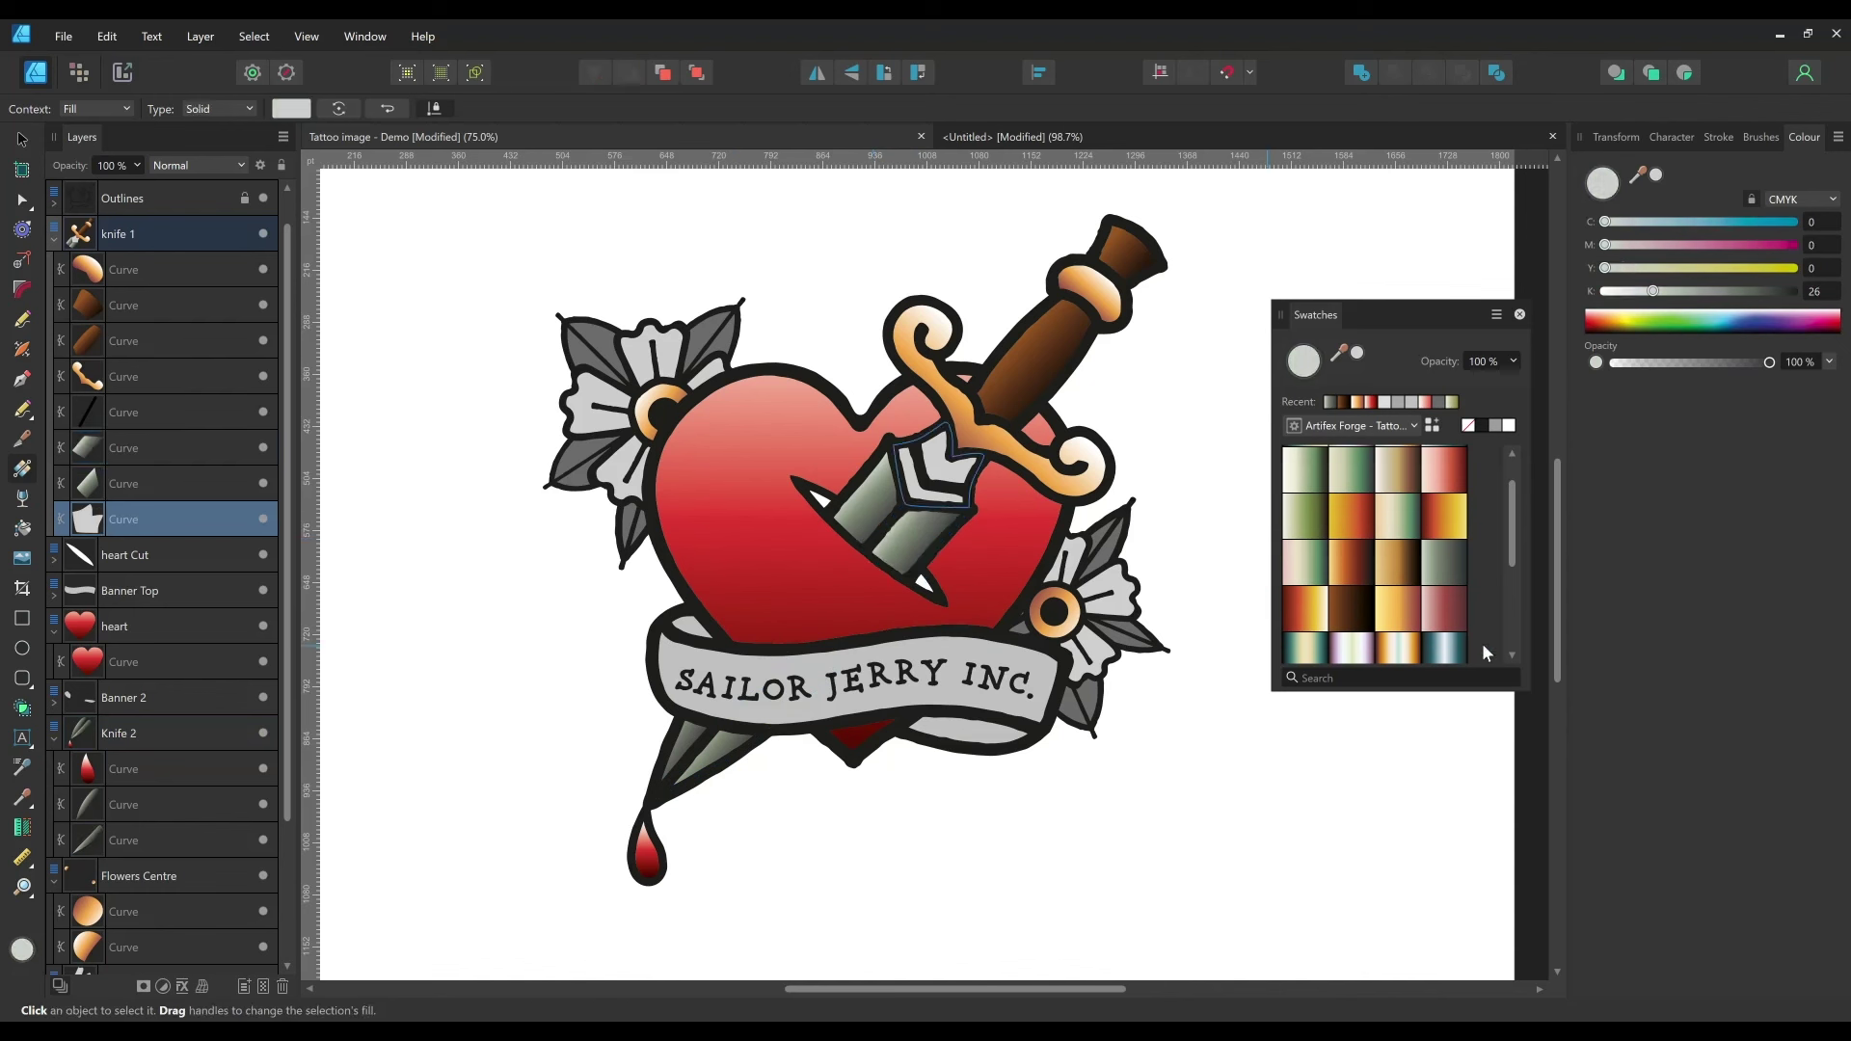
- Give the chevron piece under the guard a diagonal Tattoo #06 gradient
scroll(1526, 495, "up", 1)
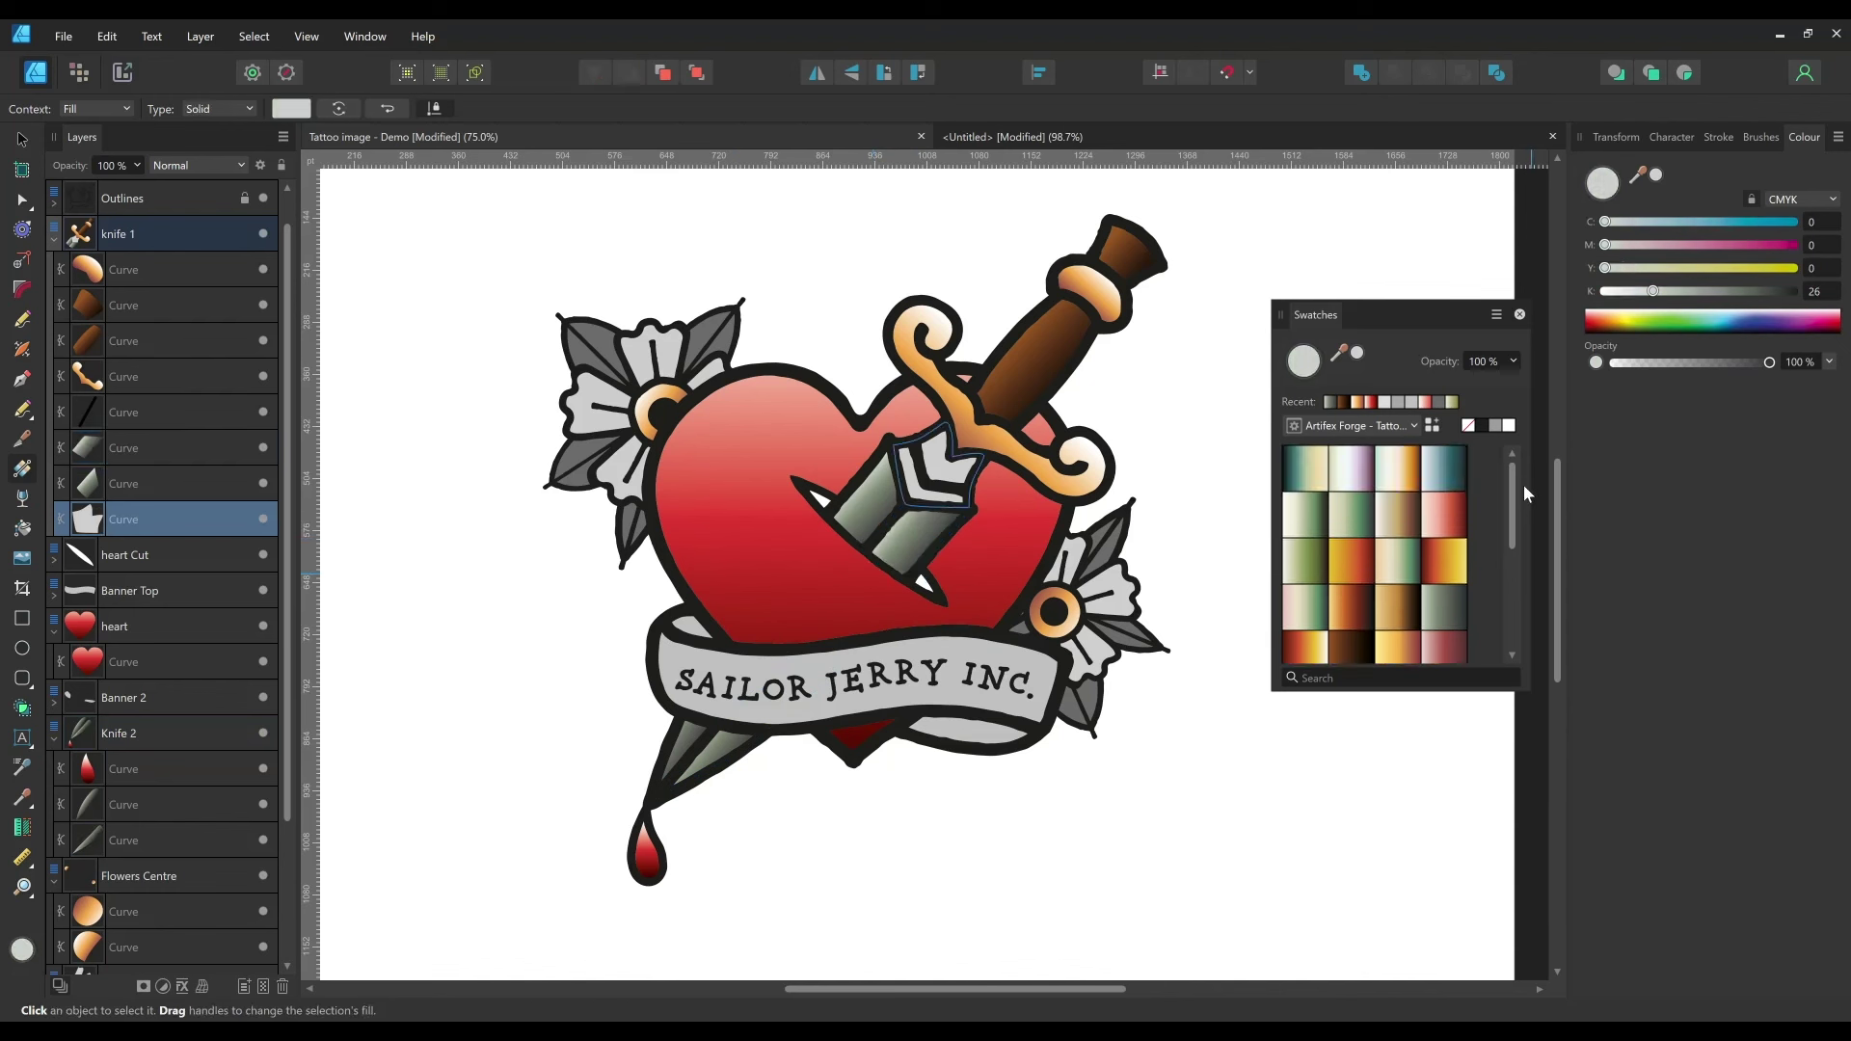
left_click(1360, 527)
left_click_drag(964, 414, 907, 482)
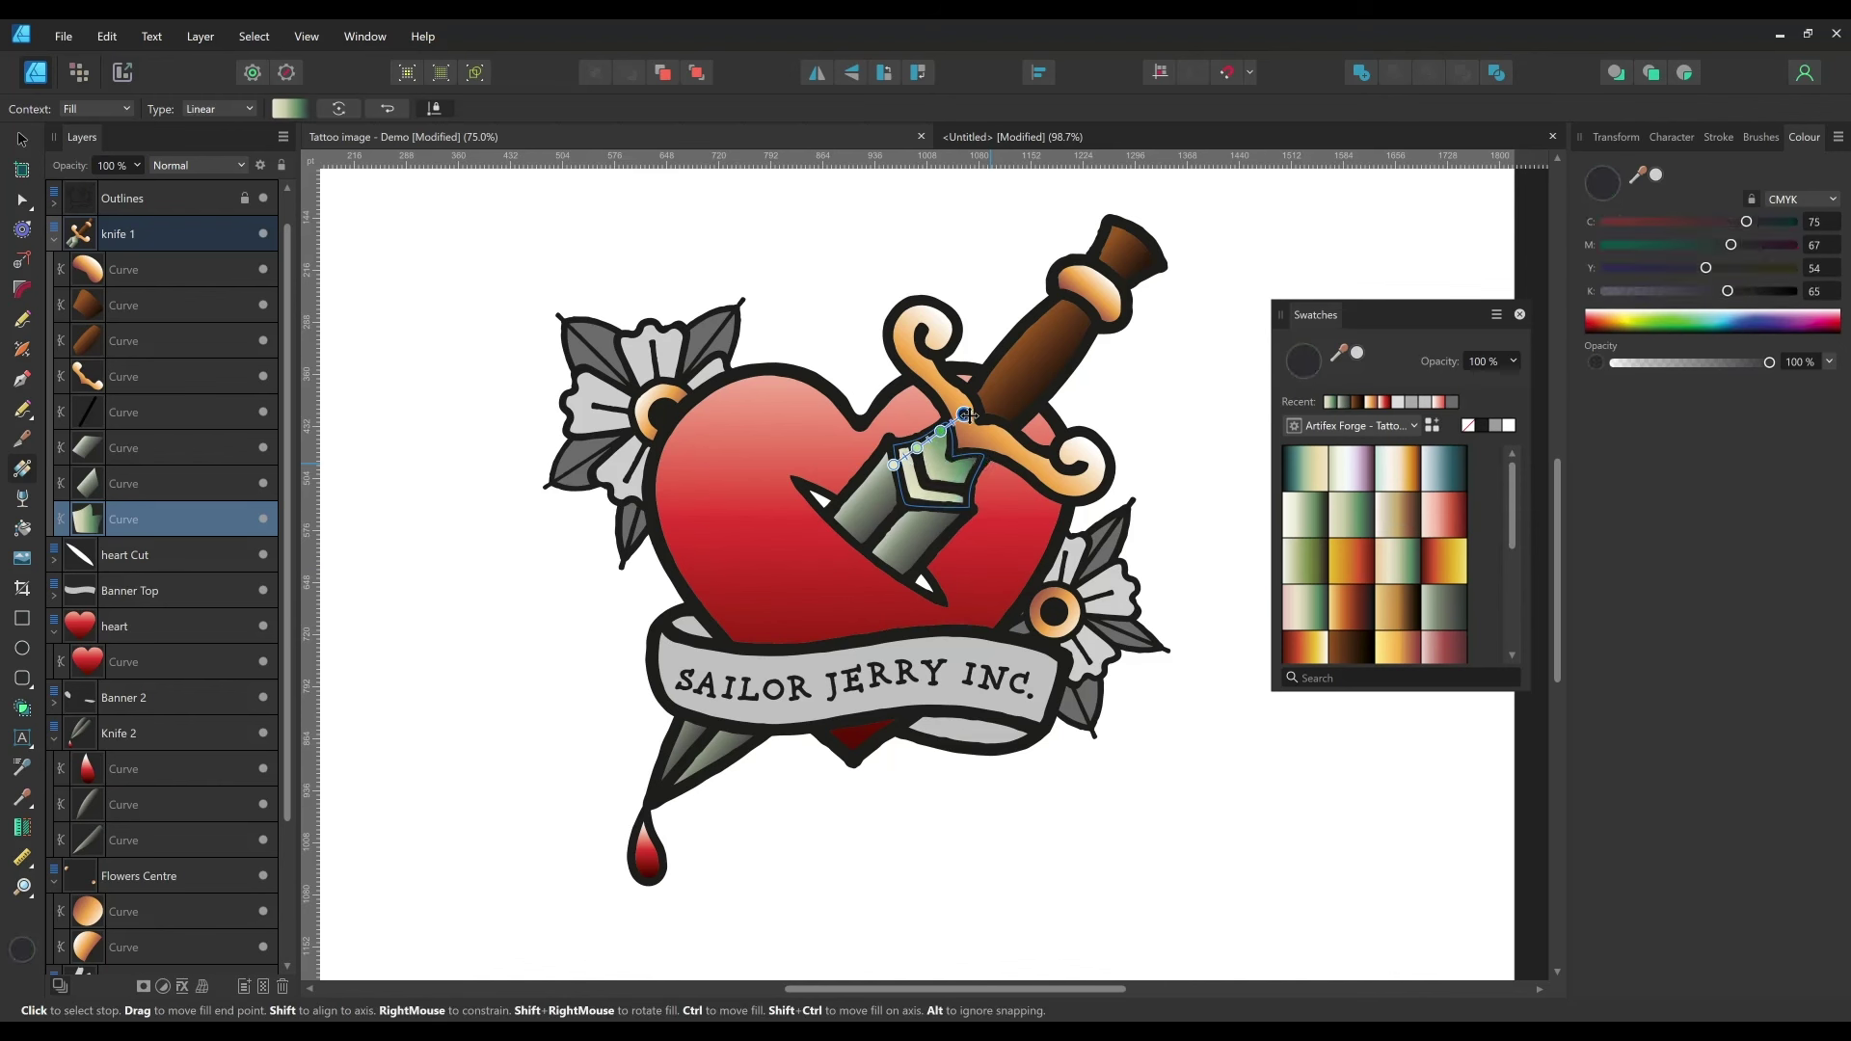
left_click_drag(964, 415, 899, 487)
left_click(954, 428)
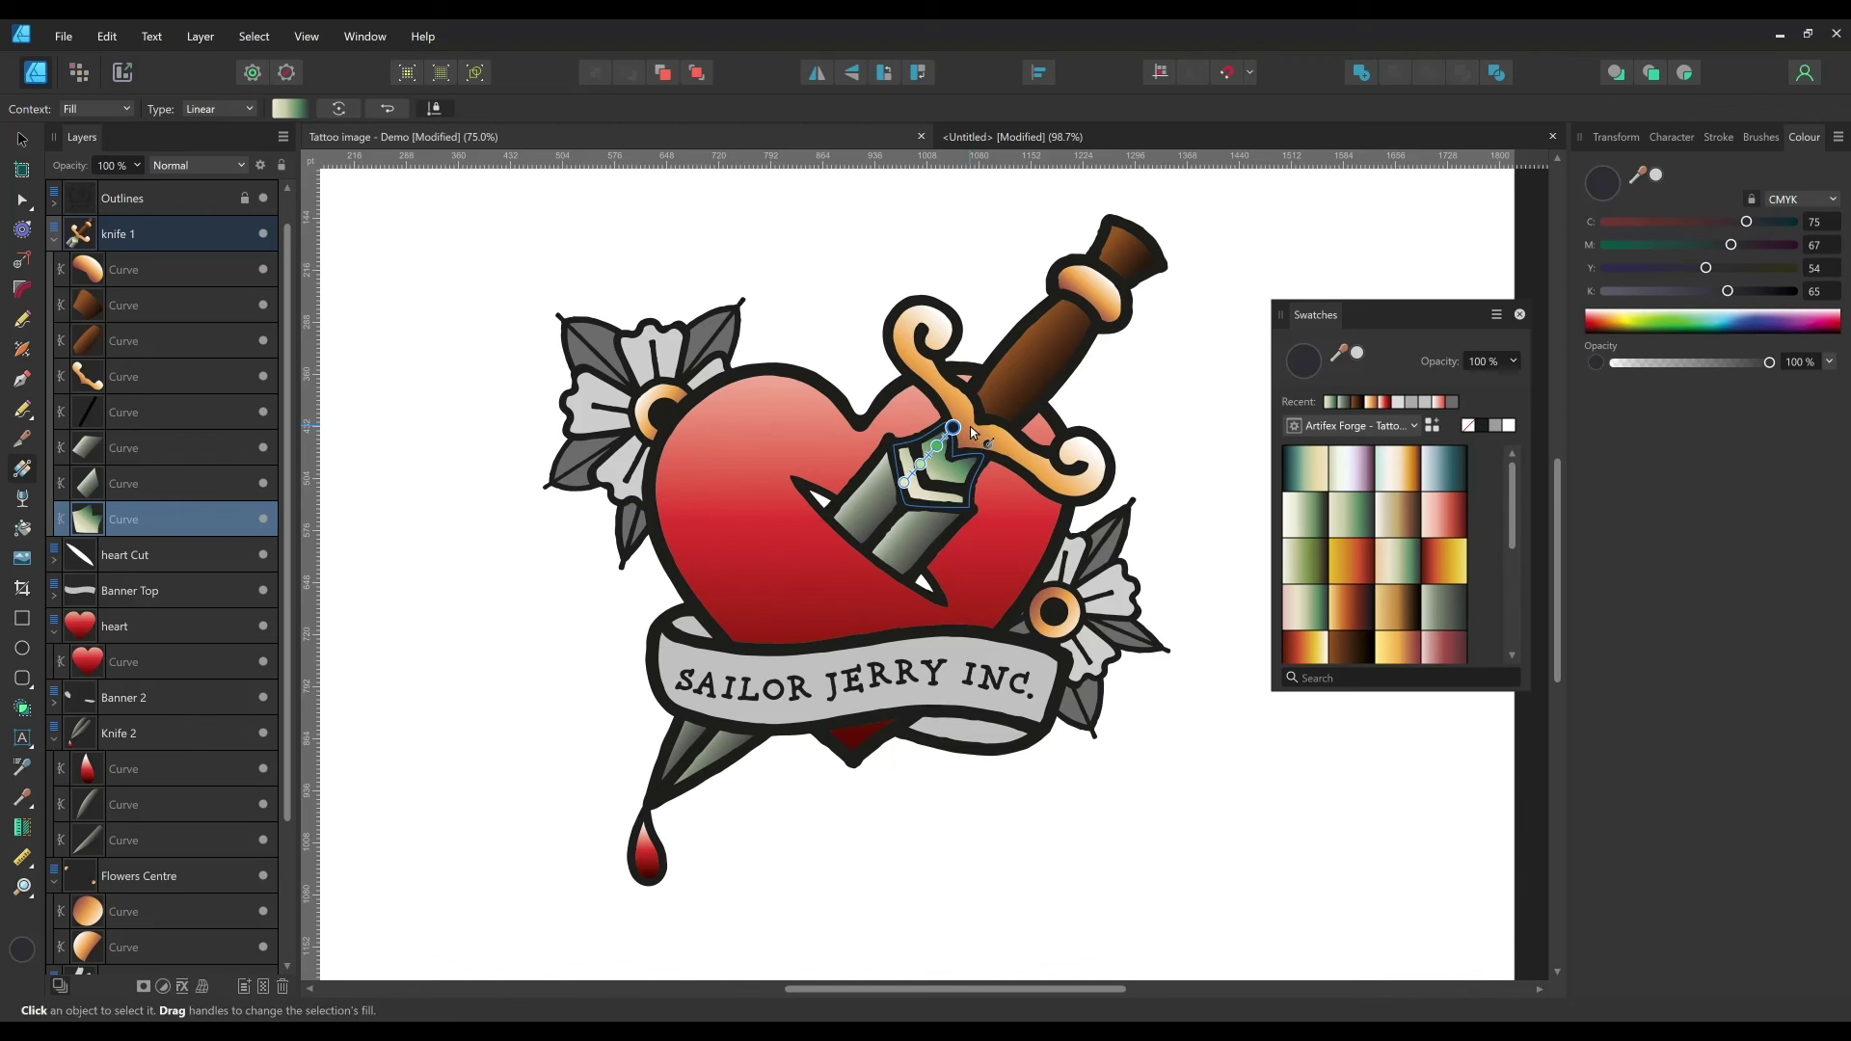
- Apply the green-cream gradient to the right flower's upper leaf, angled toward the flower
left_click(1103, 566)
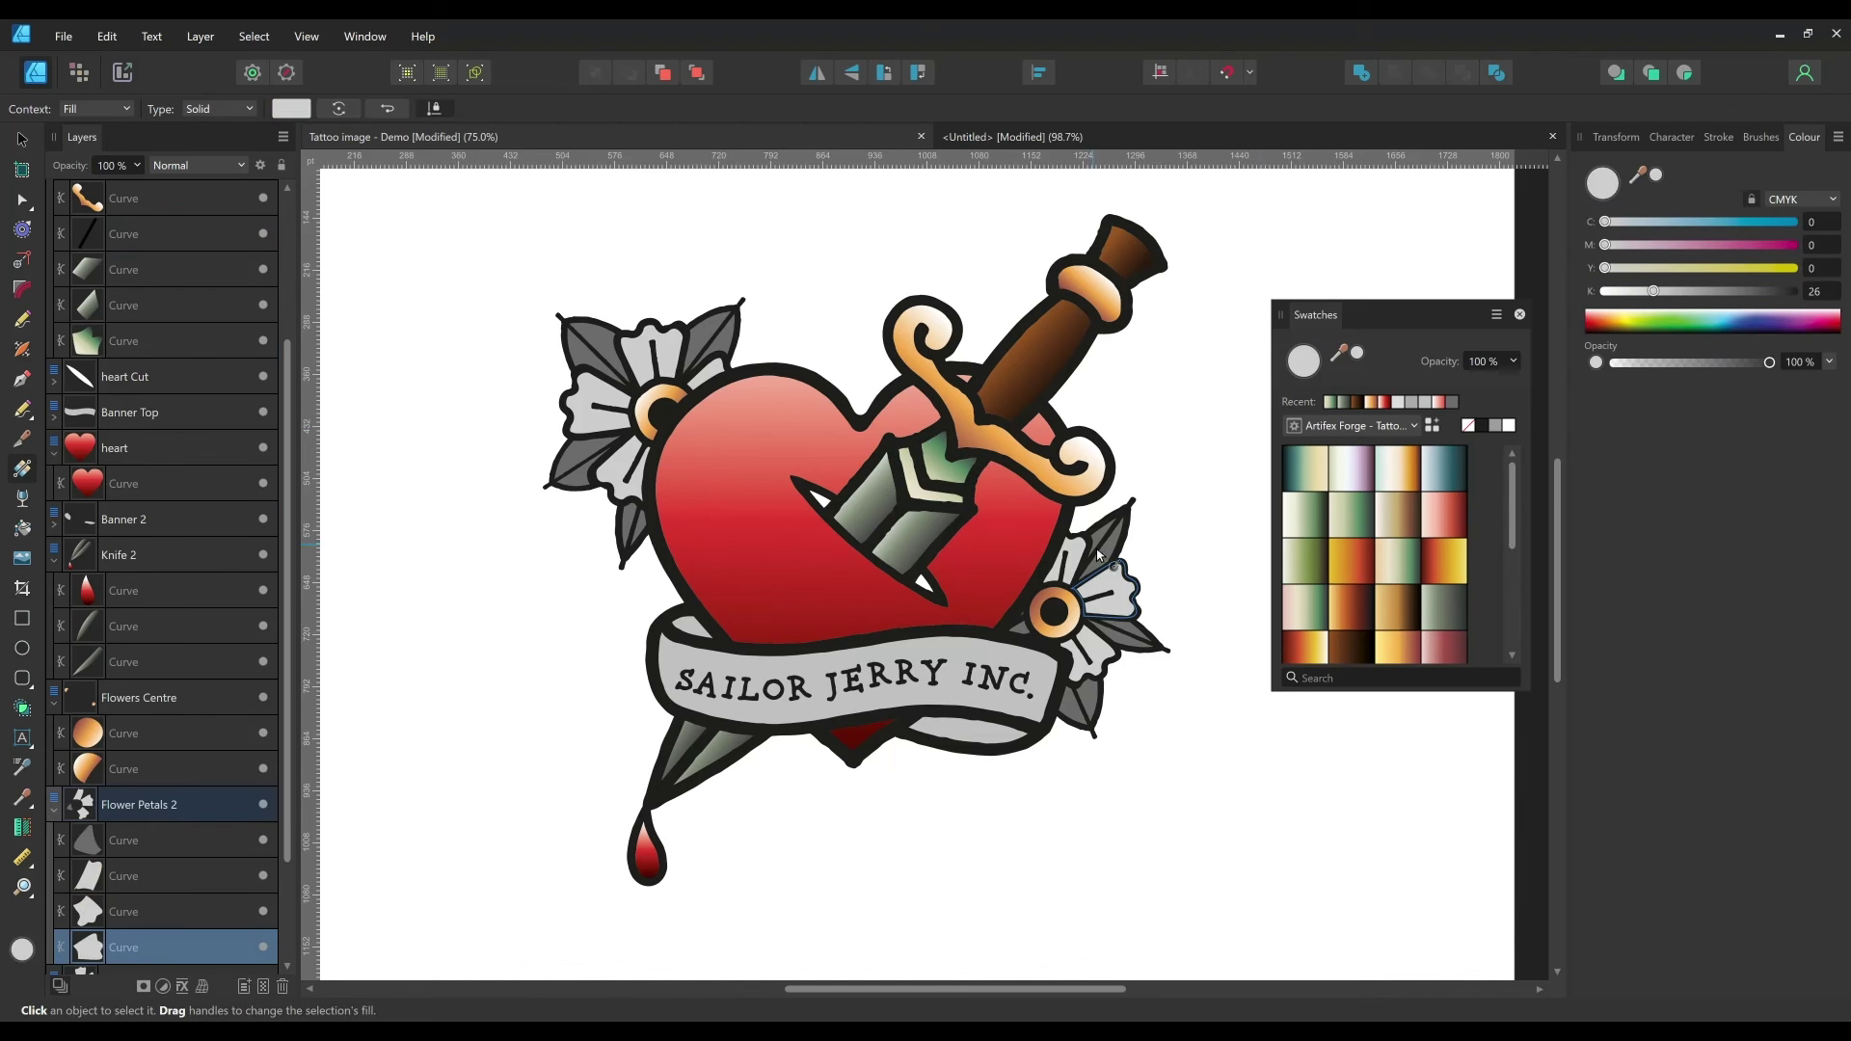
left_click(1304, 514)
mouse_move(1123, 539)
left_mouse_down()
mouse_move(1066, 506)
mouse_move(1090, 530)
left_mouse_up()
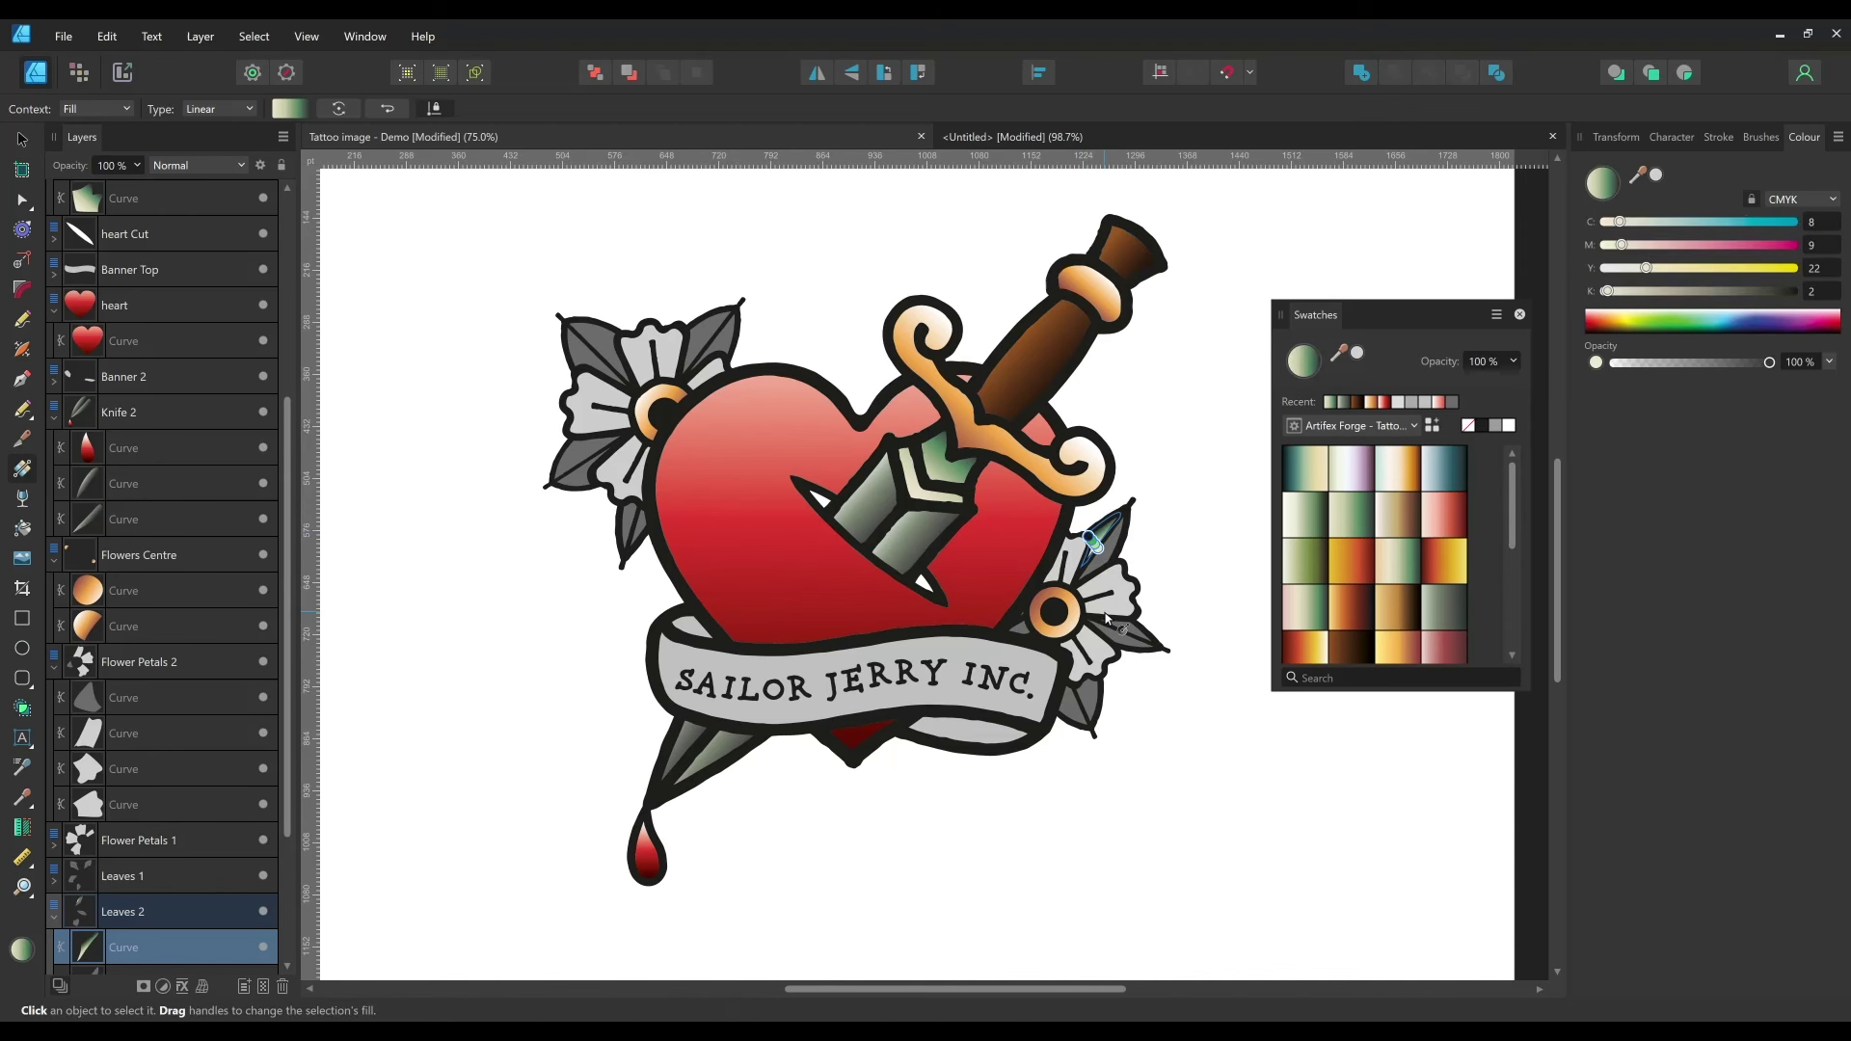
- Draw diagonal green gradients across the right flower's remaining leaves, including the lower pair
scroll(1092, 540, "up", 2)
left_click(1099, 549)
left_click_drag(993, 549, 1054, 517)
scroll(1177, 661, "down", 3)
left_click_drag(1054, 600, 1149, 531)
left_click_drag(1116, 600, 1138, 574)
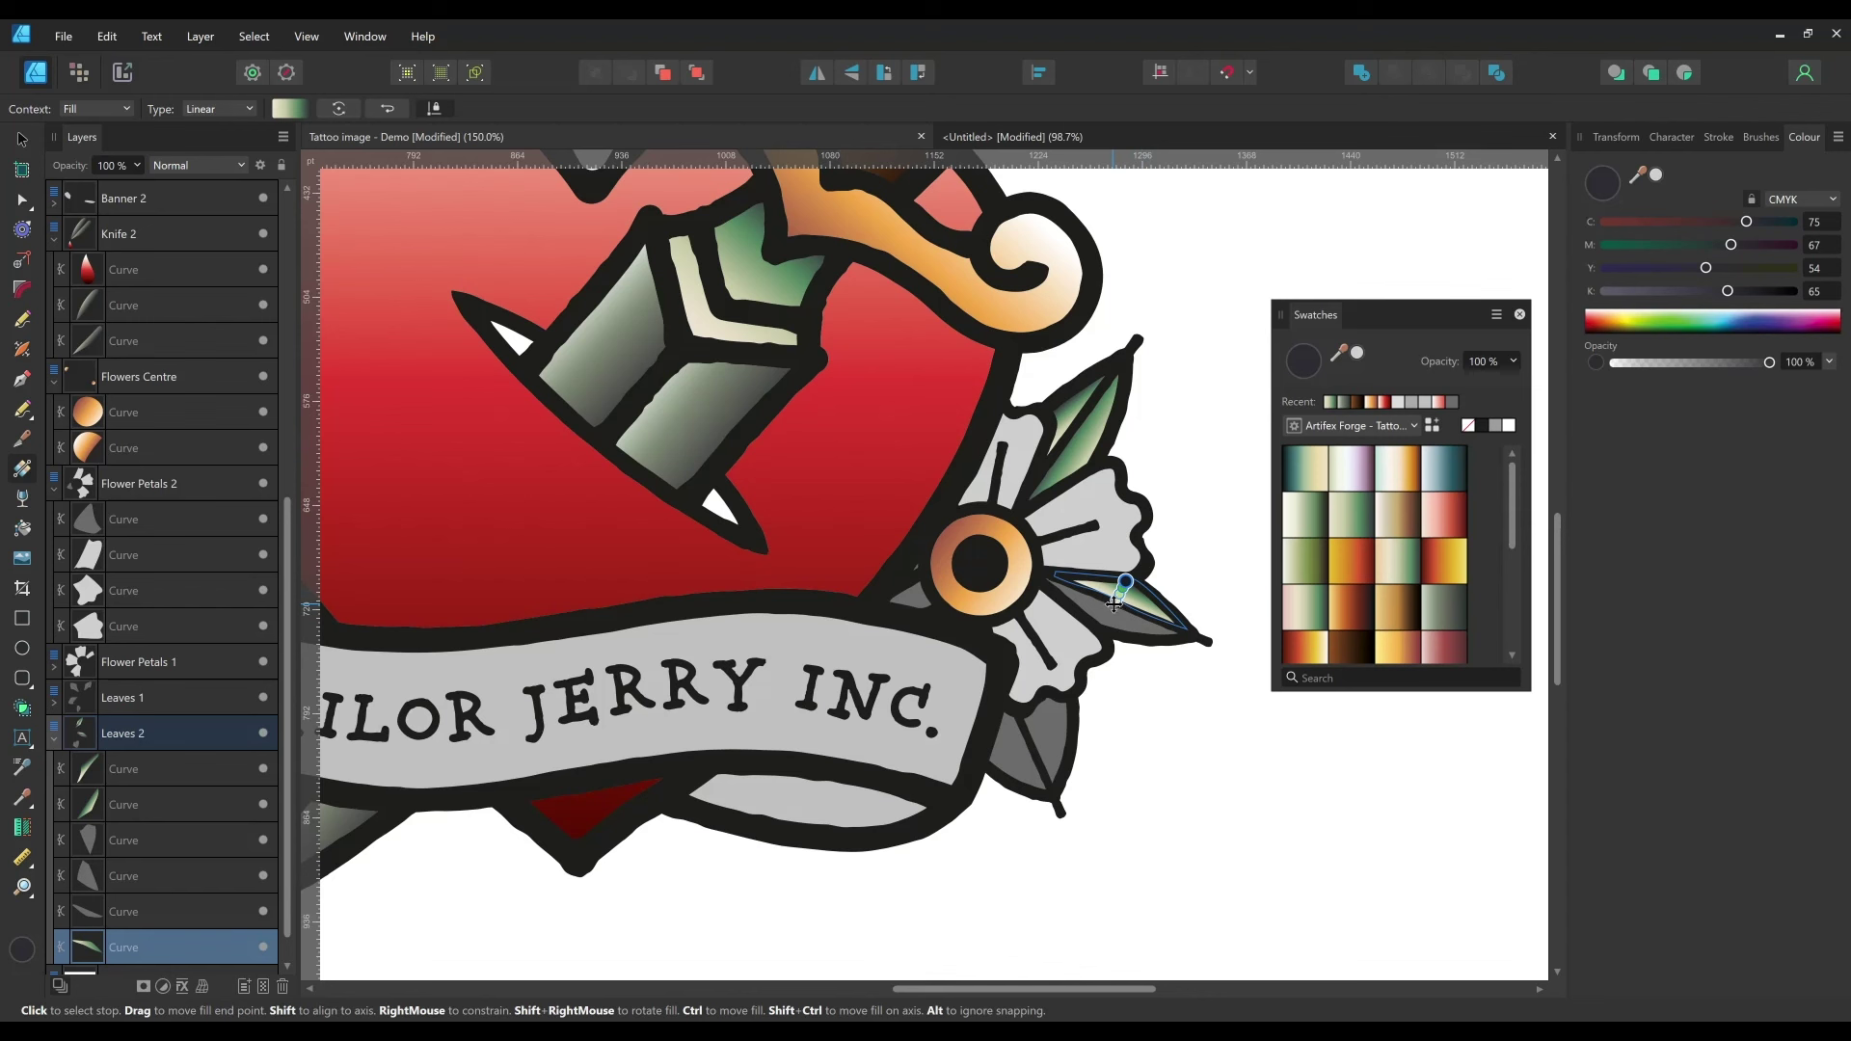
left_click(1043, 605)
left_click_drag(1043, 605, 1121, 579)
left_click_drag(1041, 605, 1109, 597)
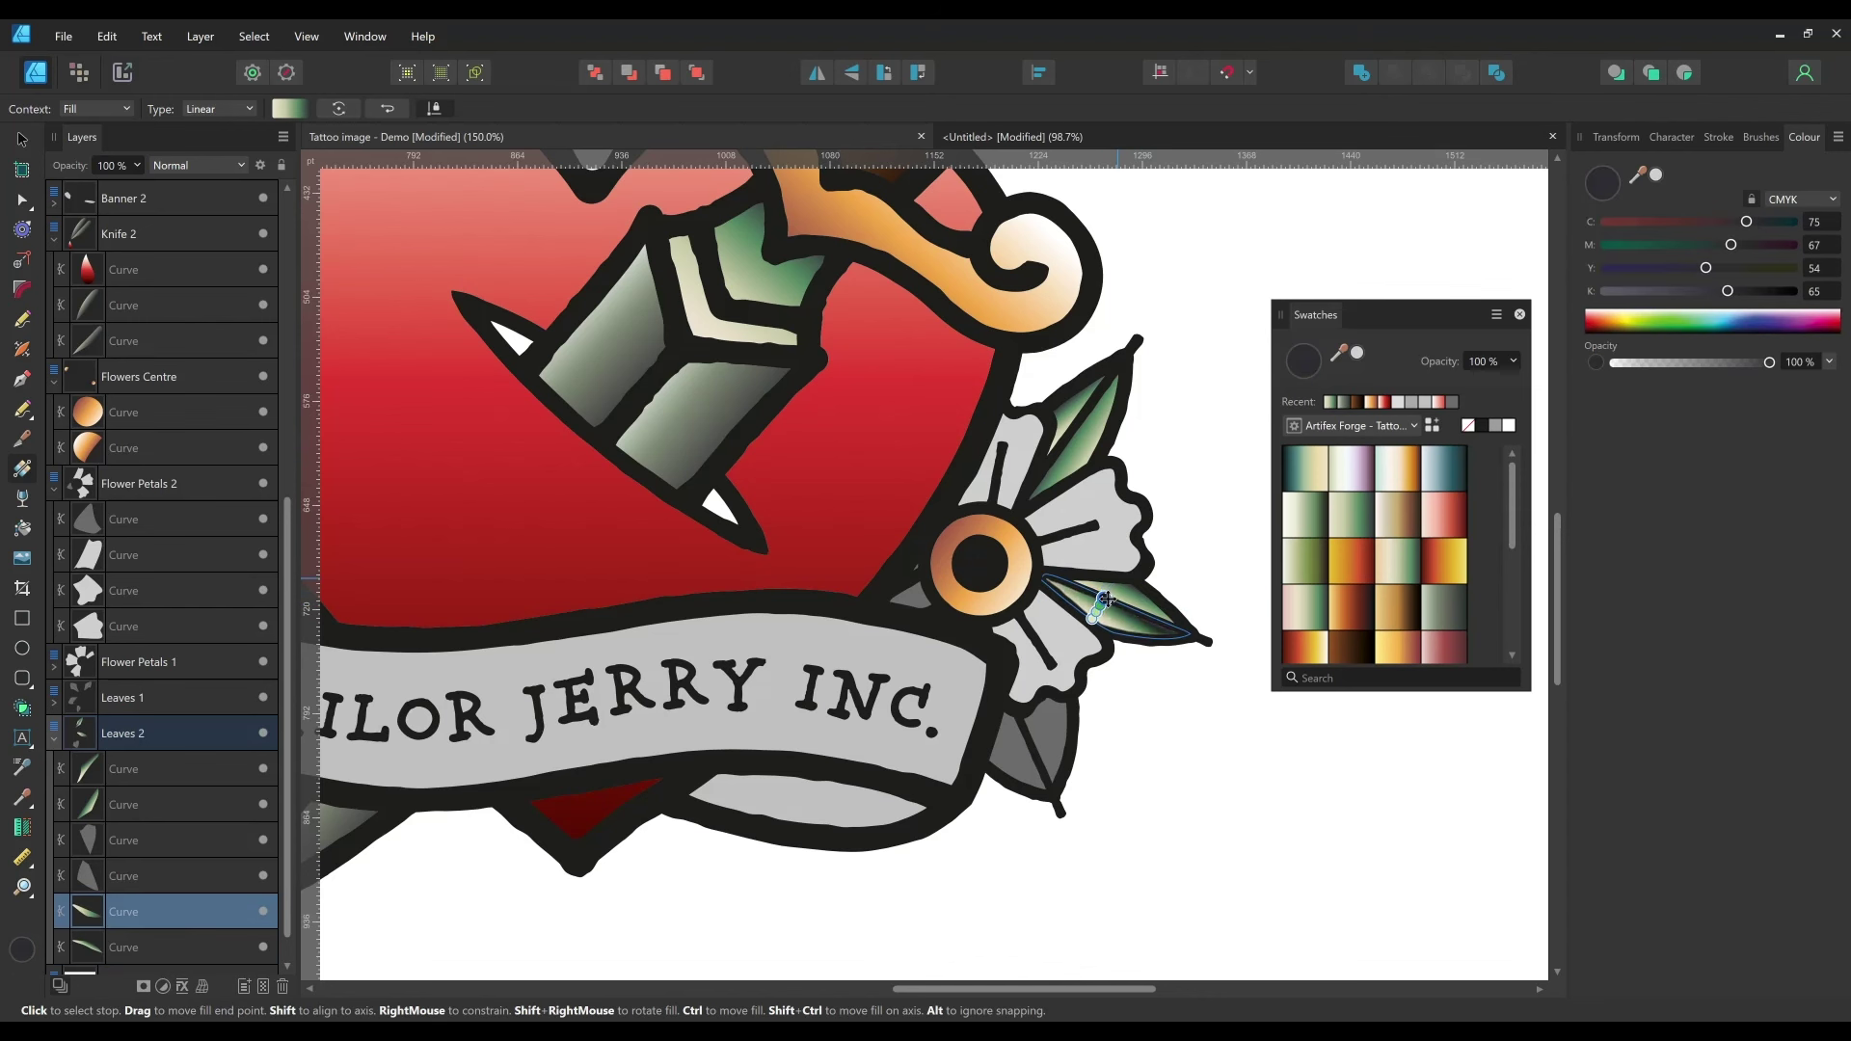
left_click(1022, 740)
left_click_drag(1018, 743, 1077, 721)
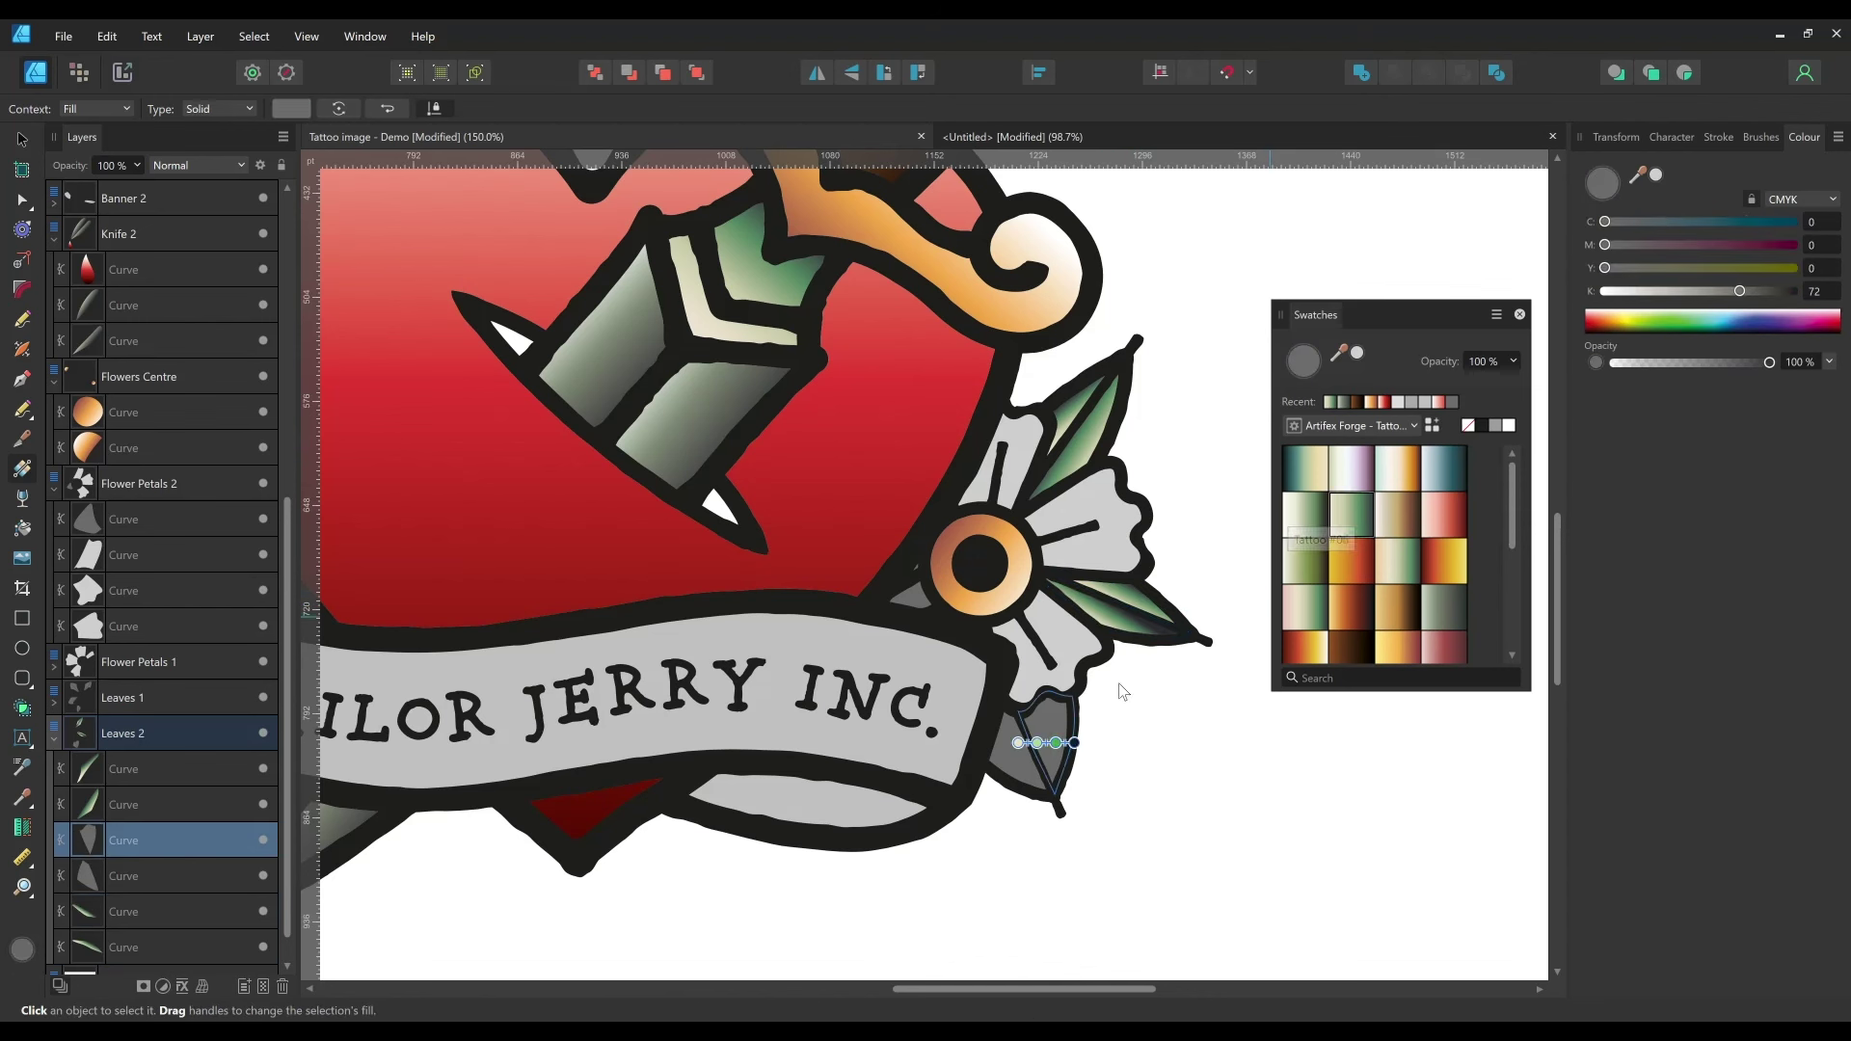
left_click(987, 749)
left_click_drag(985, 750, 1027, 735)
left_click(985, 750)
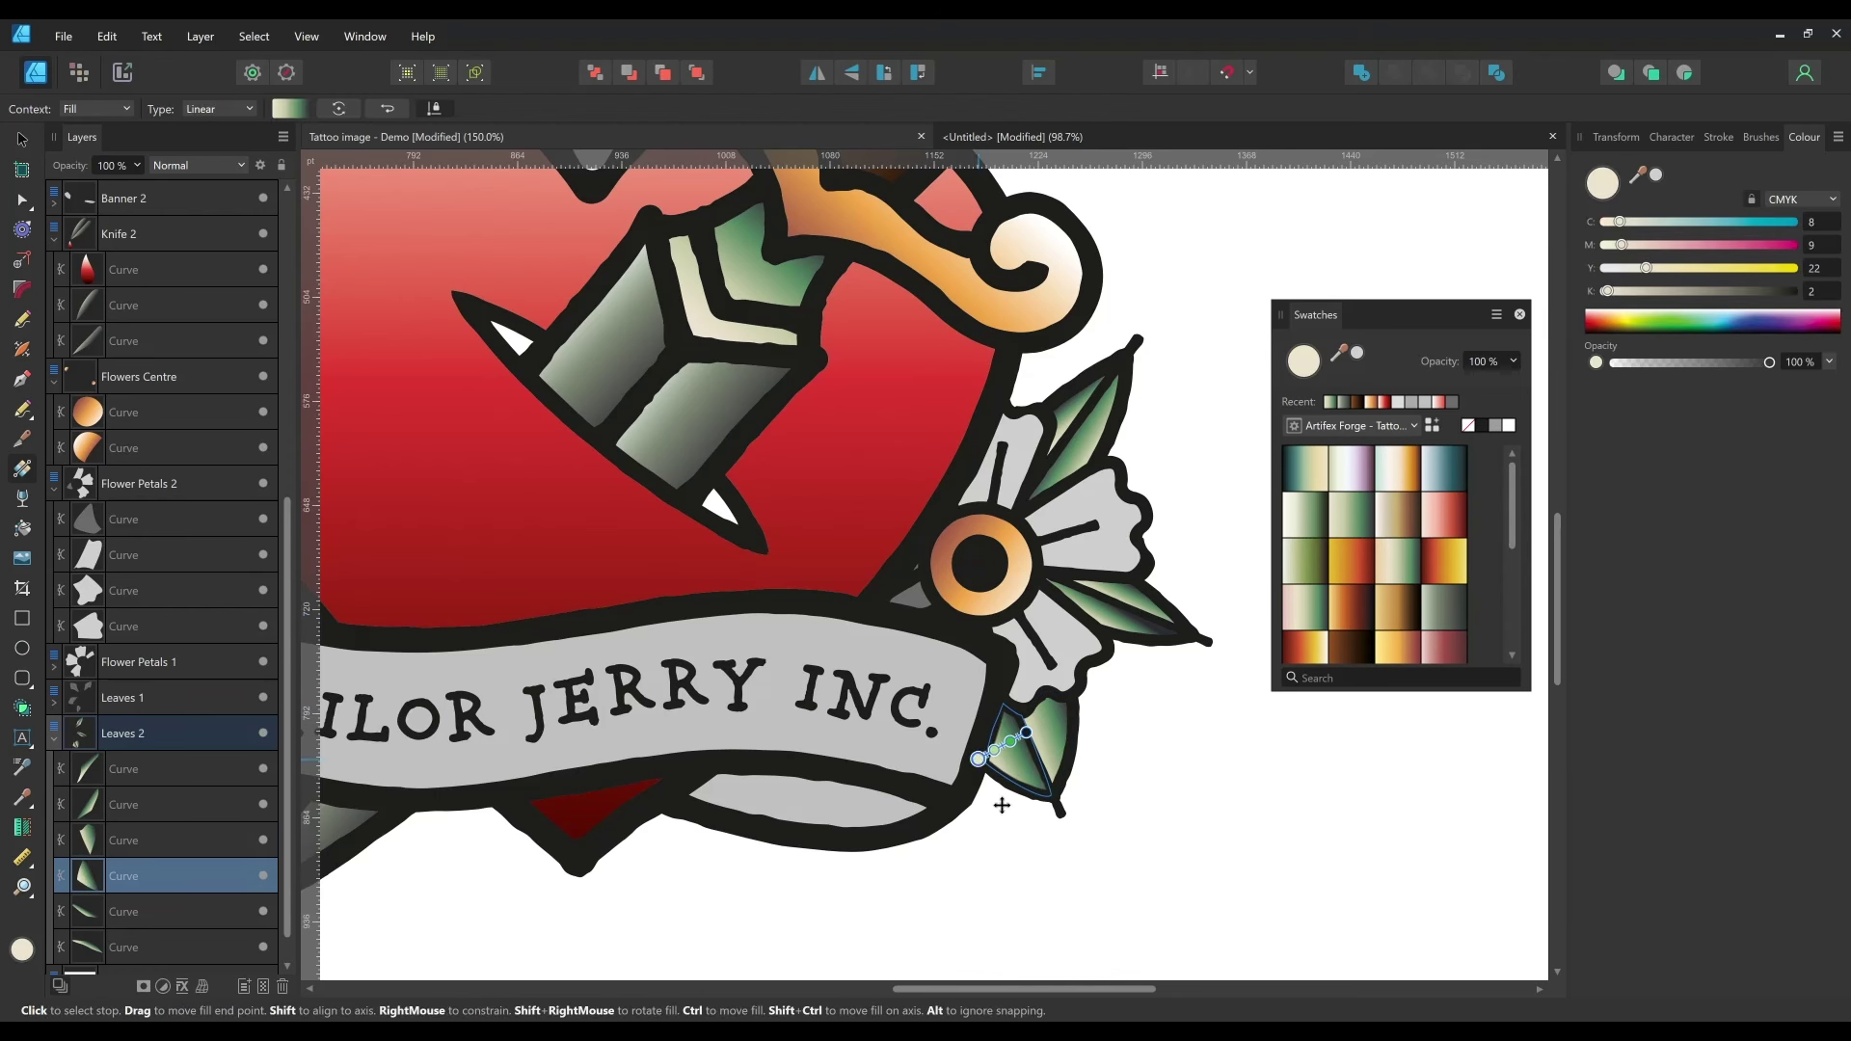
- Give the left flower's lower leaves short green gradients, reversing one leaf's direction
left_click_drag(999, 797, 1157, 867)
mouse_move(333, 429)
left_mouse_down()
mouse_move(738, 709)
mouse_move(726, 697)
mouse_move(737, 749)
left_mouse_up()
left_click(701, 737)
left_click(736, 749)
left_click(387, 108)
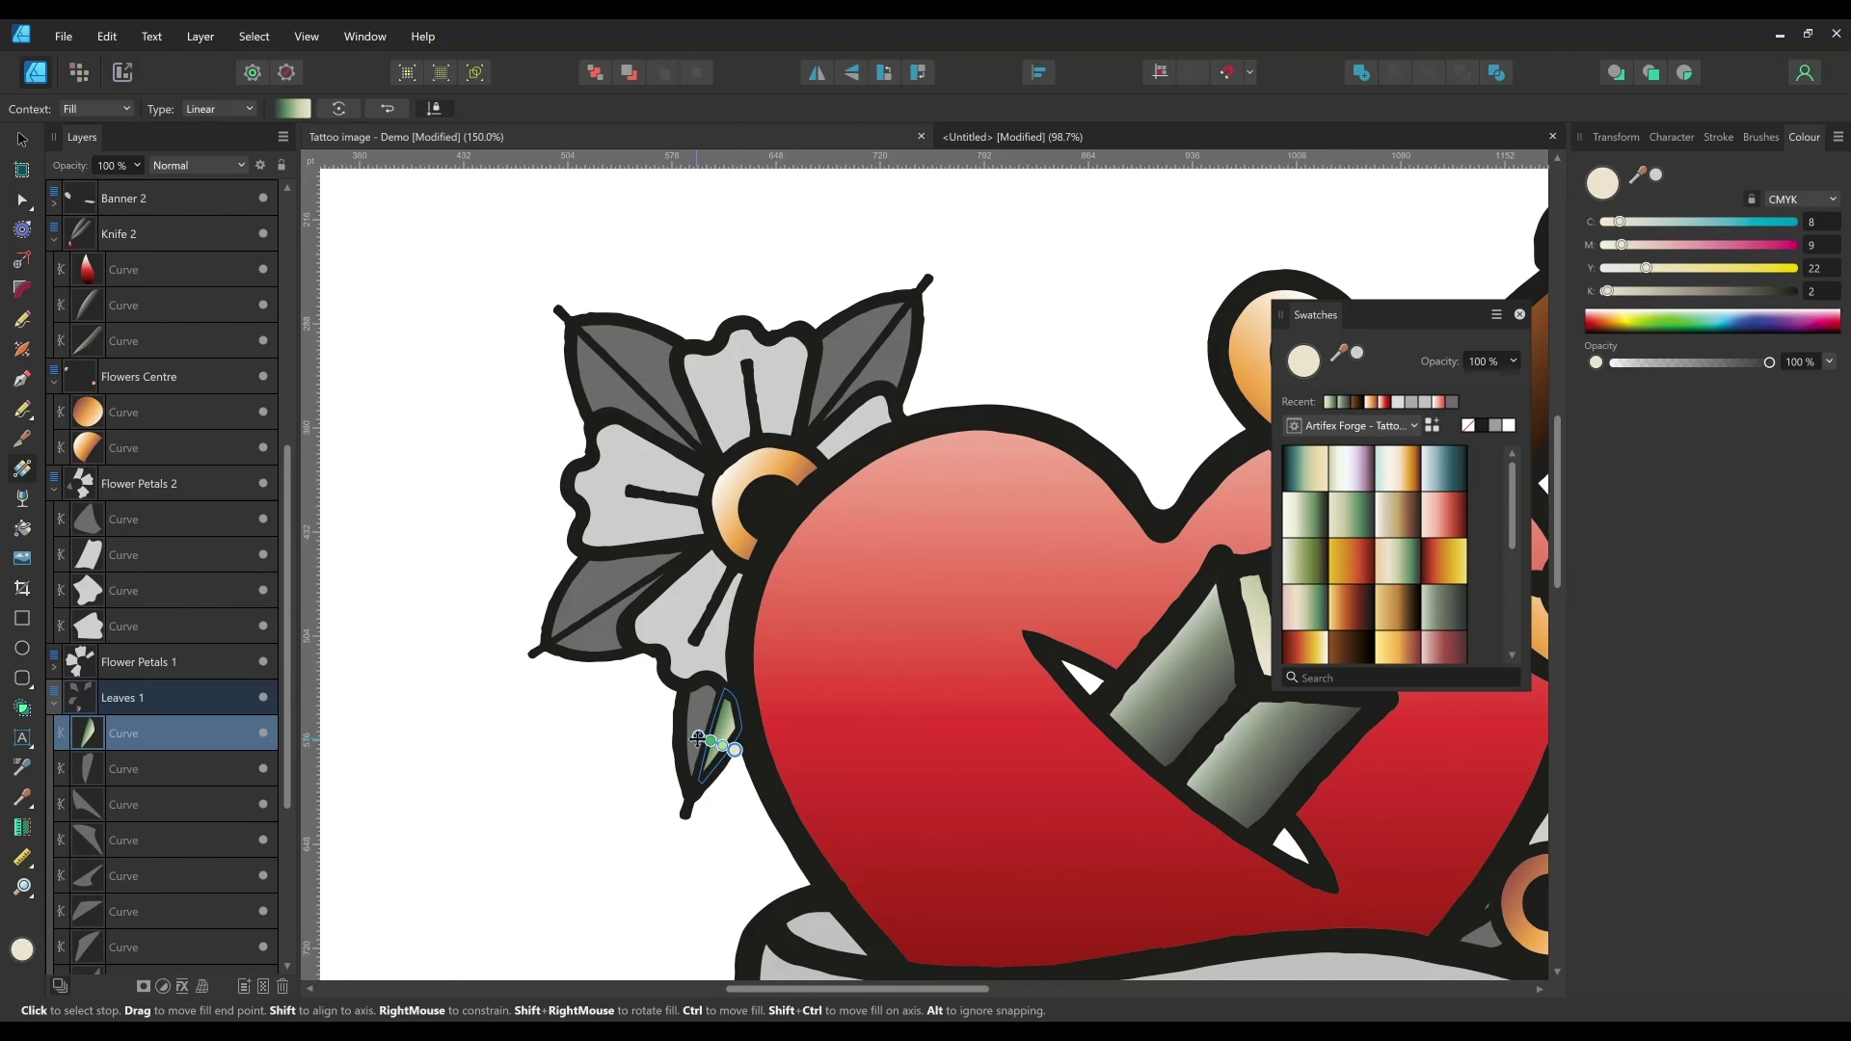
left_click(689, 743)
left_click_drag(680, 733, 717, 740)
left_click(593, 631)
mouse_move(548, 612)
left_mouse_down()
mouse_move(600, 659)
mouse_move(570, 610)
mouse_move(698, 594)
mouse_move(575, 629)
left_mouse_up()
left_click(600, 658)
- Add green gradients to the left flower's upper and upper-right leaves
left_click(593, 603)
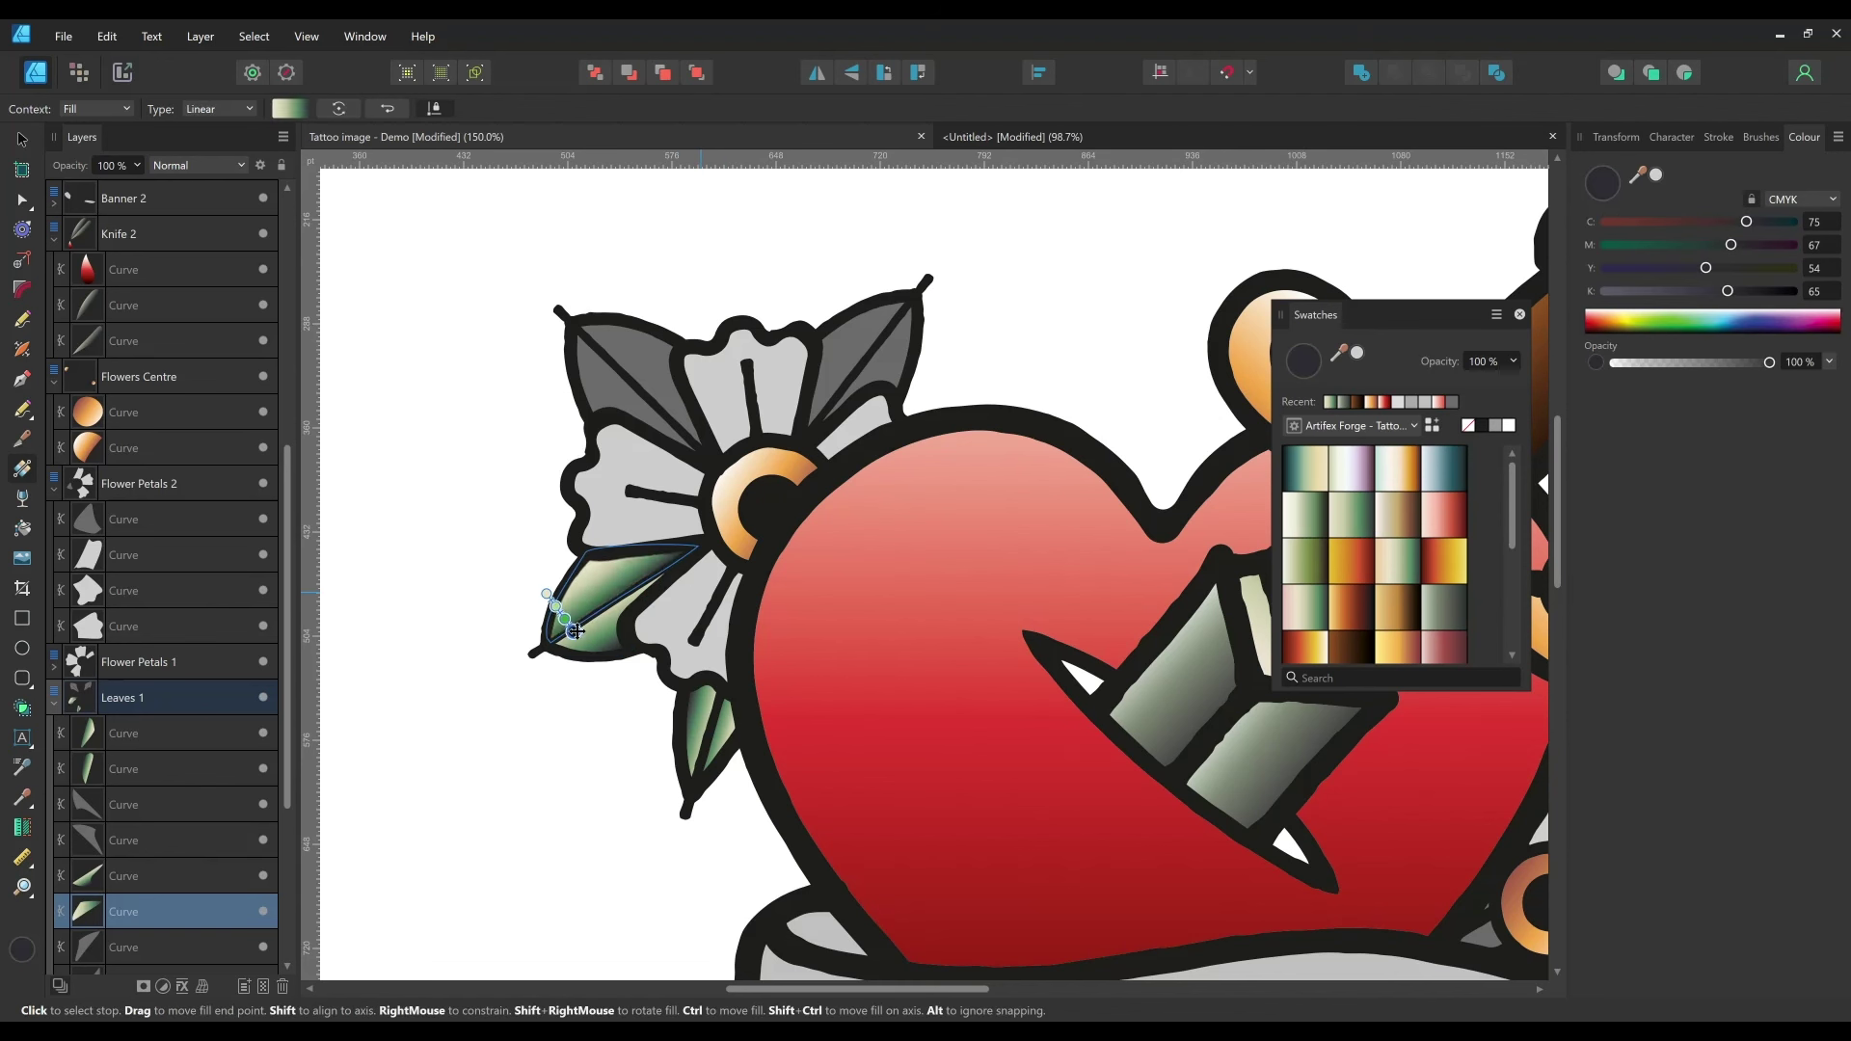
left_click(679, 385)
left_click_drag(573, 396, 641, 318)
left_click(642, 336)
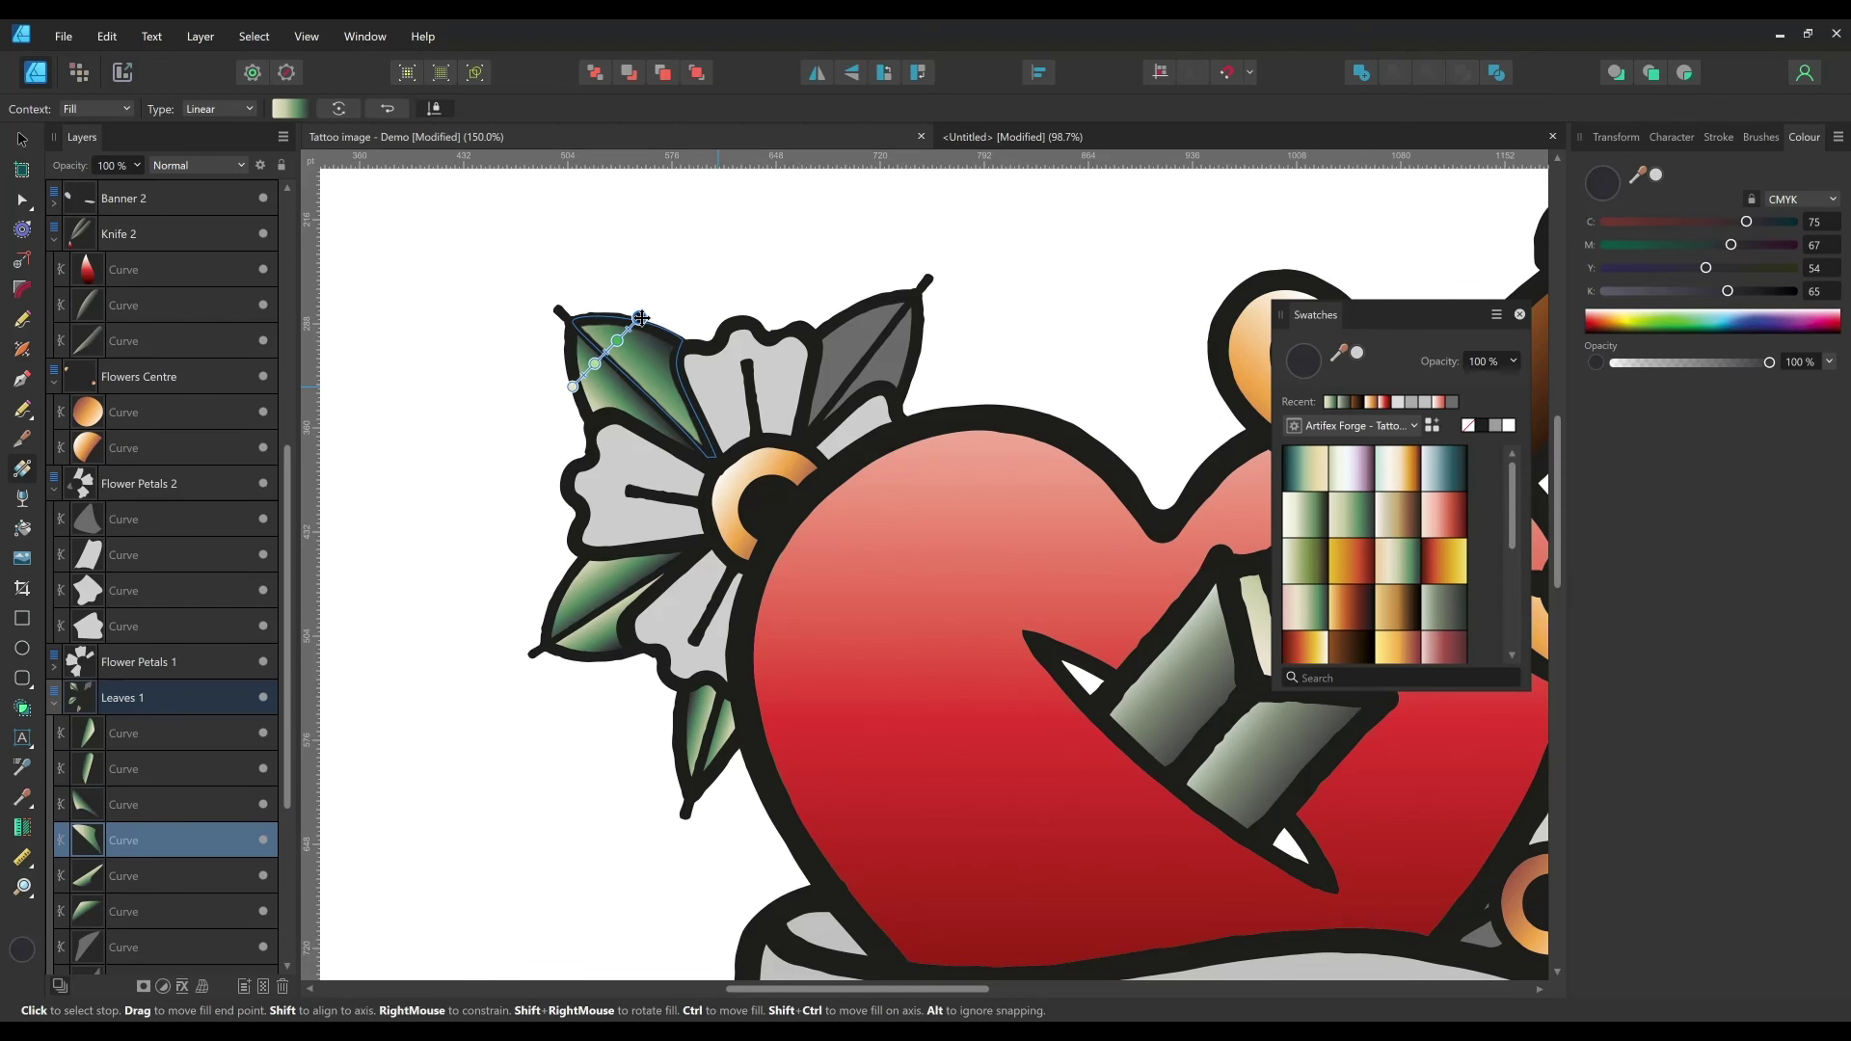
left_click_drag(572, 386, 591, 374)
left_click(843, 395)
left_click_drag(844, 395, 904, 398)
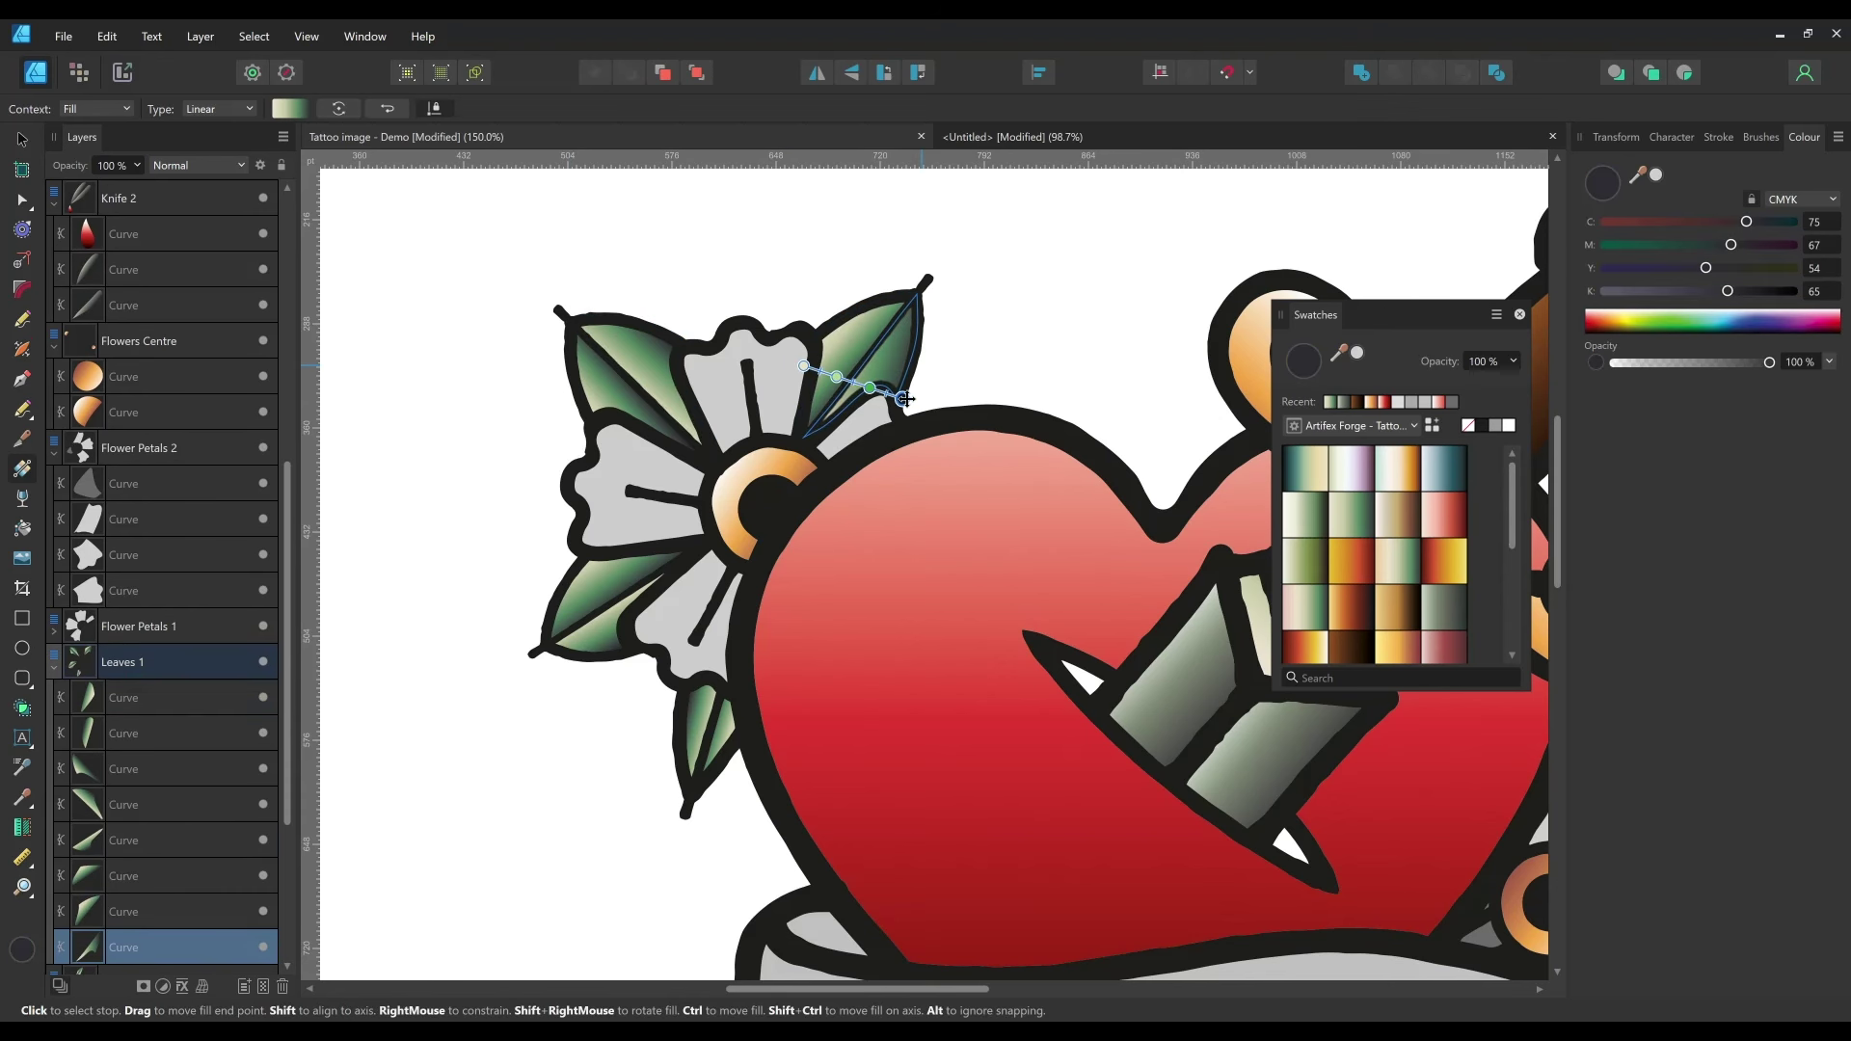
left_click(813, 366)
scroll(687, 381, "down", 2)
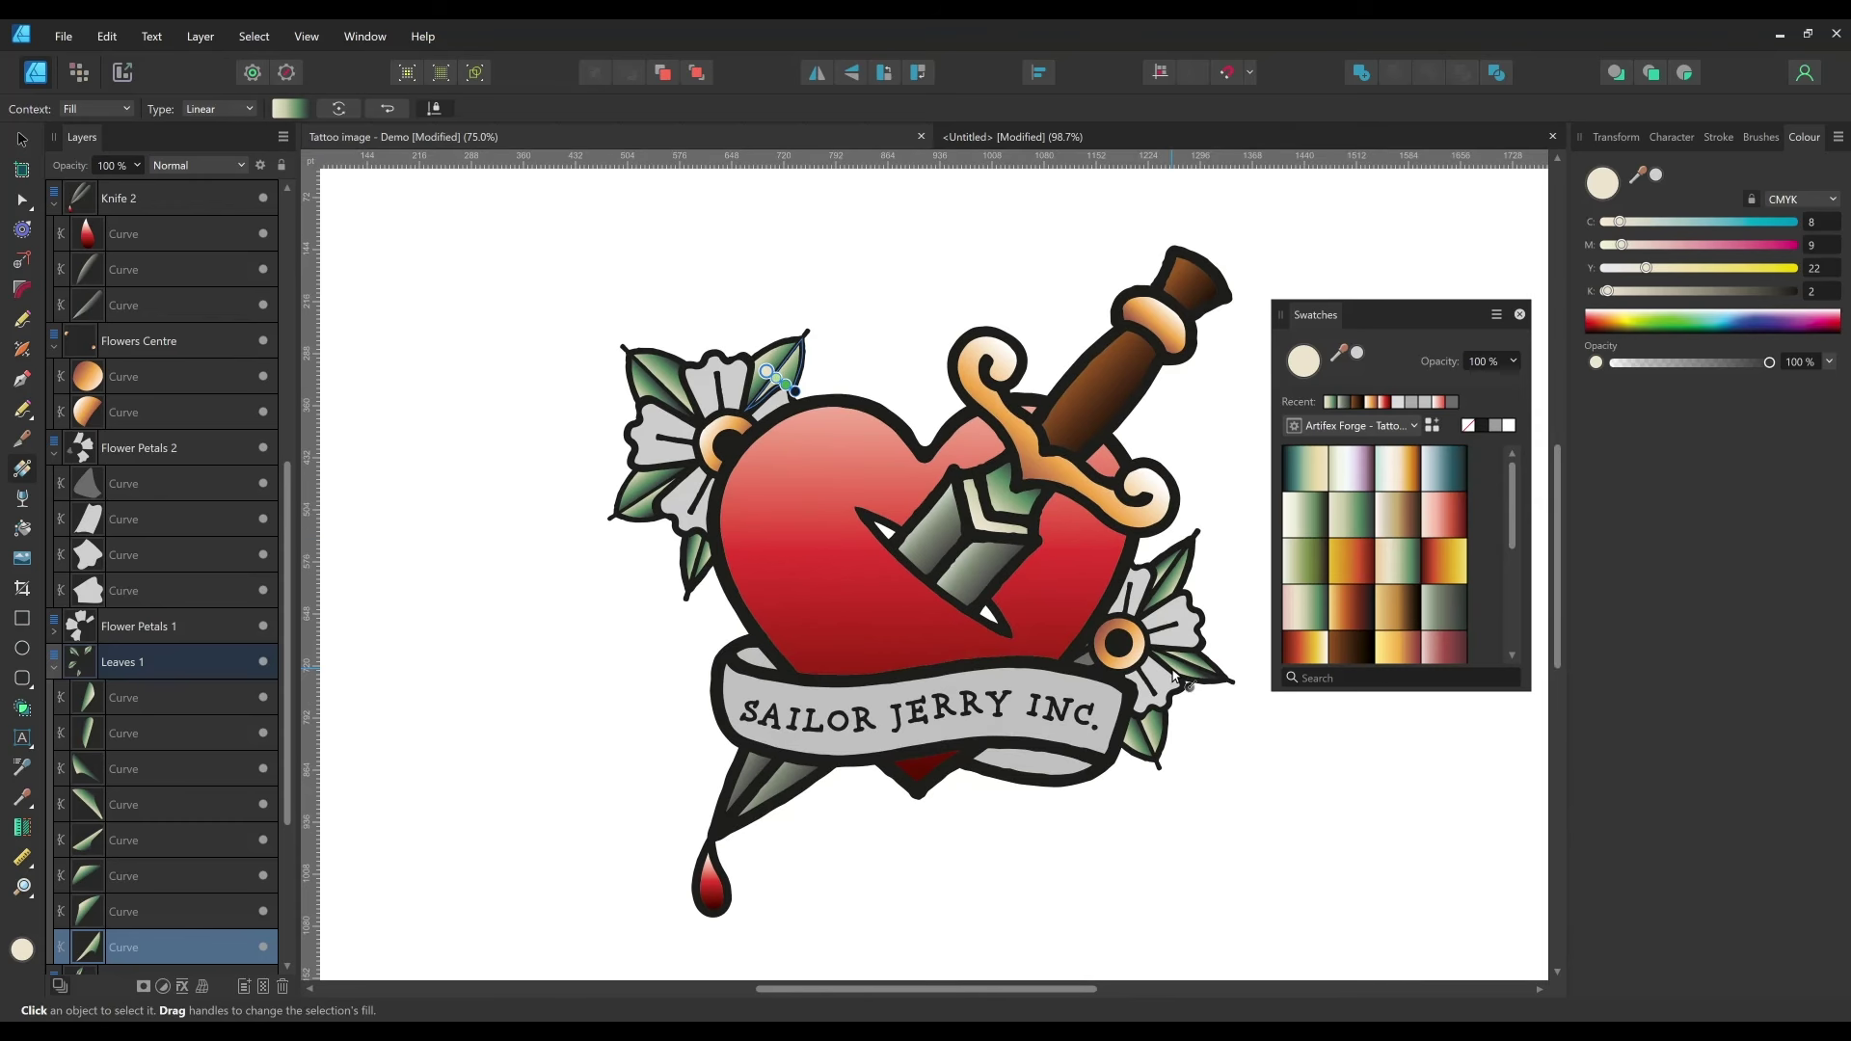
- Apply the Tattoo Mirror #07 gradient to the banner and run its lower fold's gradient vertically
left_click(1109, 709)
scroll(1402, 578, "down", 3)
left_click(1401, 572)
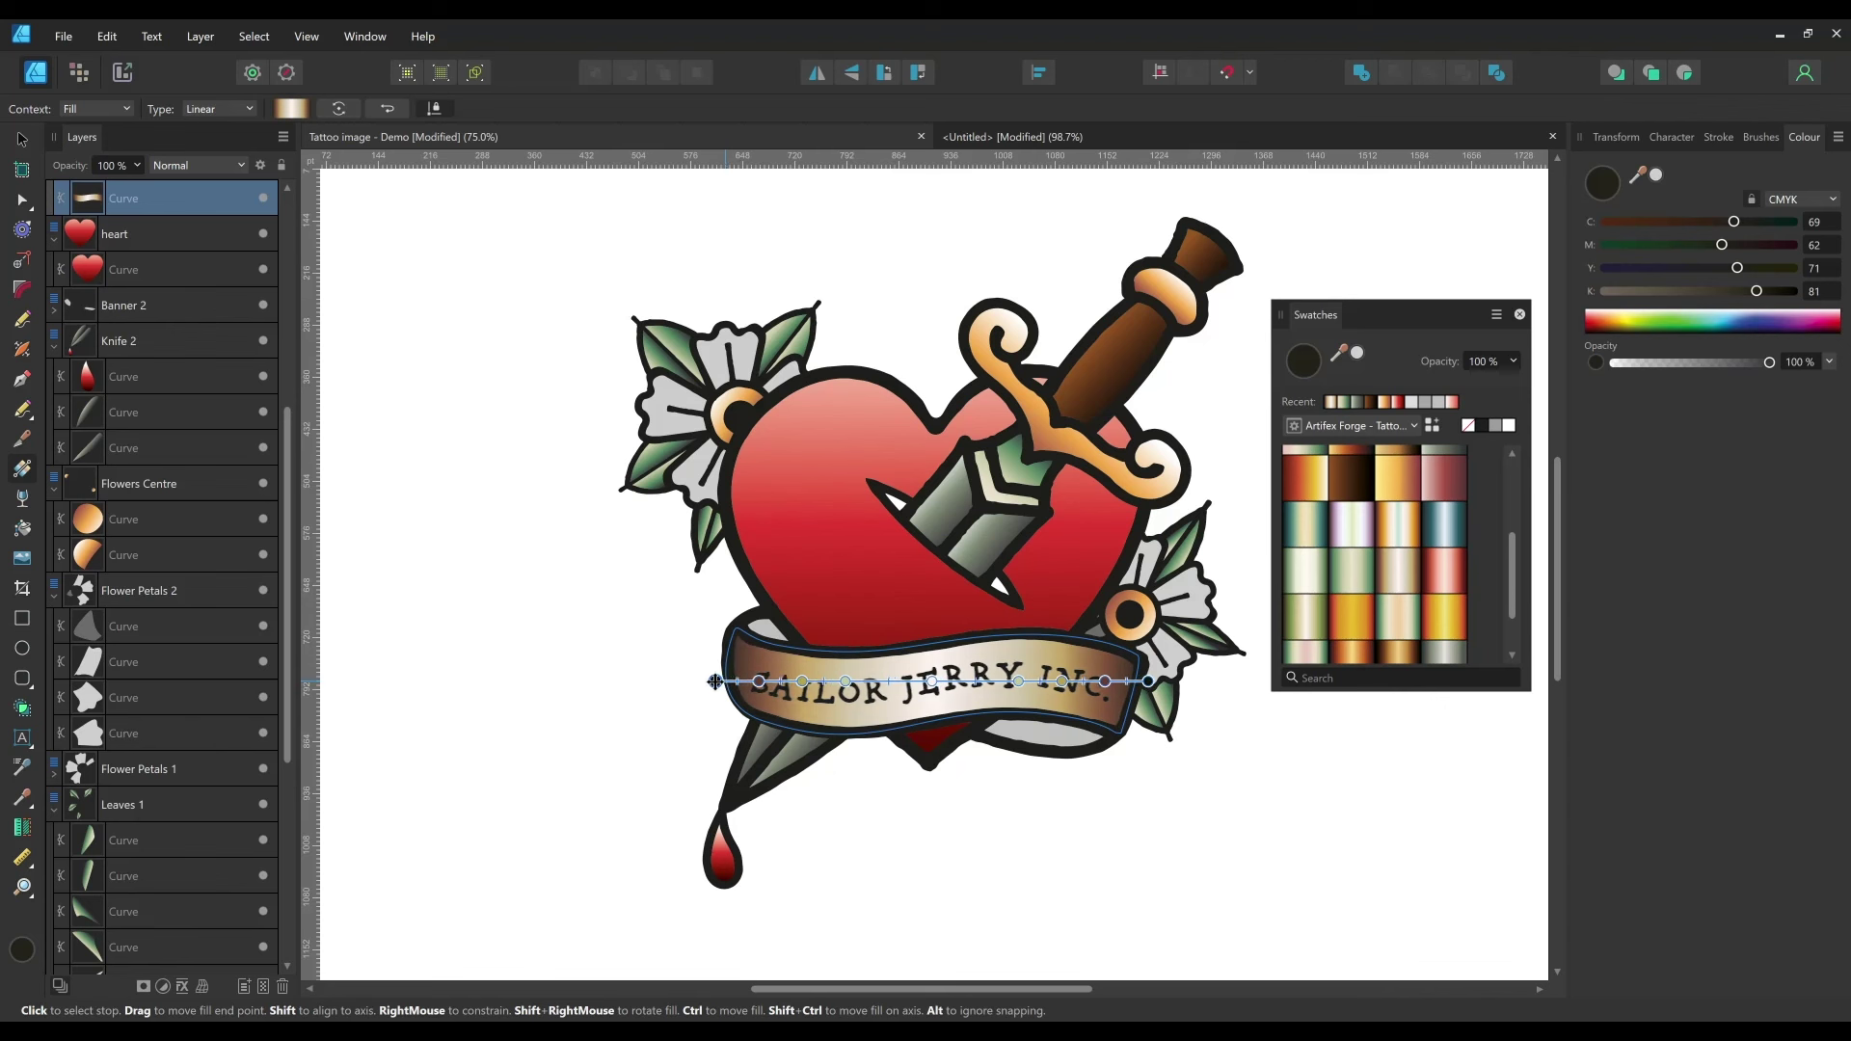
left_click(1051, 732)
scroll(1516, 507, "up", 3)
scroll(1404, 562, "down", 2)
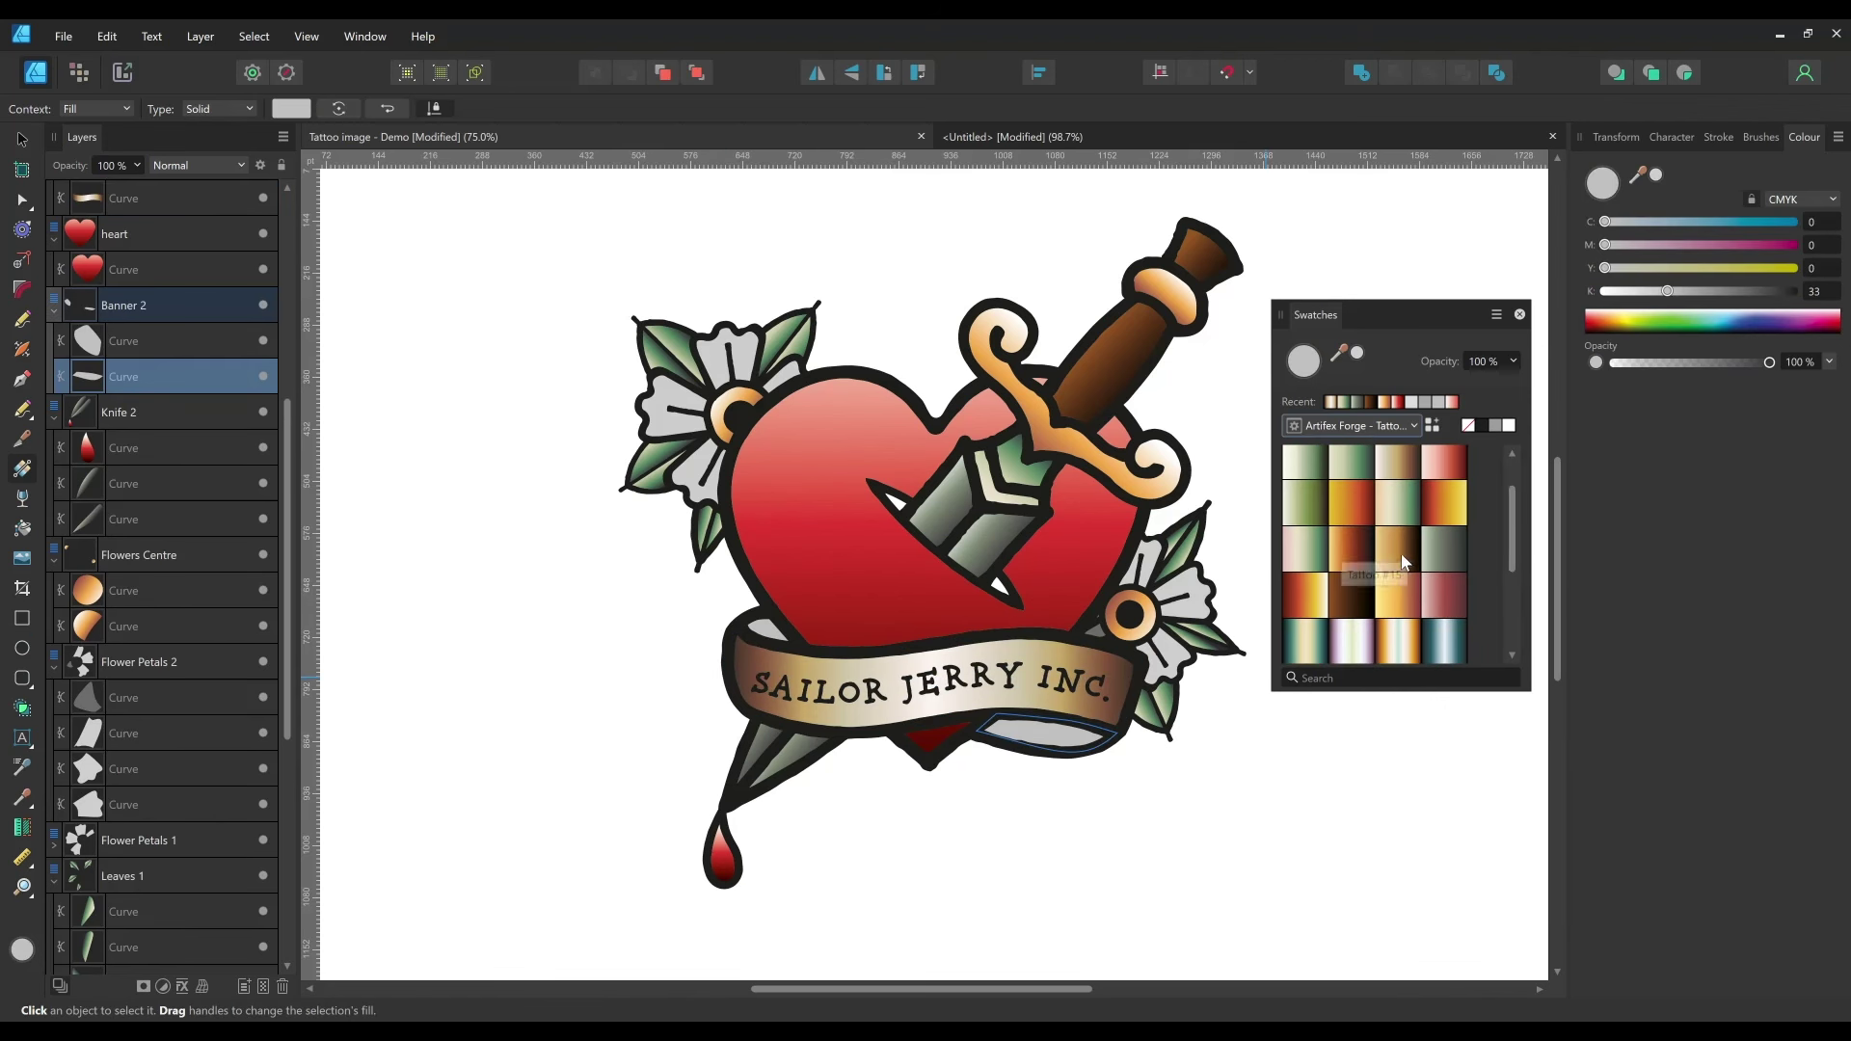
scroll(1401, 567, "up", 2)
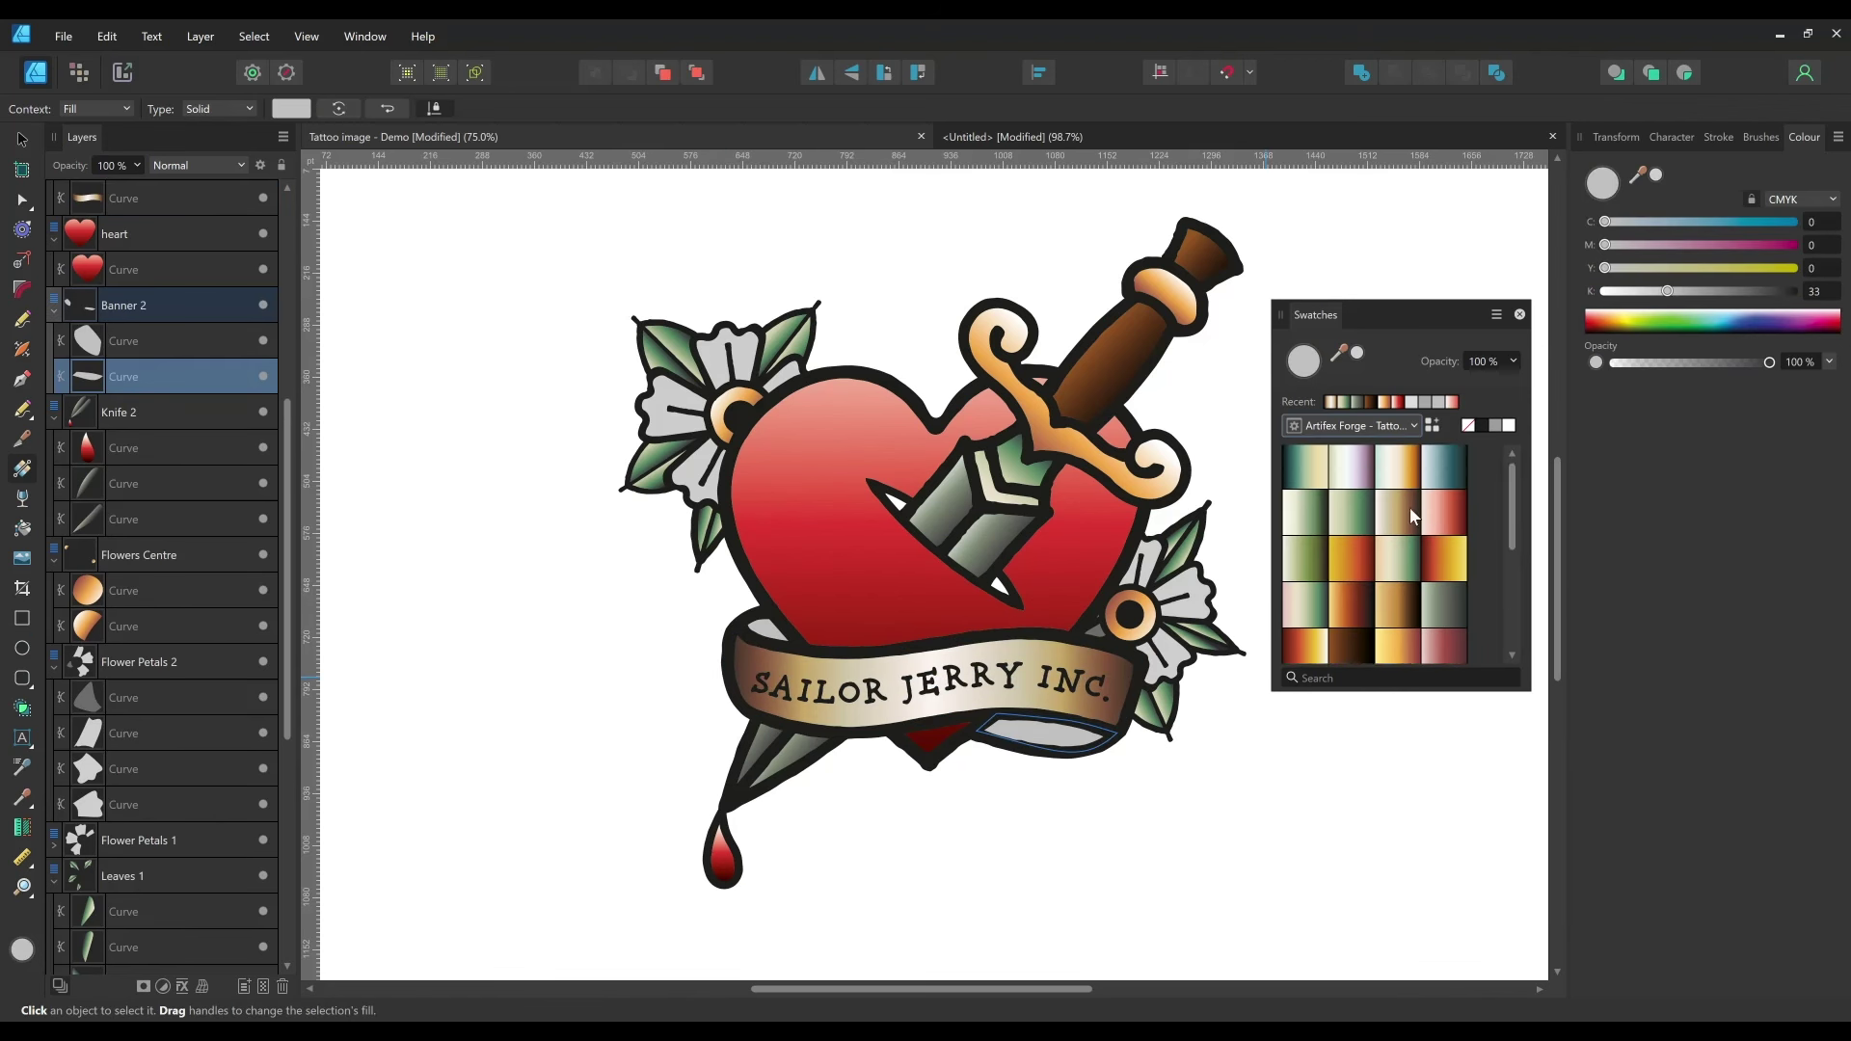
left_click(1406, 514)
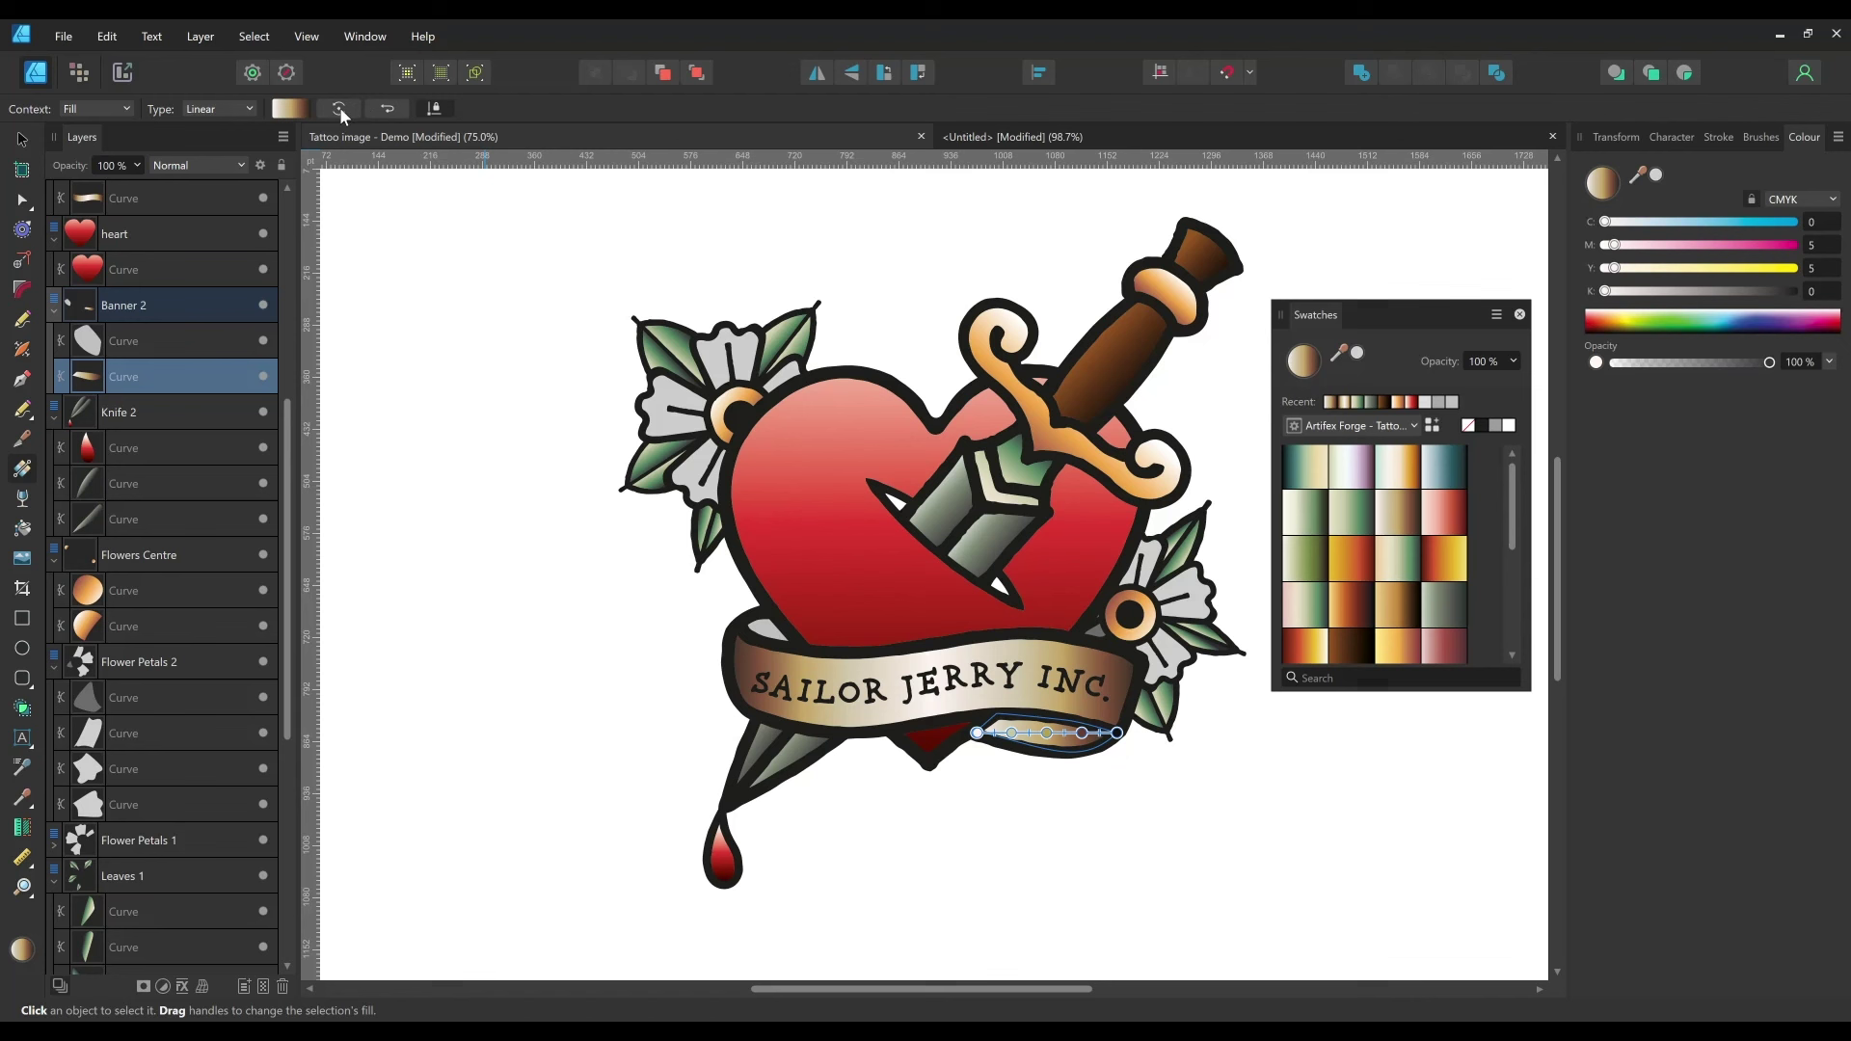
left_click_drag(978, 706, 976, 757)
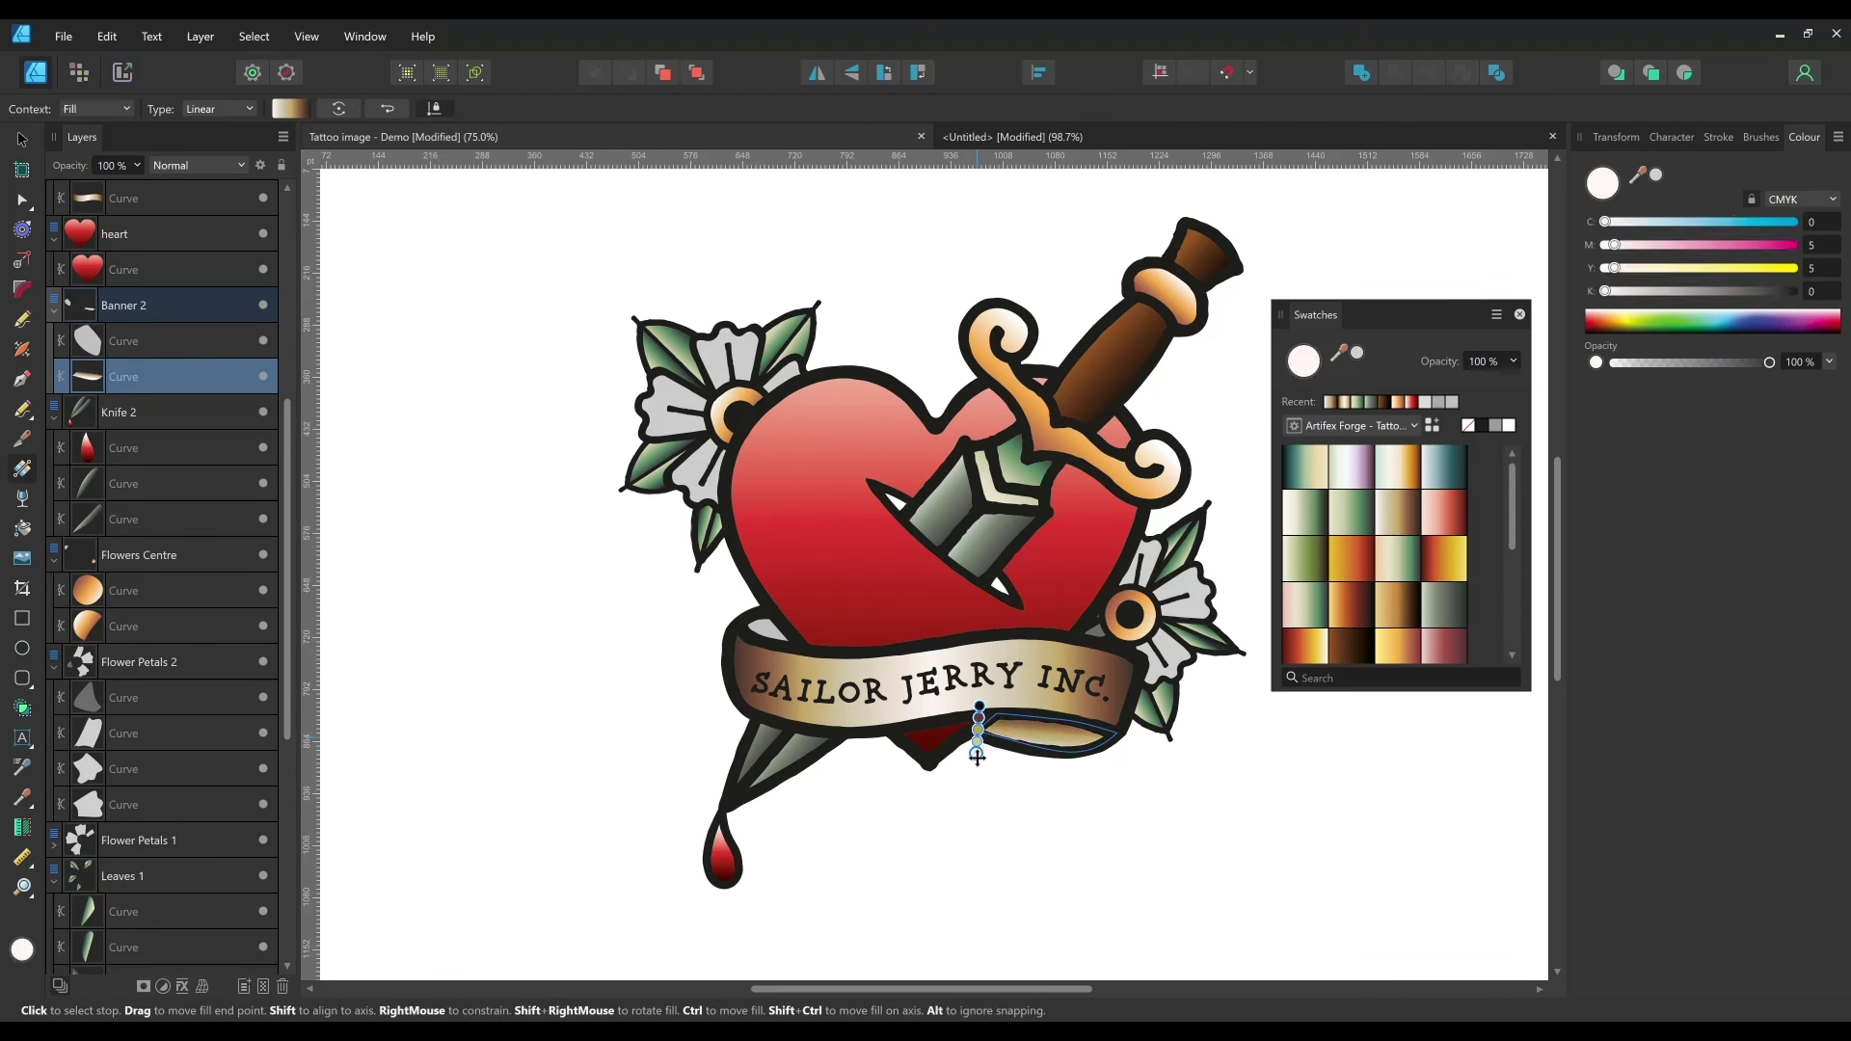
- Give the upper-left banner end a cream-brown gradient rotated to point upward
left_click(761, 641)
left_click_drag(732, 654, 810, 654)
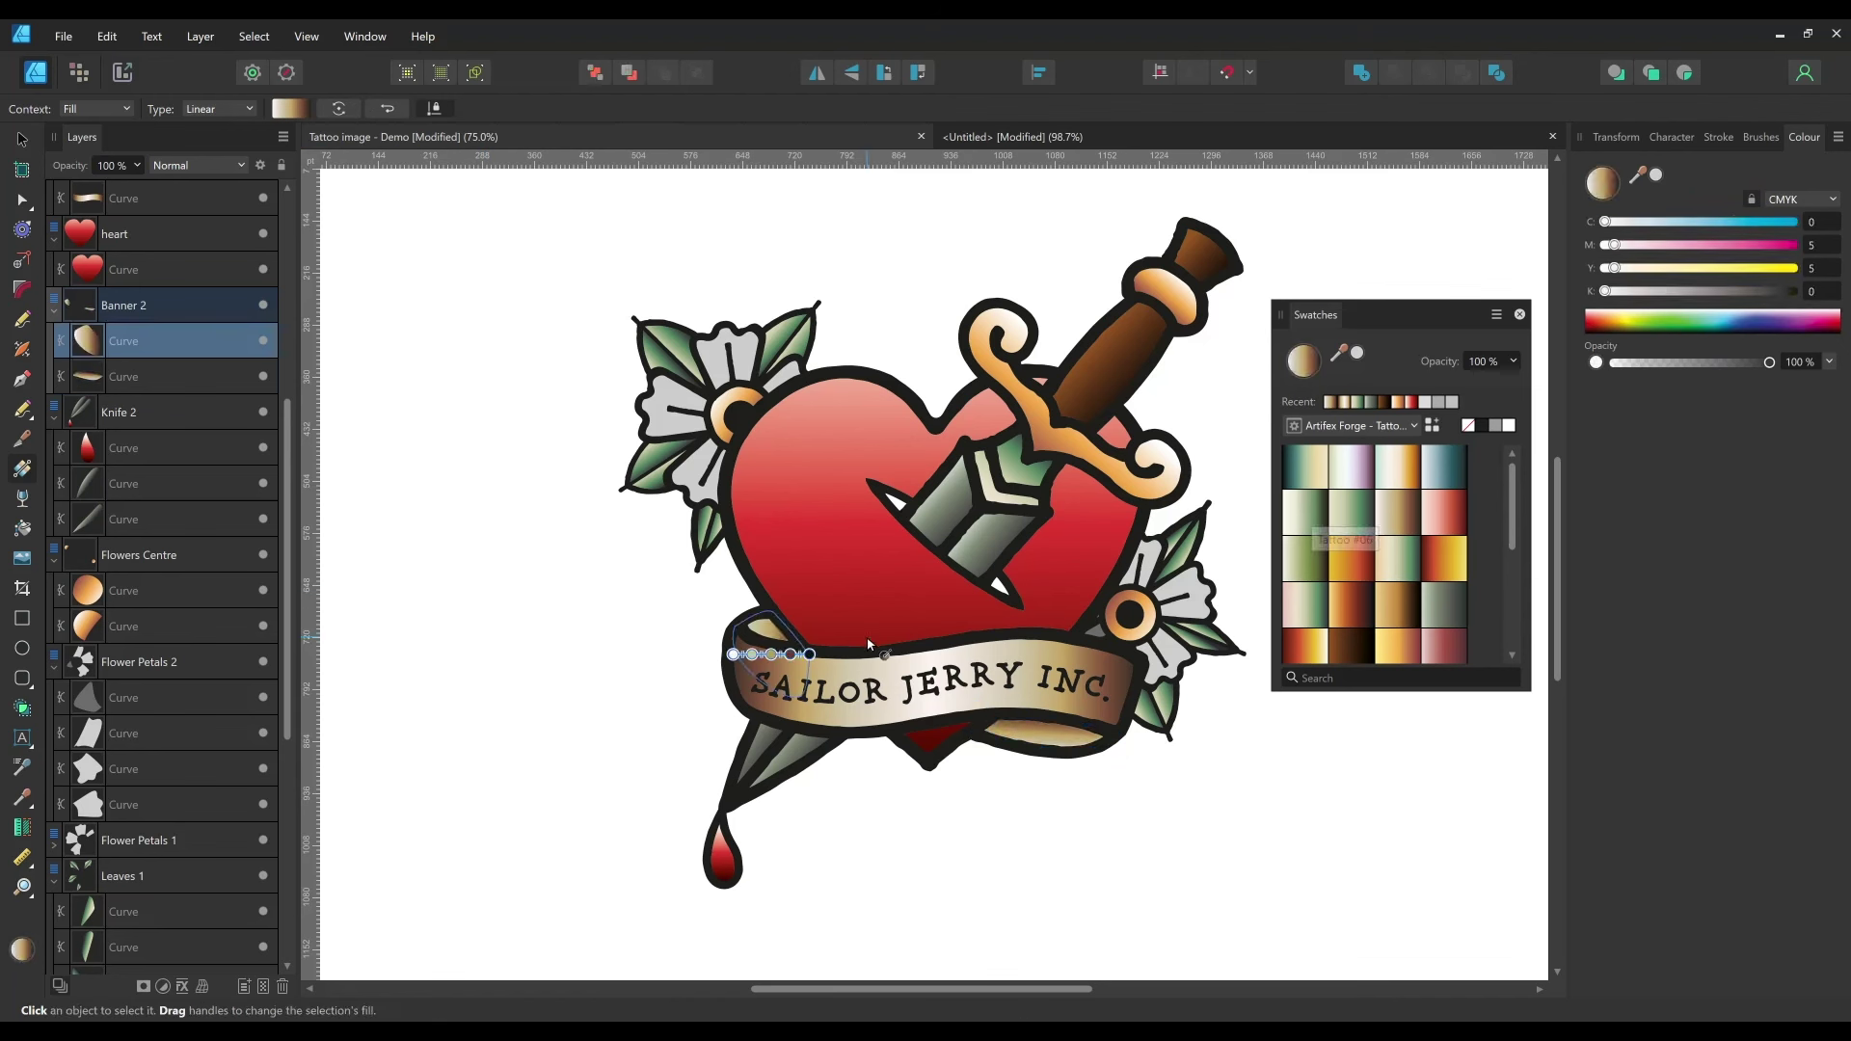
left_click(345, 112)
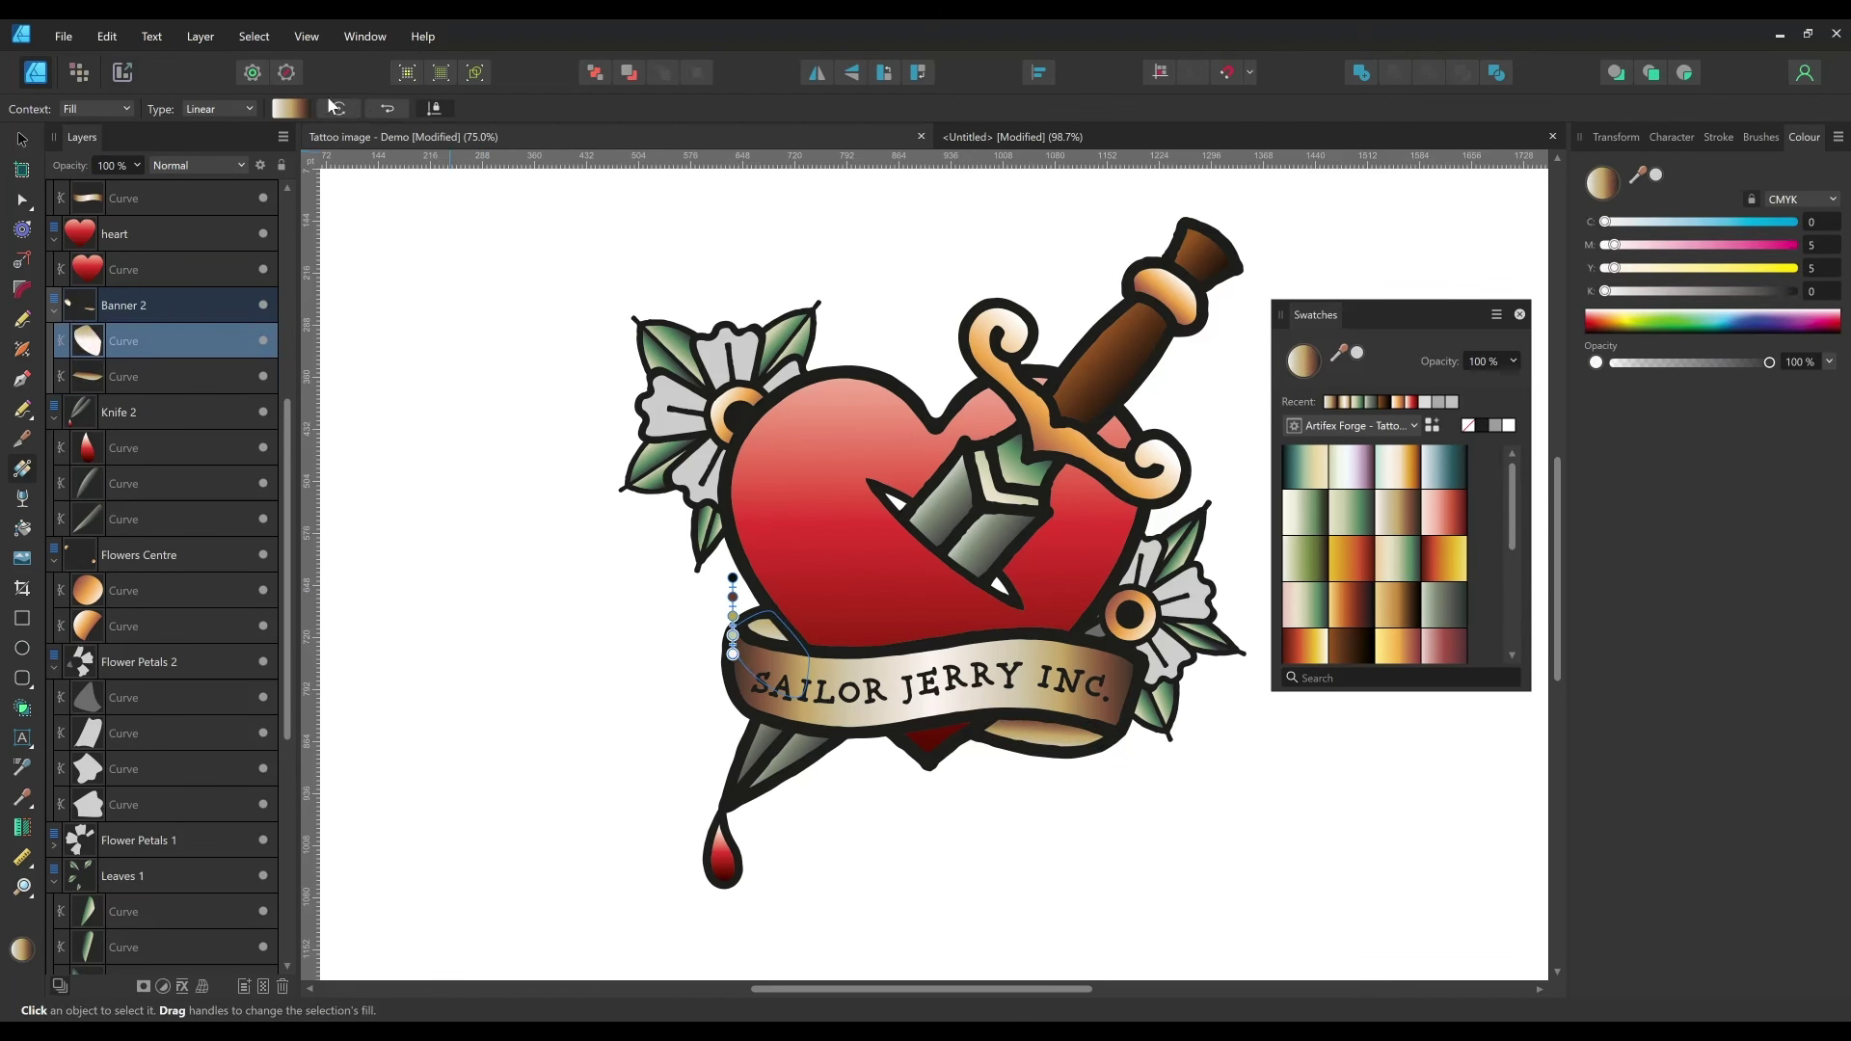
left_click(338, 108)
left_click(338, 108)
left_click(732, 654)
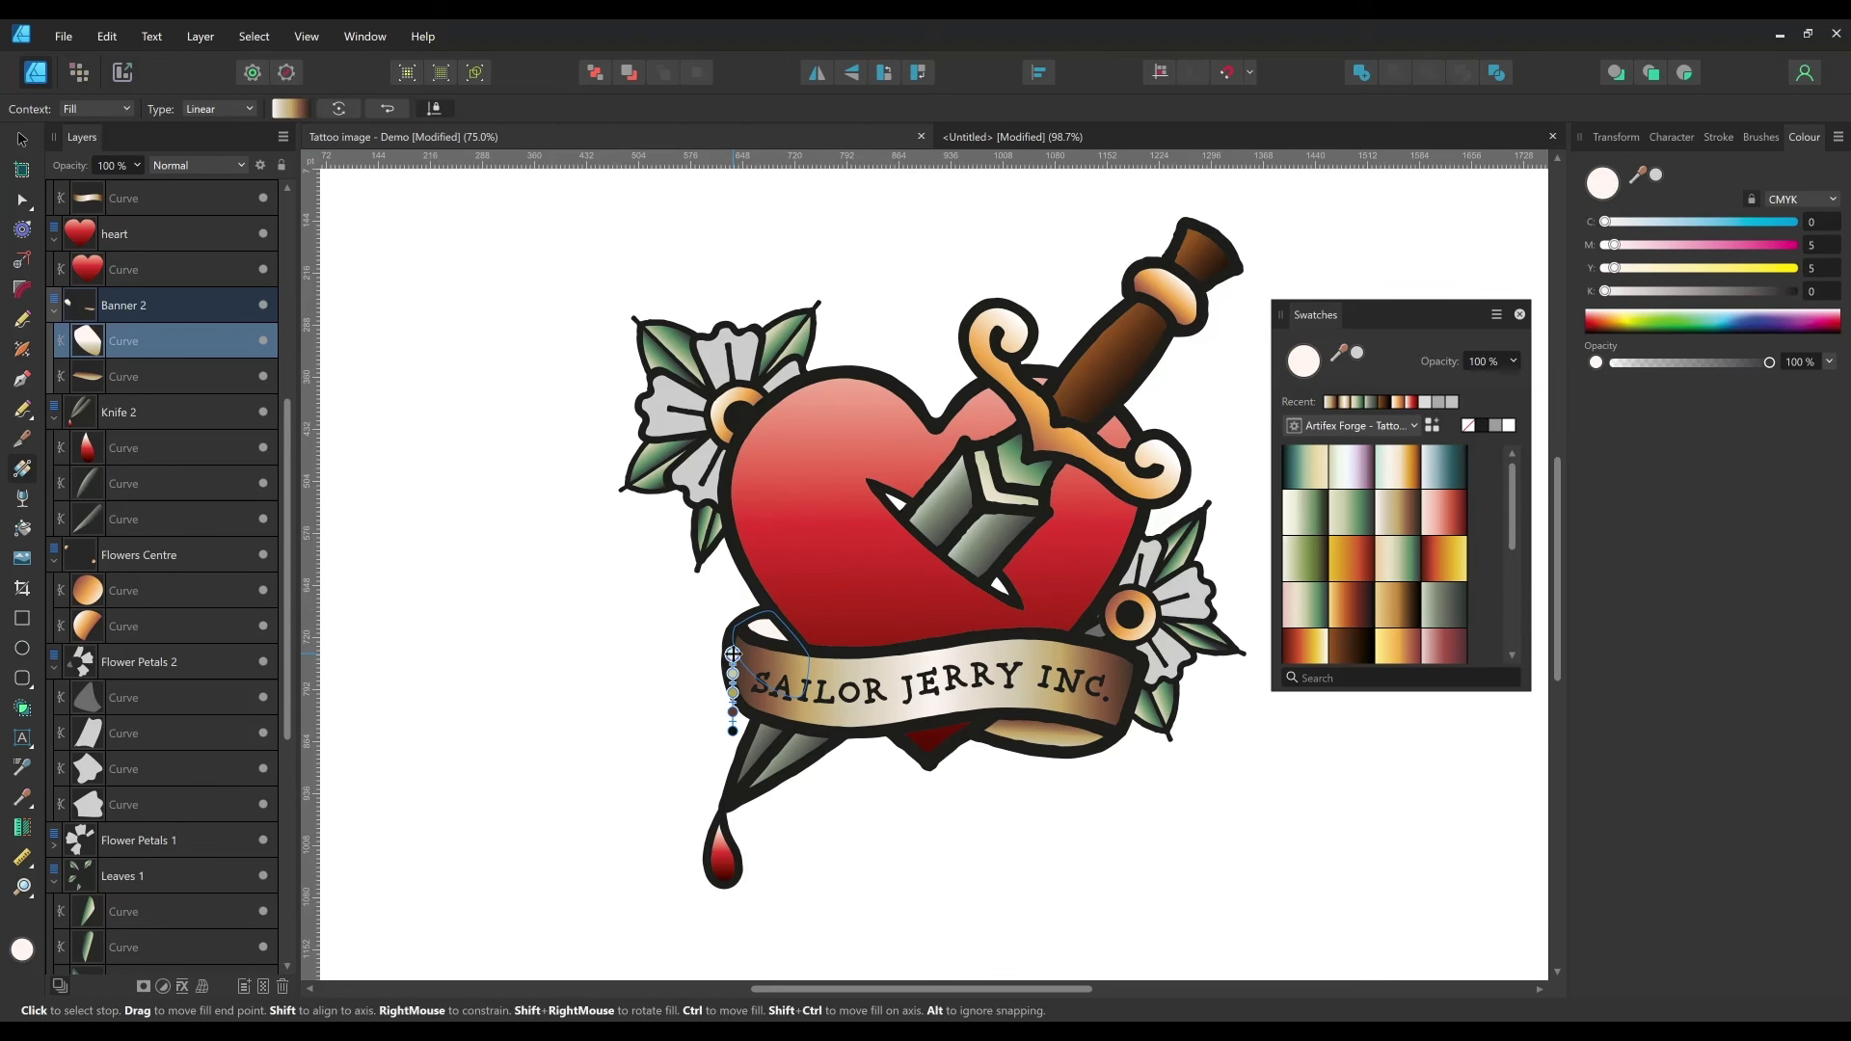
left_click_drag(736, 588, 738, 655)
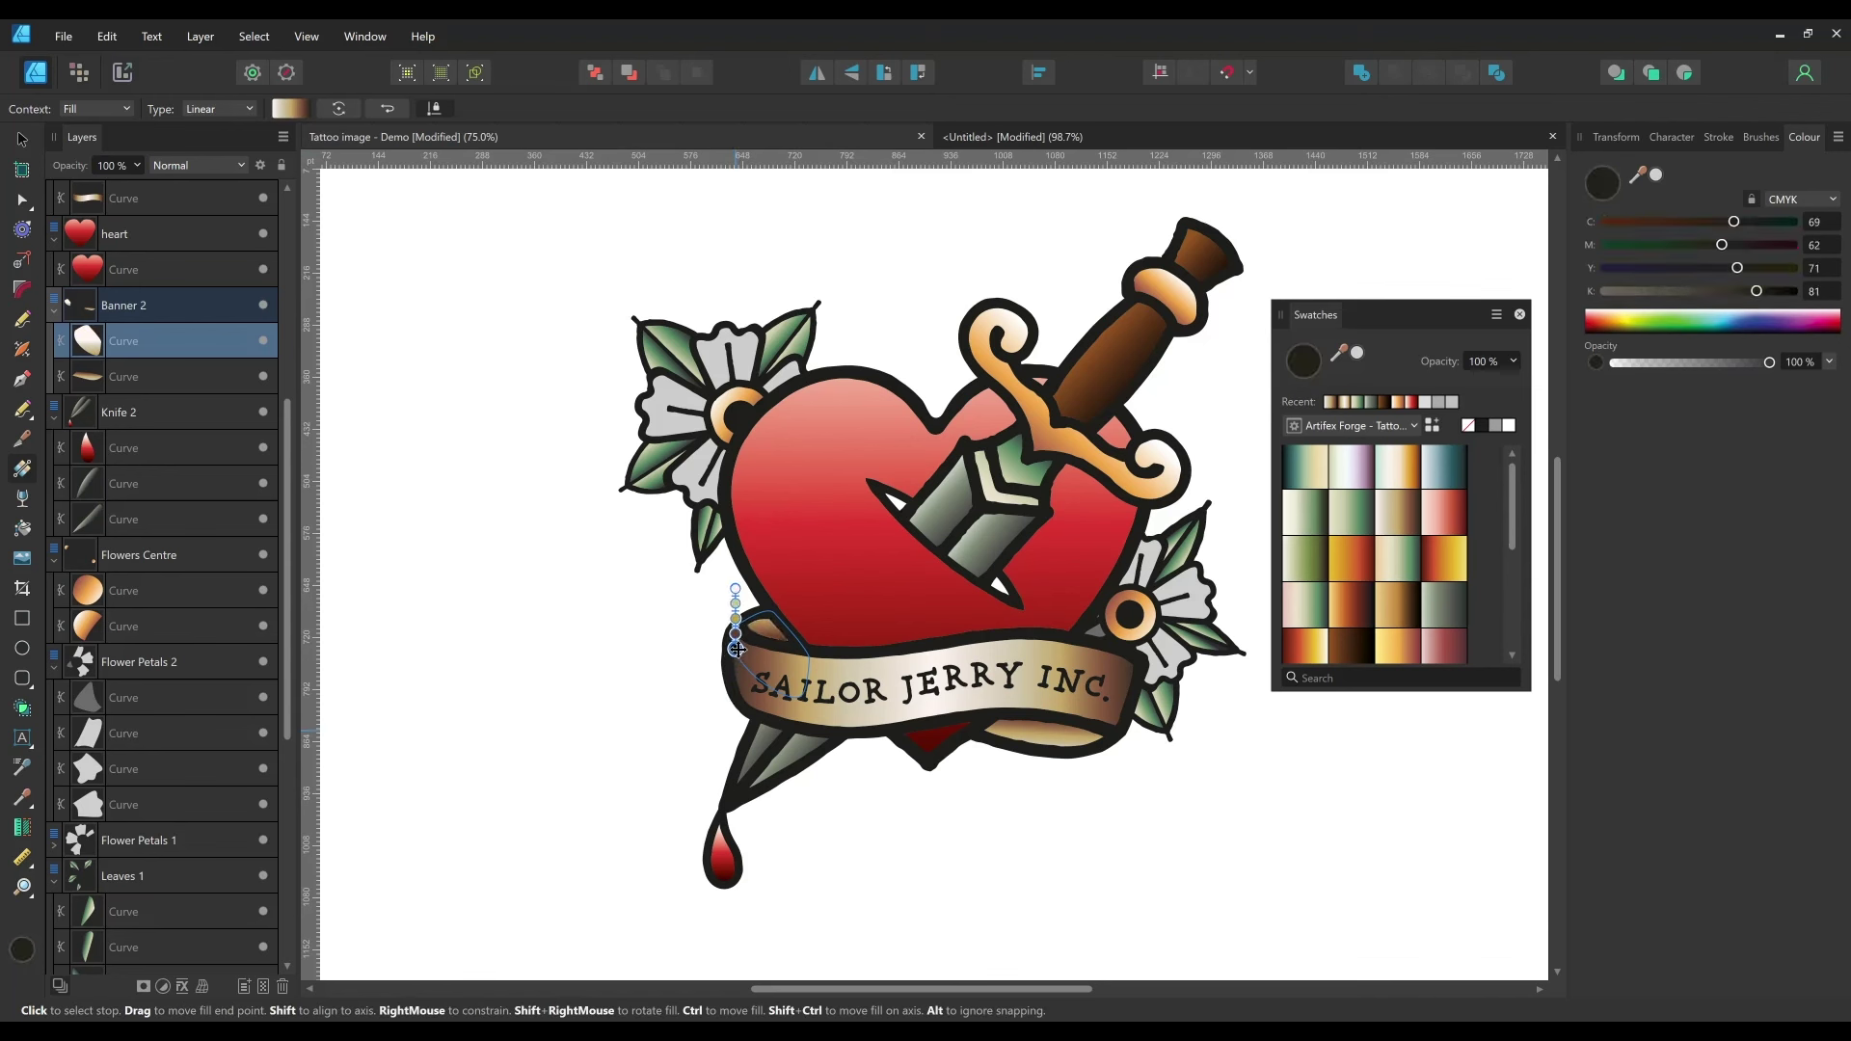
left_click(738, 590)
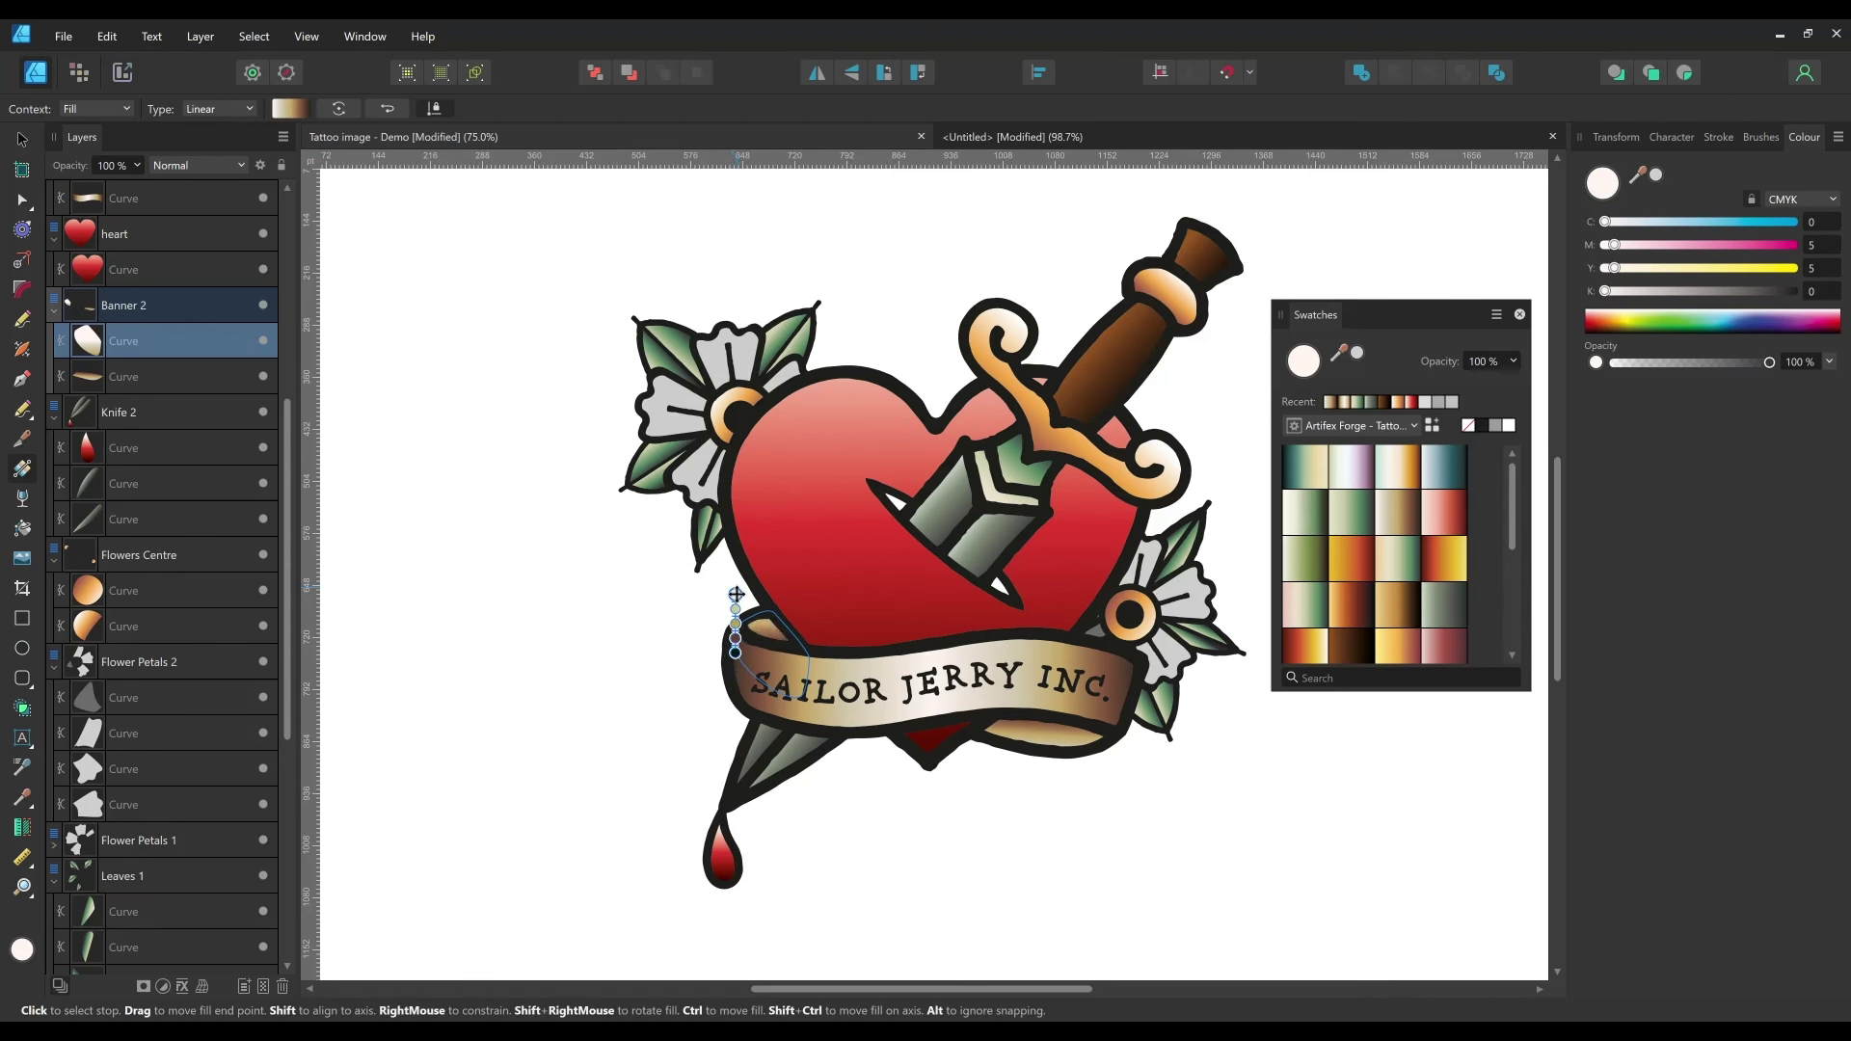
- Apply the white-to-lavender gradient to a flower petal
left_click(787, 376)
left_click(1342, 466)
scroll(850, 446, "up", 2)
- Apply white-to-lavender gradients to the upper and left petals, angled toward the flower's centre
left_click_drag(829, 474, 848, 437)
left_click_drag(723, 536, 644, 358)
left_click(694, 424)
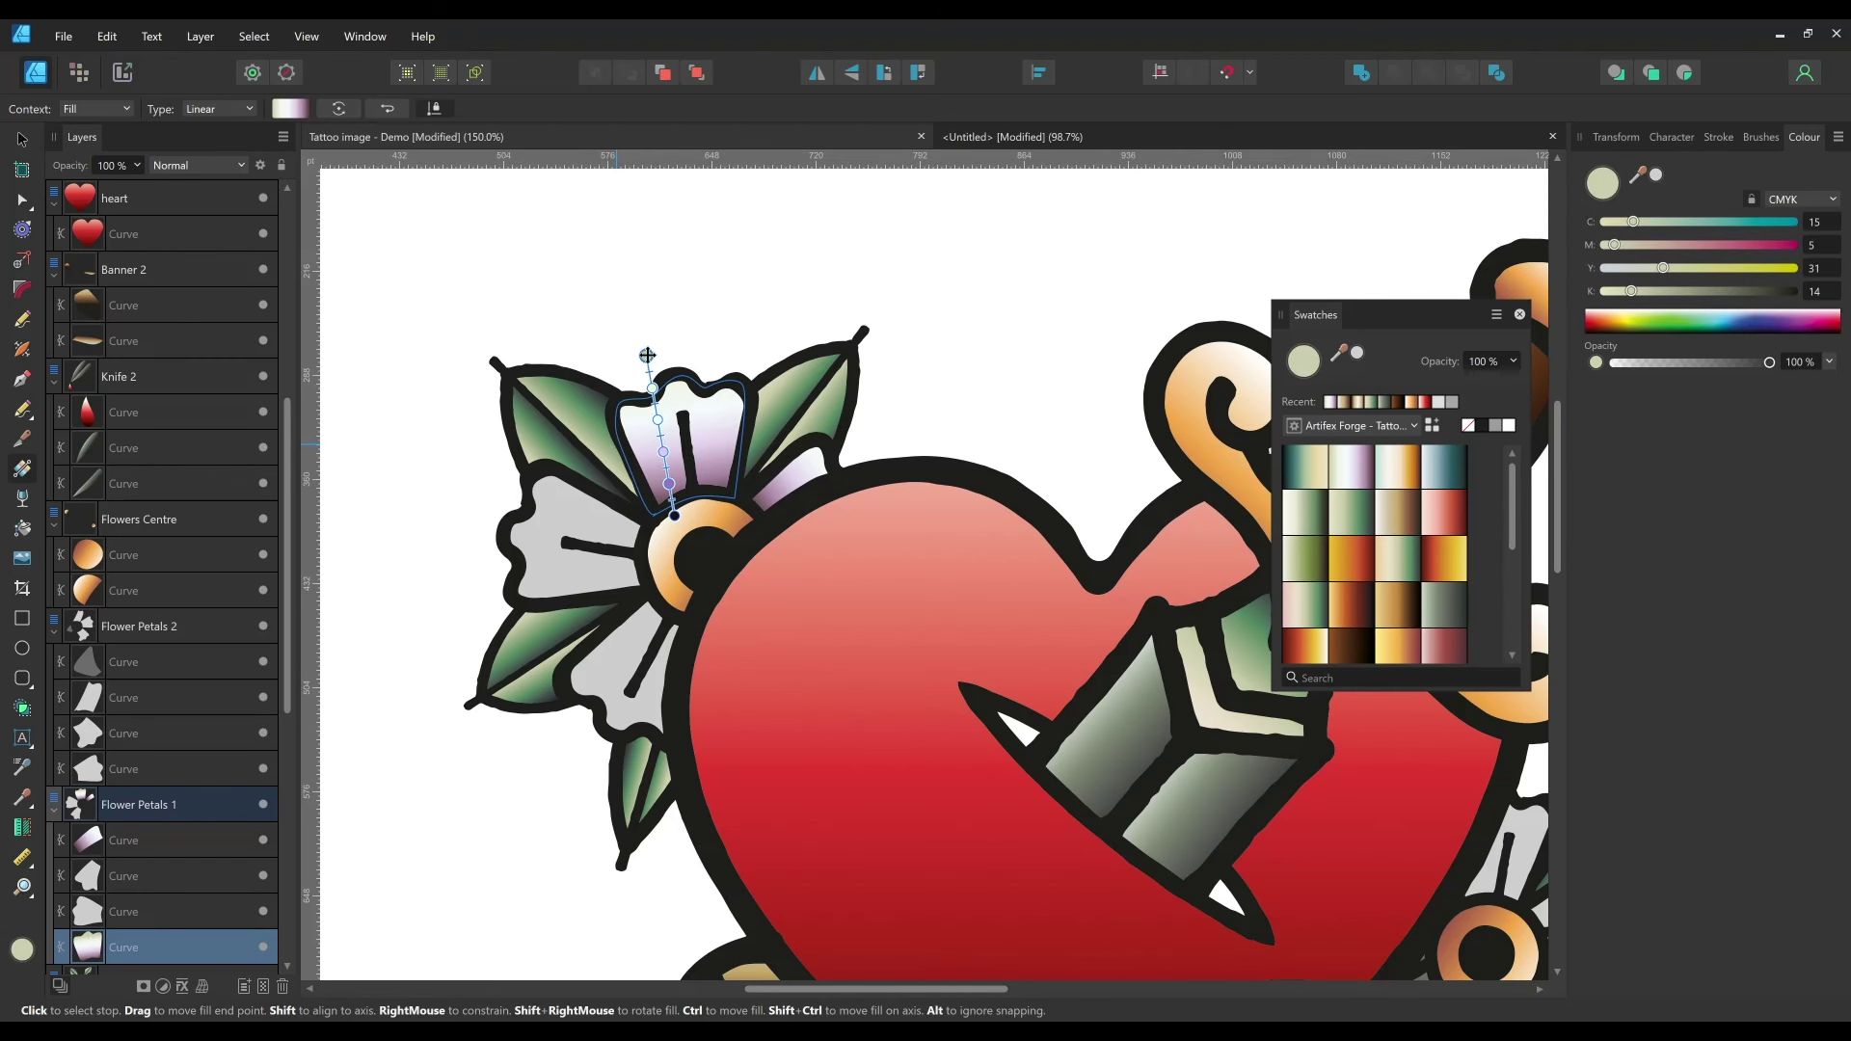
left_click(575, 532)
left_click_drag(647, 551, 475, 538)
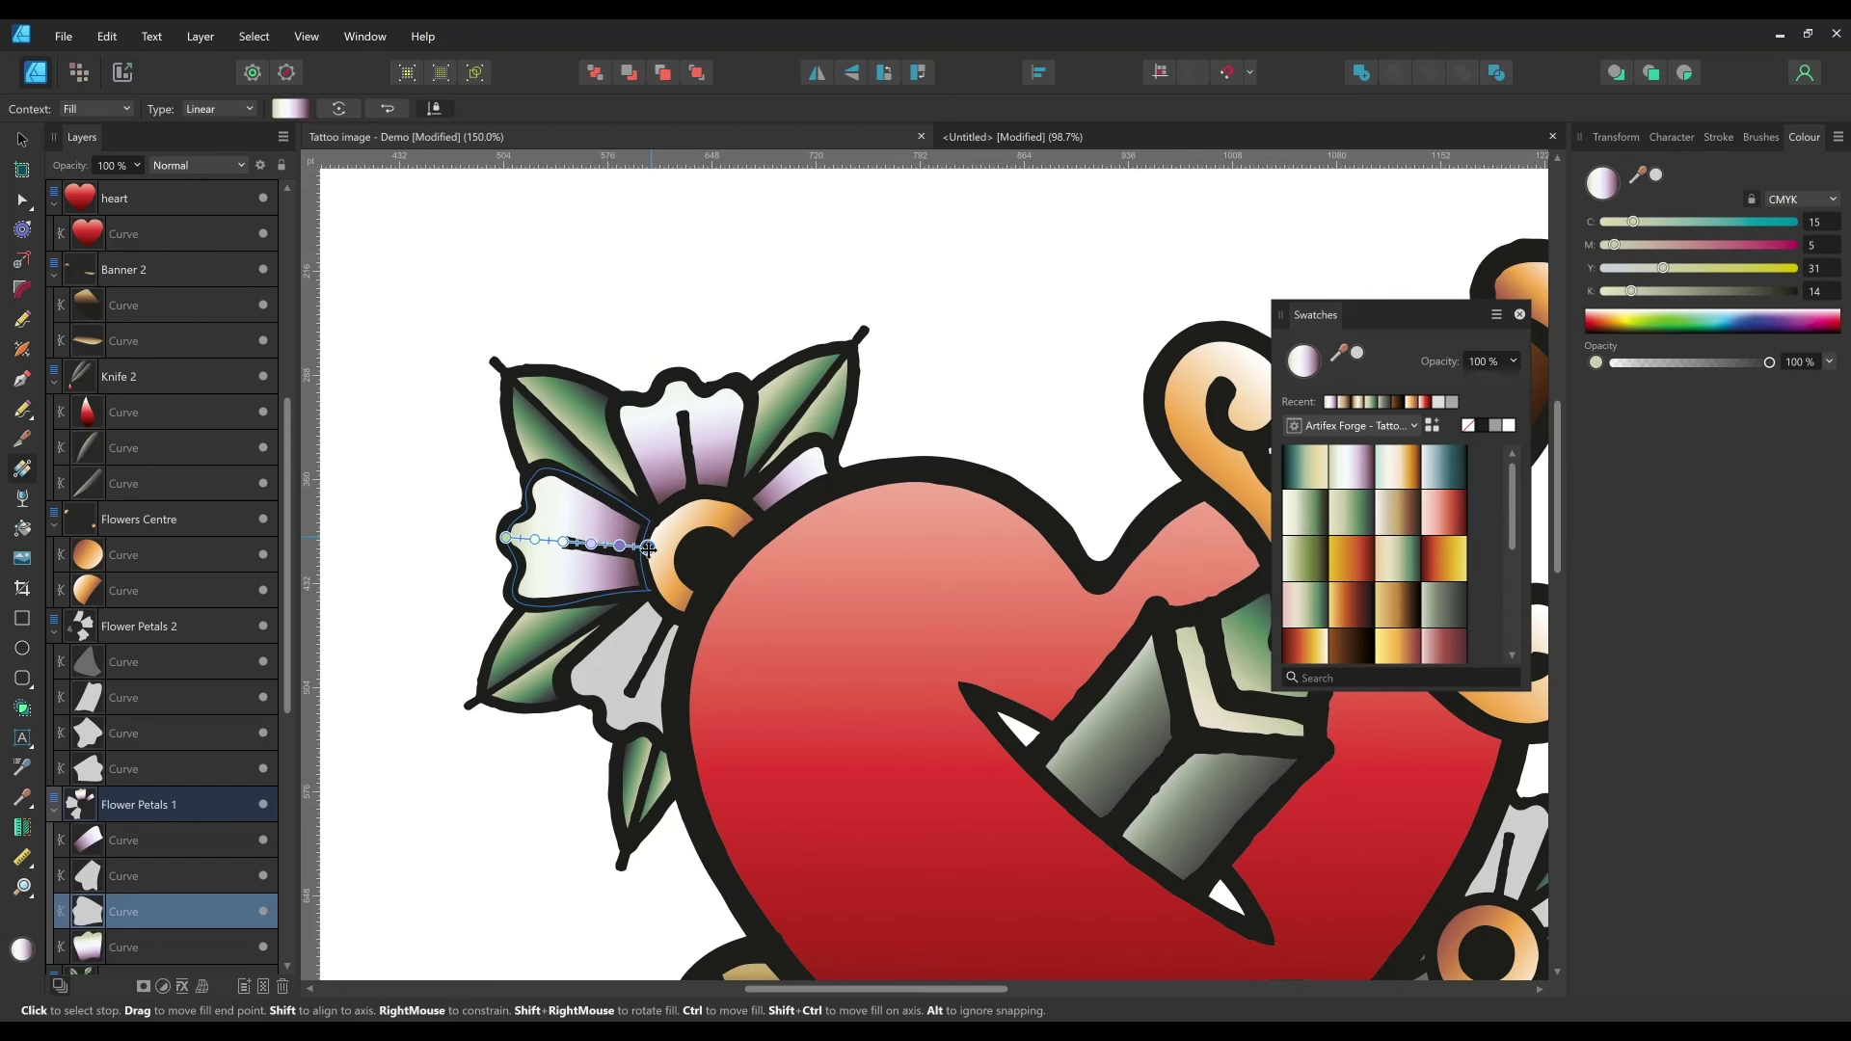
- Give the lower and lower-right white petals white-to-lavender gradients, the latter running top to bottom
scroll(479, 533, "down", 2)
left_click(620, 578)
left_click_drag(723, 546, 599, 529)
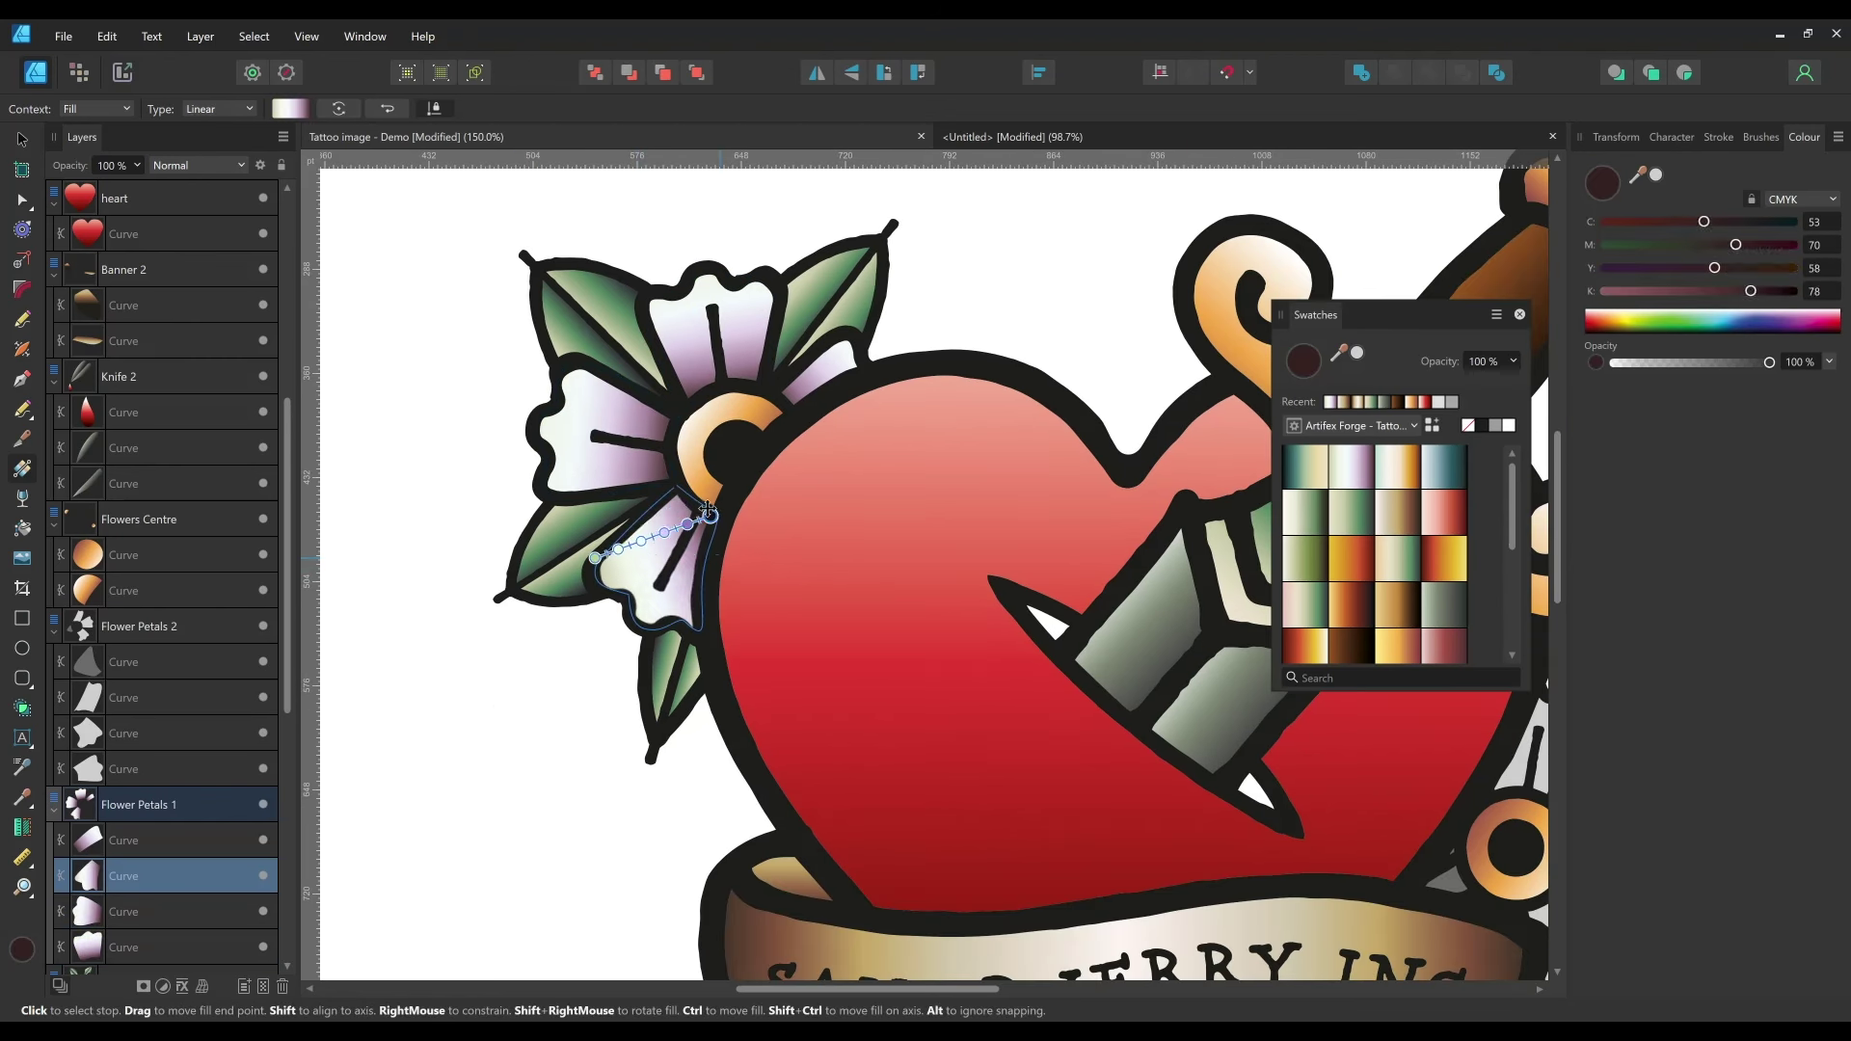
left_click_drag(1034, 757, 474, 601)
left_click(901, 578)
left_click_drag(909, 514, 881, 643)
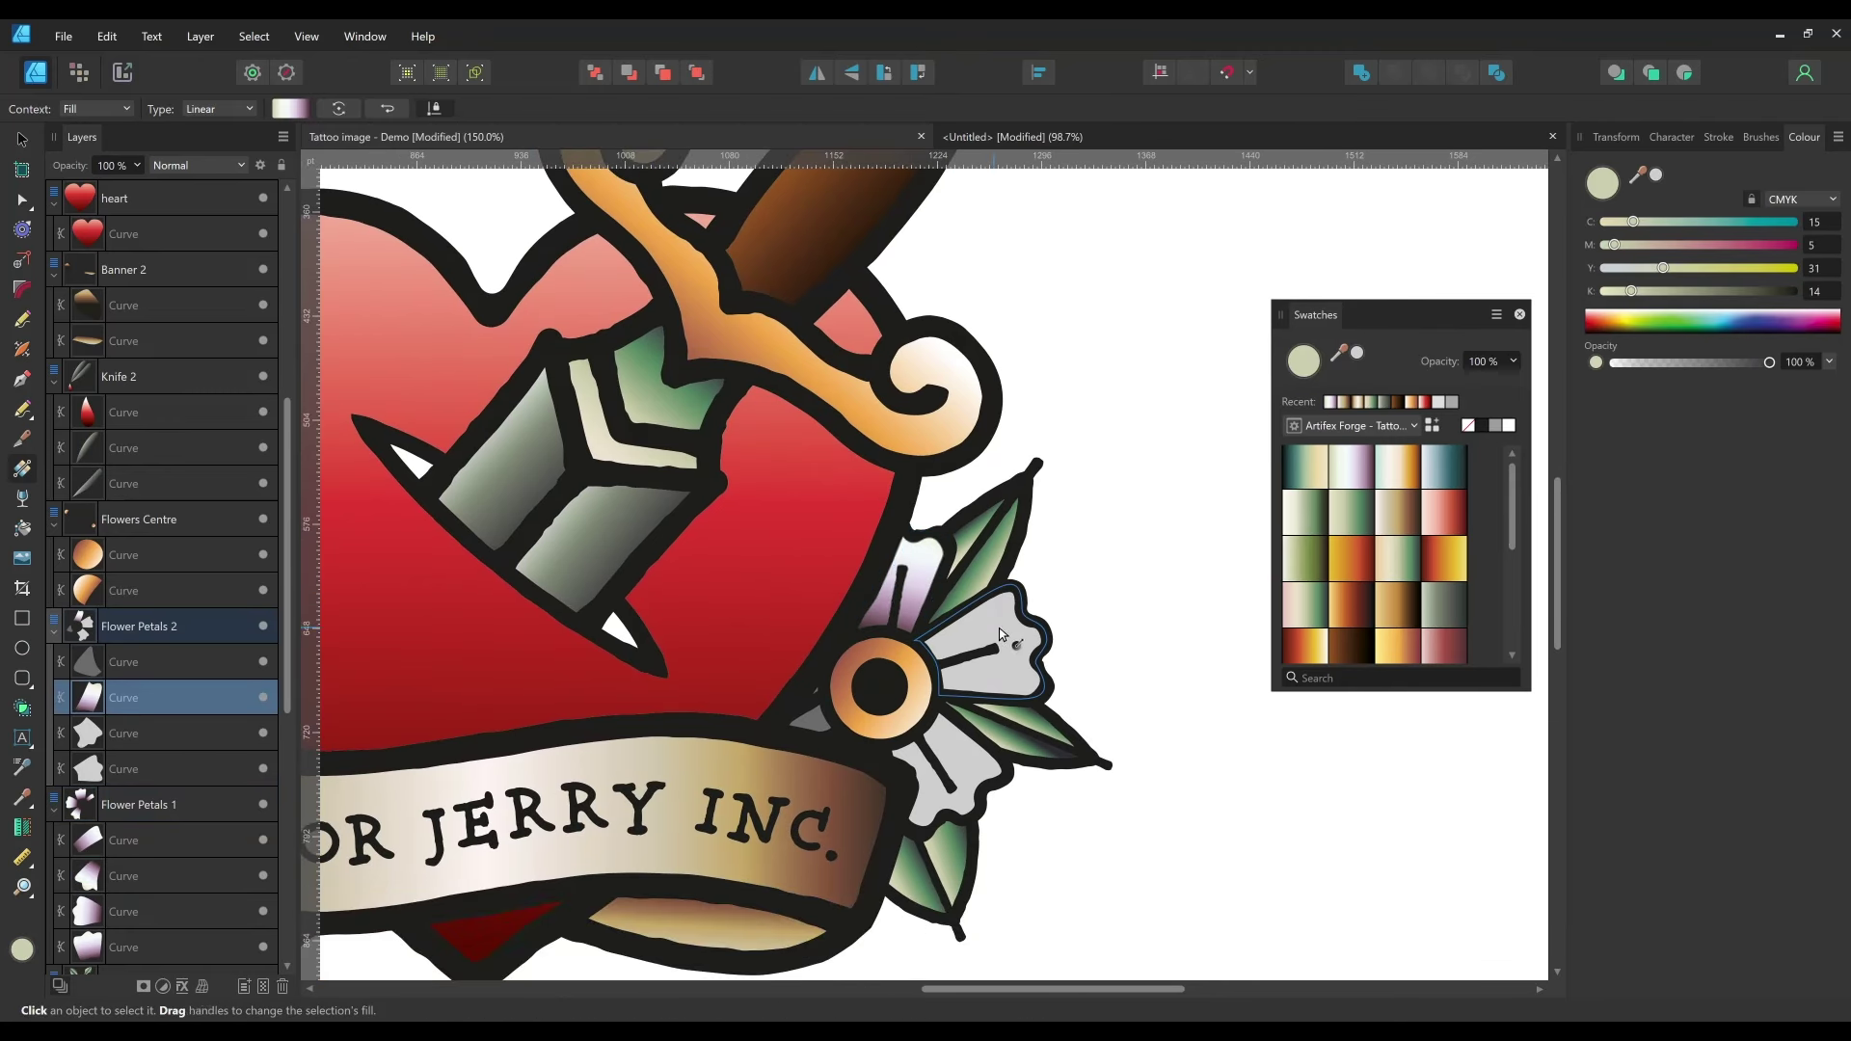
- Add lavender gradients to the right-hand flower's petals and the remaining grey piece, then deselect
left_click(1051, 641)
left_click_drag(1054, 641, 1076, 610)
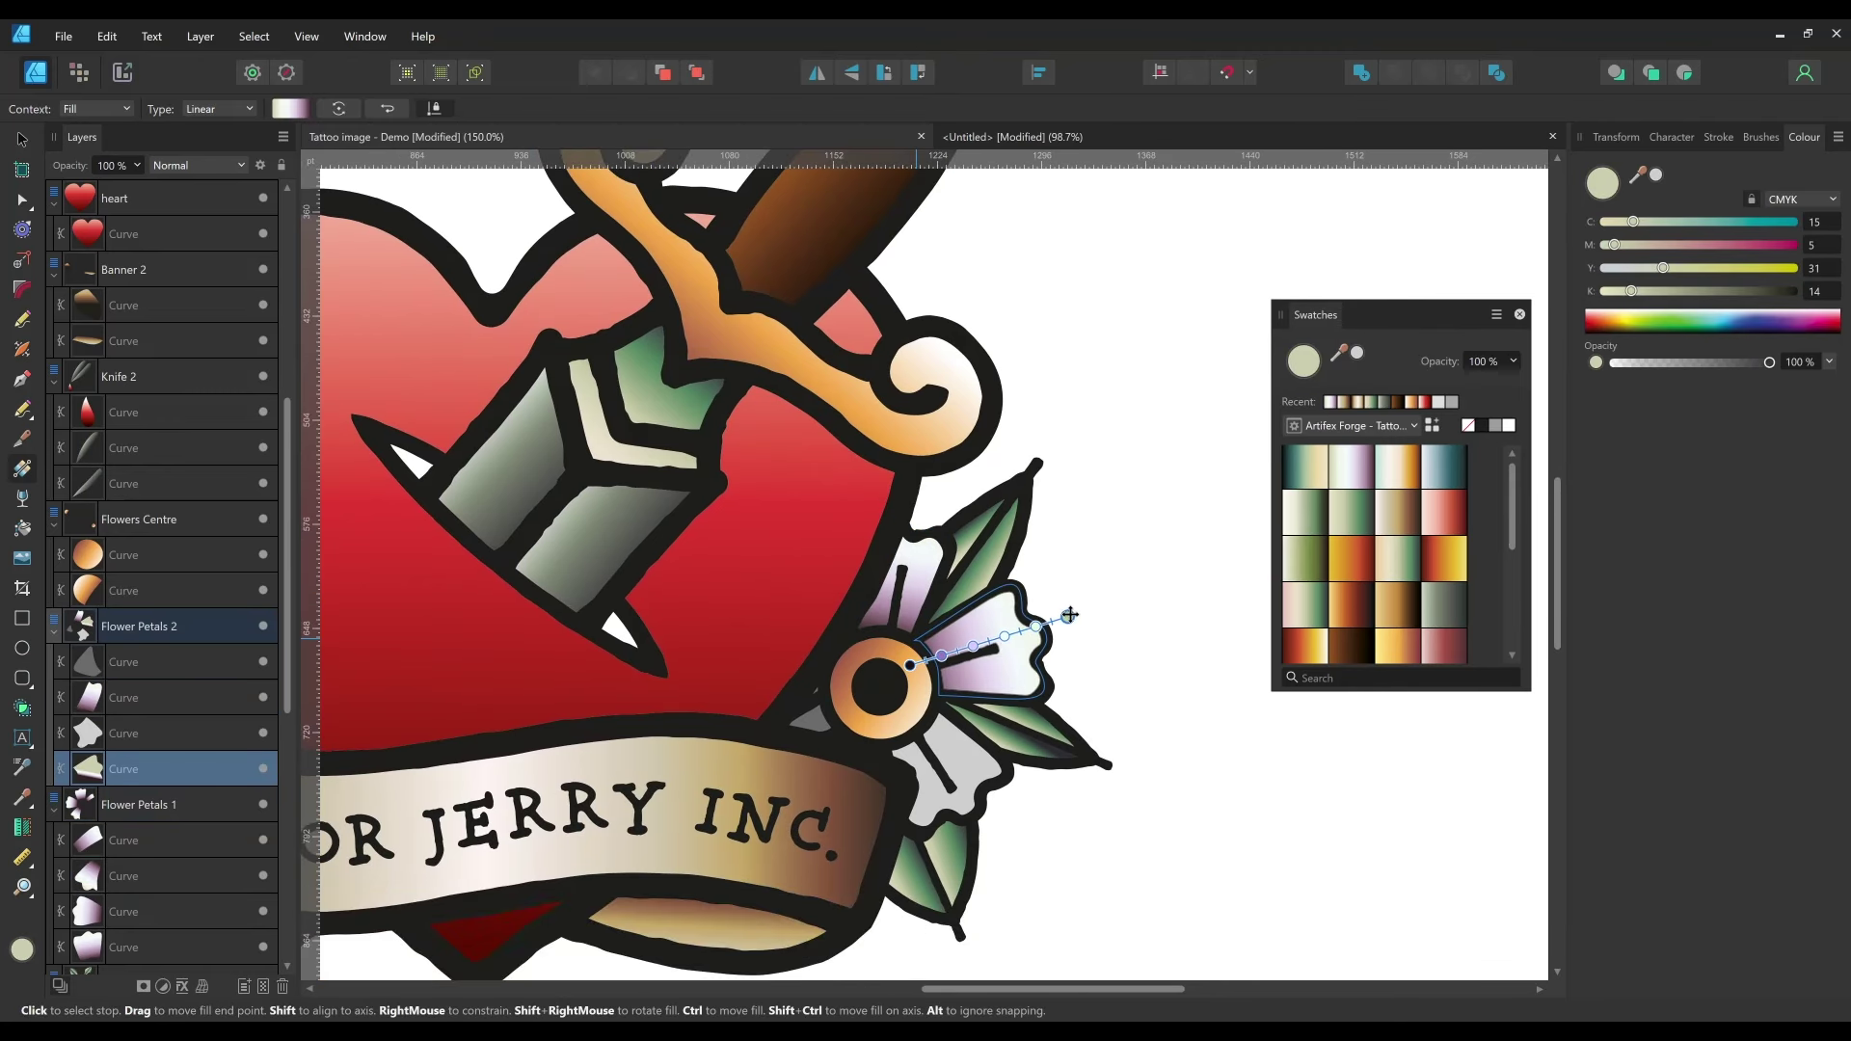
left_click(940, 771)
left_click_drag(940, 771, 1005, 661)
left_click_drag(955, 595, 969, 668)
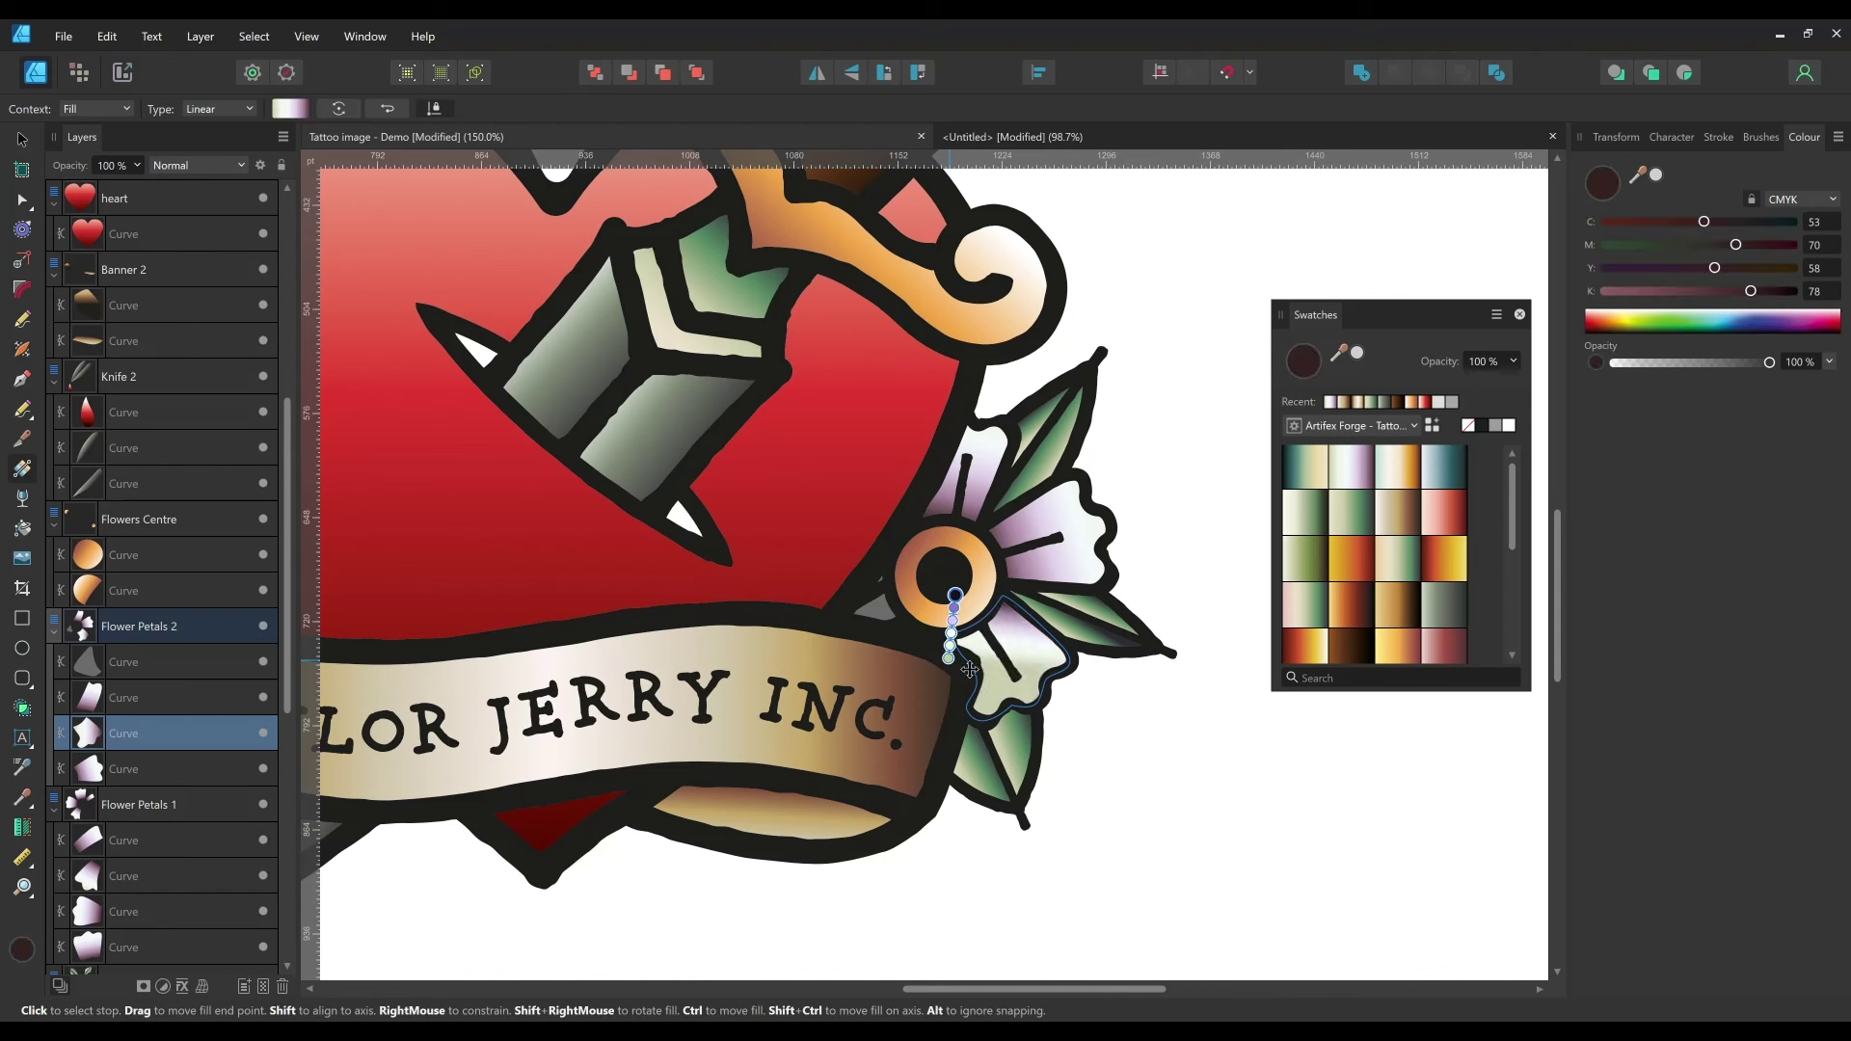
mouse_move(909, 596)
left_mouse_down()
mouse_move(846, 597)
mouse_move(762, 670)
left_mouse_up()
left_click(909, 596)
scroll(904, 598, "down", 3)
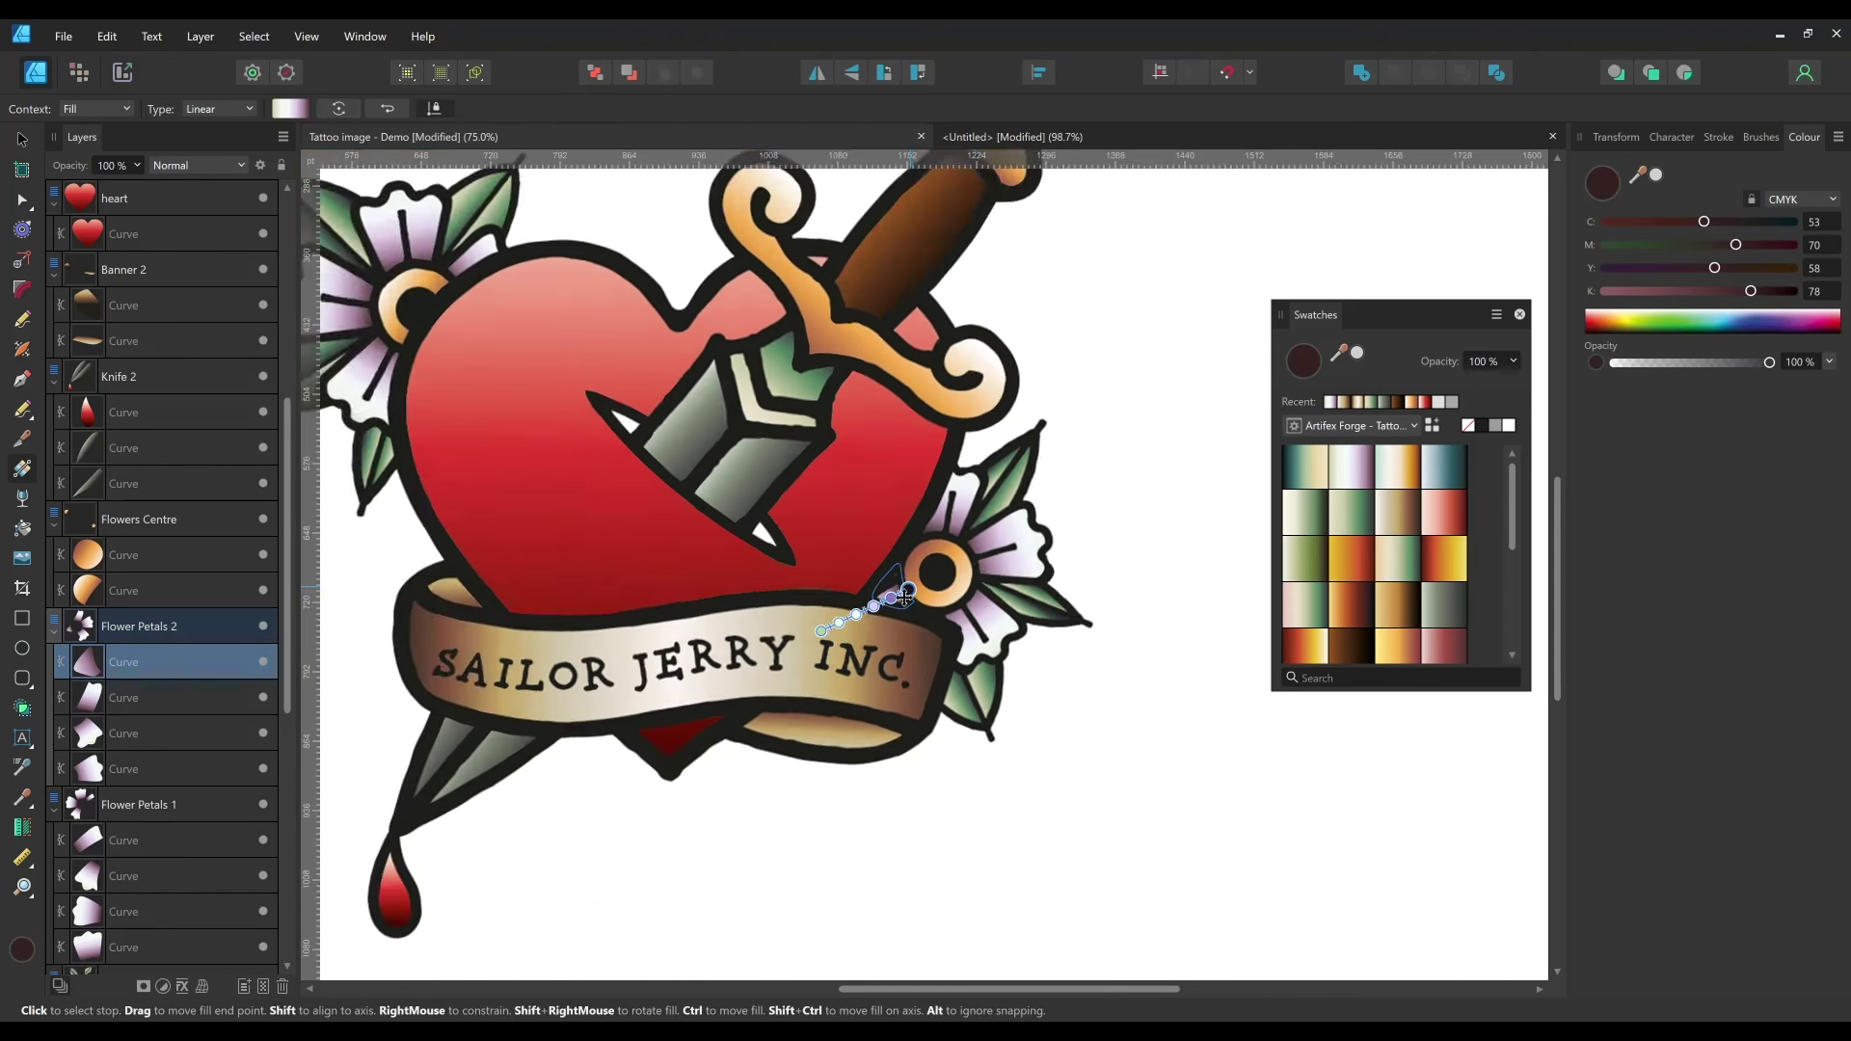
scroll(904, 598, "down", 2)
key("ctrl+d")
- Apply the mint-to-amber gradient swatch to the Background rectangle and rotate it to run vertically
key("v")
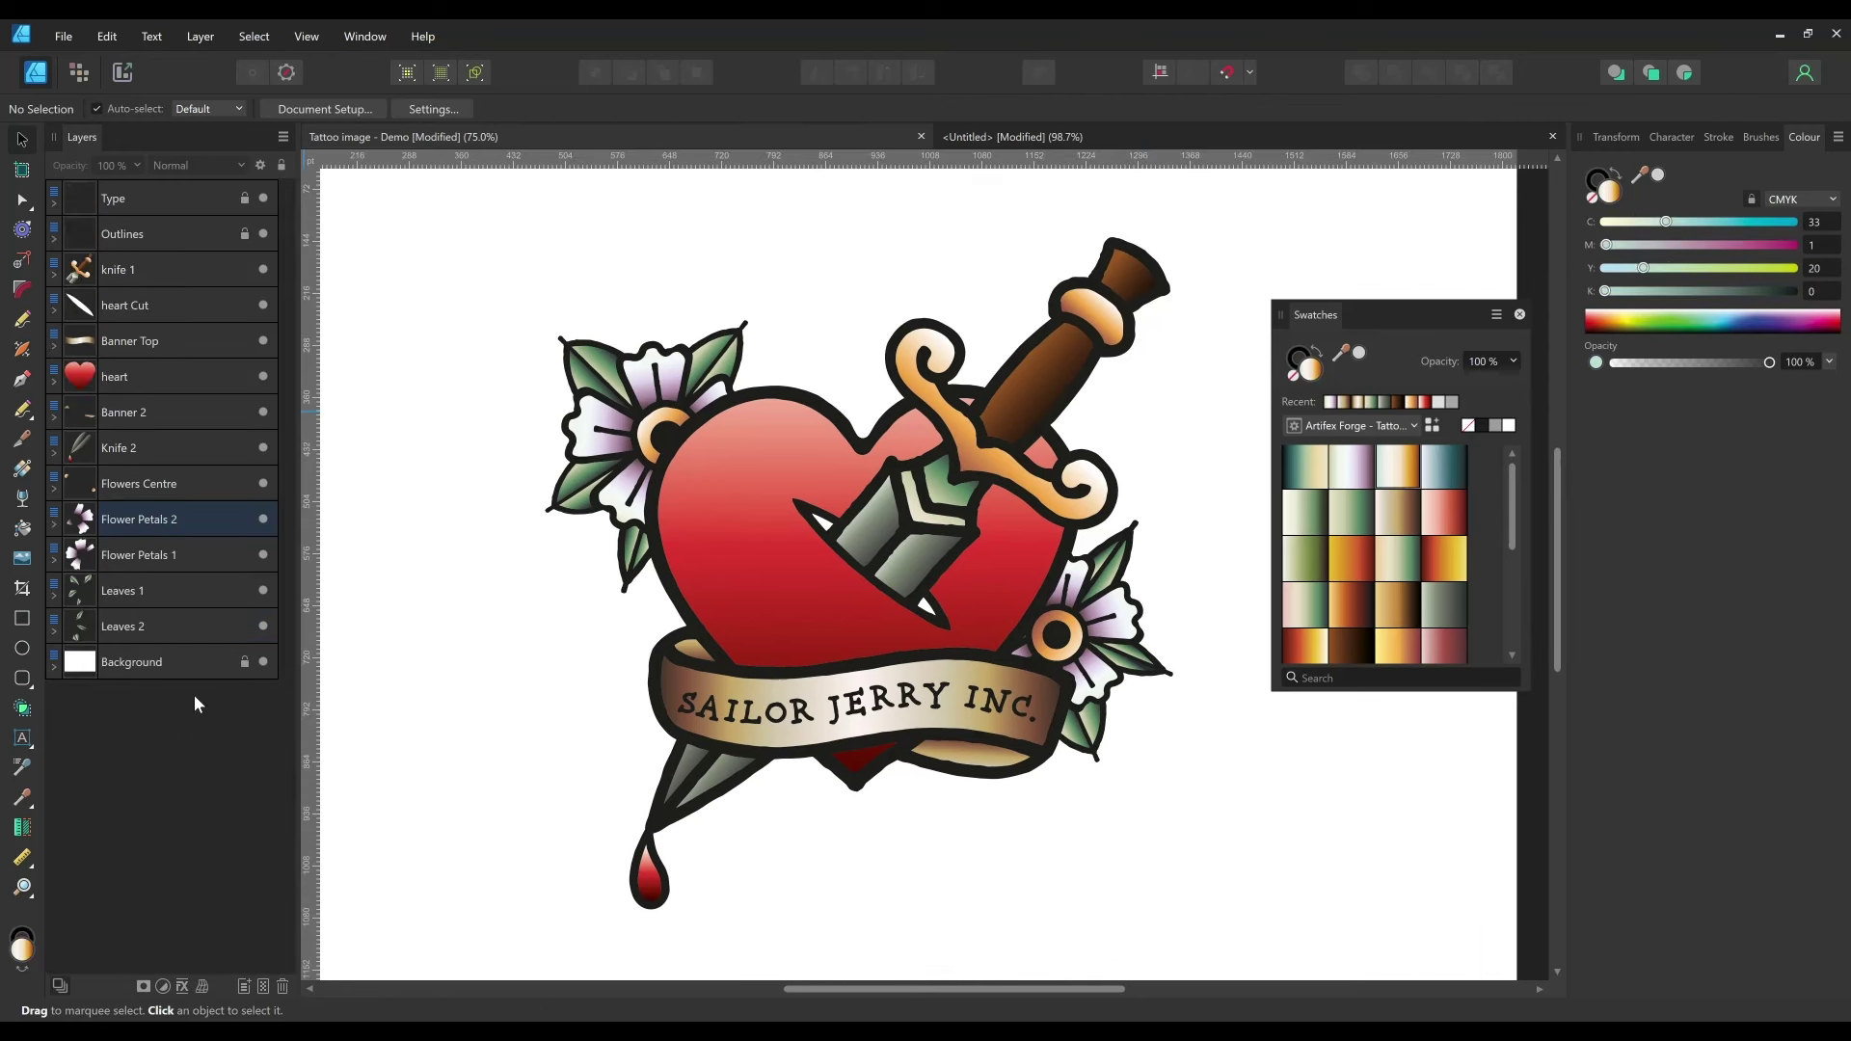
left_click(203, 674)
scroll(1161, 654, "down", 2)
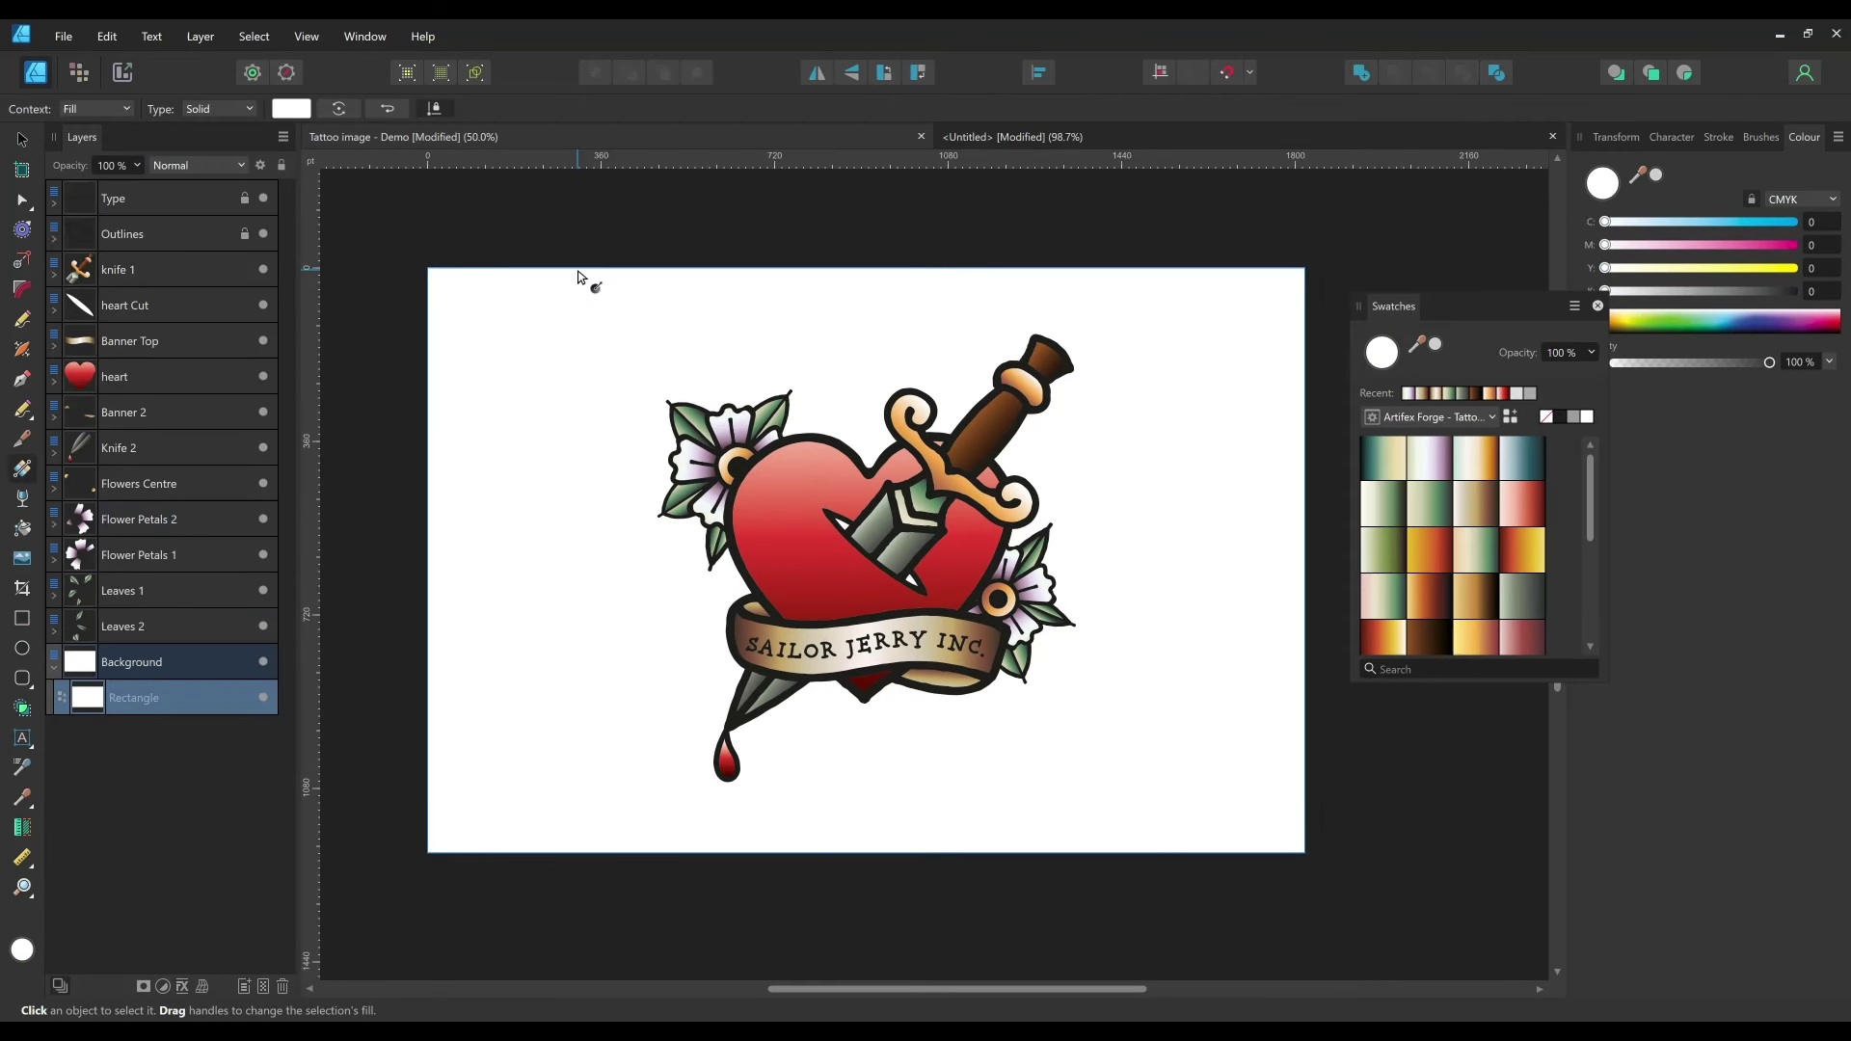
left_click(1482, 472)
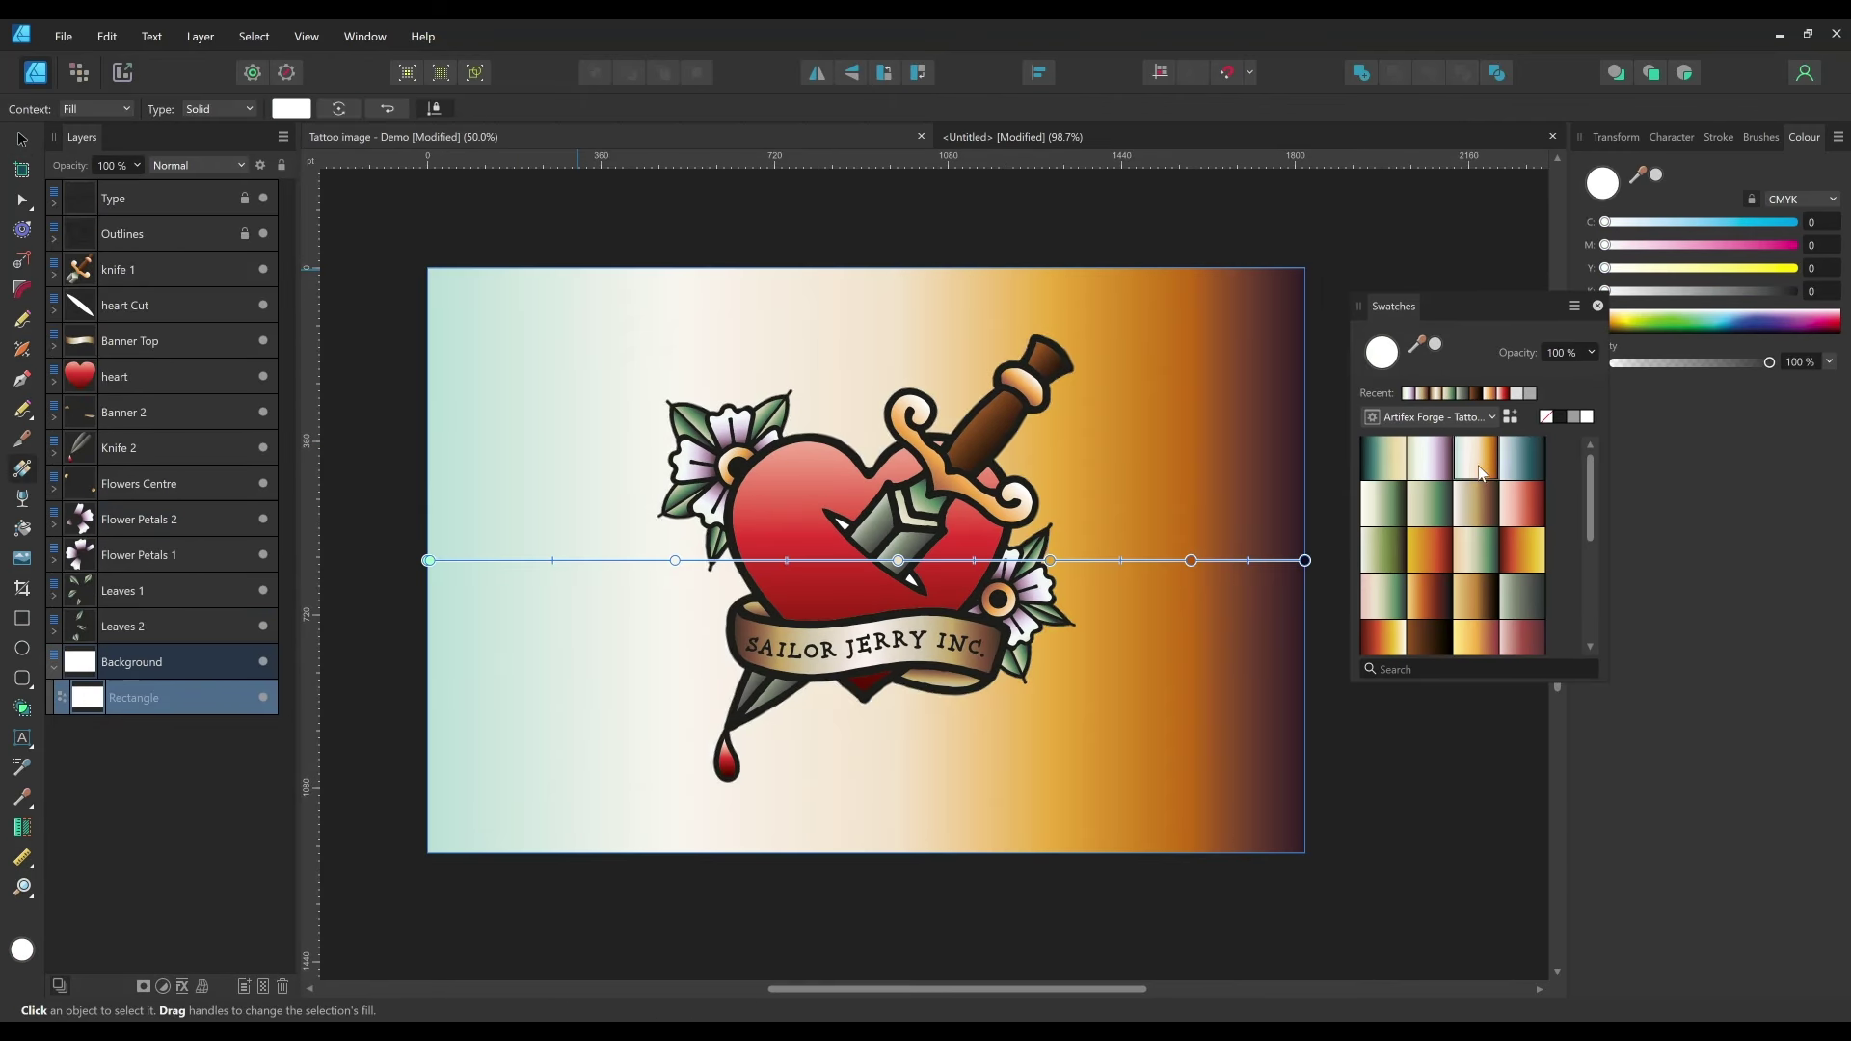
left_click(340, 108)
- Stretch the gradient's amber end to the page bottom and mint end to the top, then dock Swatches
key("ctrl+minus")
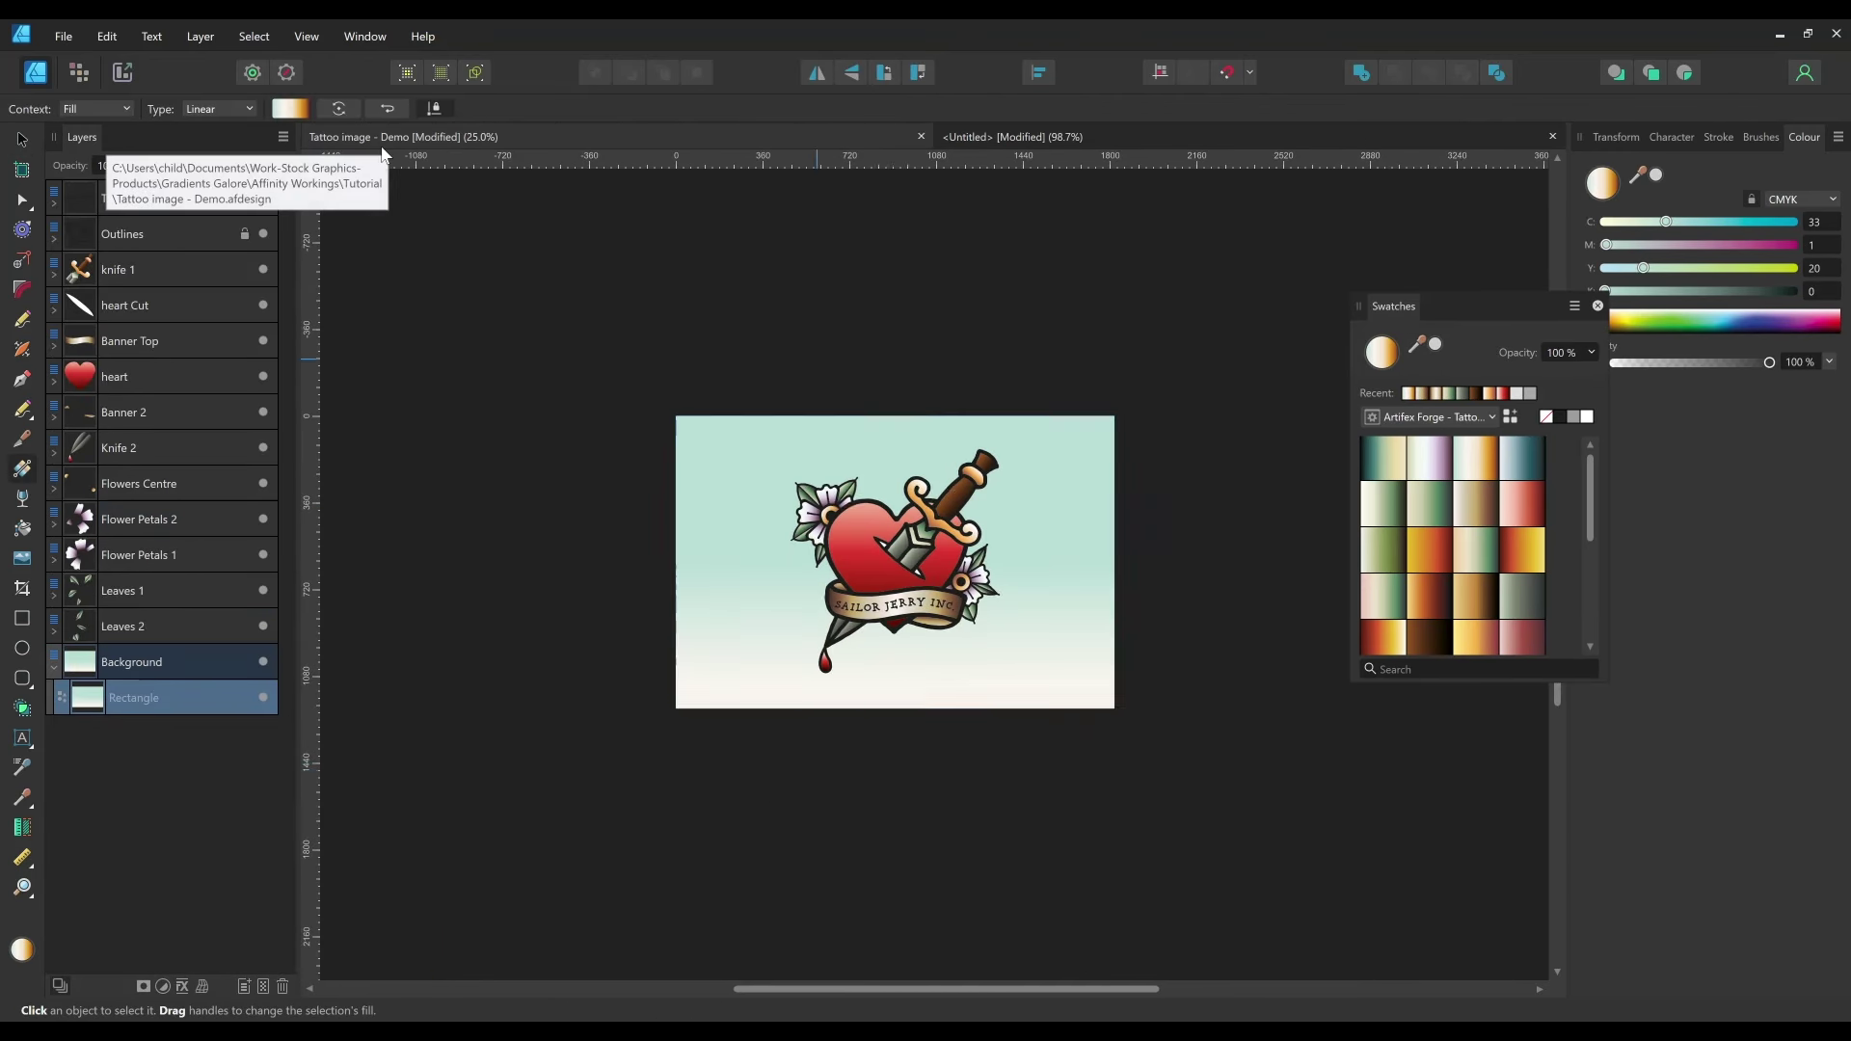
scroll(665, 861, "down", 2)
left_click_drag(658, 865, 661, 581)
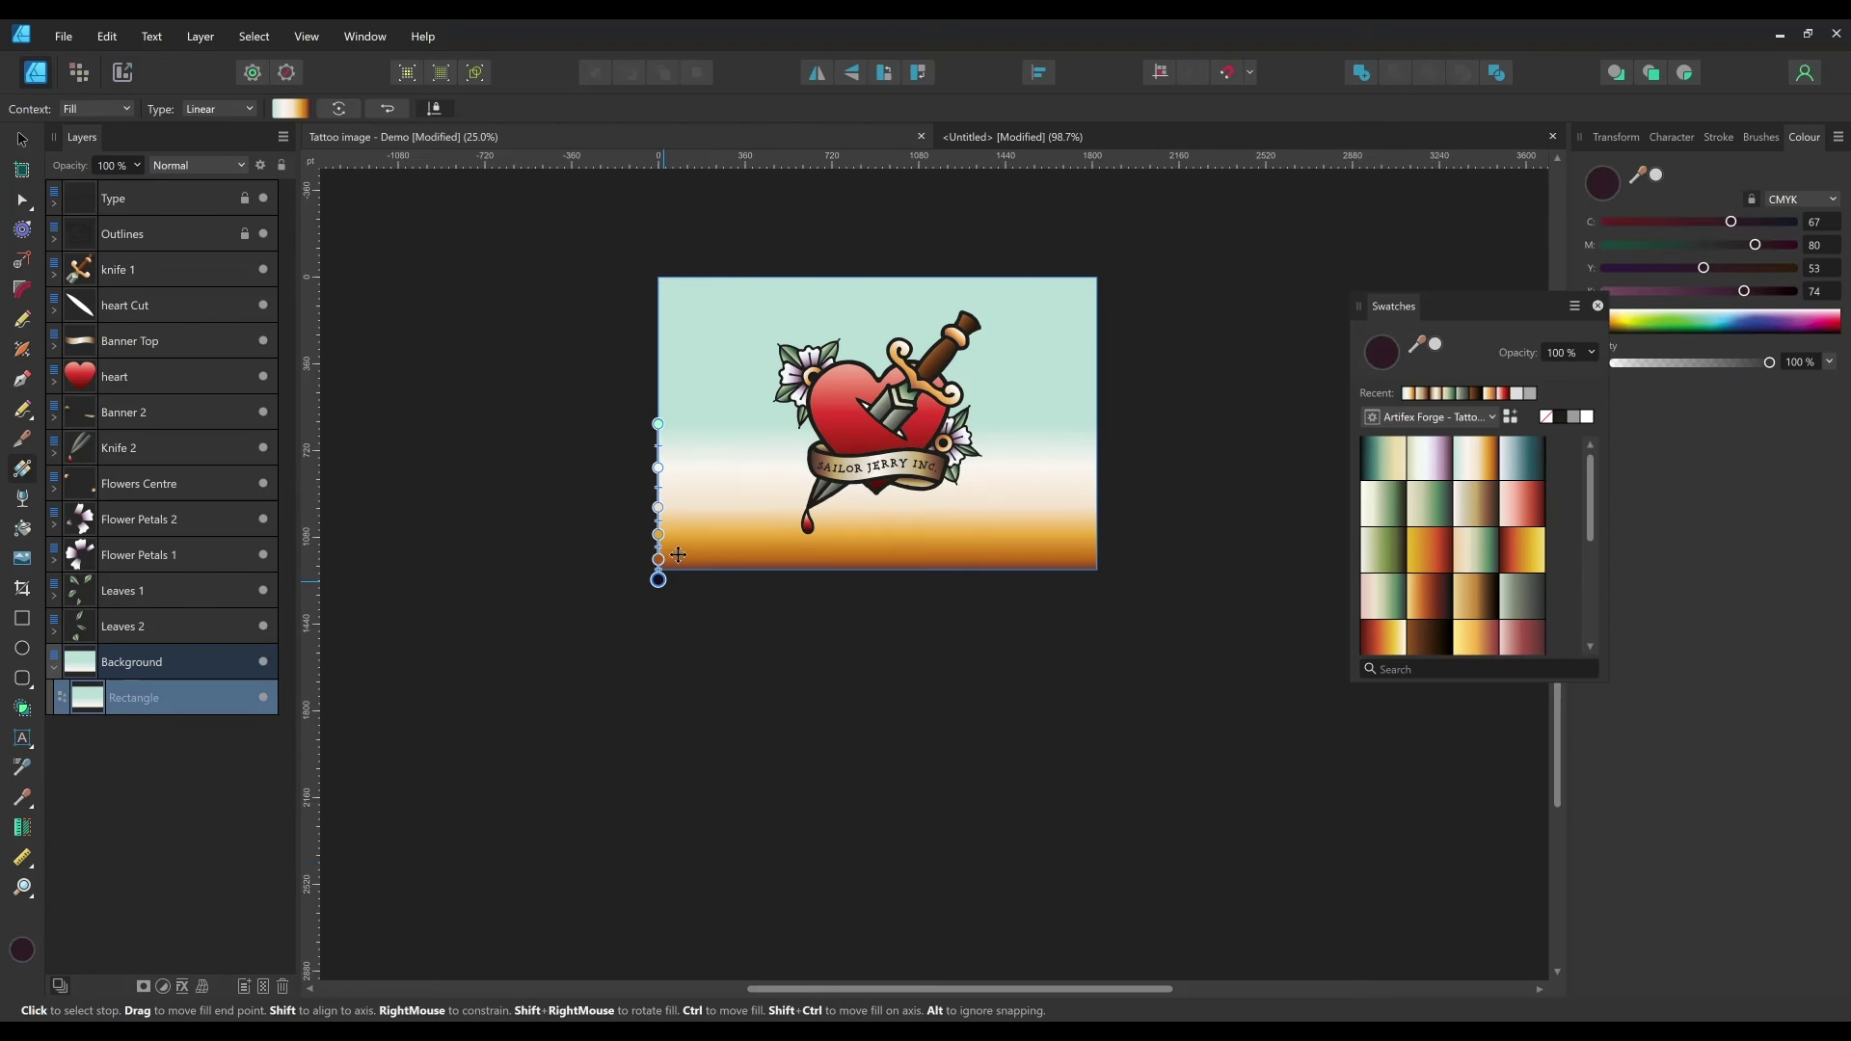
left_click_drag(658, 424, 661, 302)
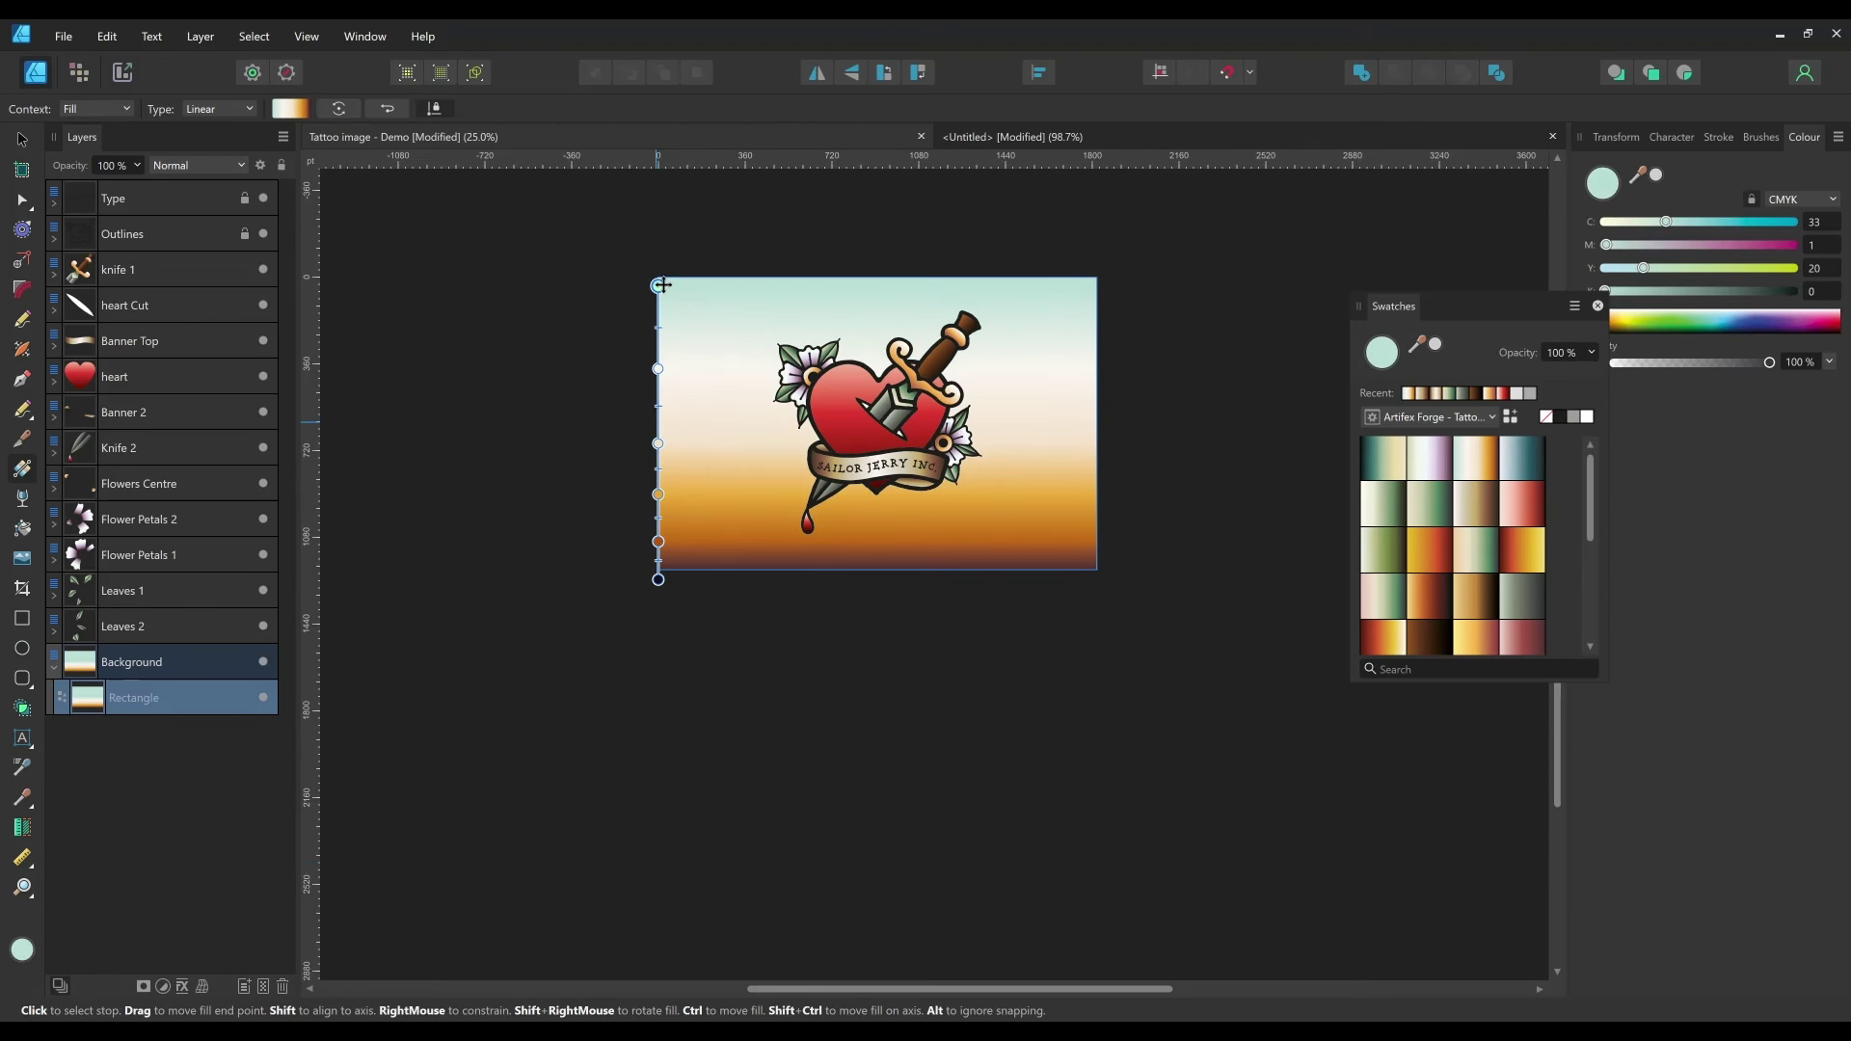
scroll(1083, 530, "up", 3)
left_click_drag(1083, 530, 1218, 945)
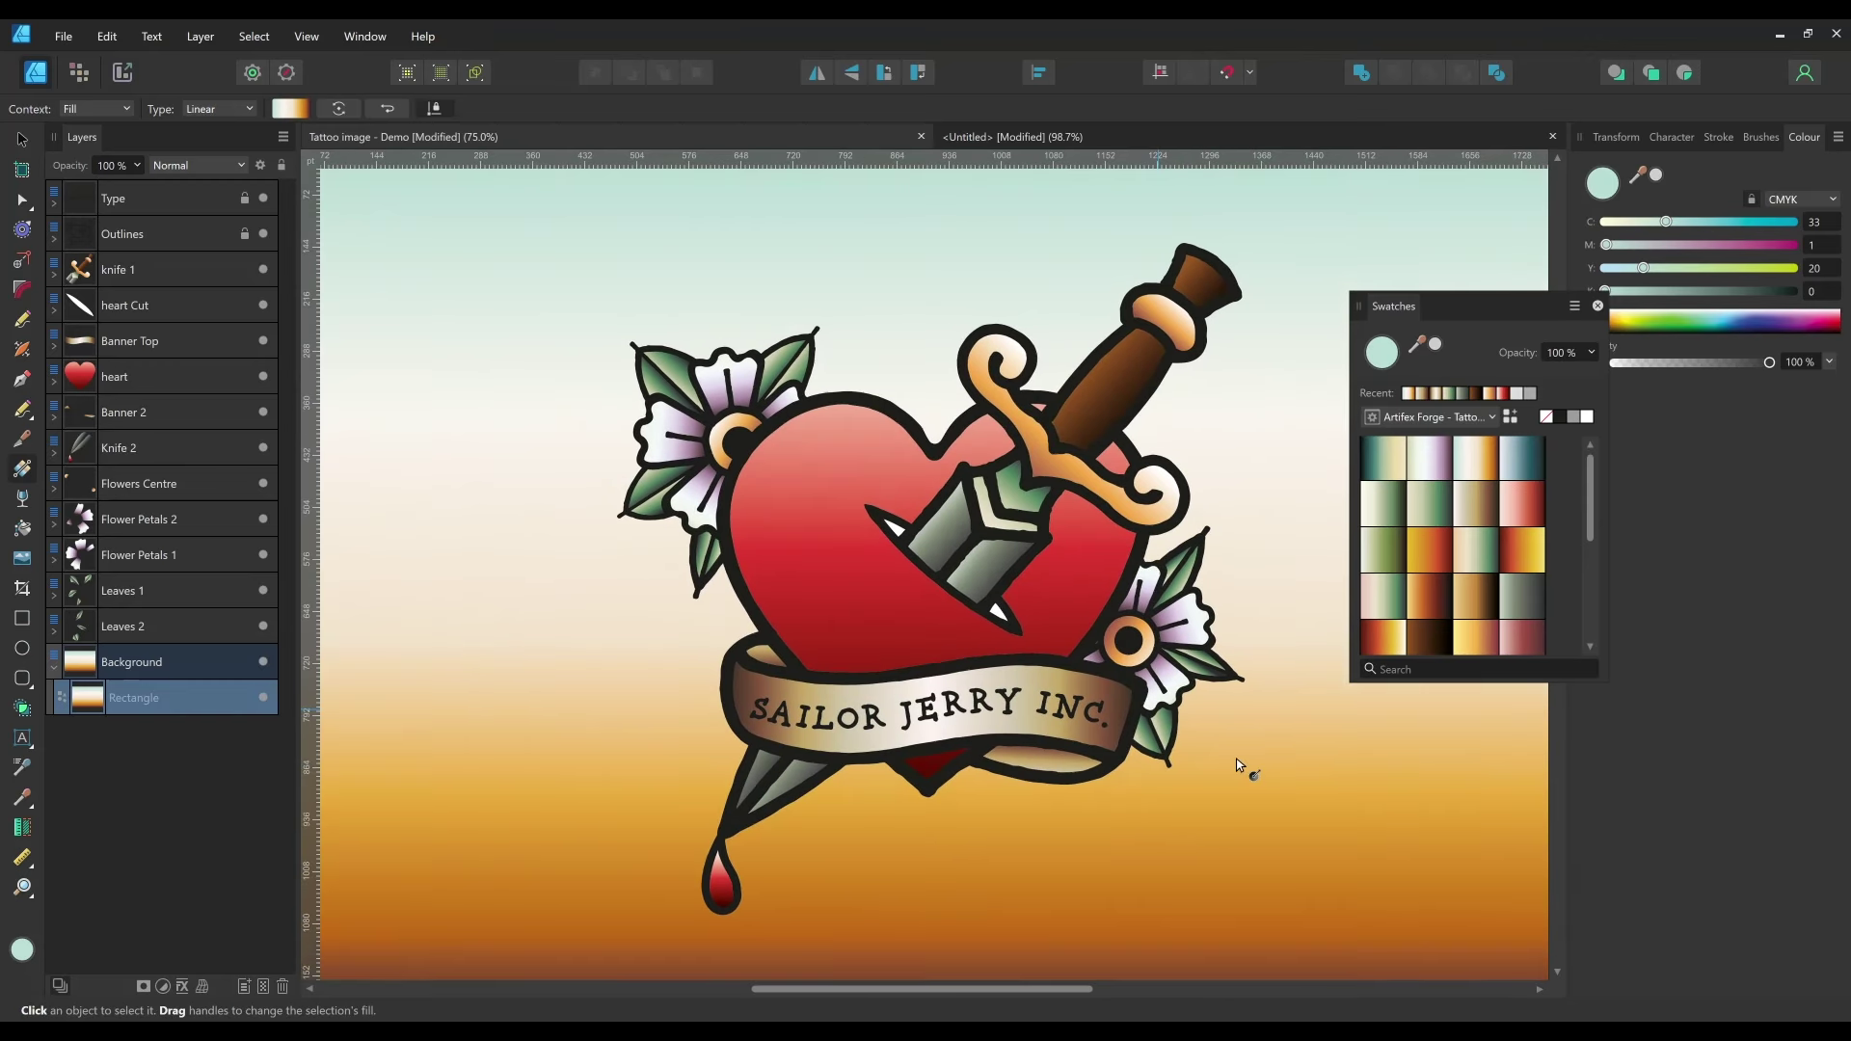
left_click_drag(1361, 302, 1649, 389)
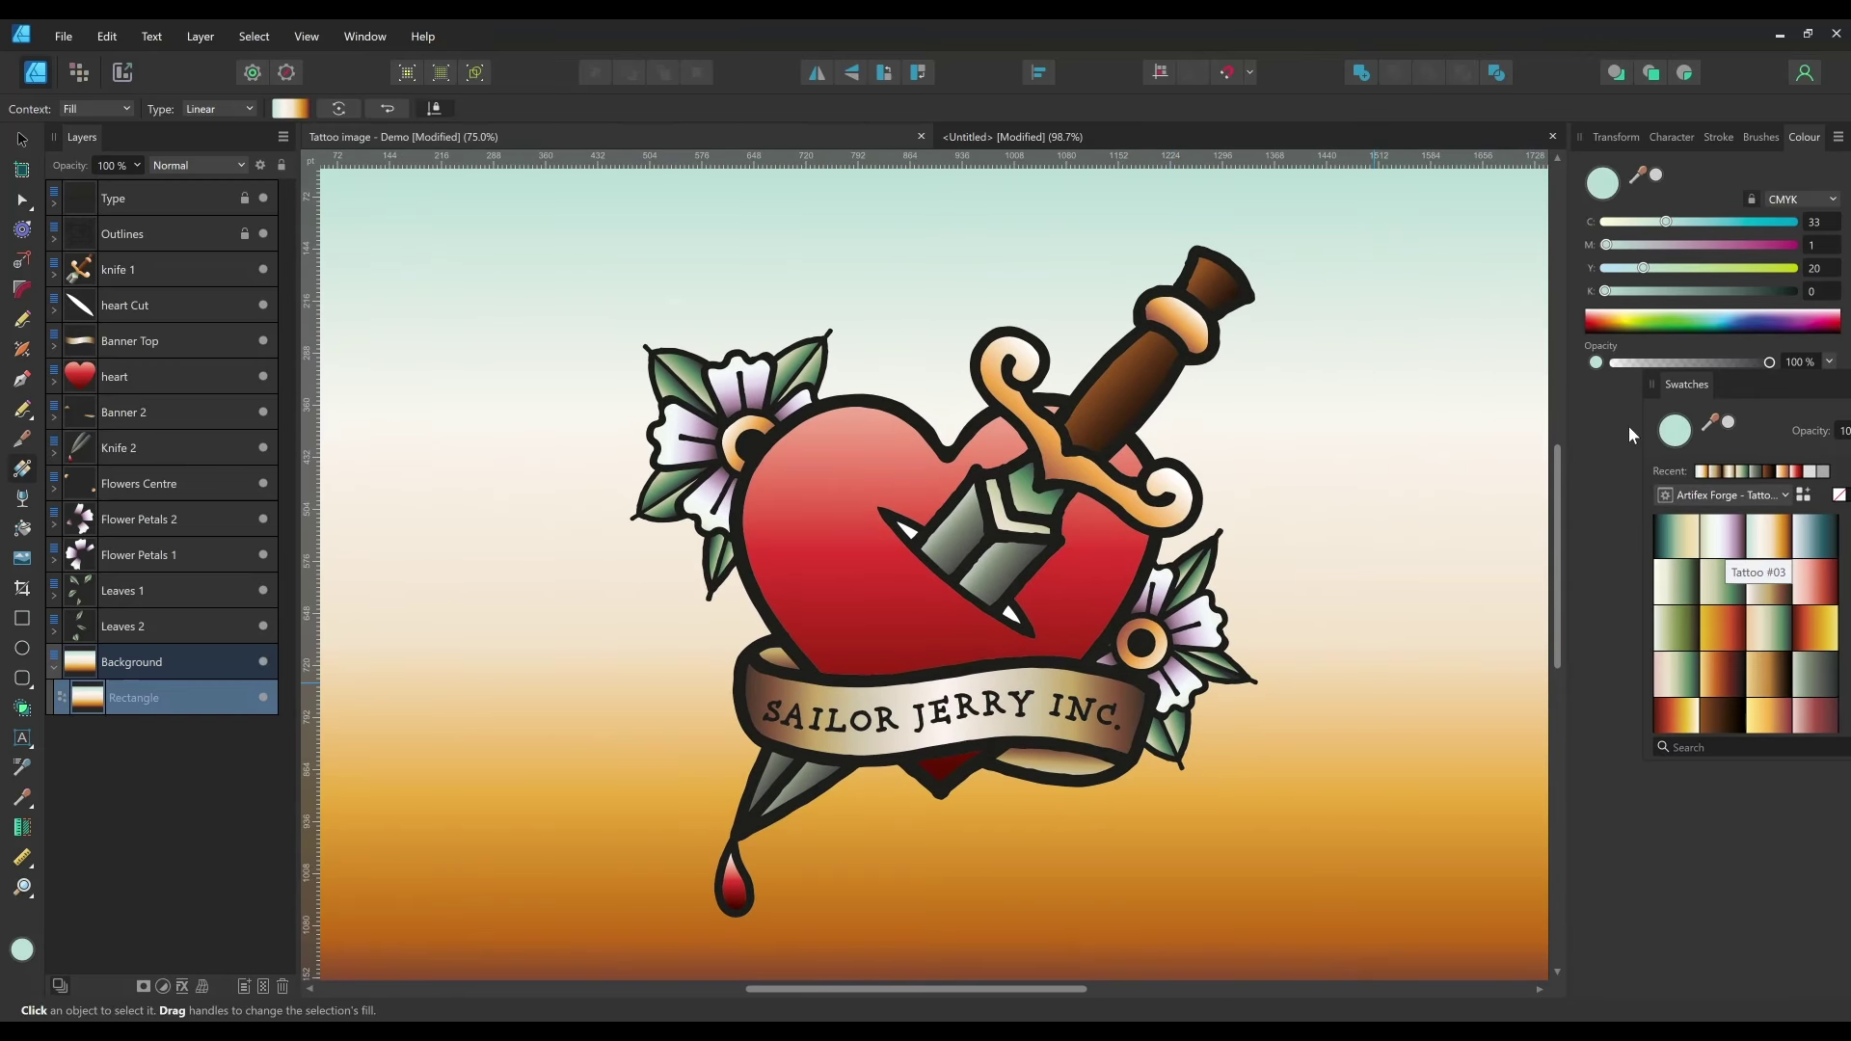
- Move the heart gradient's top stop lower so the pink-to-red heart looks lighter
left_click(856, 513)
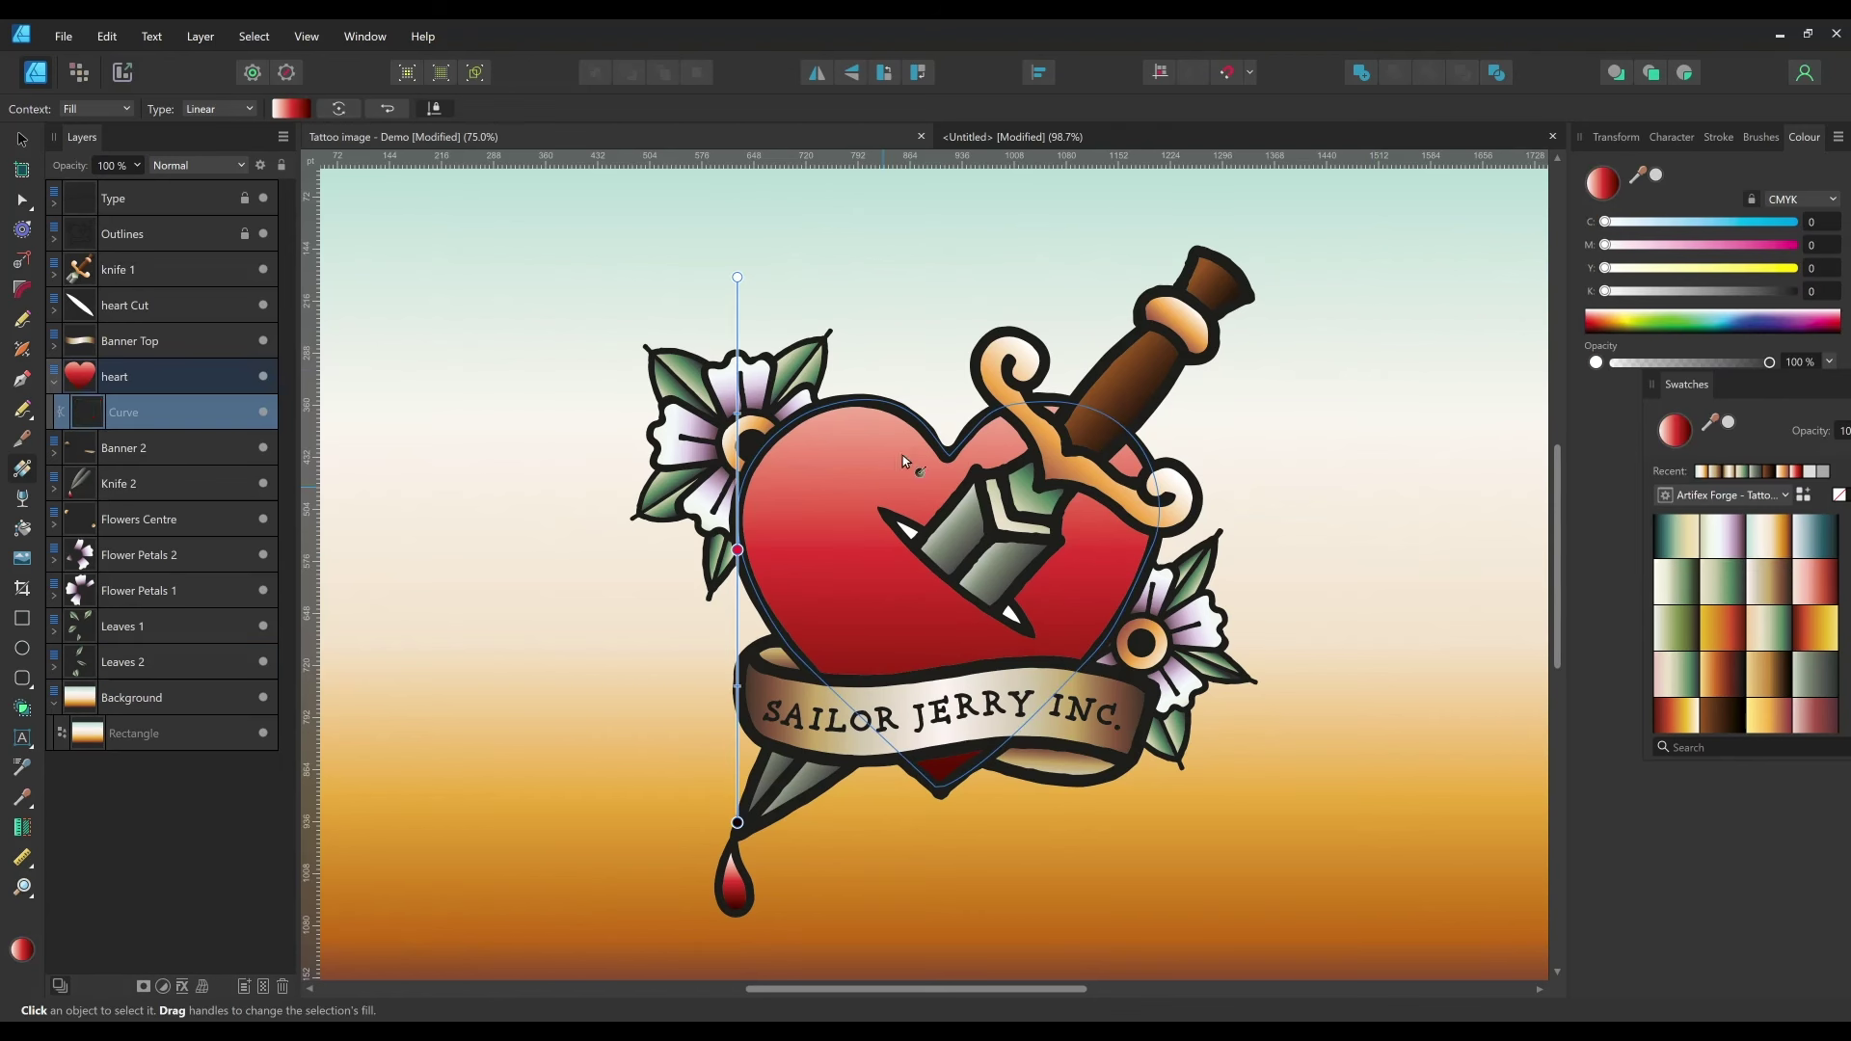
left_click_drag(737, 277, 743, 326)
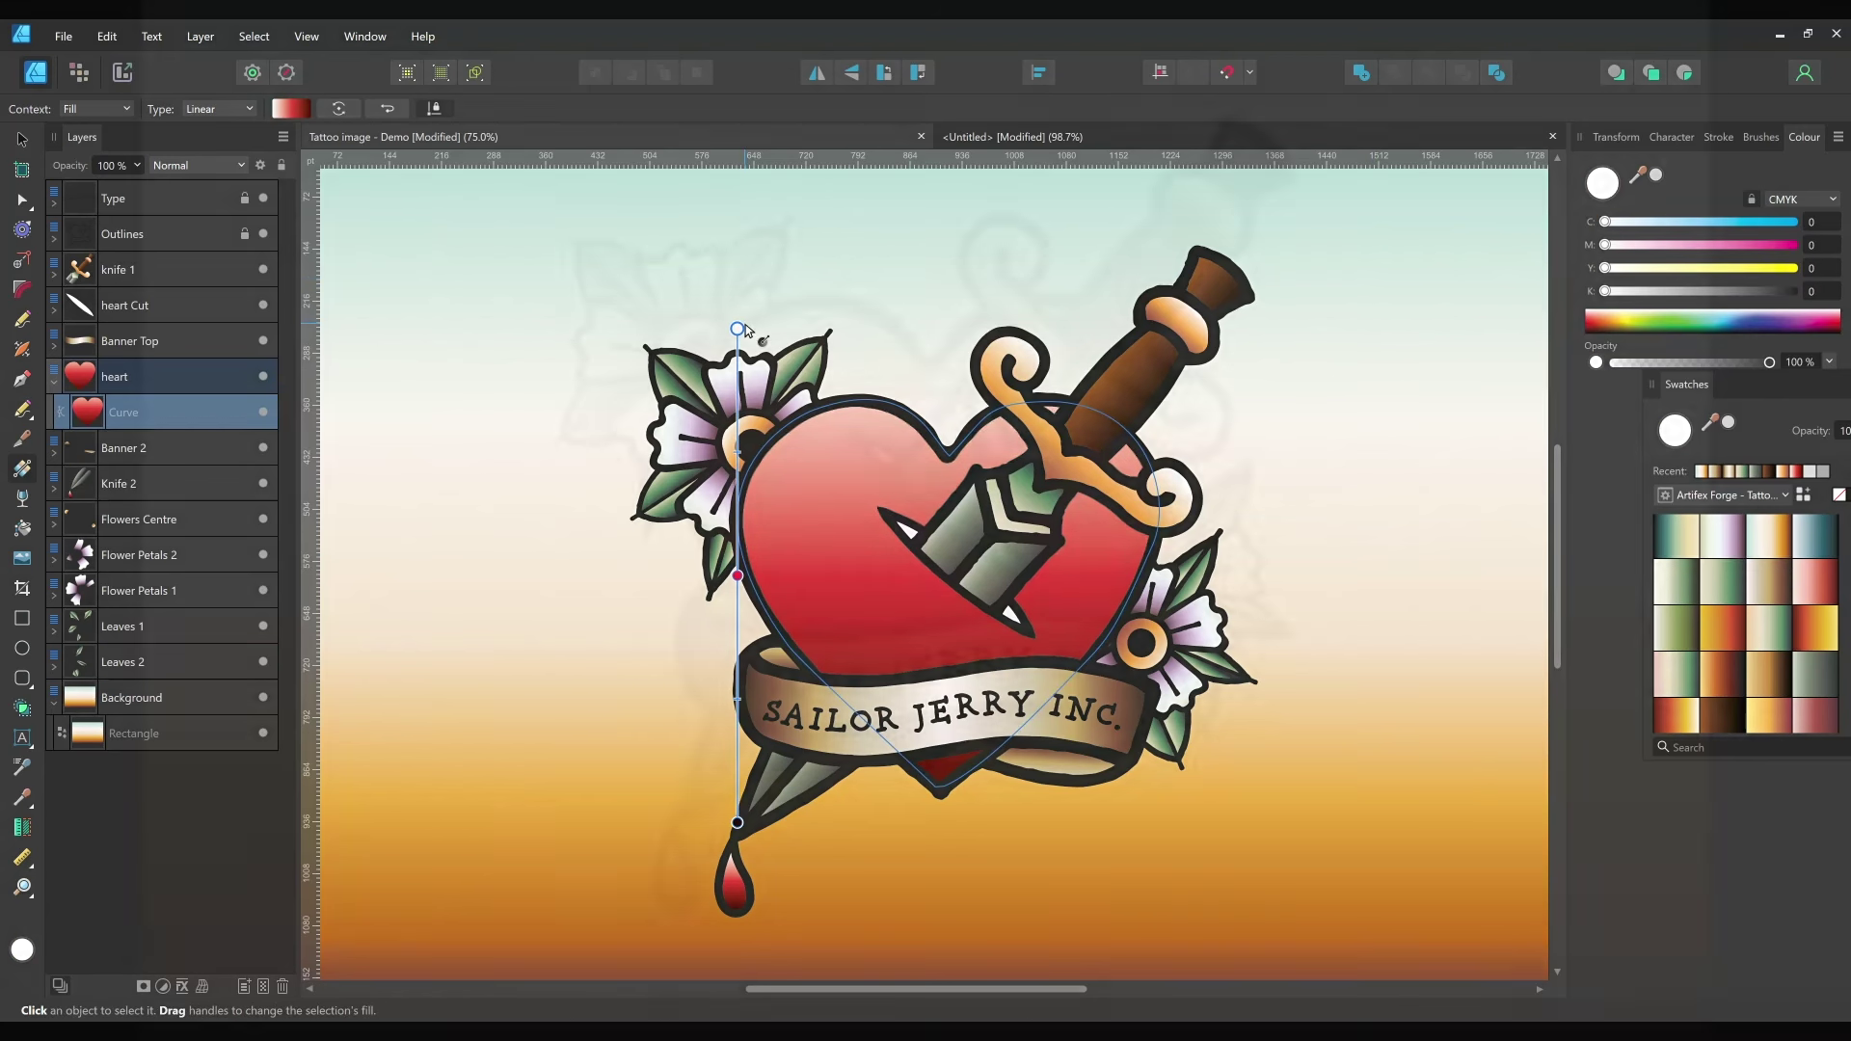